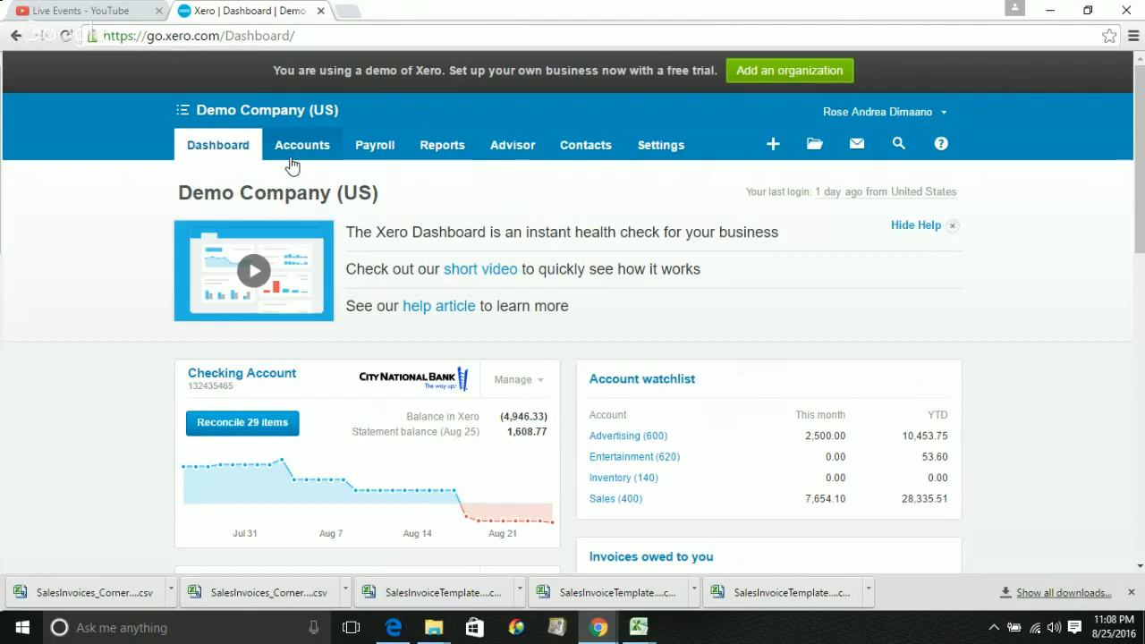
# Open the Purchases page of the demo company
pyautogui.rightClick(296, 161)
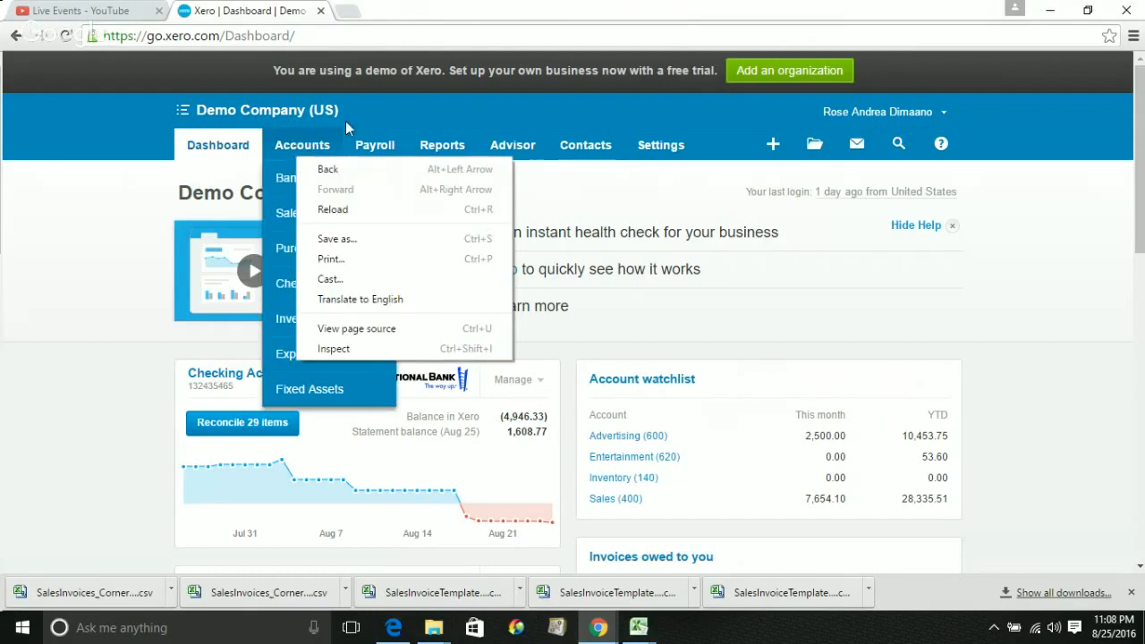
pyautogui.click(388, 120)
pyautogui.rightClick(388, 117)
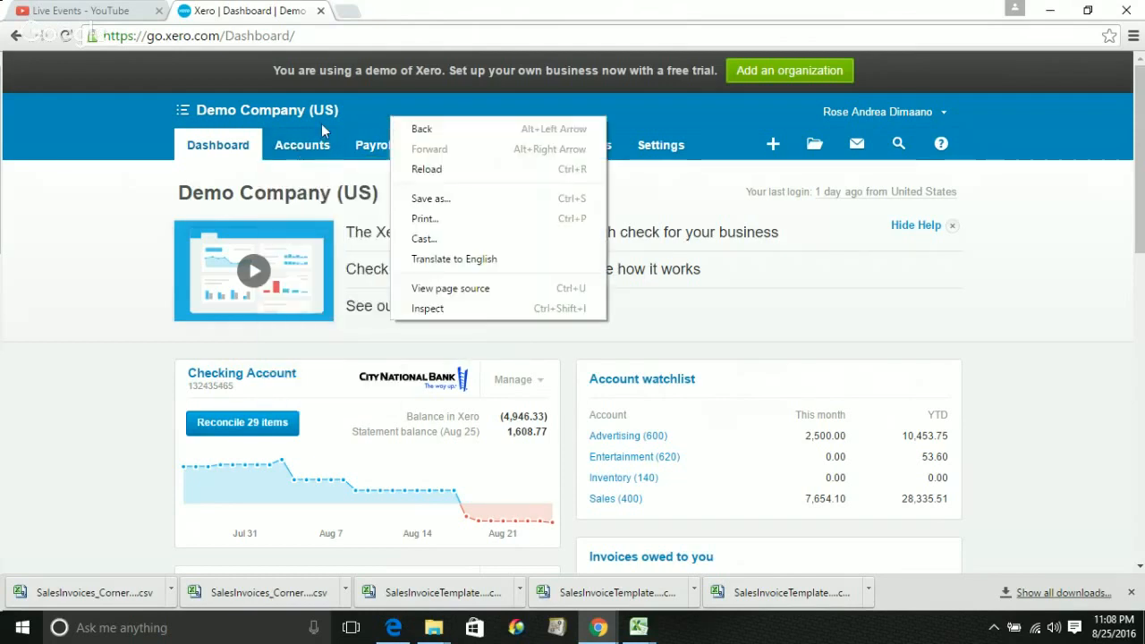
pyautogui.click(291, 159)
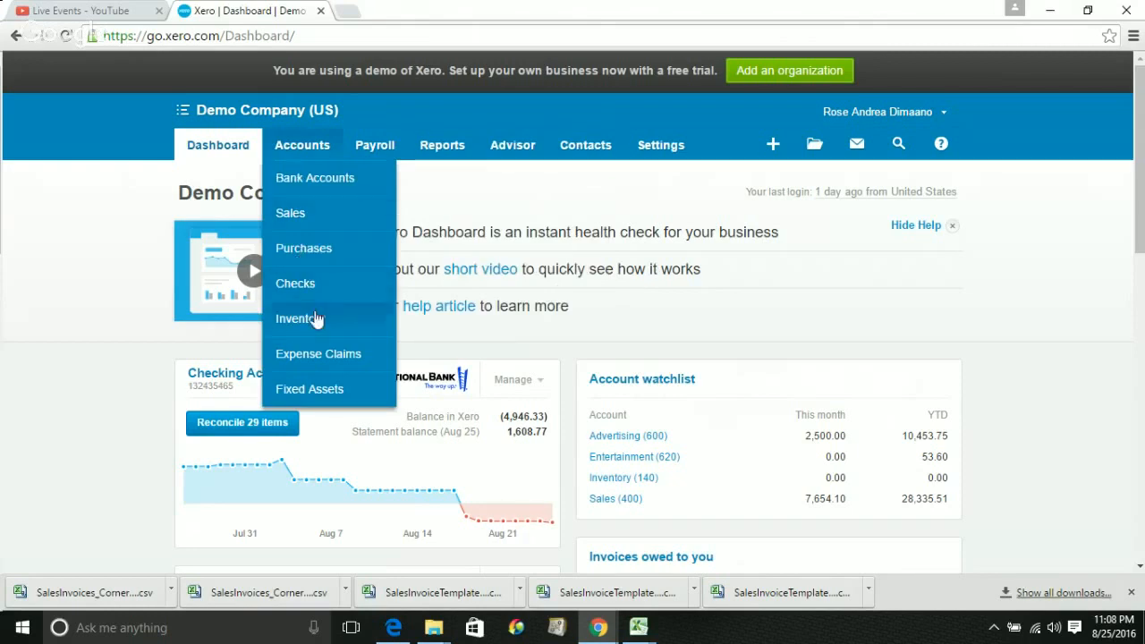
pyautogui.click(330, 257)
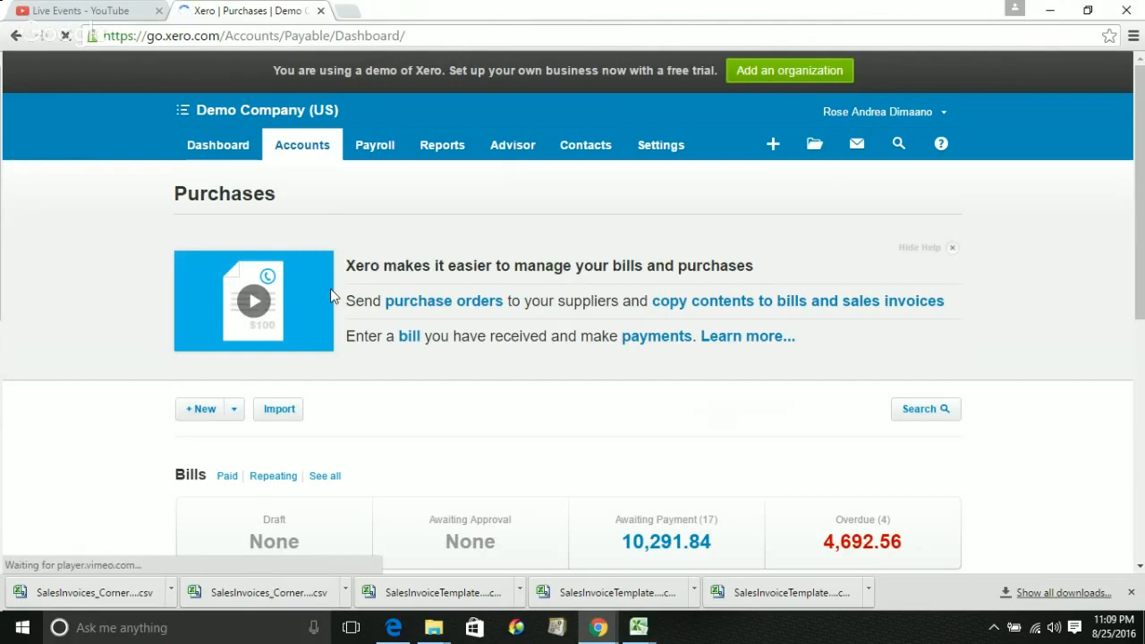
# Start a new blank bill from the purchase document types
pyautogui.click(234, 421)
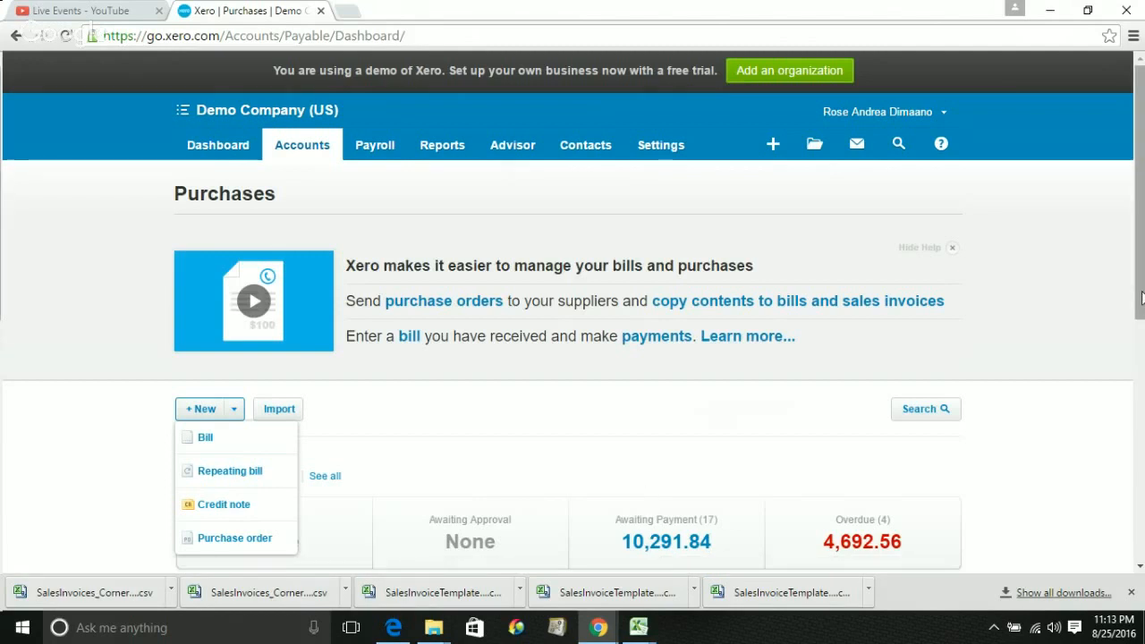
pyautogui.moveTo(1142, 297); pyautogui.dragTo(1143, 329)
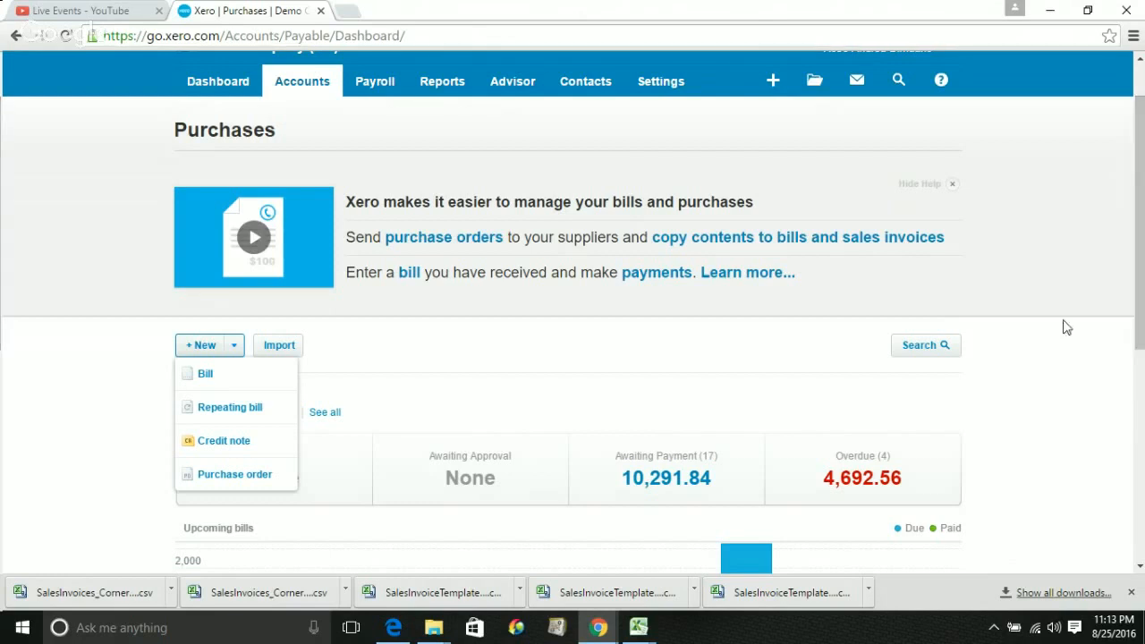
pyautogui.click(203, 377)
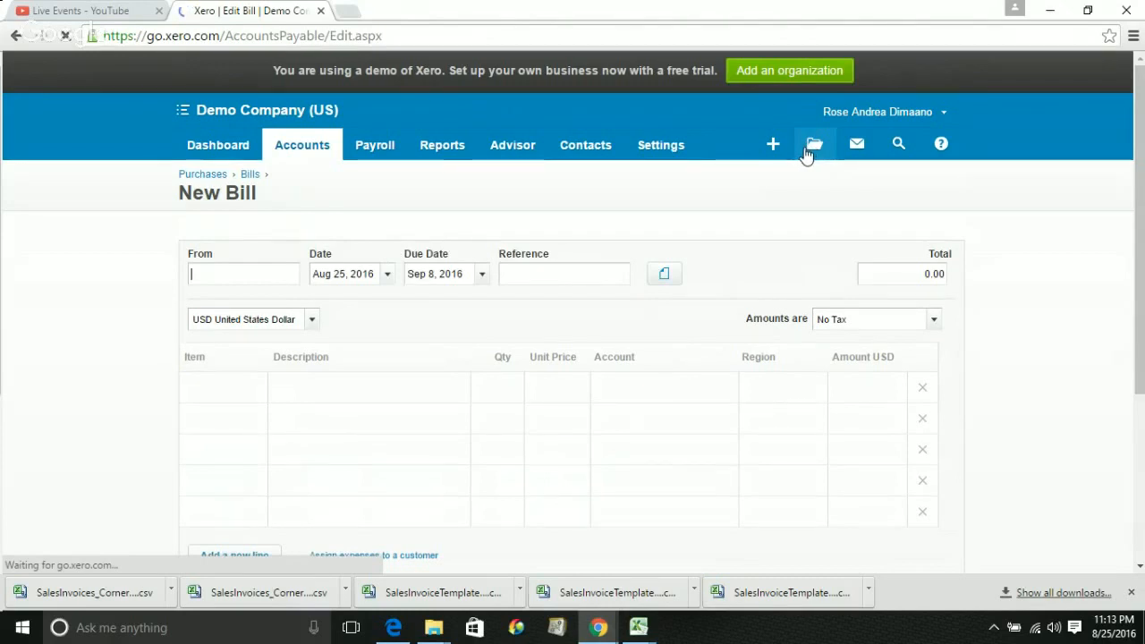
# Open the company's file library and examine the inbox and its address for sending files
pyautogui.click(814, 146)
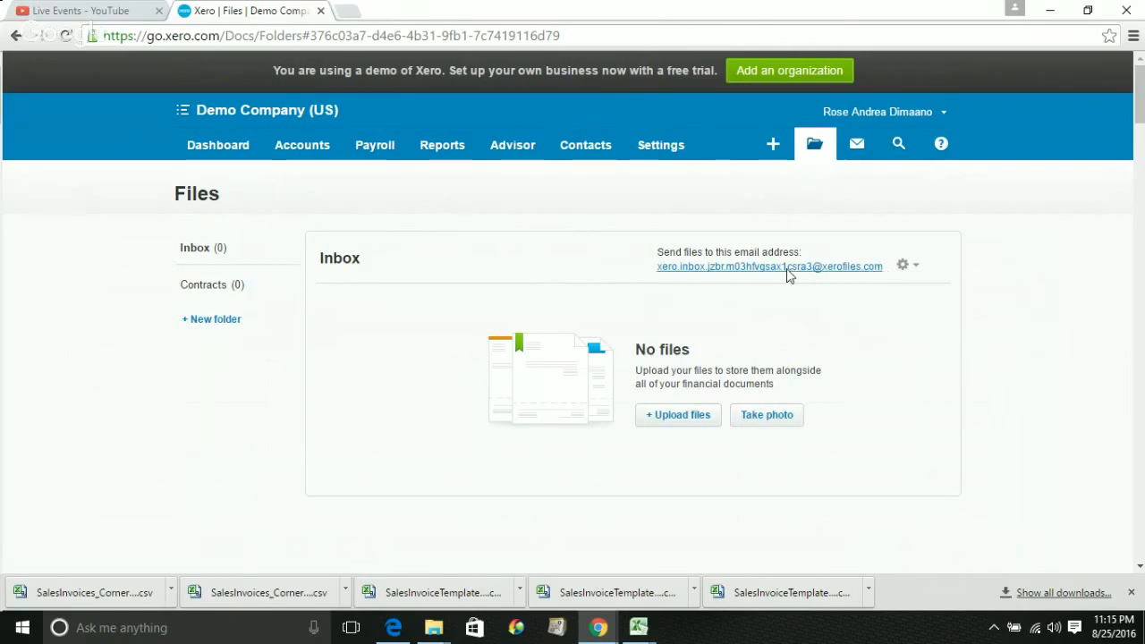
pyautogui.rightClick(644, 270)
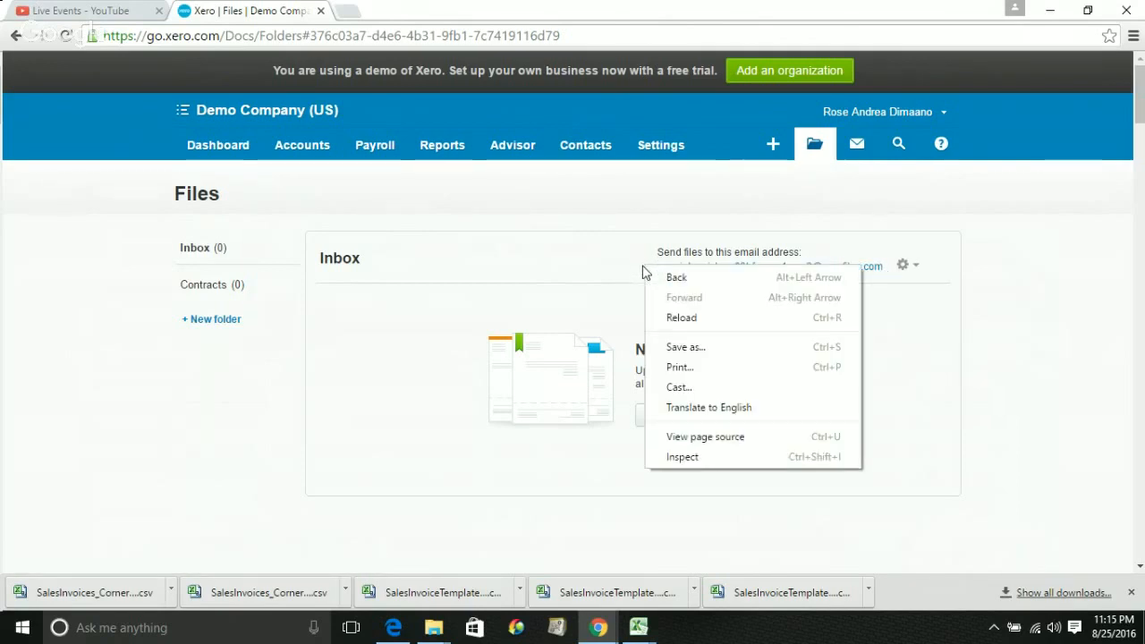
pyautogui.click(640, 267)
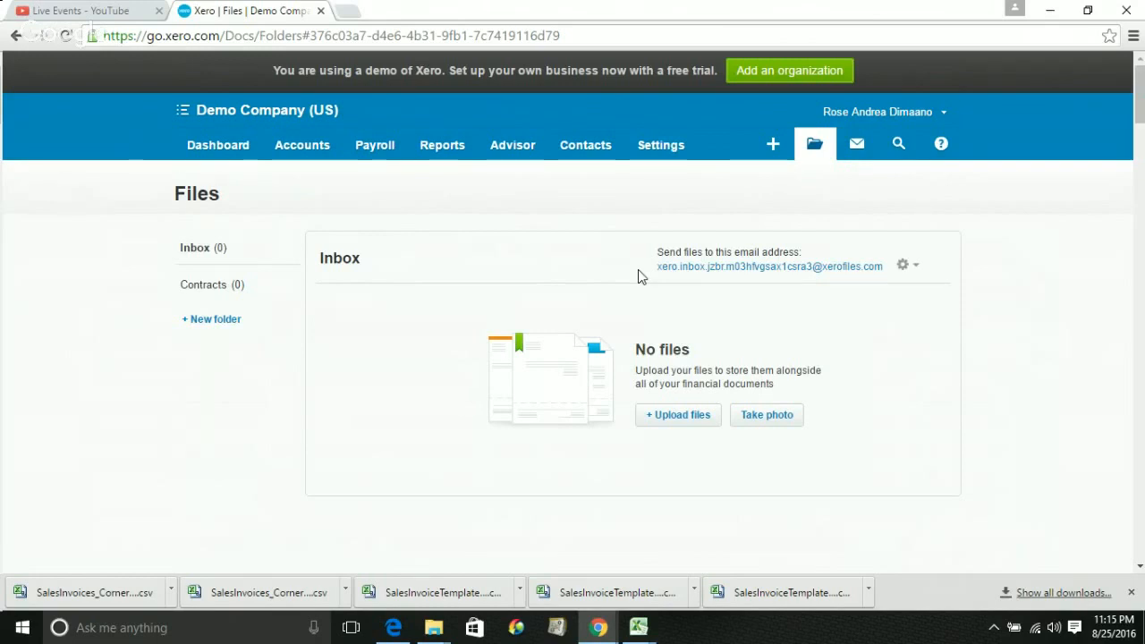
# Open the 7-Eleven record from the list of all contacts and reload its page
pyautogui.click(303, 153)
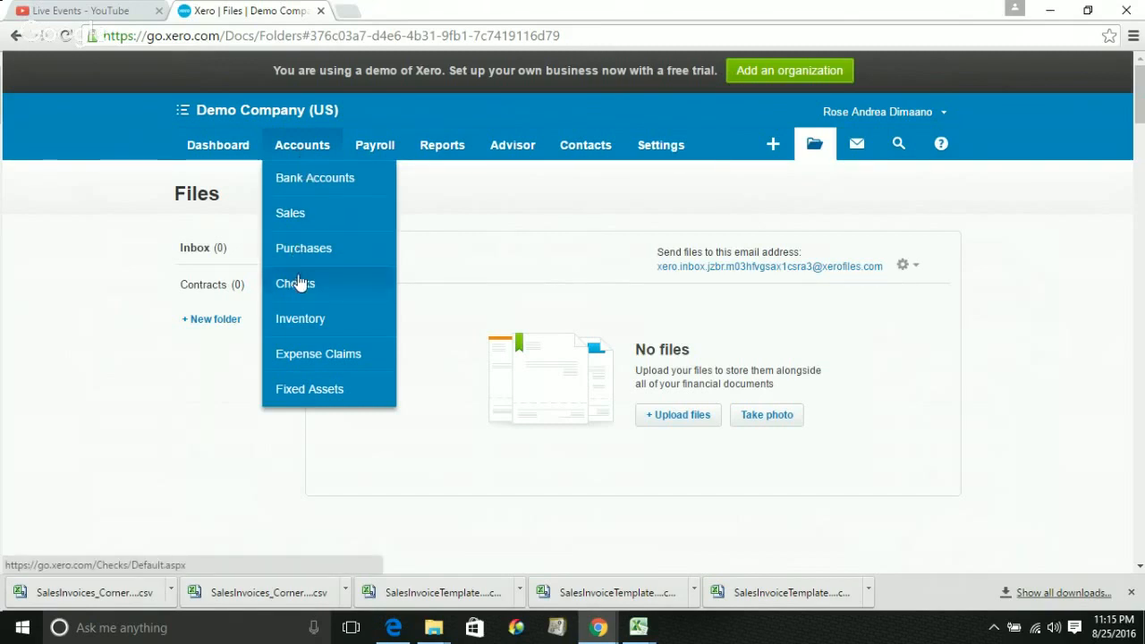
pyautogui.click(580, 150)
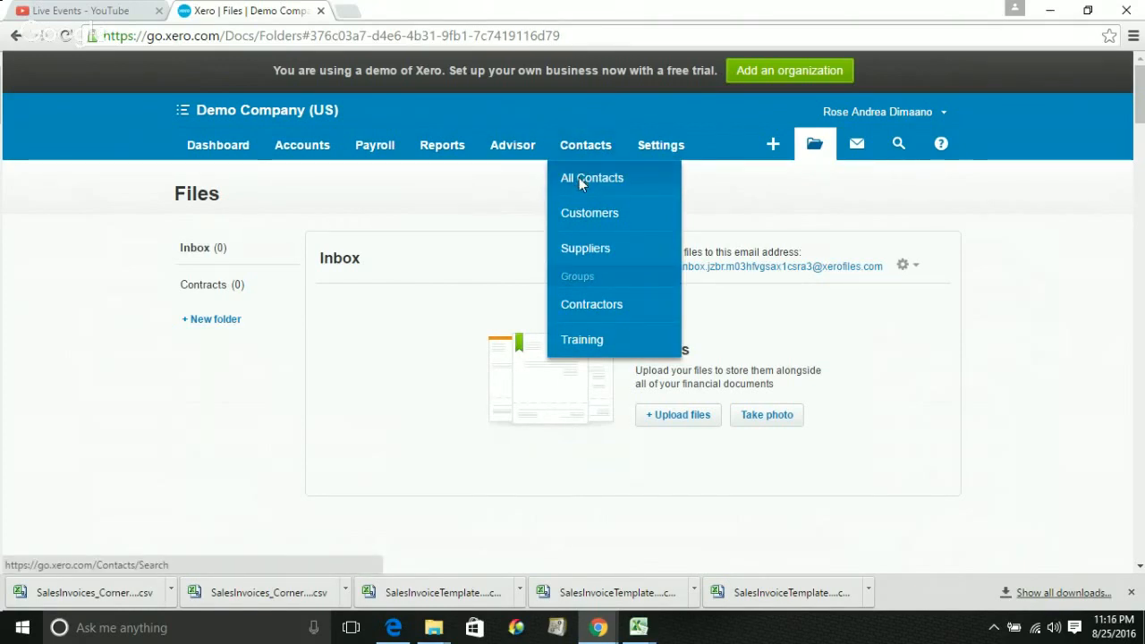
pyautogui.click(579, 183)
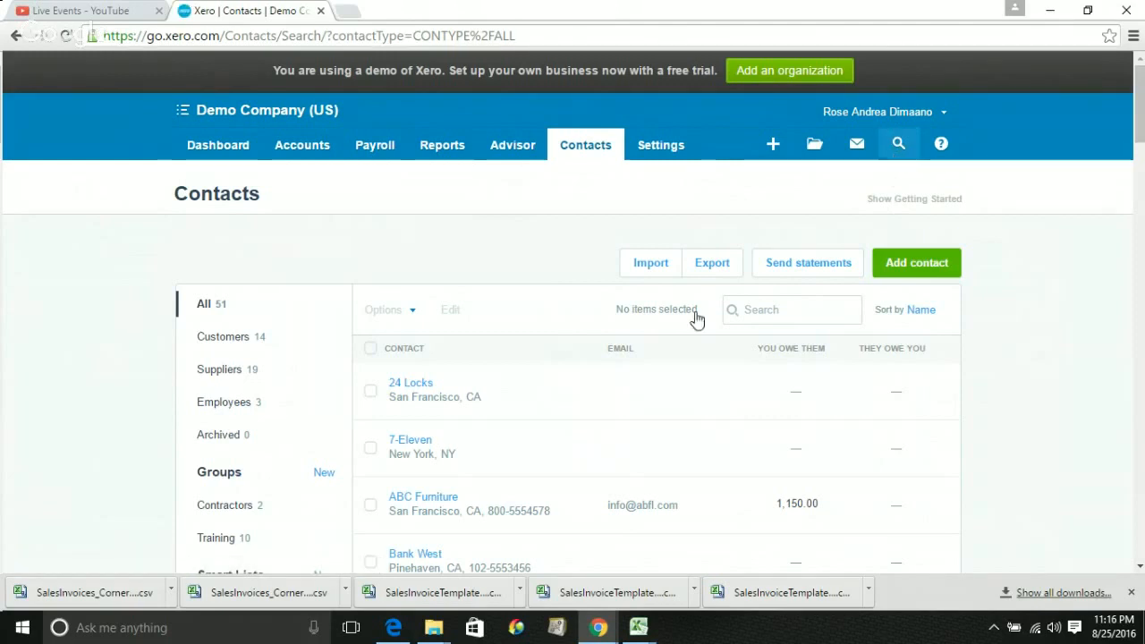
pyautogui.click(420, 448)
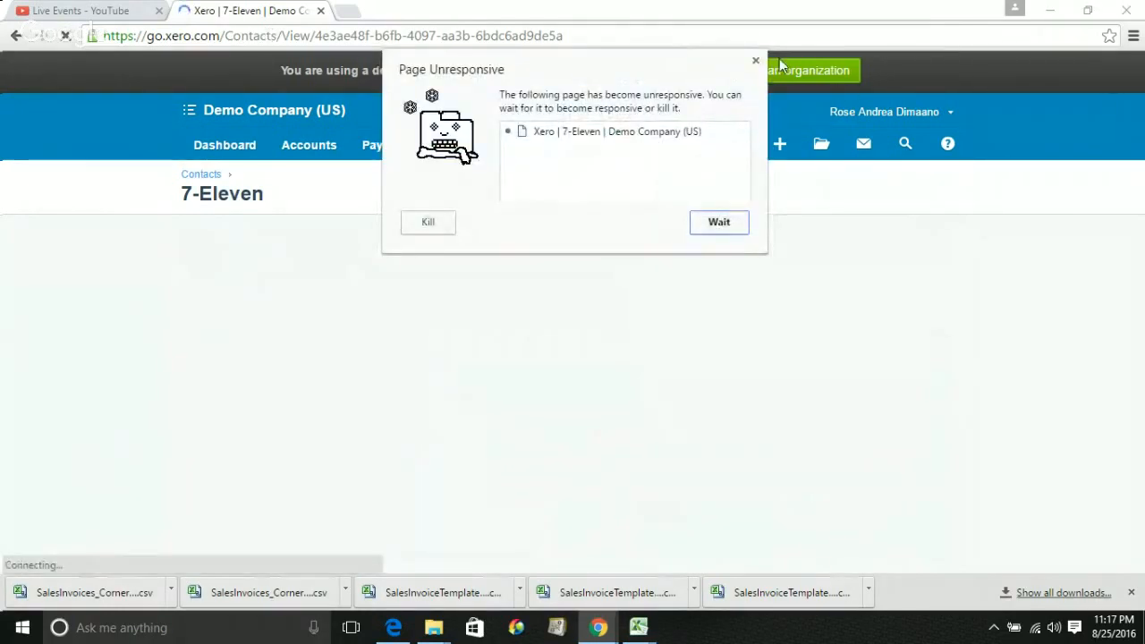
pyautogui.click(755, 62)
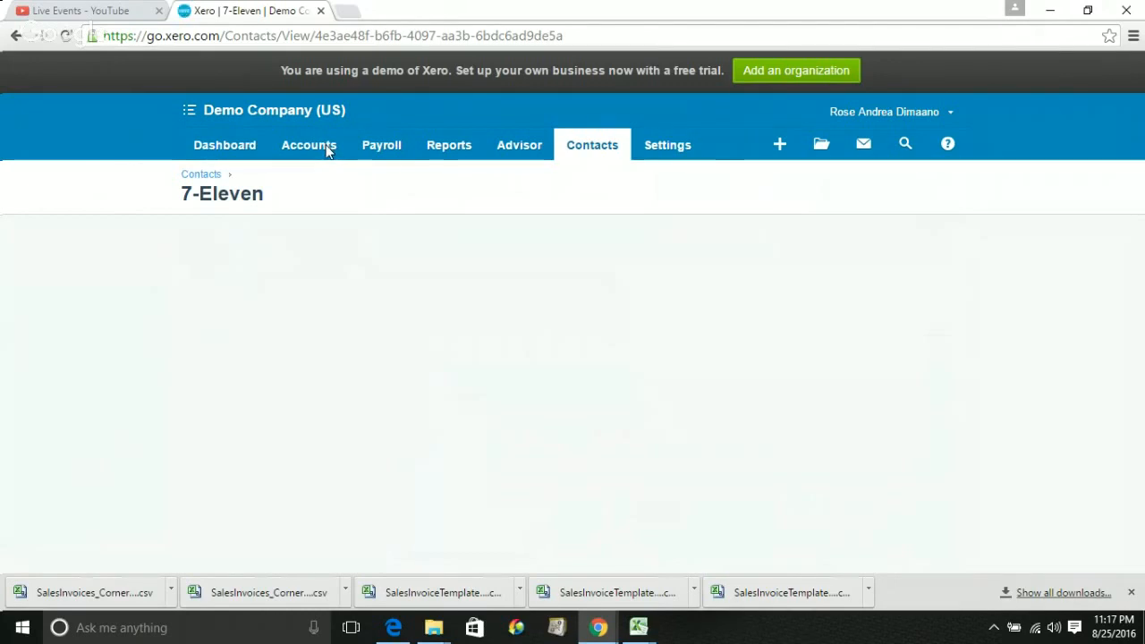
pyautogui.click(291, 35)
pyautogui.press('Return')
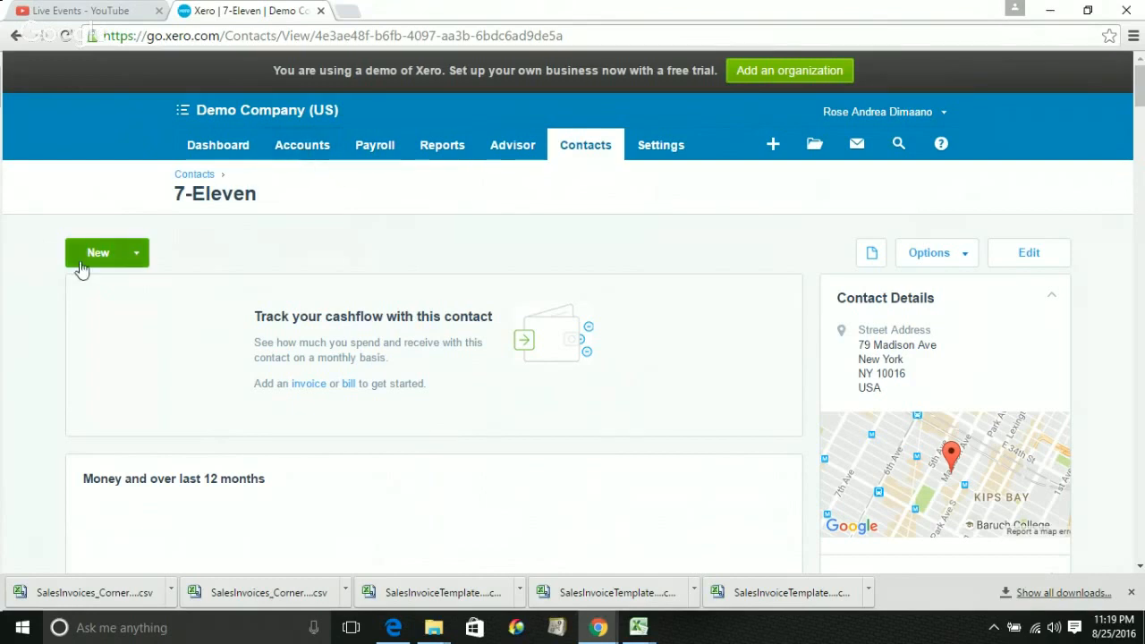
# Create a new bill from the 7-Eleven contact and close the contact's own page
pyautogui.click(139, 255)
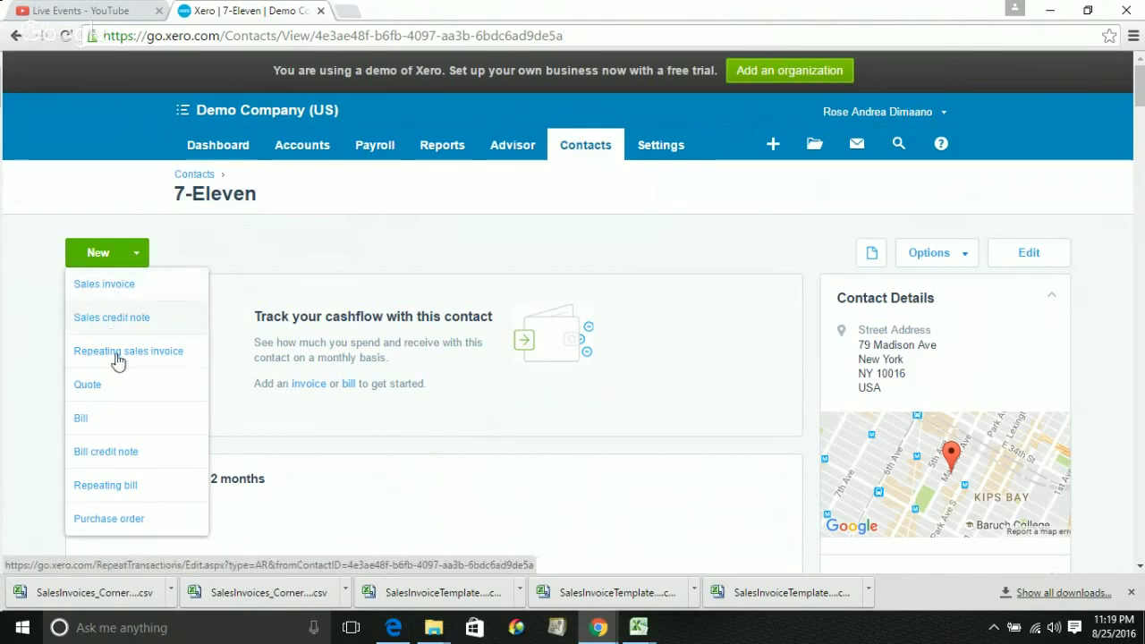
pyautogui.click(96, 428)
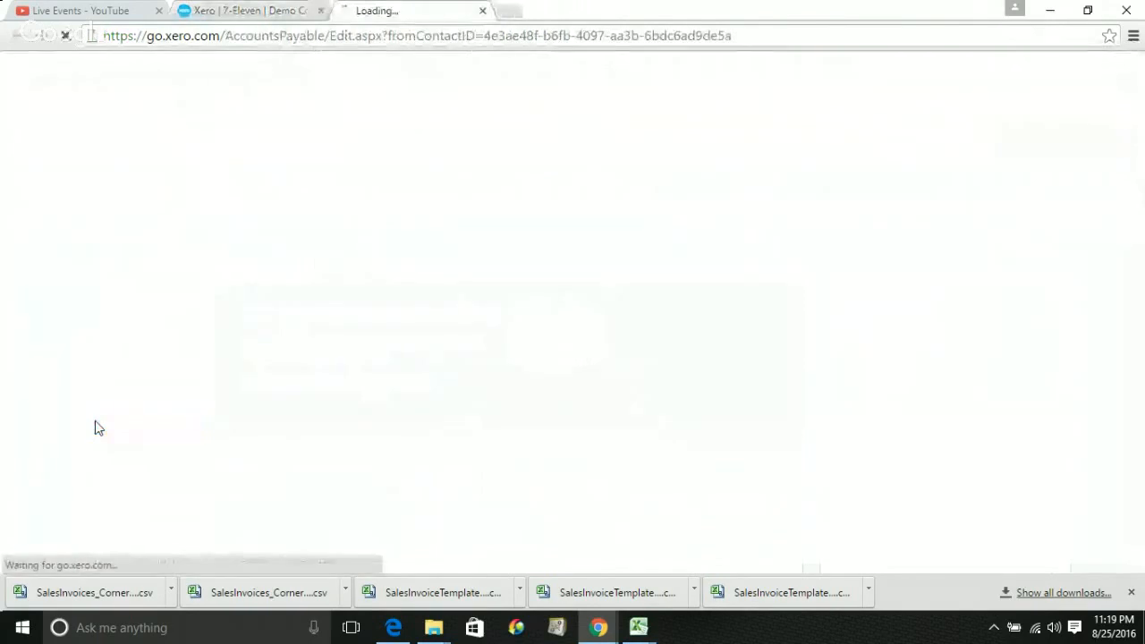
pyautogui.click(259, 10)
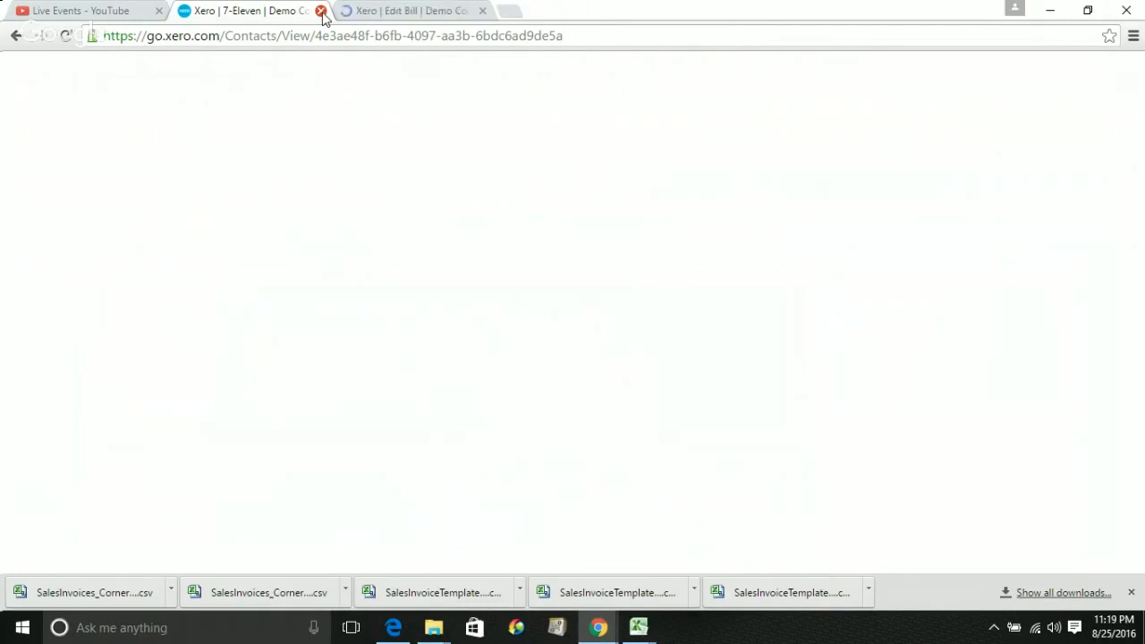
pyautogui.click(320, 11)
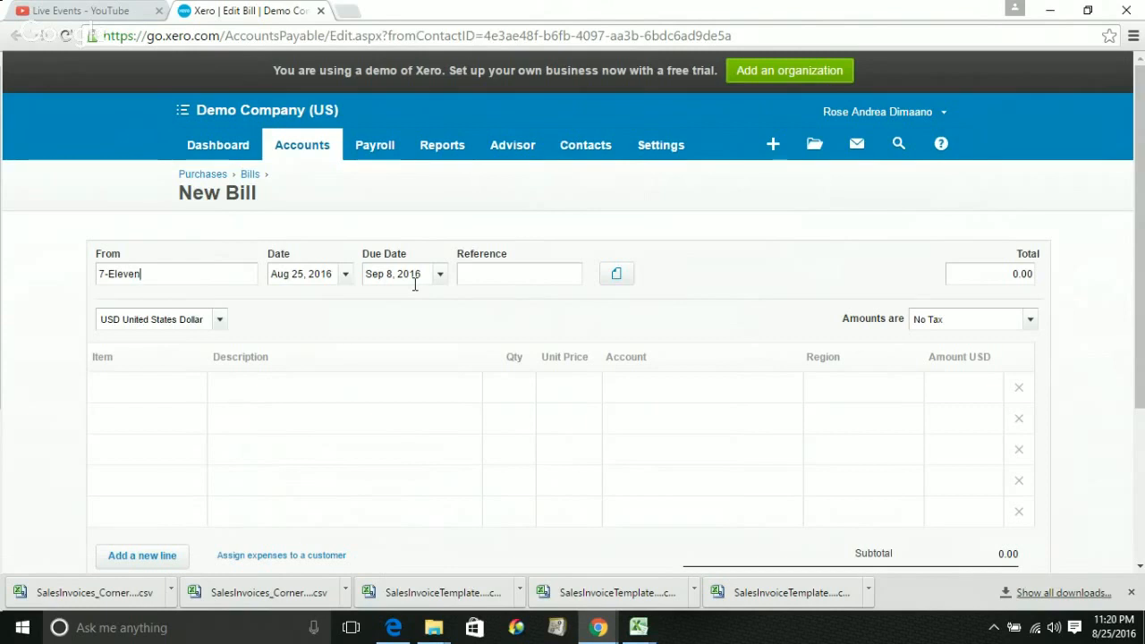
# Enter the calculation 1+2 as the unit price of the bill's first line
pyautogui.click(530, 390)
pyautogui.click(582, 388)
pyautogui.click(584, 388)
pyautogui.write('1+2')
pyautogui.press('Tab')
pyautogui.click(582, 391)
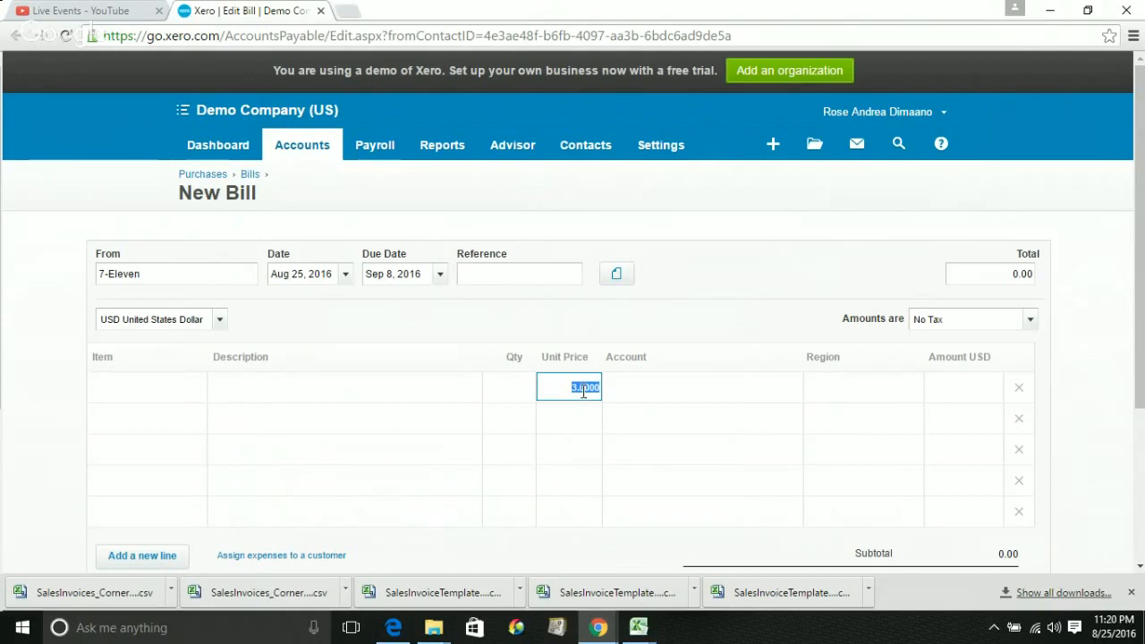
# Replace the first line's unit price with the calculation 12*1
pyautogui.write('12*1')
pyautogui.press('Tab')
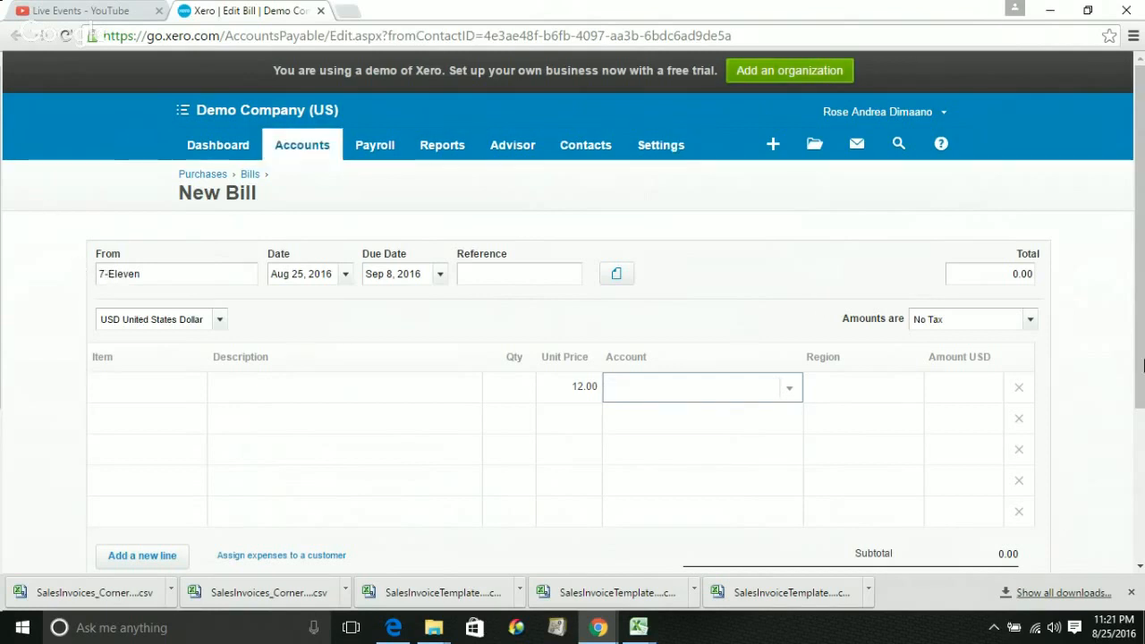
pyautogui.moveTo(1142, 402); pyautogui.dragTo(1142, 410)
pyautogui.moveTo(257, 167); pyautogui.dragTo(136, 144)
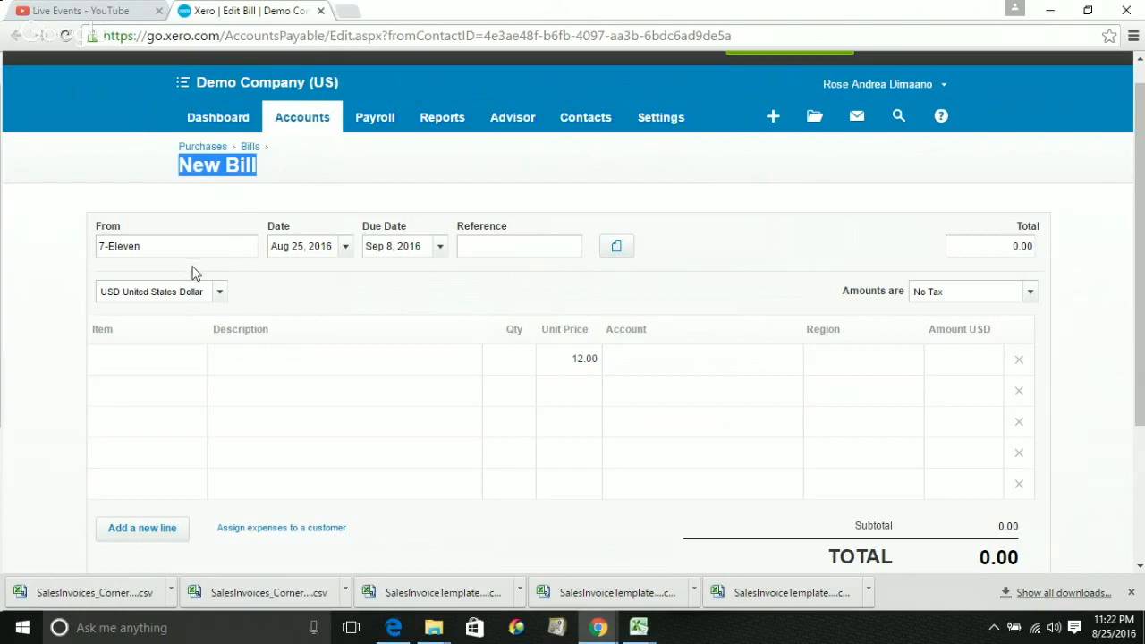
pyautogui.click(128, 249)
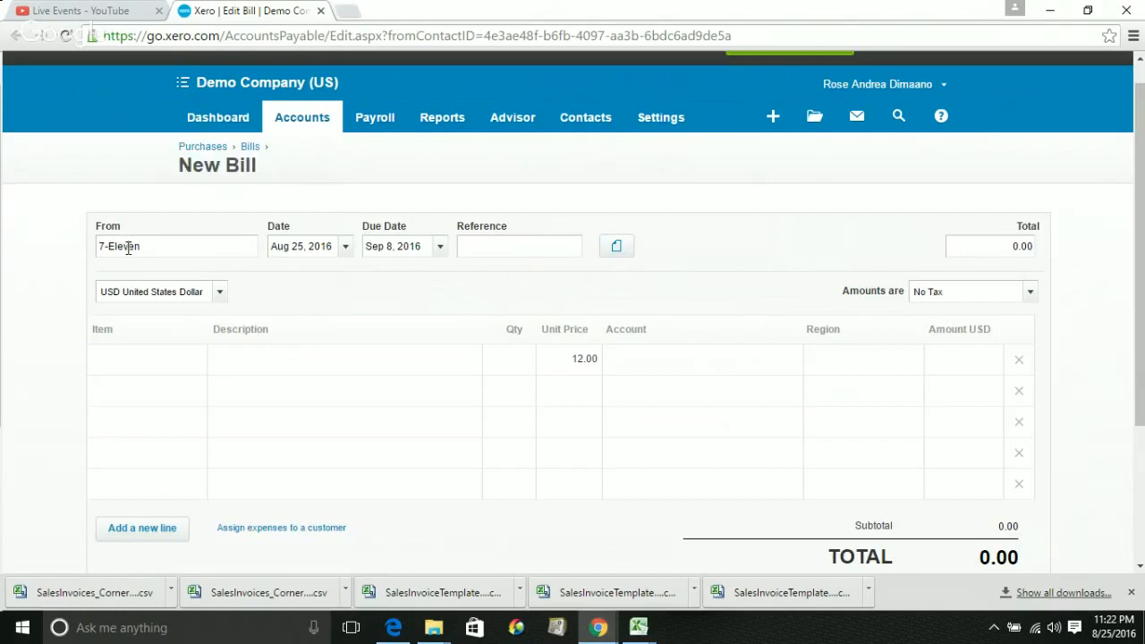
pyautogui.doubleClick(128, 248)
pyautogui.click(326, 253)
# Set the bill's due date to Sep 24, 2016 using the +30 day shorthand, and check it in the calendar
pyautogui.tripleClick(416, 245)
pyautogui.write('+15')
pyautogui.press('BackSpace')
pyautogui.press('BackSpace')
pyautogui.write('30')
pyautogui.press('Return')
pyautogui.click(440, 251)
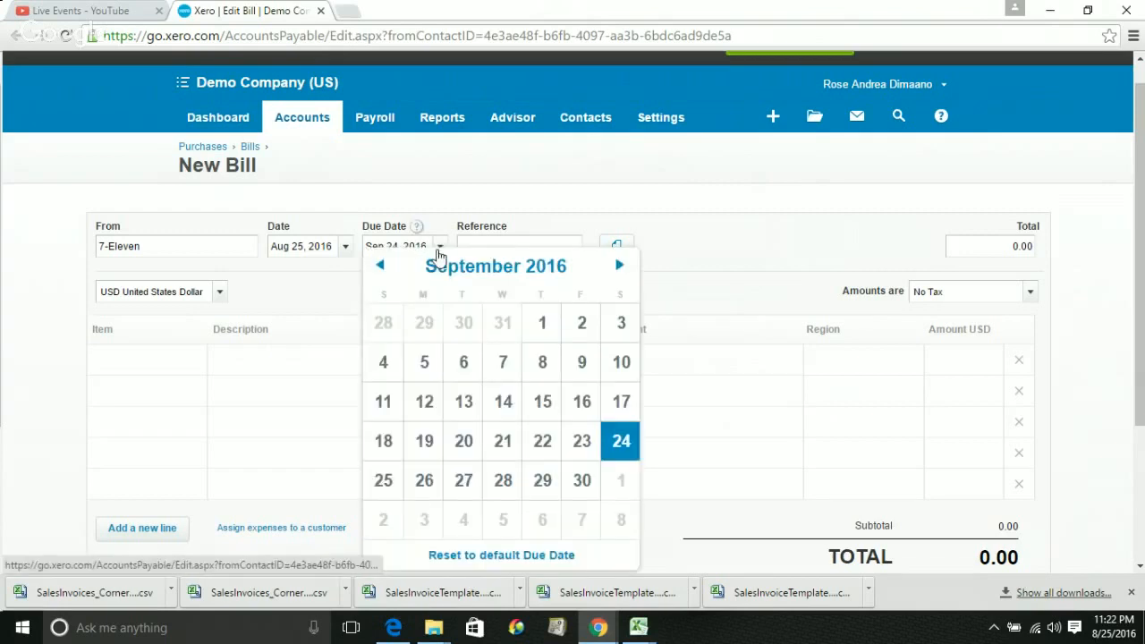
pyautogui.click(502, 241)
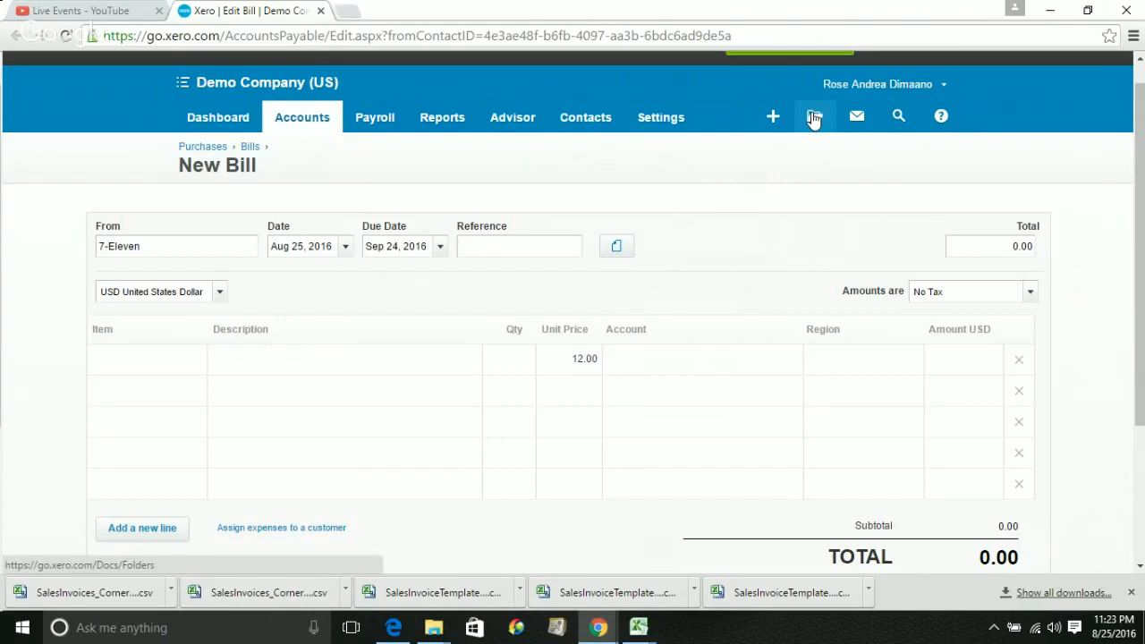
# Look through the file library for unattached files to relate to the bill, and leave without adding any
pyautogui.click(626, 257)
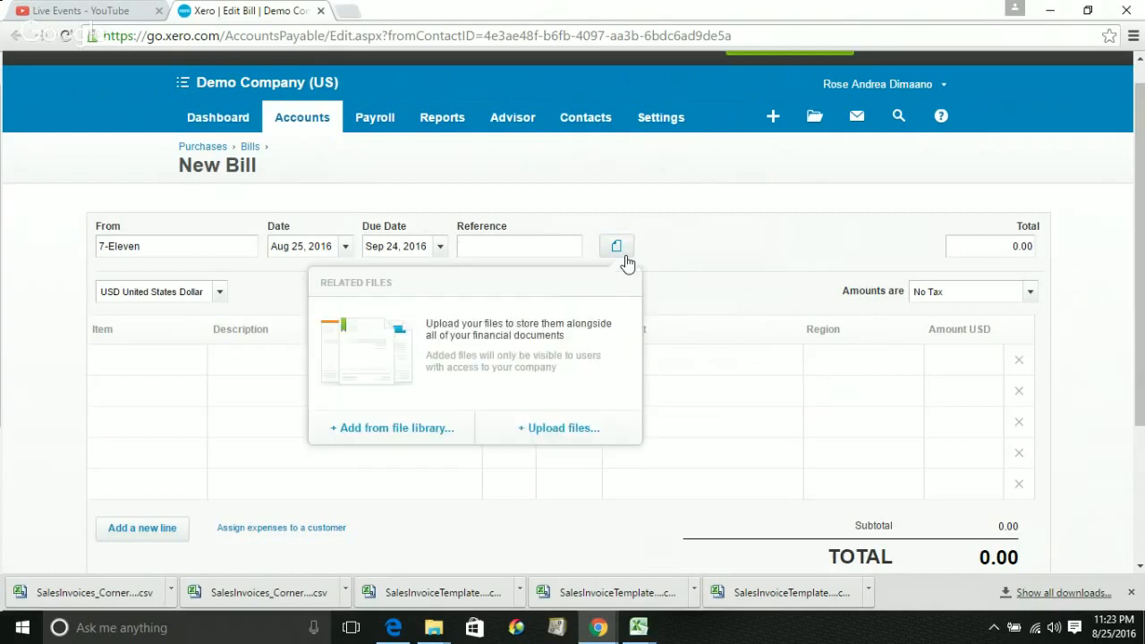
pyautogui.click(386, 435)
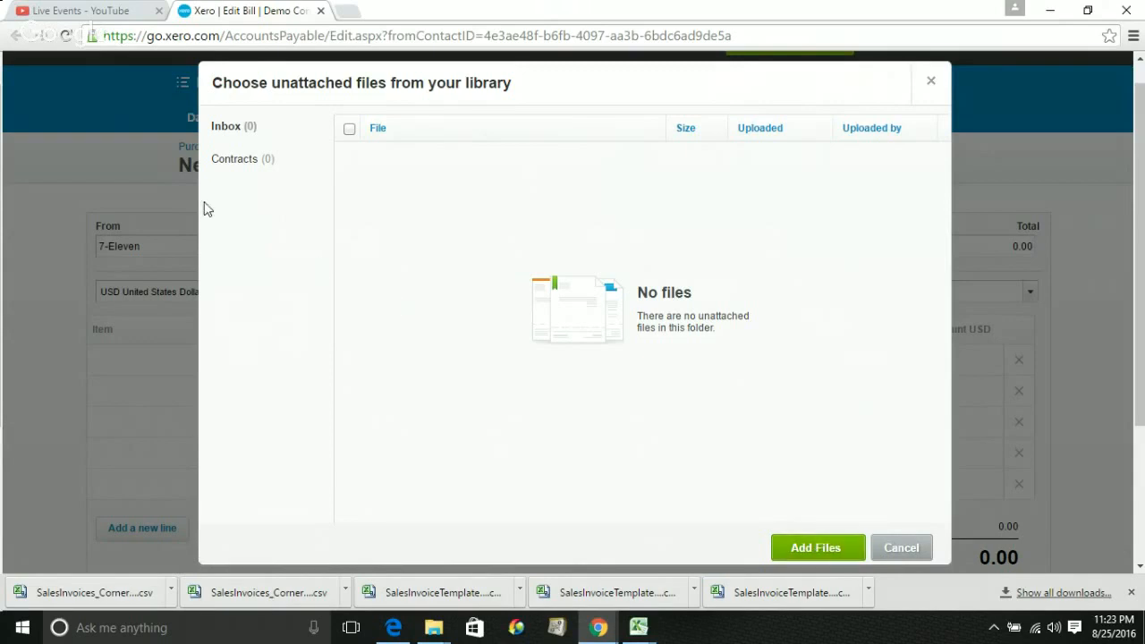
pyautogui.click(809, 549)
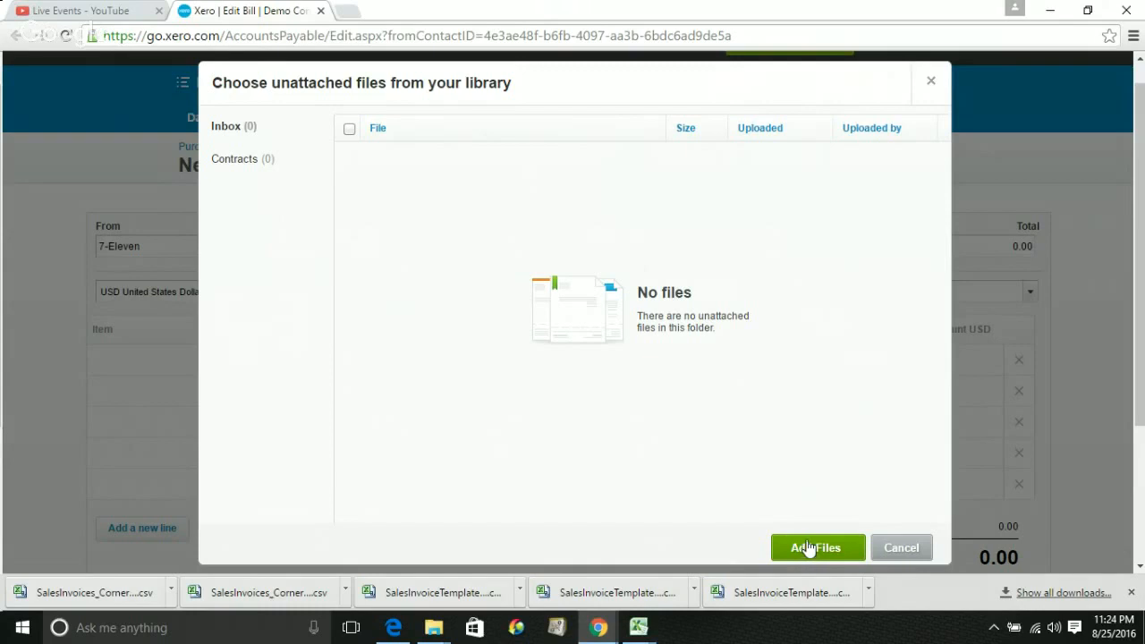
pyautogui.click(922, 554)
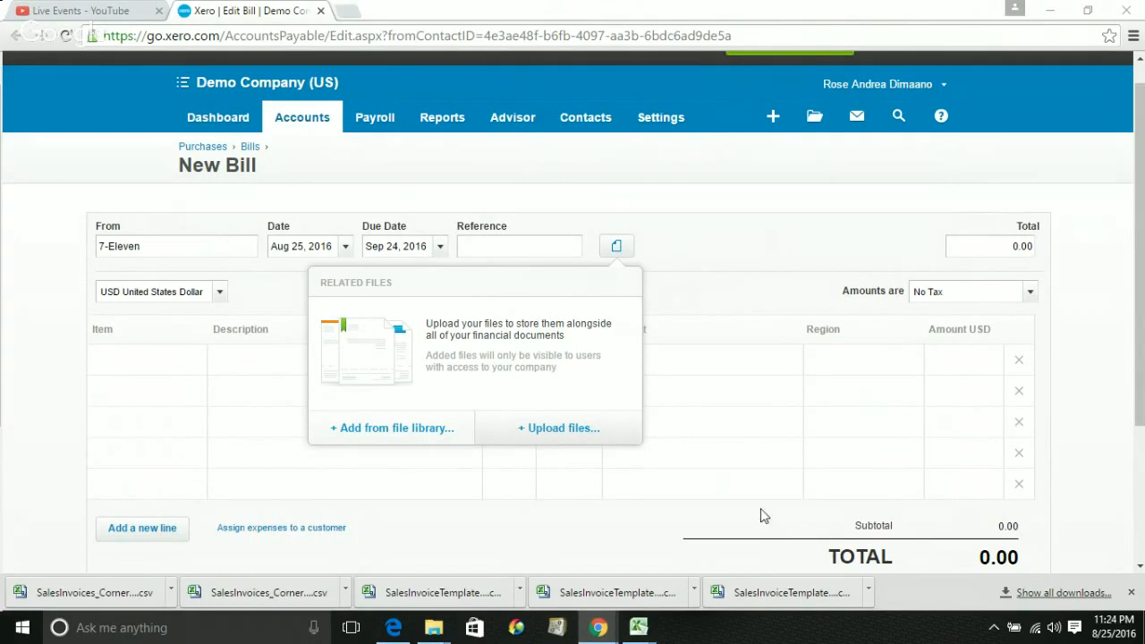
# View the computer's file picker for uploading related files to the bill, and close it without choosing one
pyautogui.click(550, 429)
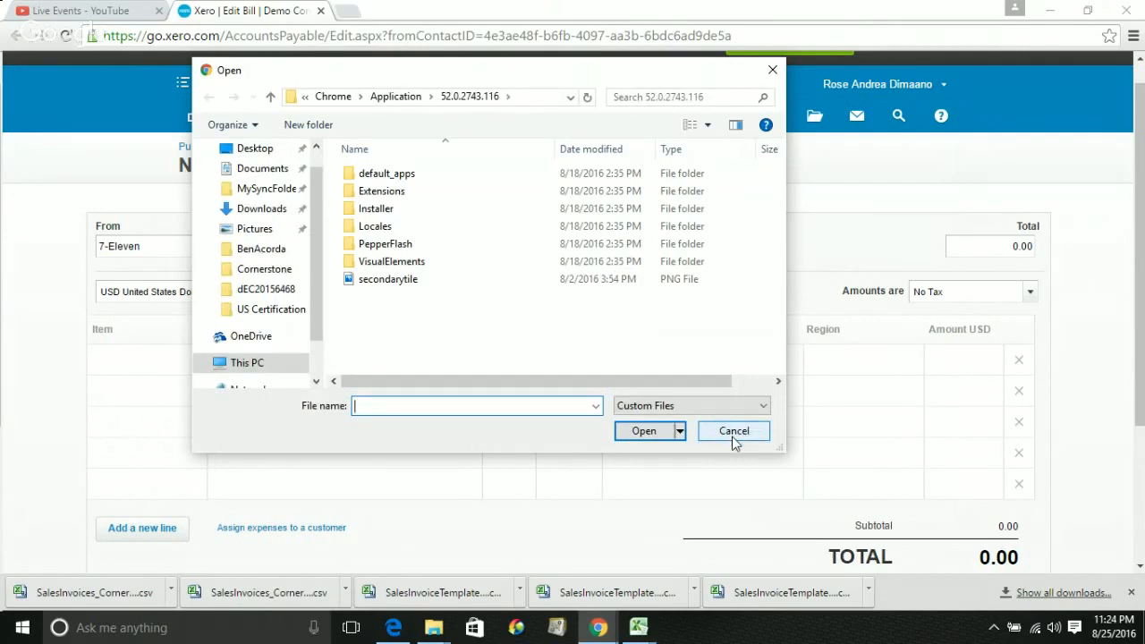
pyautogui.click(733, 431)
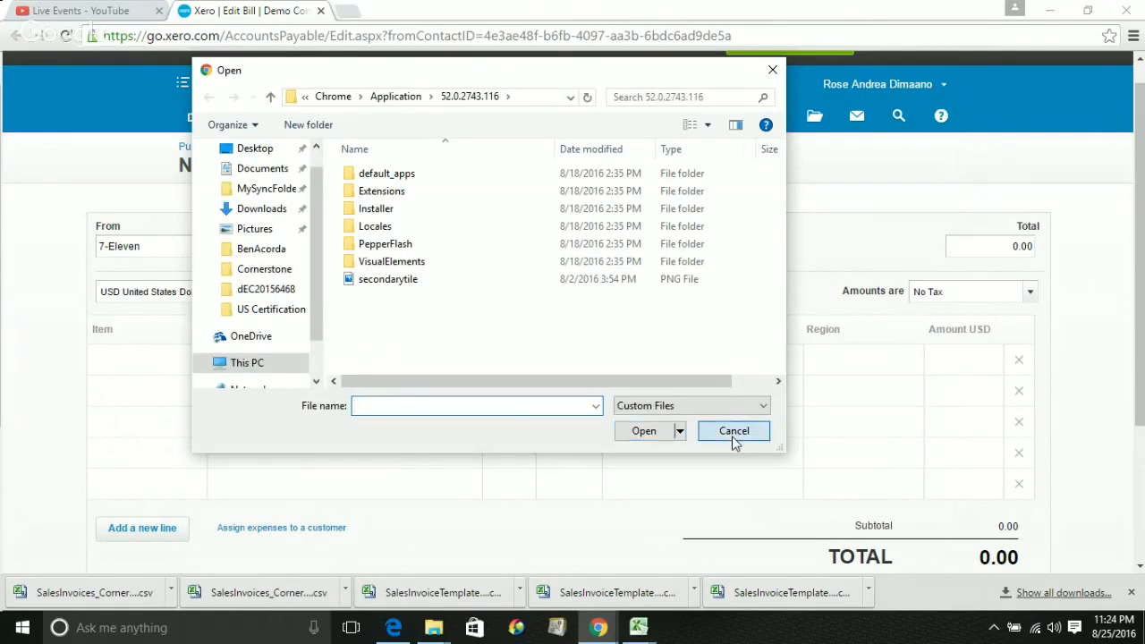
pyautogui.click(804, 283)
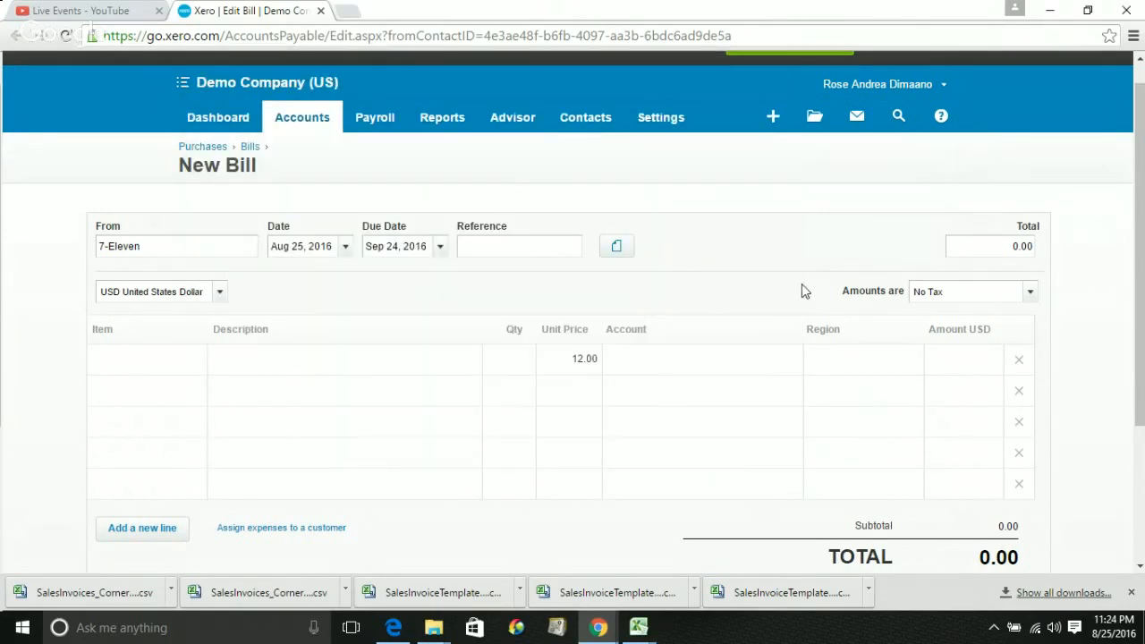
# Browse the item list for the first bill line and choose BOOK: Fish out of Water: Finding Your Brand
pyautogui.moveTo(1144, 355); pyautogui.dragTo(1140, 389)
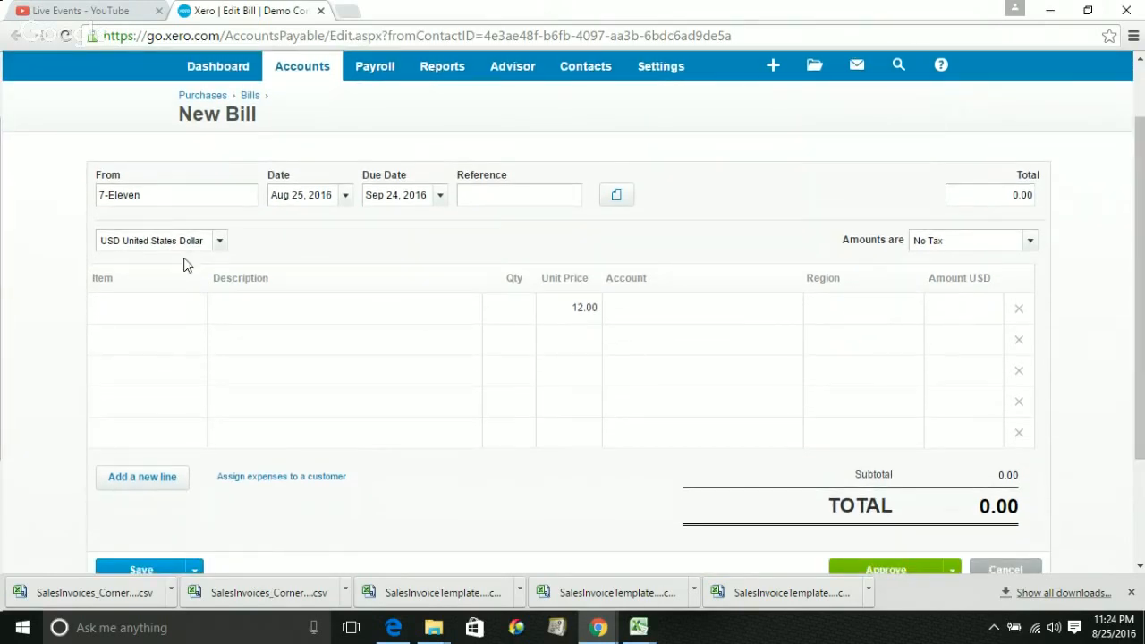
pyautogui.click(163, 313)
pyautogui.click(194, 314)
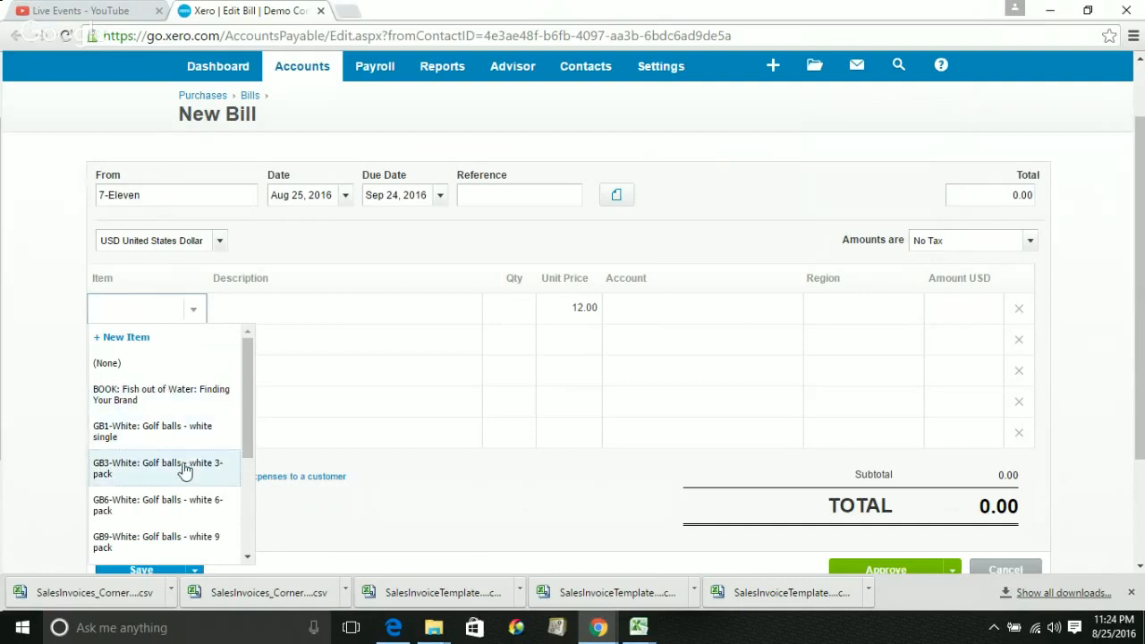
pyautogui.scroll(-5, 186, 470)
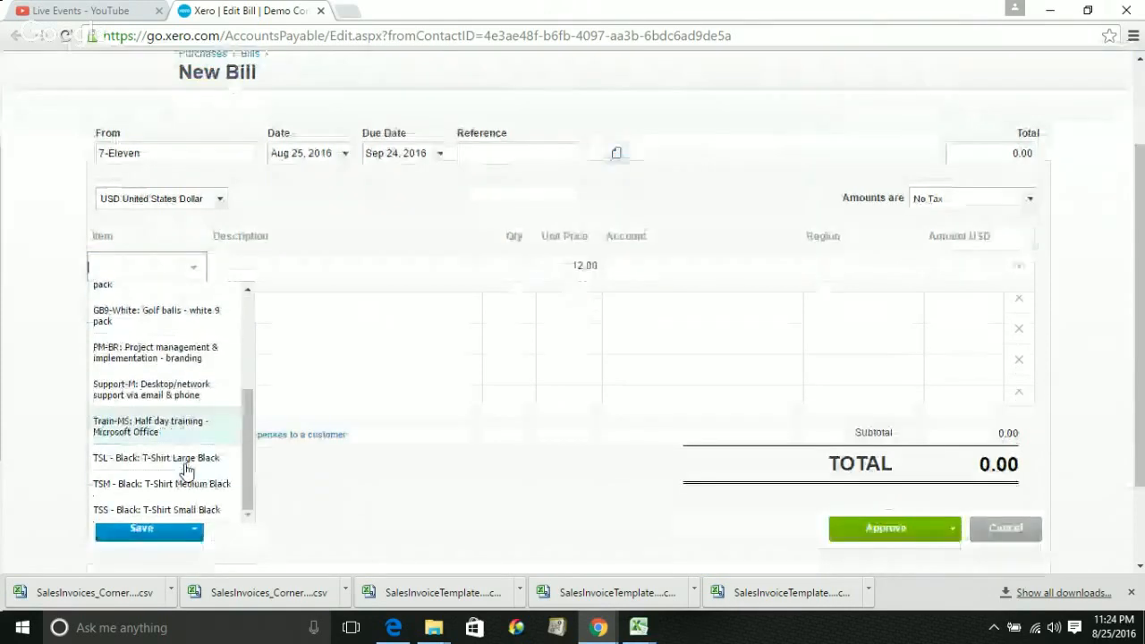
pyautogui.scroll(-2, 186, 470)
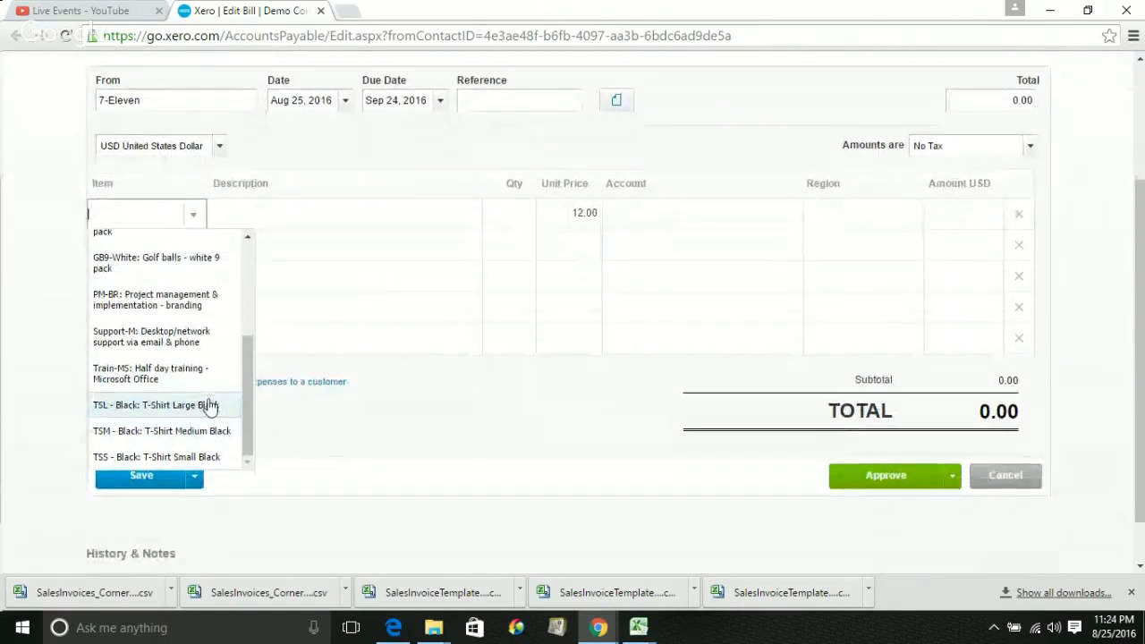
pyautogui.scroll(5, 170, 300)
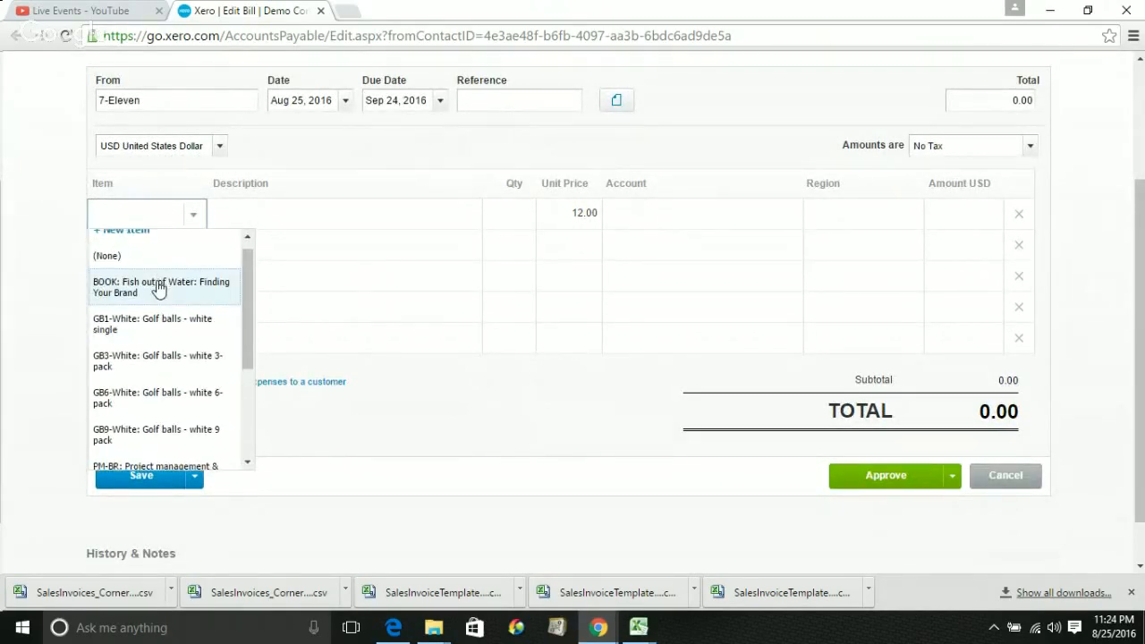
pyautogui.click(159, 284)
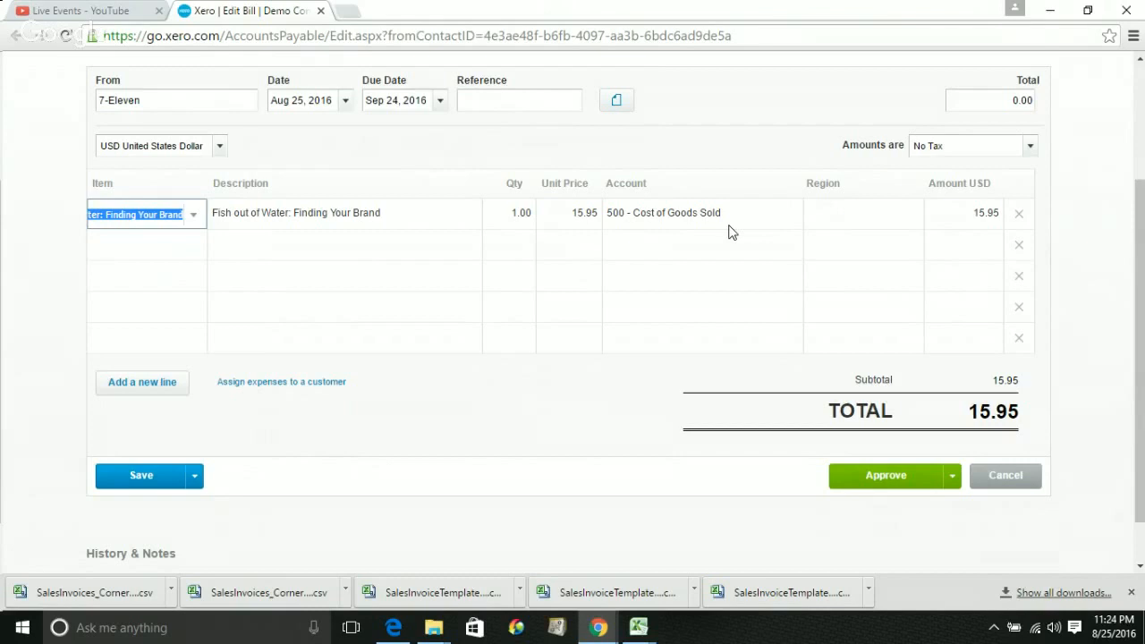
# View the first line's region options and the form for a new Region tracking option, leaving without adding one
pyautogui.click(874, 207)
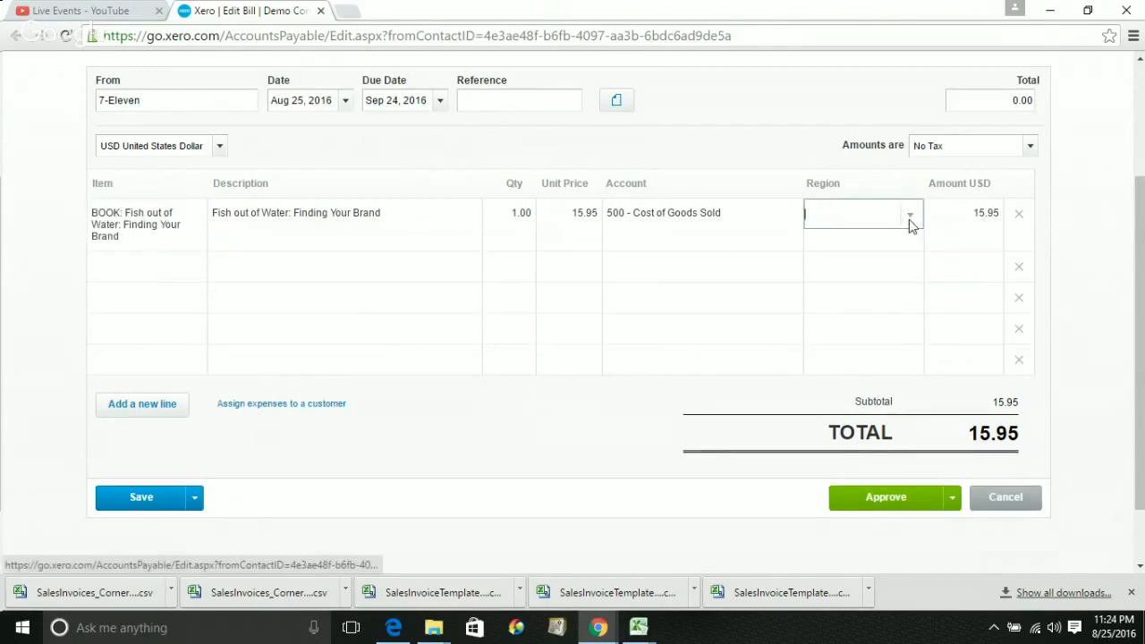
pyautogui.click(910, 219)
pyautogui.click(887, 189)
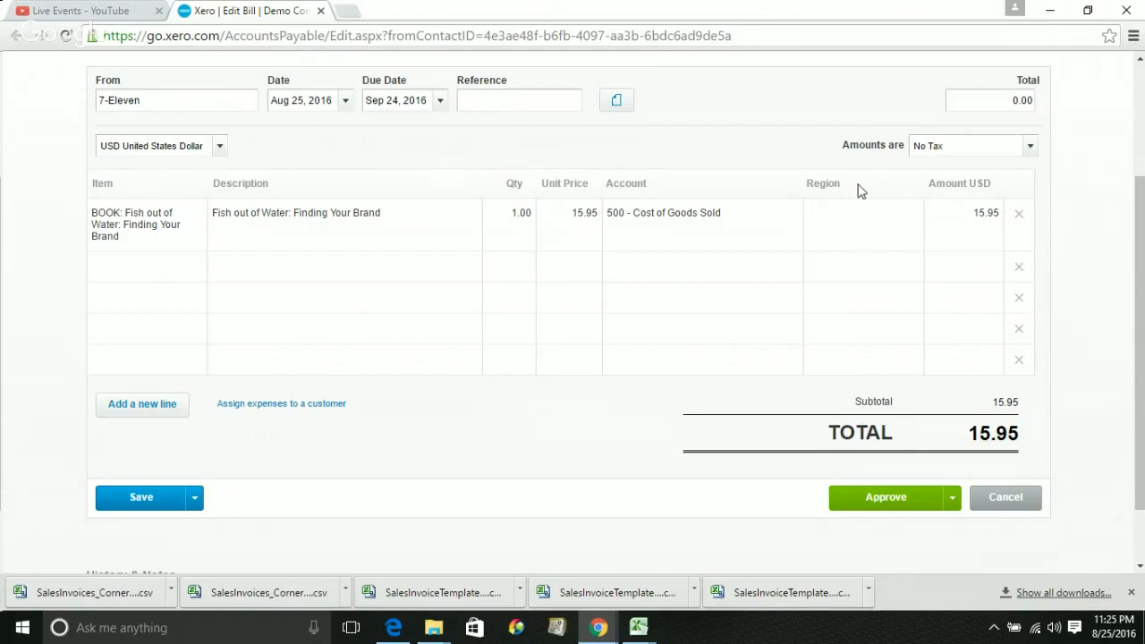
pyautogui.click(855, 231)
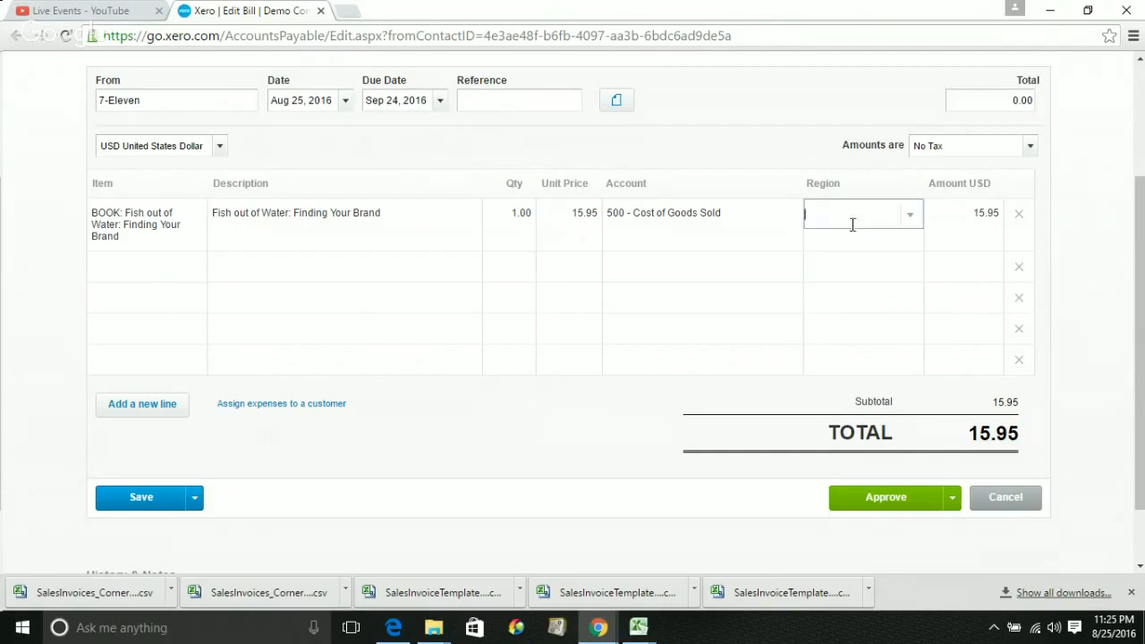
pyautogui.click(910, 216)
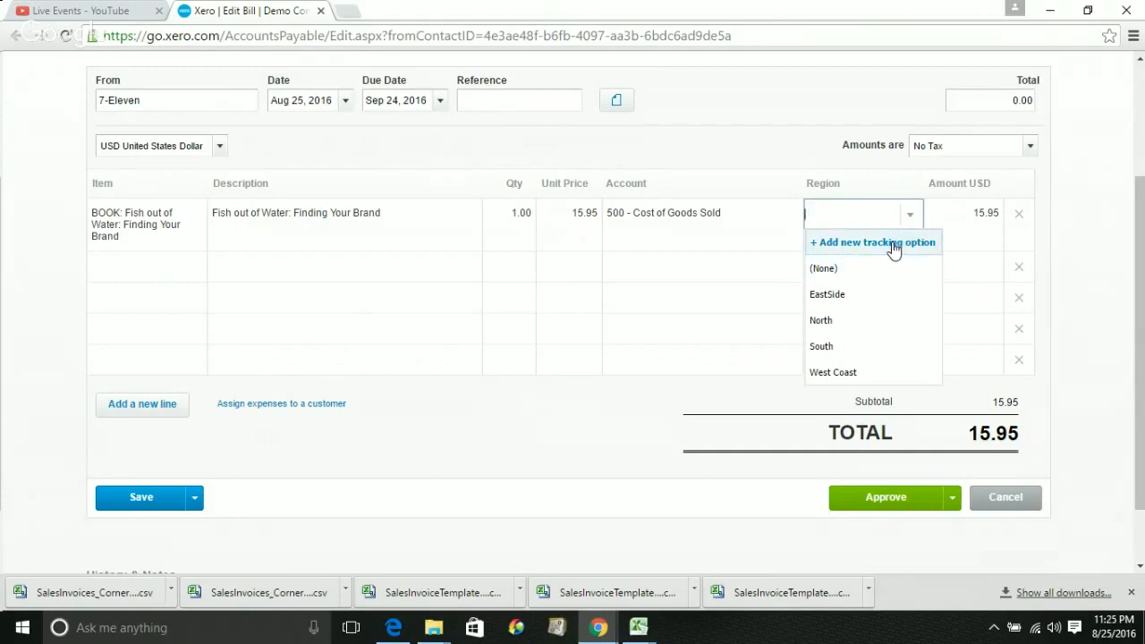
pyautogui.click(894, 249)
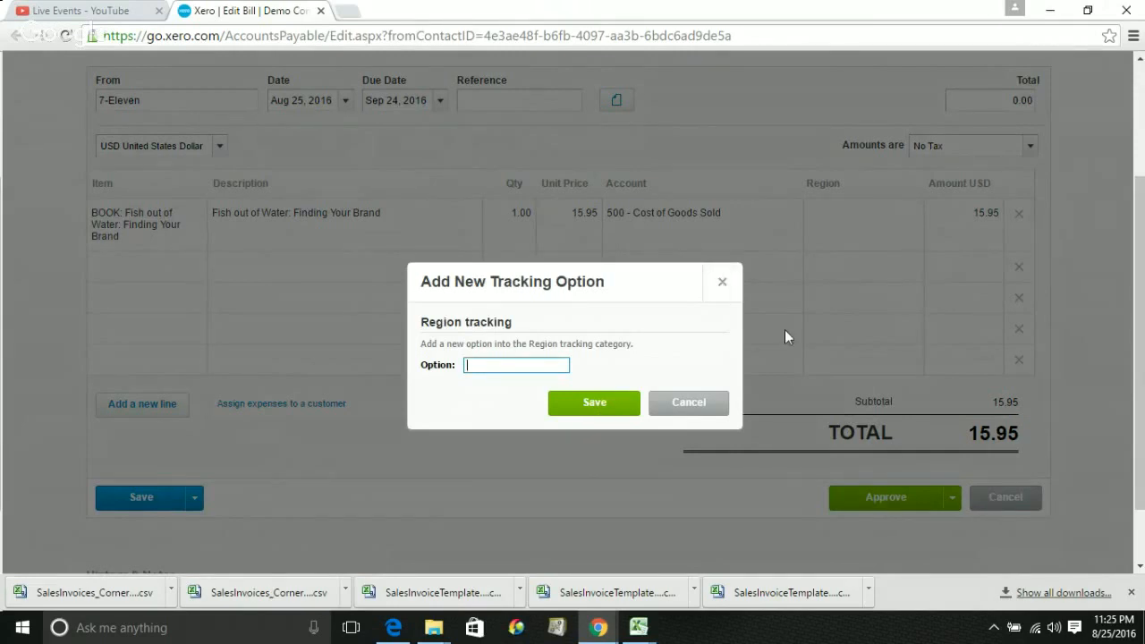
pyautogui.click(721, 283)
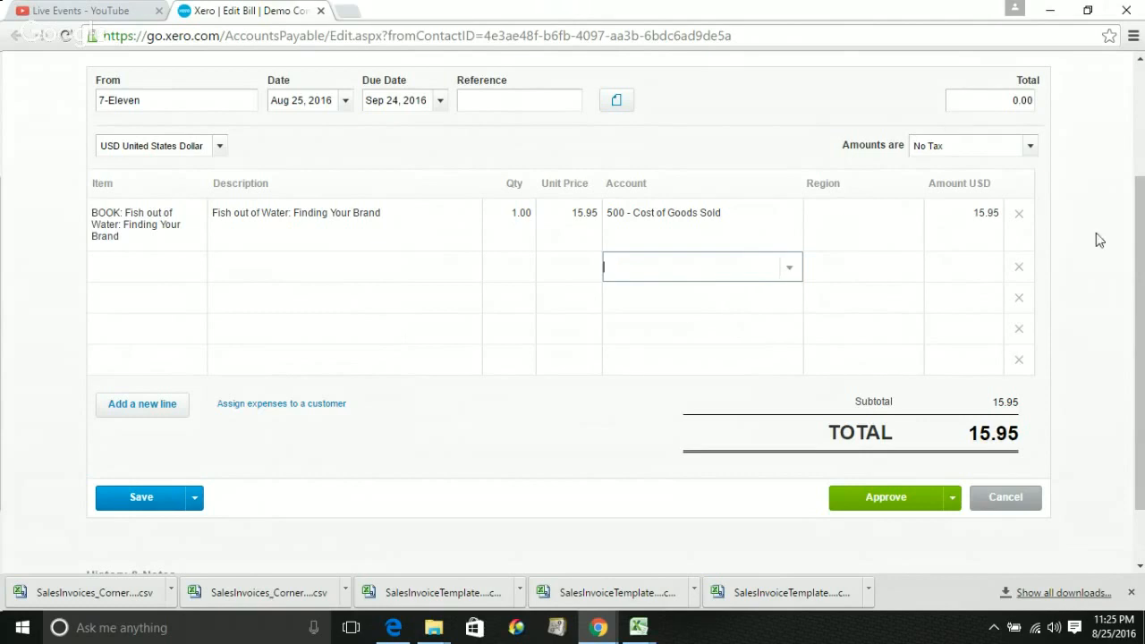
# Cancel the unsaved 7-Eleven bill and start a new repeating bill
pyautogui.click(1000, 498)
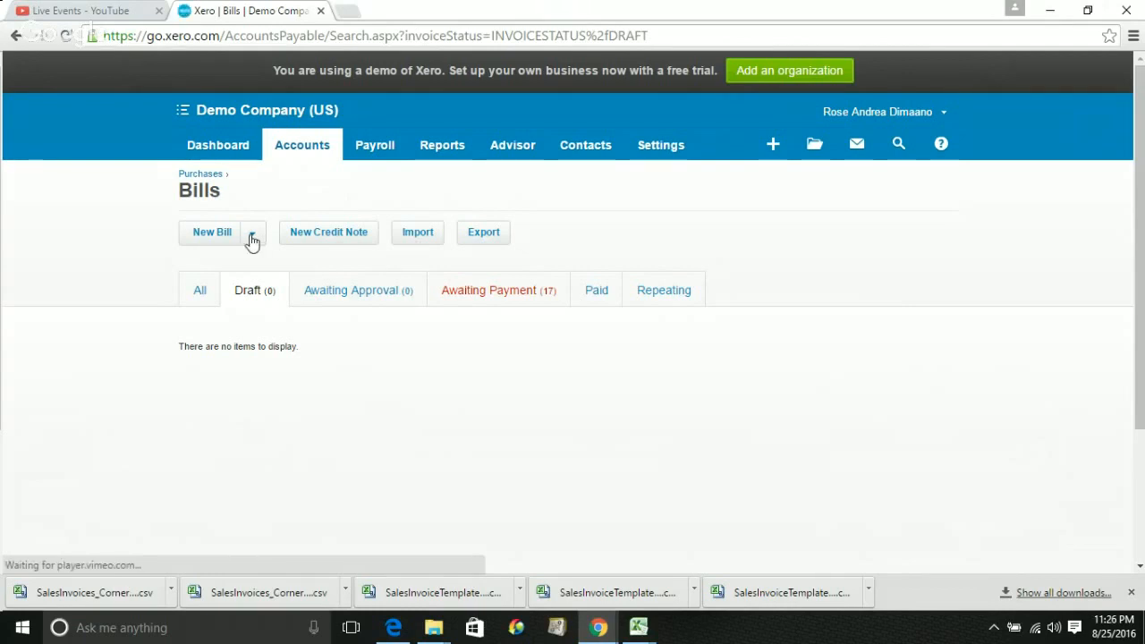
pyautogui.click(251, 240)
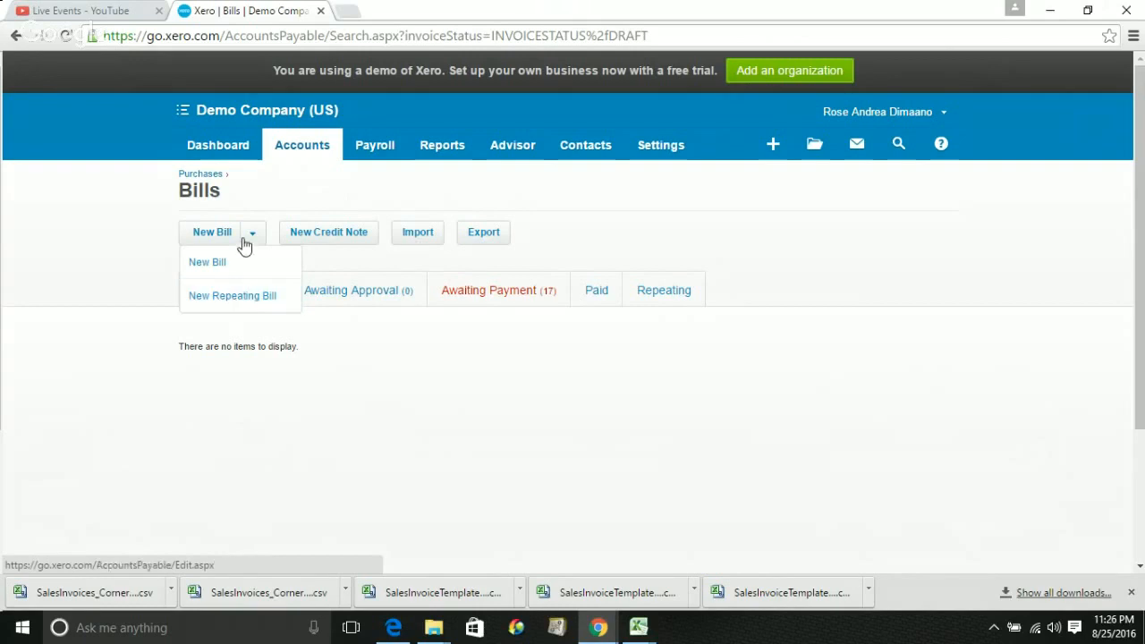
pyautogui.click(247, 302)
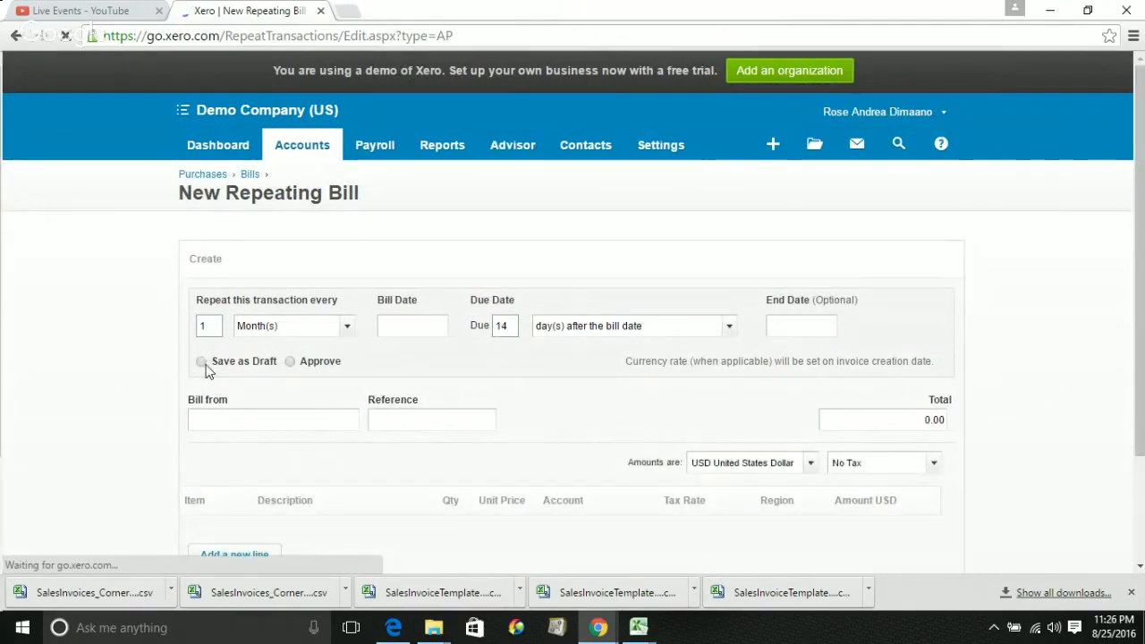
pyautogui.click(204, 365)
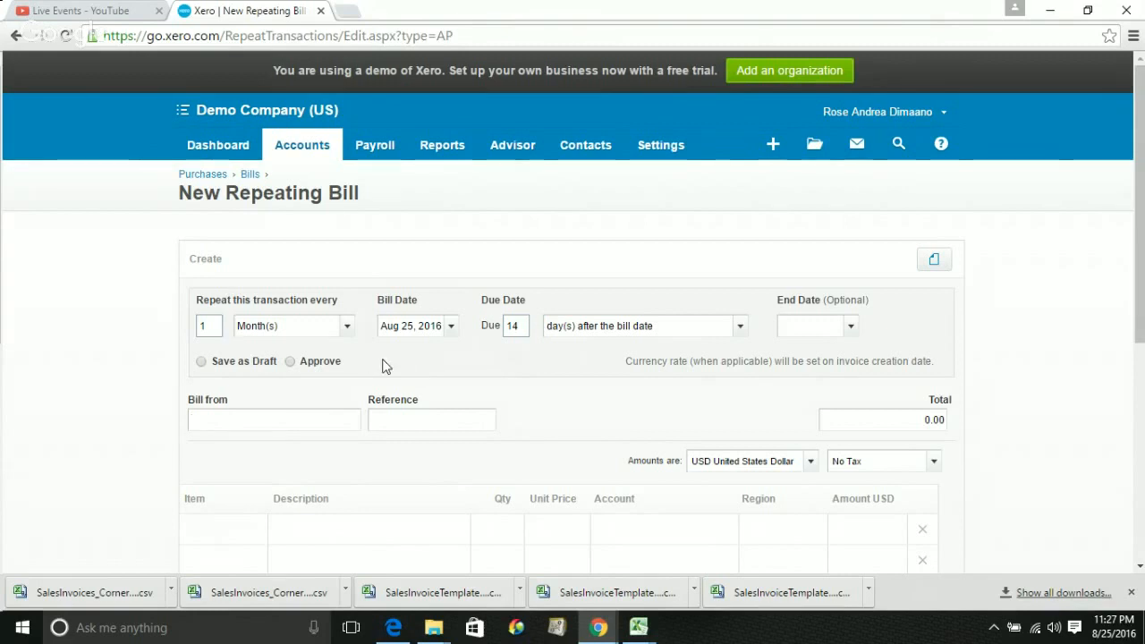
# Enter the first line's unit price as the calculation 100/10
pyautogui.click(549, 529)
pyautogui.write('100/10')
pyautogui.press('Tab')
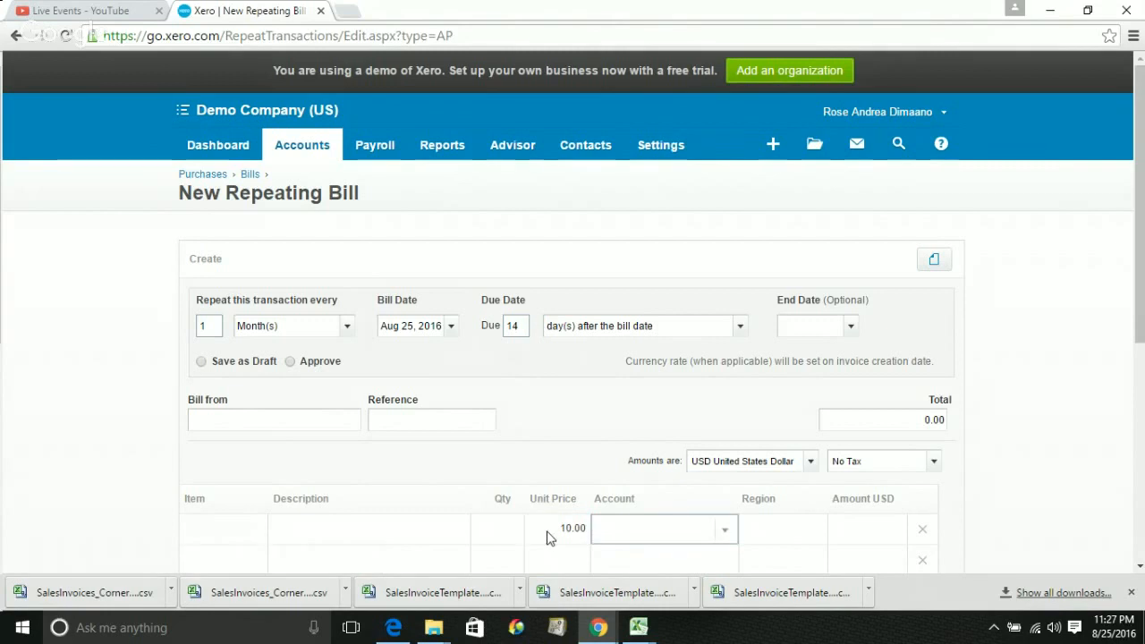
pyautogui.click(552, 534)
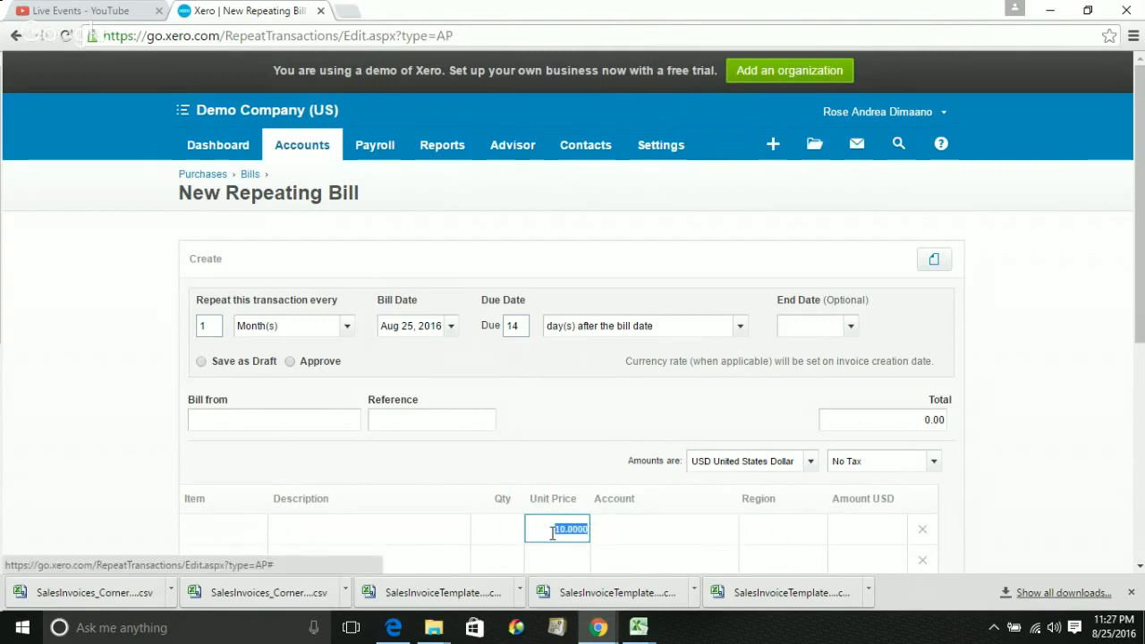
pyautogui.scroll(-1, 339, 540)
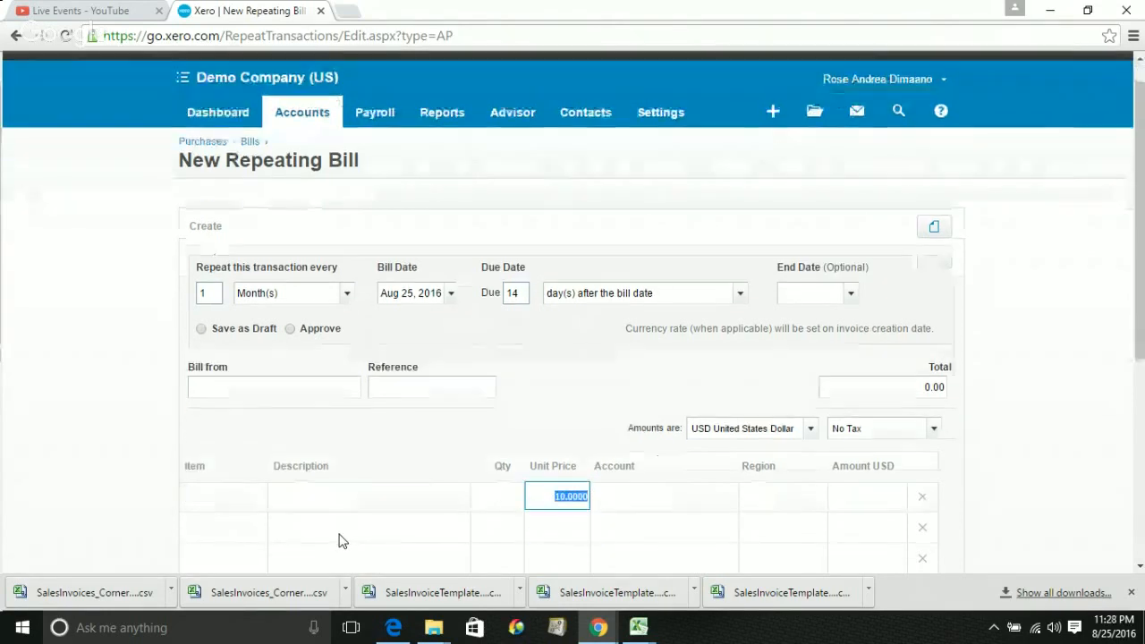
pyautogui.scroll(-1, 501, 483)
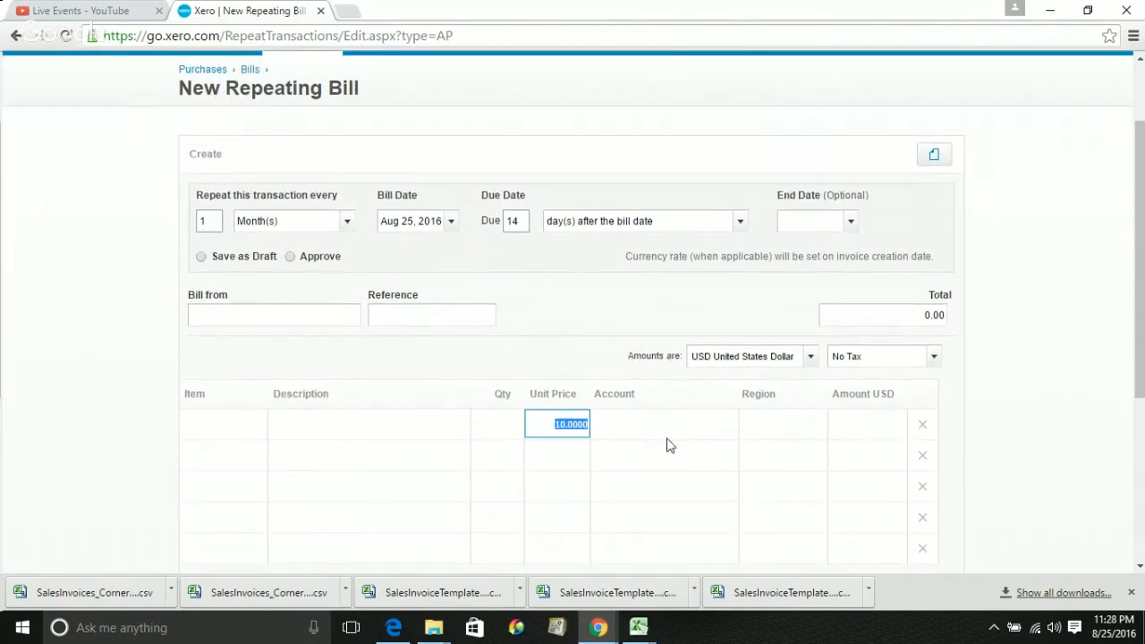
pyautogui.click(560, 417)
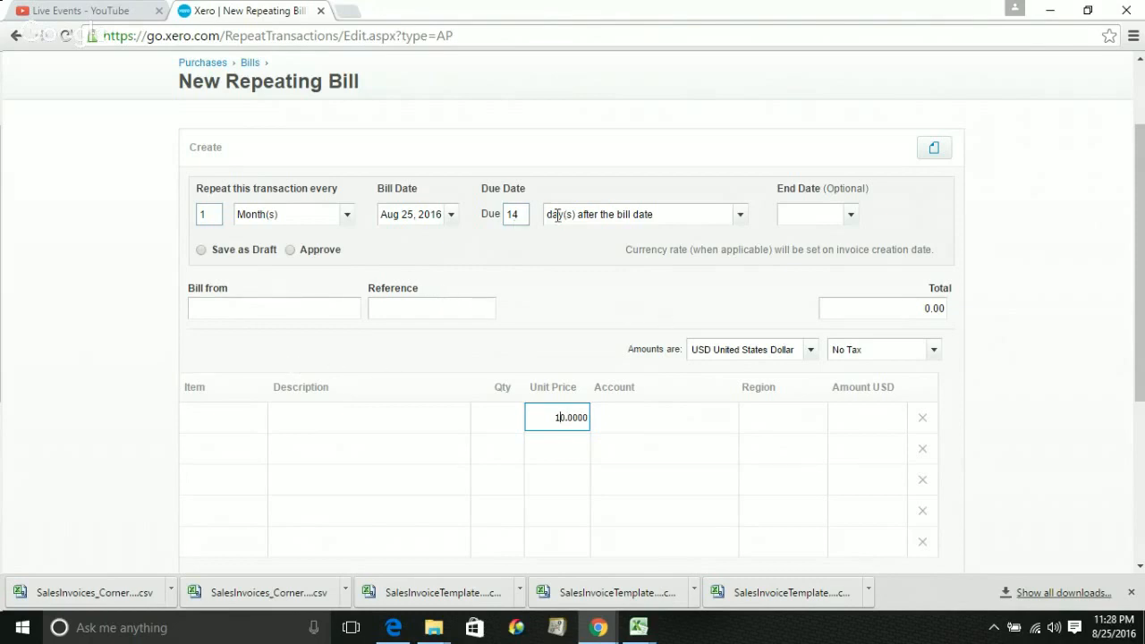
# Set the repeating bill's reference to 123 and look over the available placeholders without inserting one
pyautogui.click(478, 317)
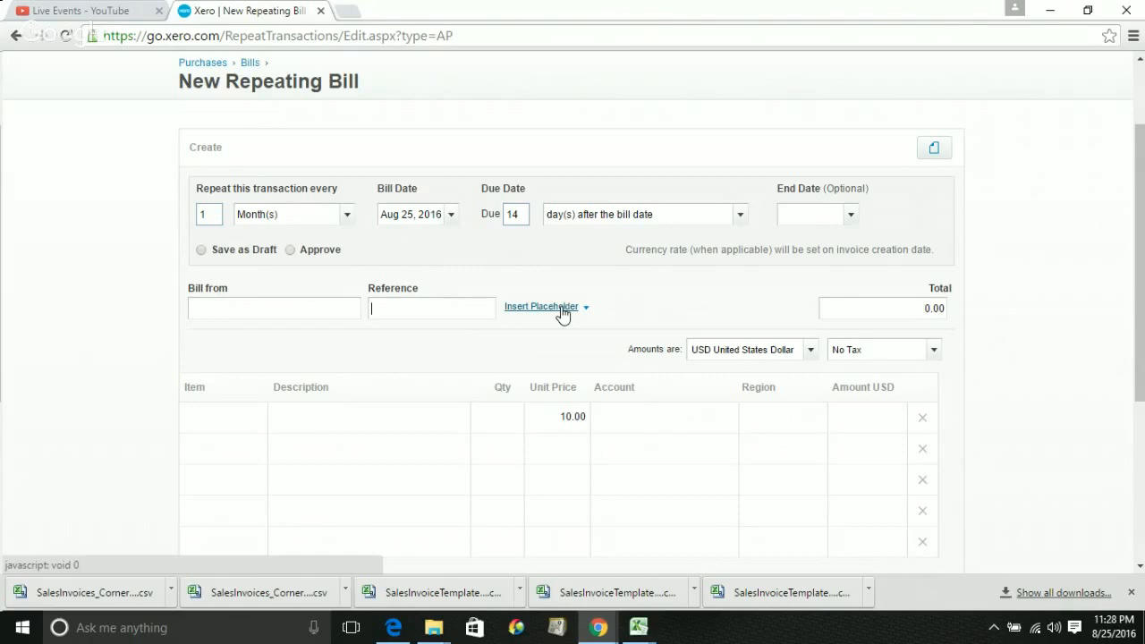
pyautogui.rightClick(562, 308)
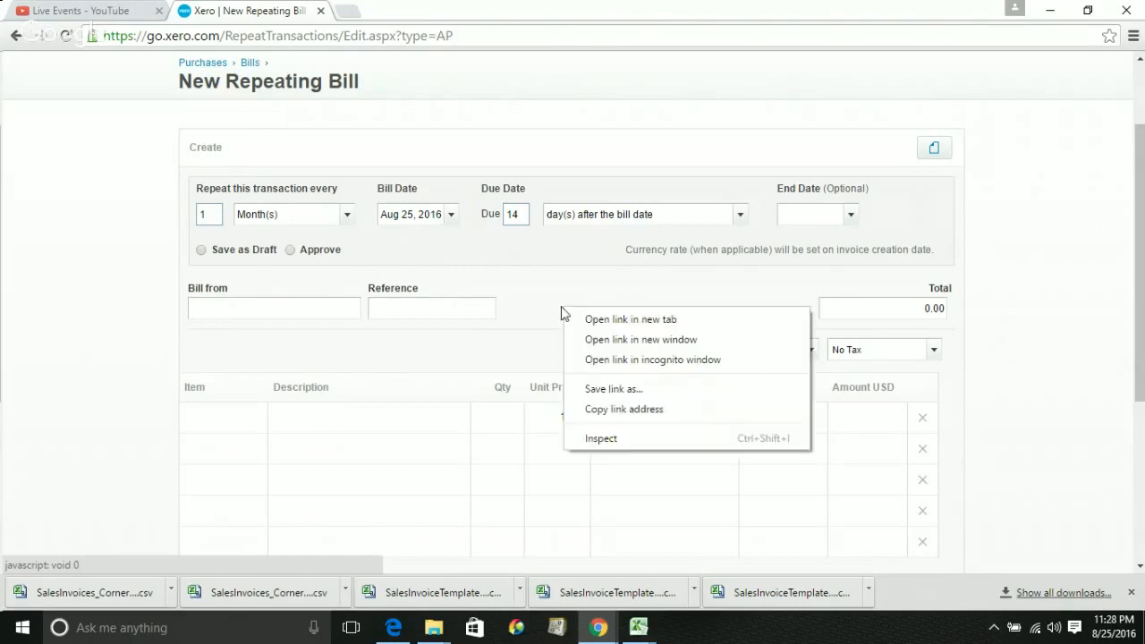
pyautogui.click(632, 288)
pyautogui.click(442, 310)
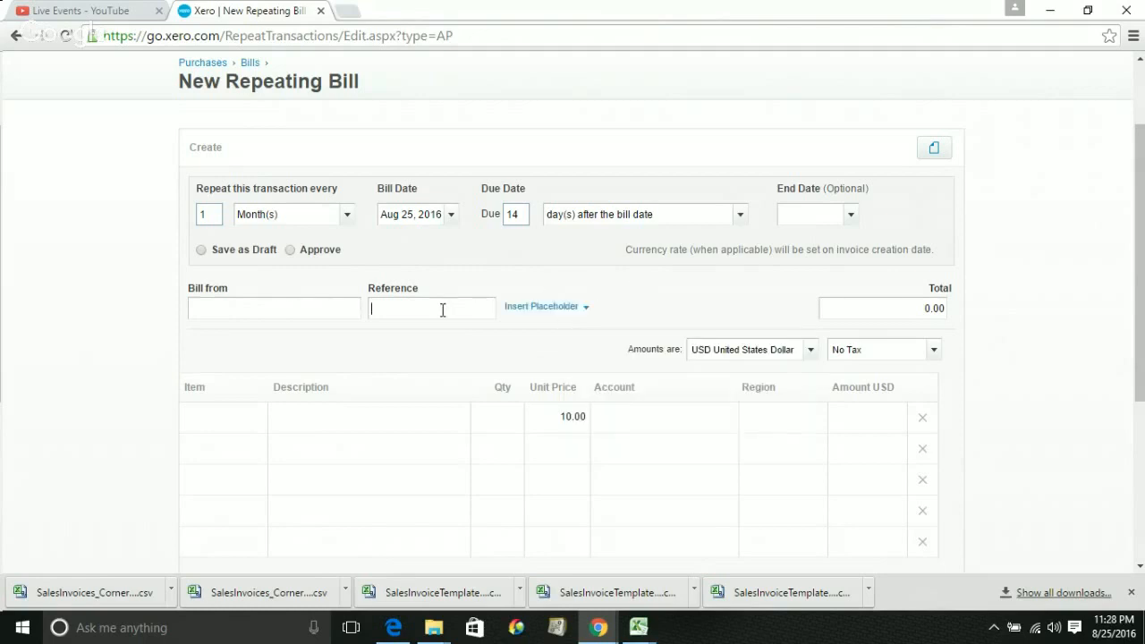
pyautogui.write('123')
pyautogui.click(523, 307)
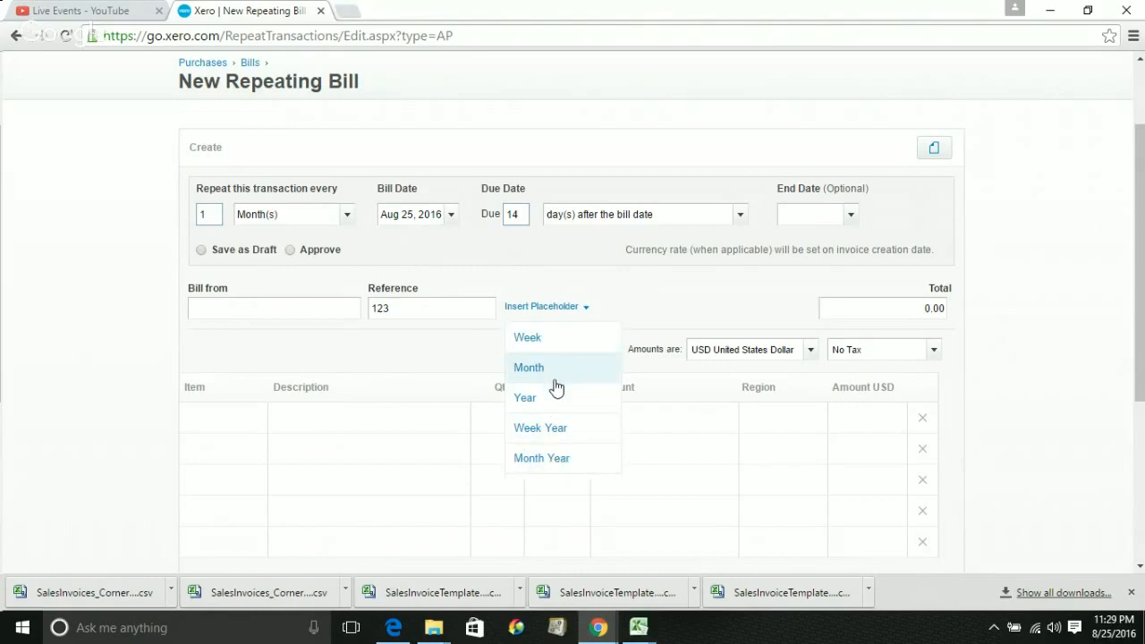
pyautogui.click(702, 307)
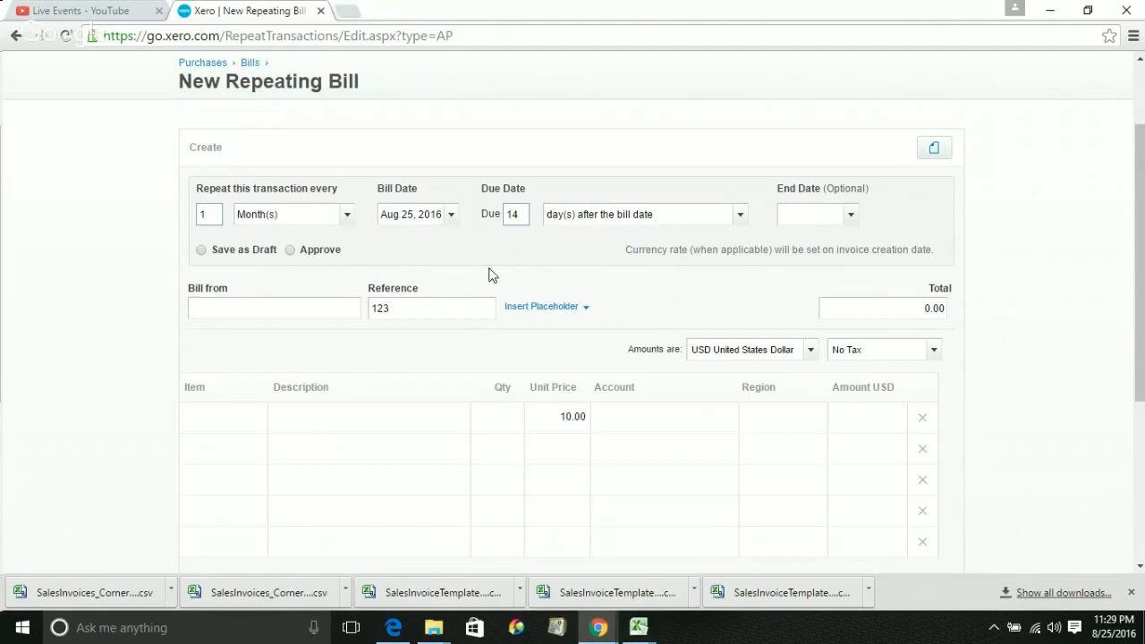
# Have the repeating bill saved as a draft and set its end date to Dec 31, 2017
pyautogui.click(201, 250)
pyautogui.click(851, 216)
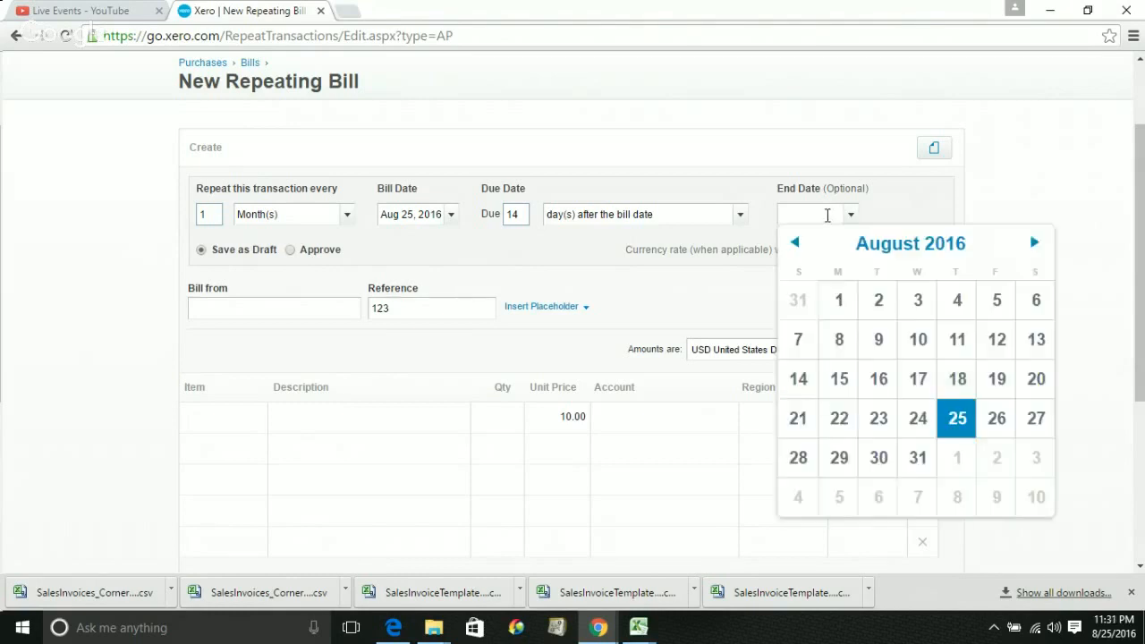
pyautogui.click(828, 217)
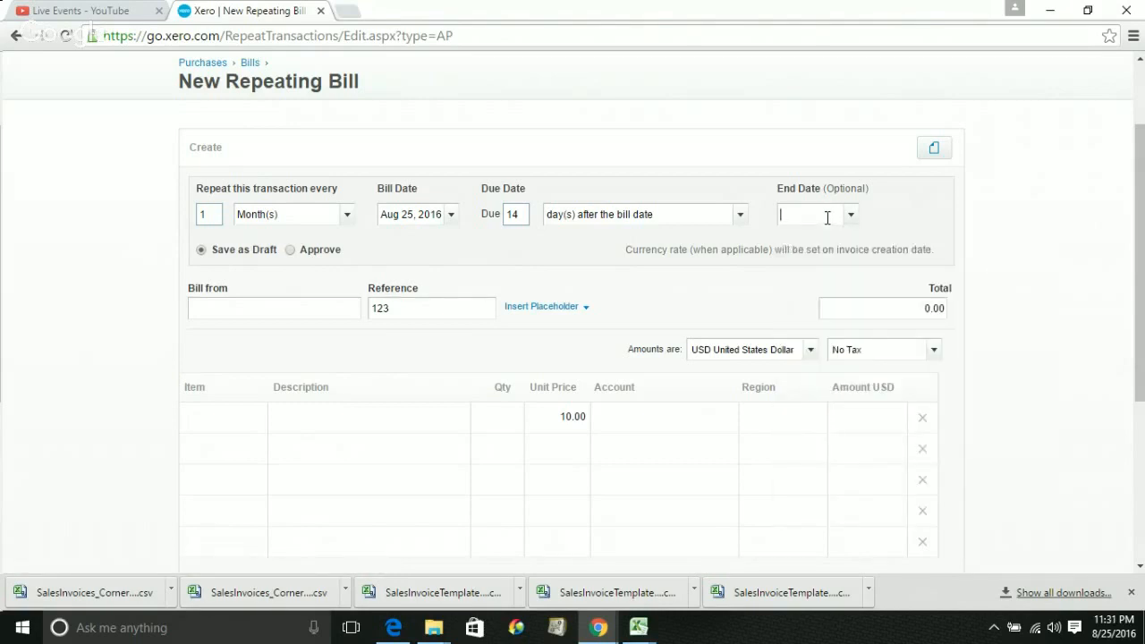
pyautogui.write('12/31/')
pyautogui.write('20')
pyautogui.write('17')
# Make the repeating bill due 1 day after the bill date
pyautogui.click(523, 214)
pyautogui.press('BackSpace')
pyautogui.press('BackSpace')
pyautogui.write('17')
pyautogui.click(354, 431)
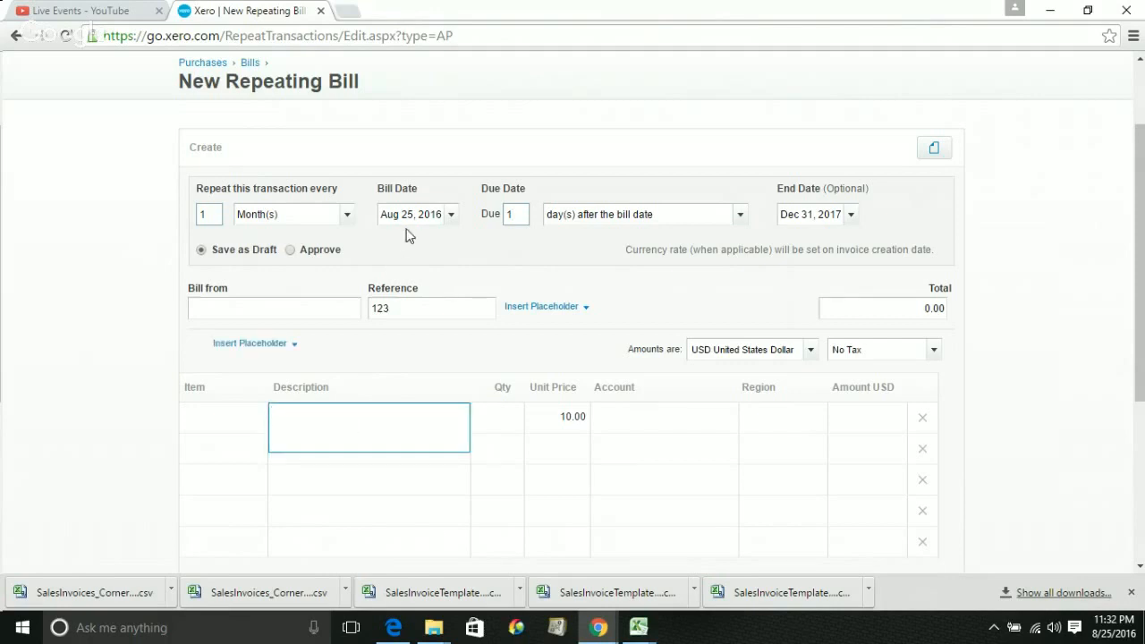
# Change the day of the bill date to the 1st, for Aug 1, 2016, and dismiss the date notice
pyautogui.click(404, 223)
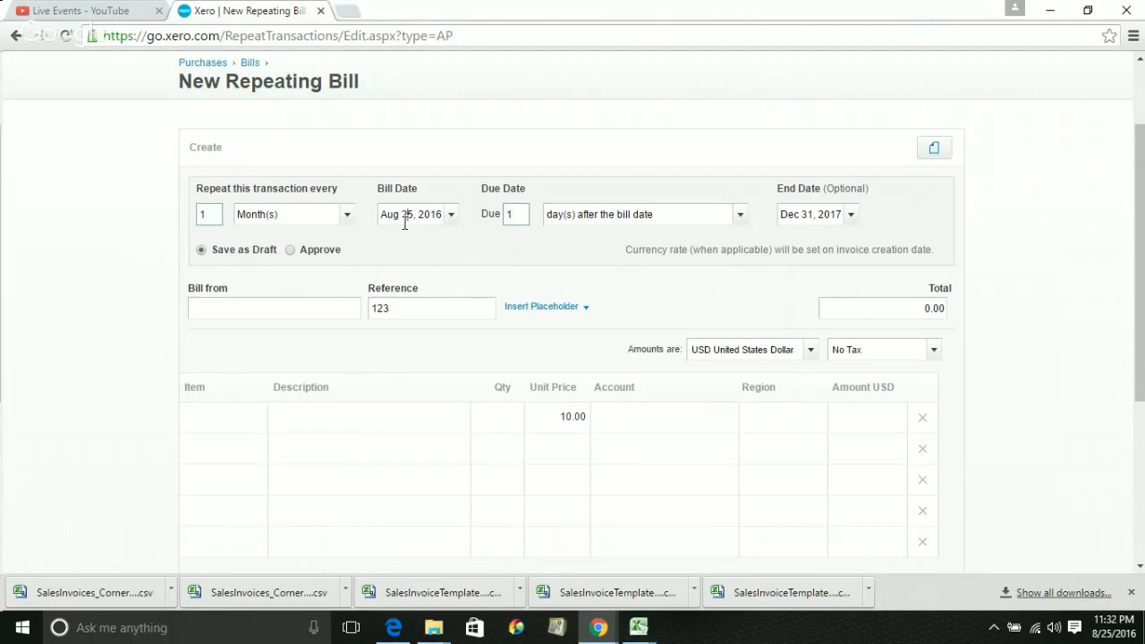
pyautogui.click(518, 216)
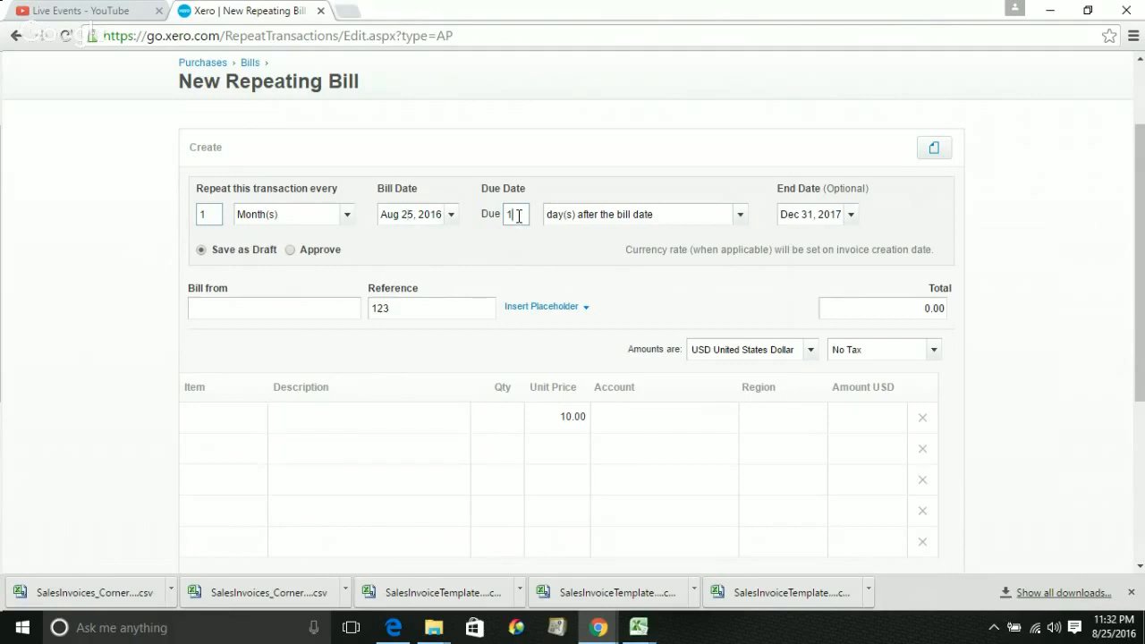
pyautogui.click(414, 214)
pyautogui.press('BackSpace')
pyautogui.press('BackSpace')
pyautogui.write('1')
pyautogui.click(273, 313)
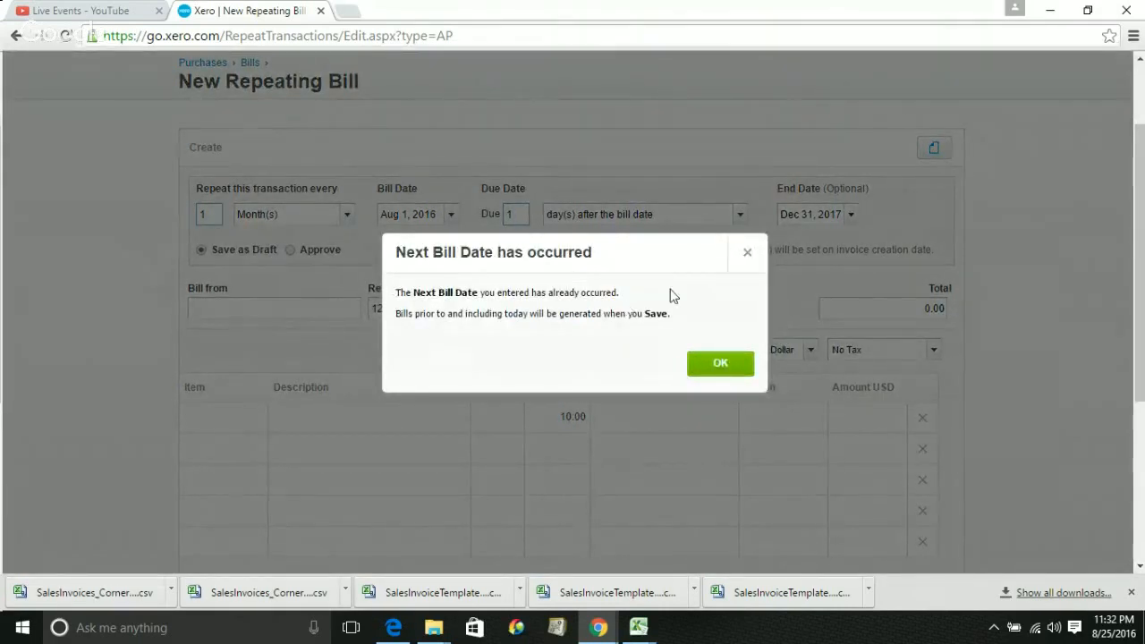
pyautogui.click(747, 250)
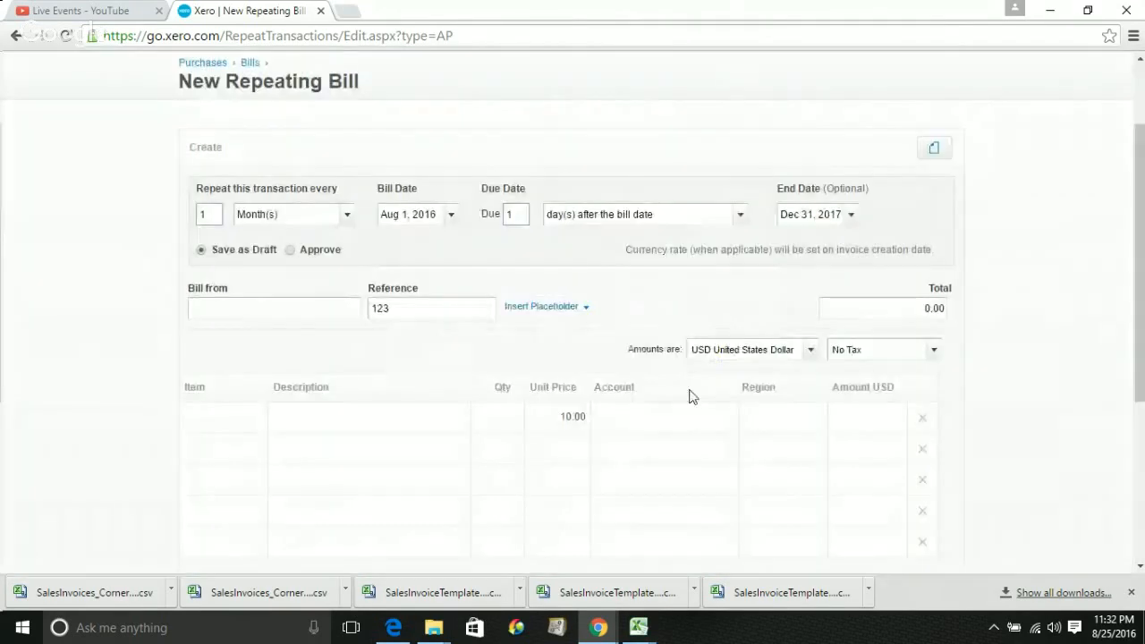
# Change the month of the bill date to September, for Sep 1, 2016
pyautogui.rightClick(448, 217)
pyautogui.press('Escape')
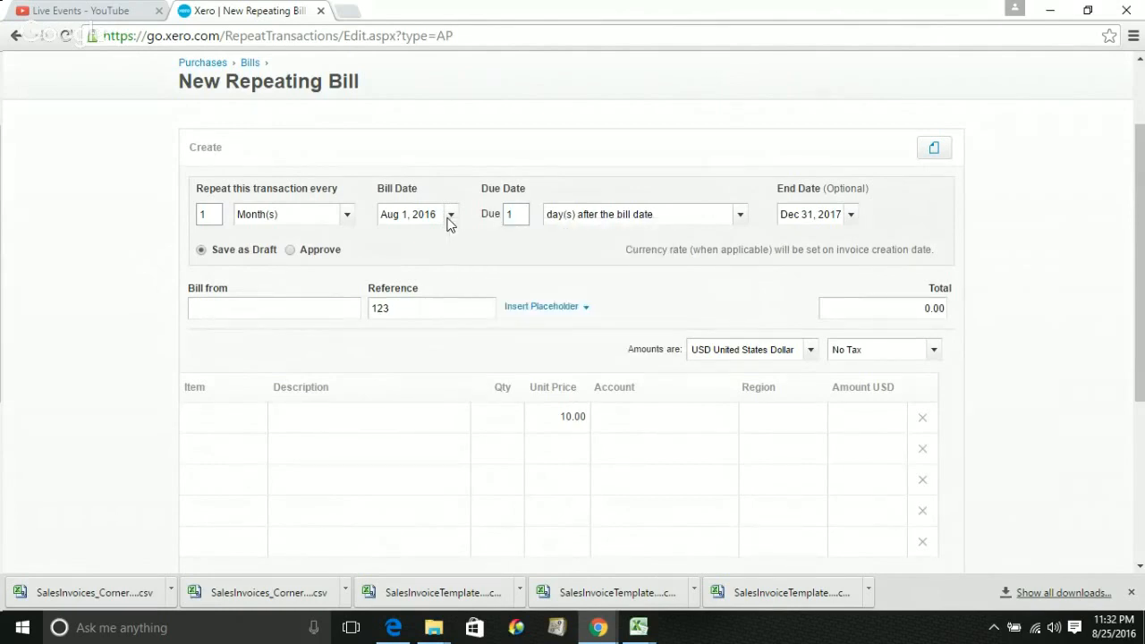
pyautogui.doubleClick(397, 216)
pyautogui.press('BackSpace')
pyautogui.write('sep')
pyautogui.click(328, 308)
pyautogui.write('Printi')
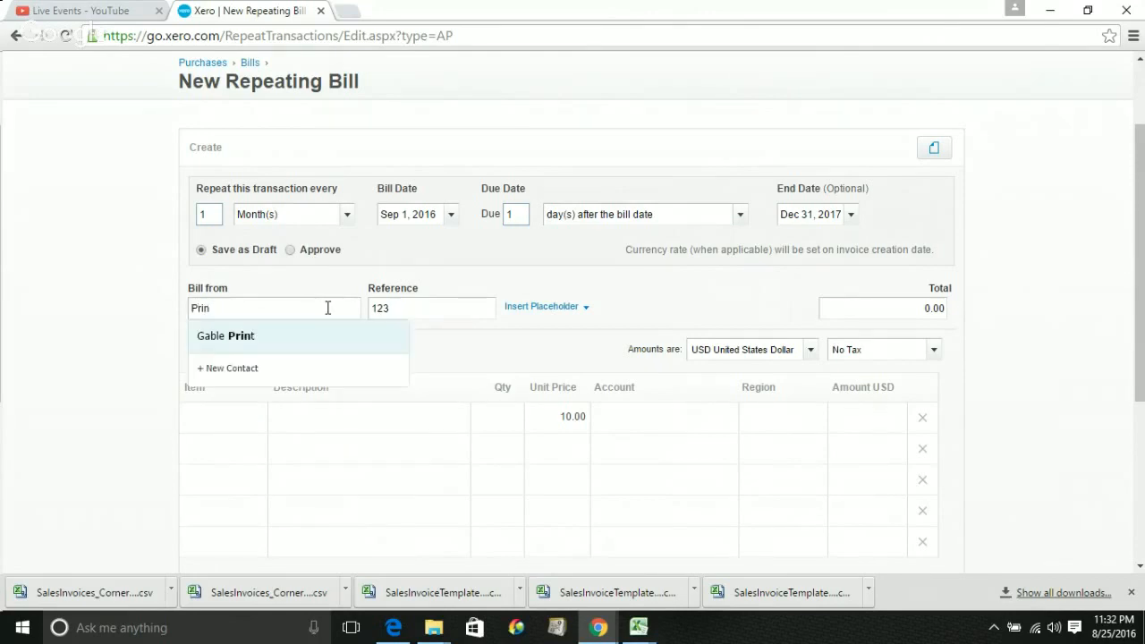
pyautogui.press('BackSpace')
pyautogui.press('BackSpace')
pyautogui.press('BackSpace')
pyautogui.press('BackSpace')
pyautogui.press('BackSpace')
pyautogui.press('BackSpace')
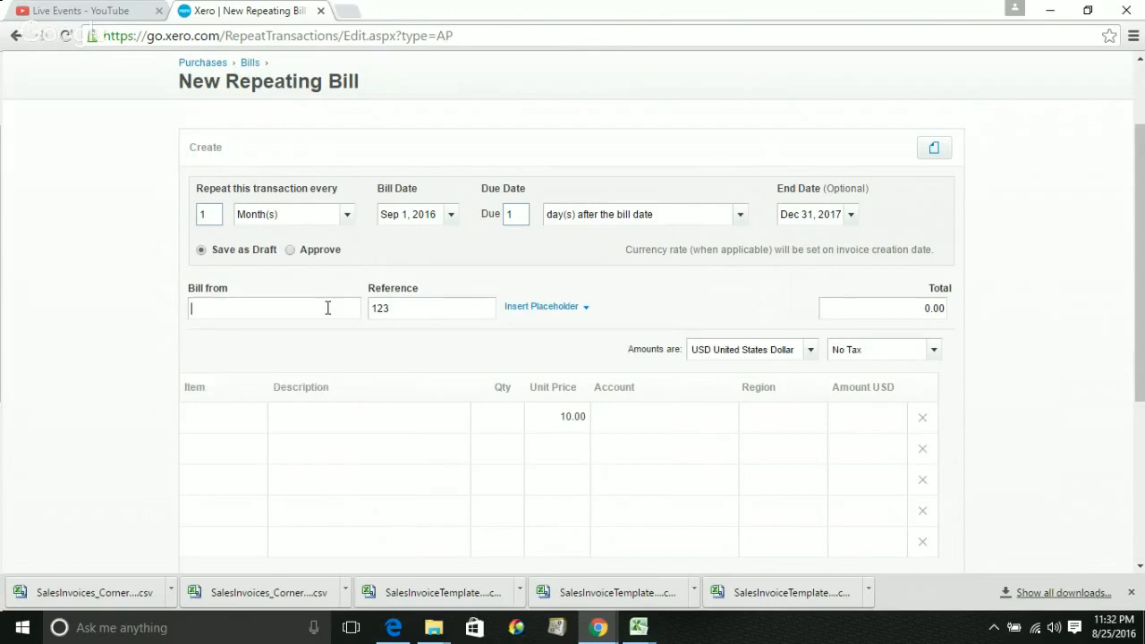
pyautogui.write('print')
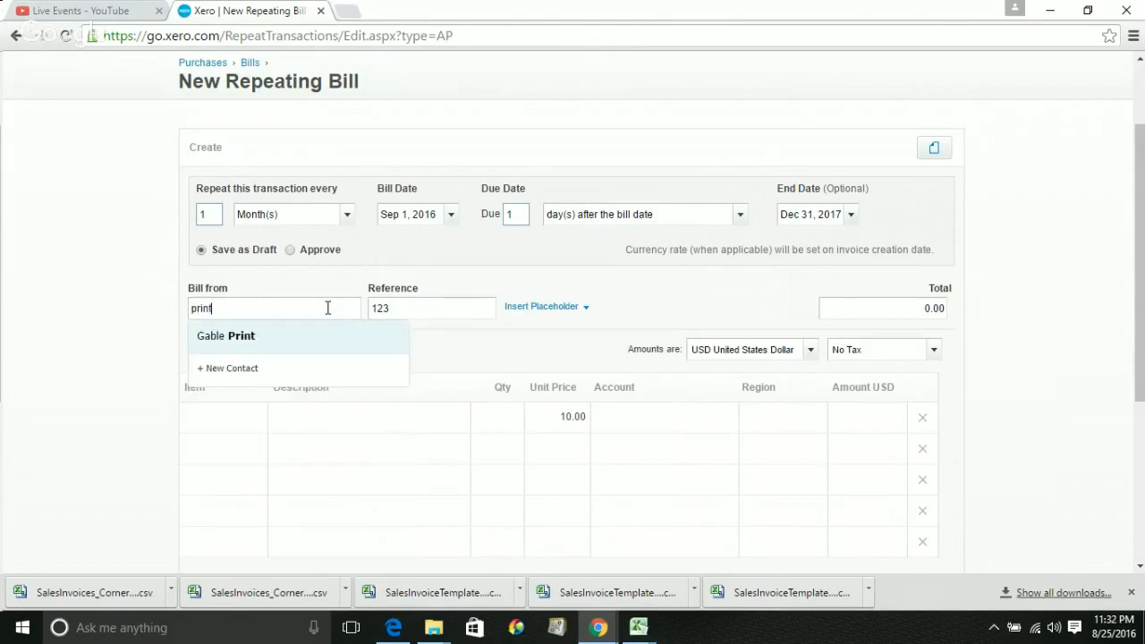
pyautogui.press('BackSpace')
pyautogui.press('BackSpace')
pyautogui.press('BackSpace')
pyautogui.press('BackSpace')
pyautogui.press('BackSpace')
pyautogui.write('x')
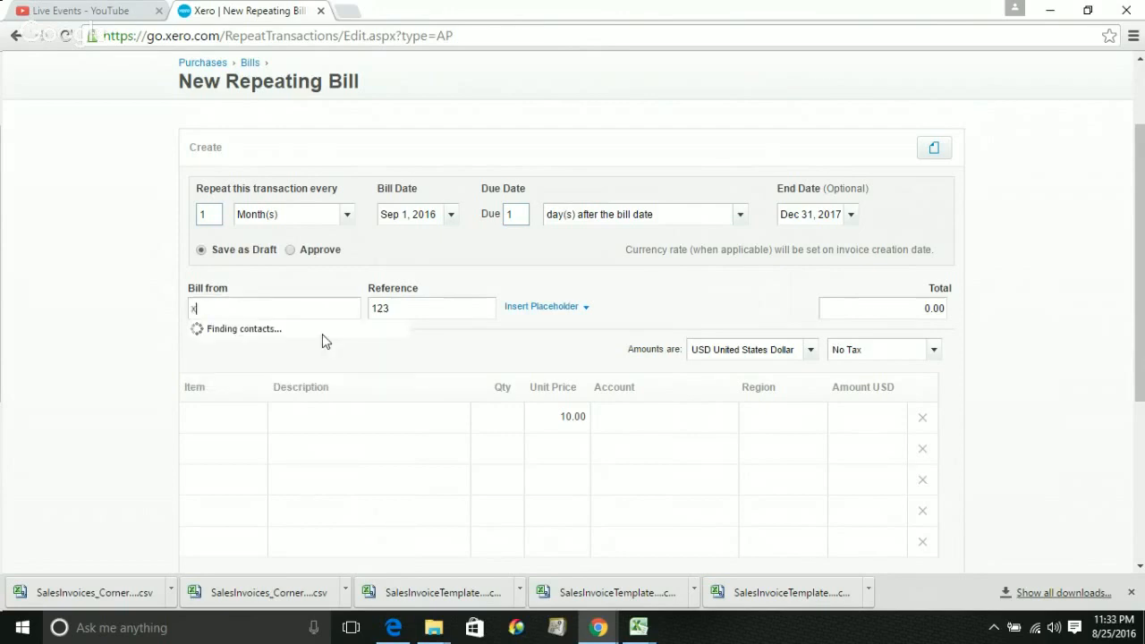
pyautogui.write('erox')
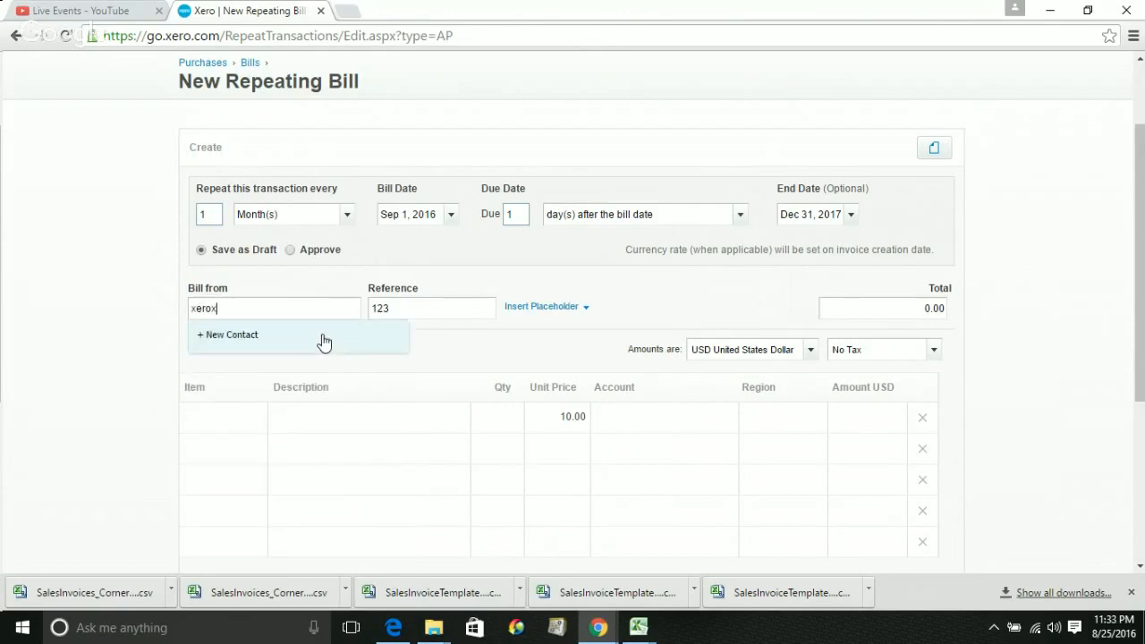
# Replace the supplier search text and choose Gable Print as the supplier of the repeating bill
pyautogui.press('BackSpace')
pyautogui.press('BackSpace')
pyautogui.press('BackSpace')
pyautogui.press('BackSpace')
pyautogui.press('BackSpace')
pyautogui.write('Gable')
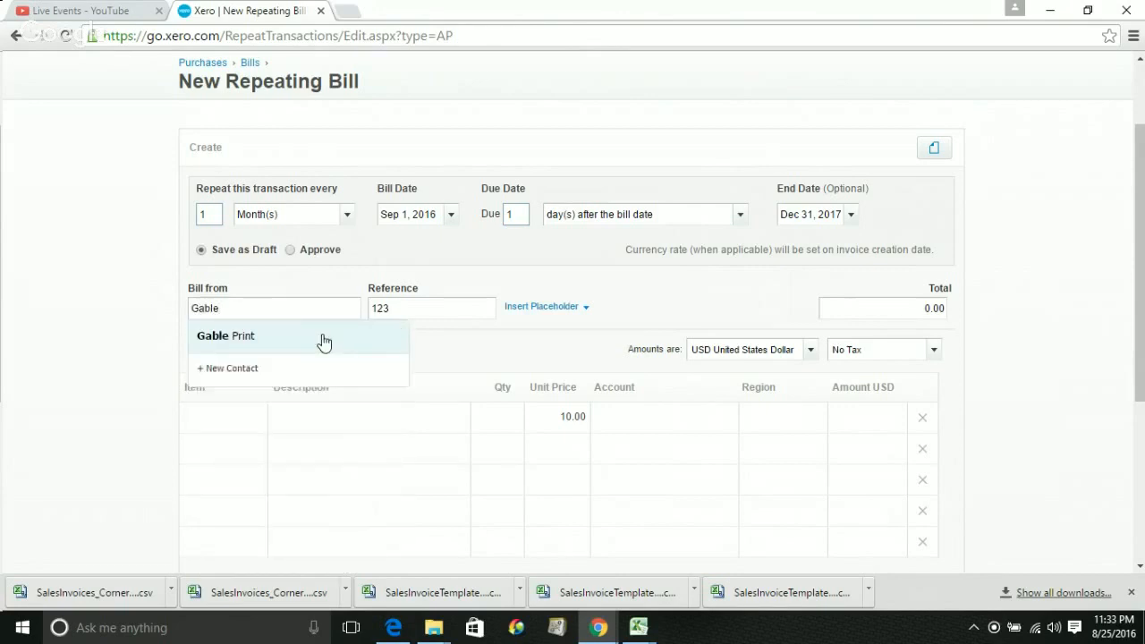
pyautogui.click(324, 340)
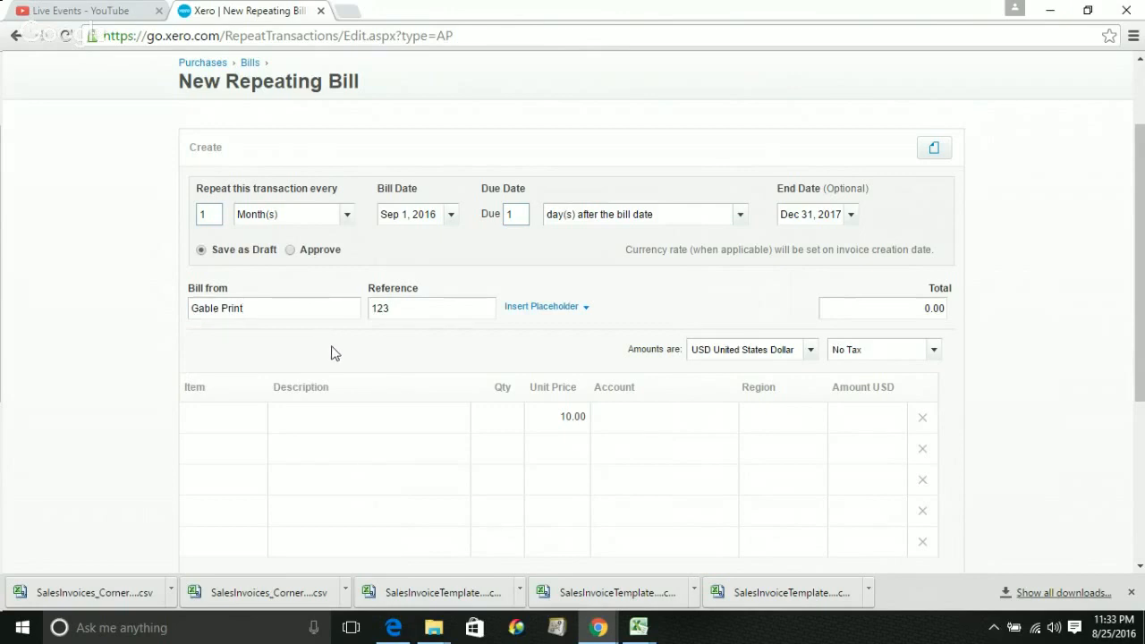
# Assign the first line item to the account 656 - Printing & Stationery
pyautogui.click(337, 421)
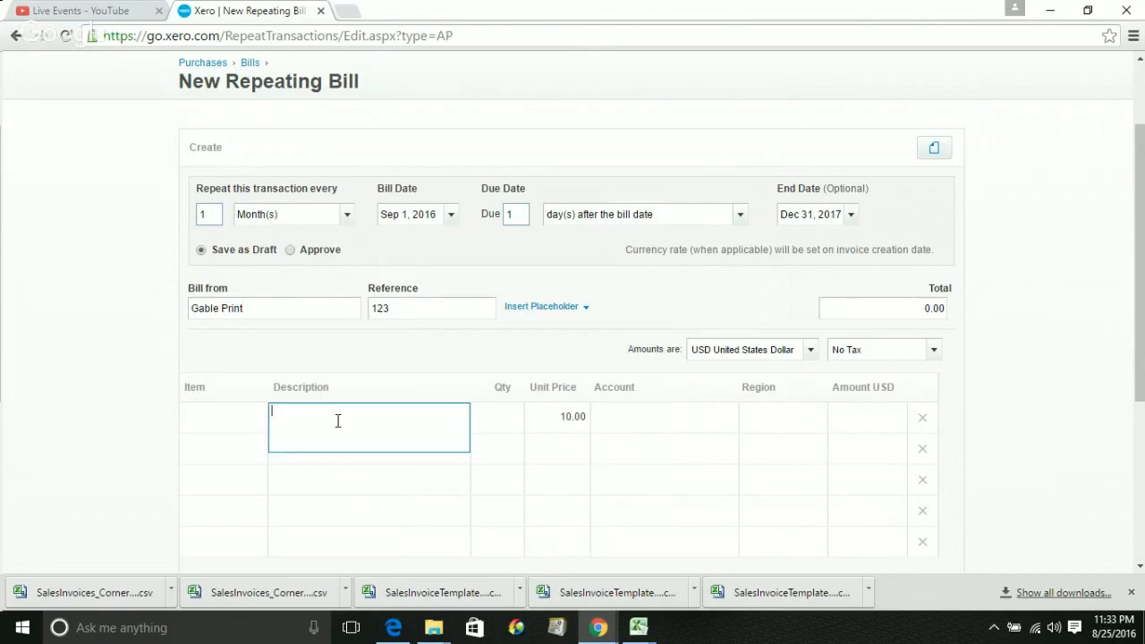
pyautogui.press('Tab')
pyautogui.press('Tab')
pyautogui.click(618, 424)
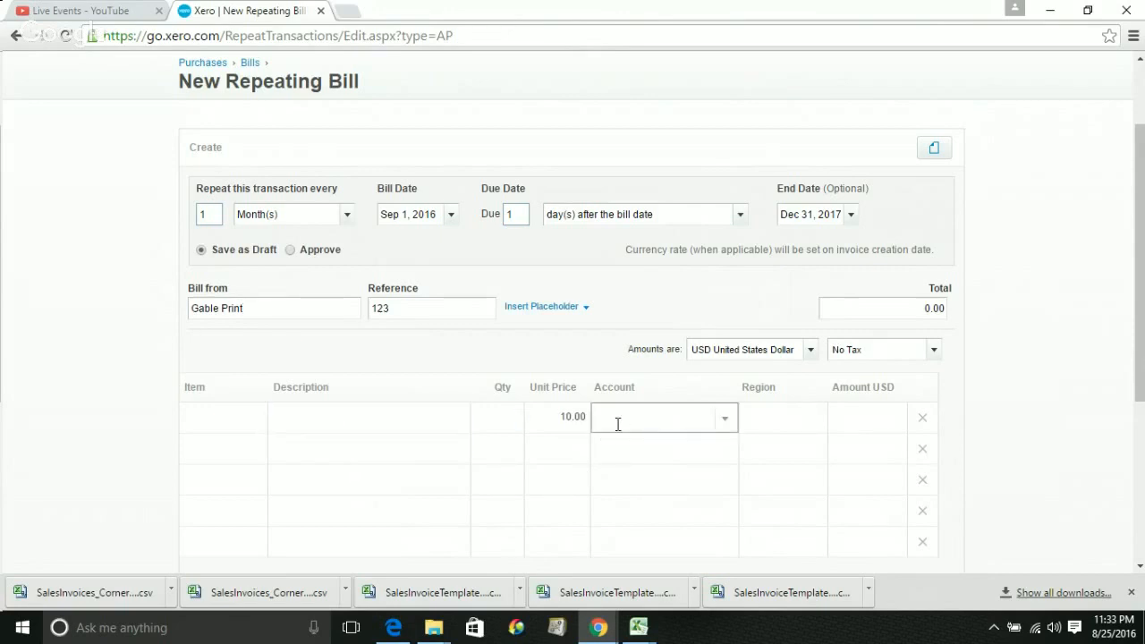
pyautogui.write('P')
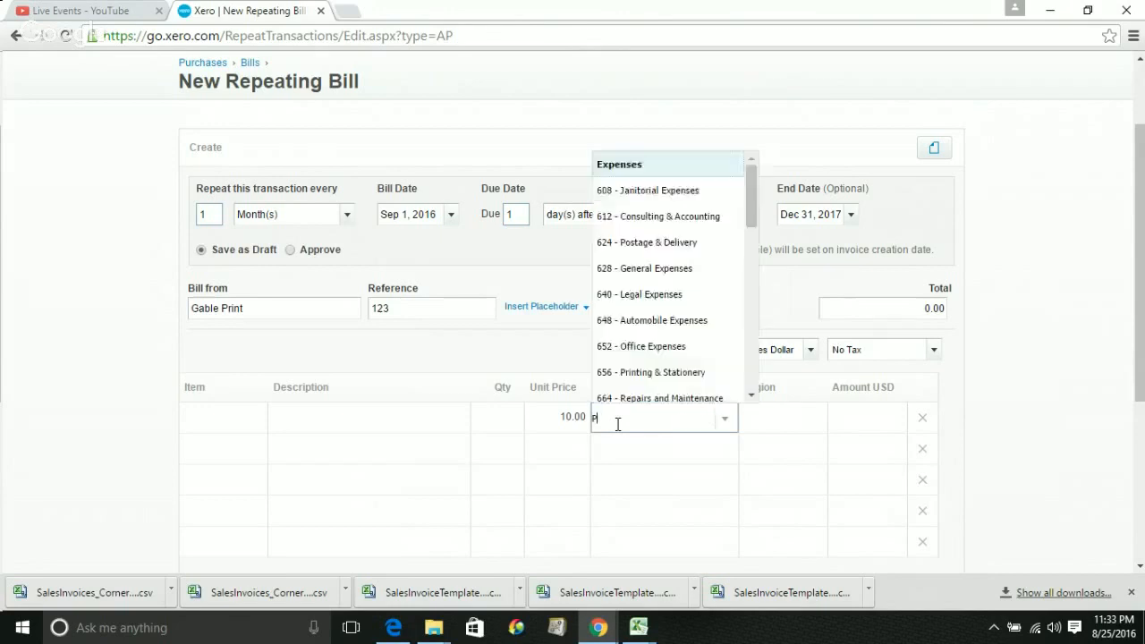
pyautogui.write('ri')
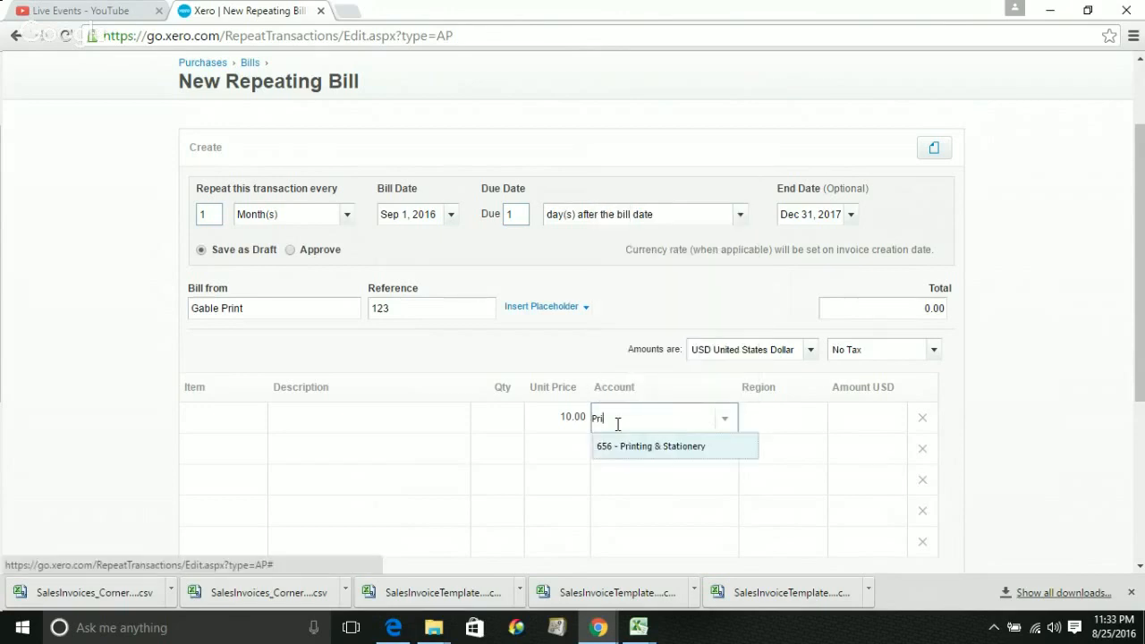
pyautogui.press('Tab')
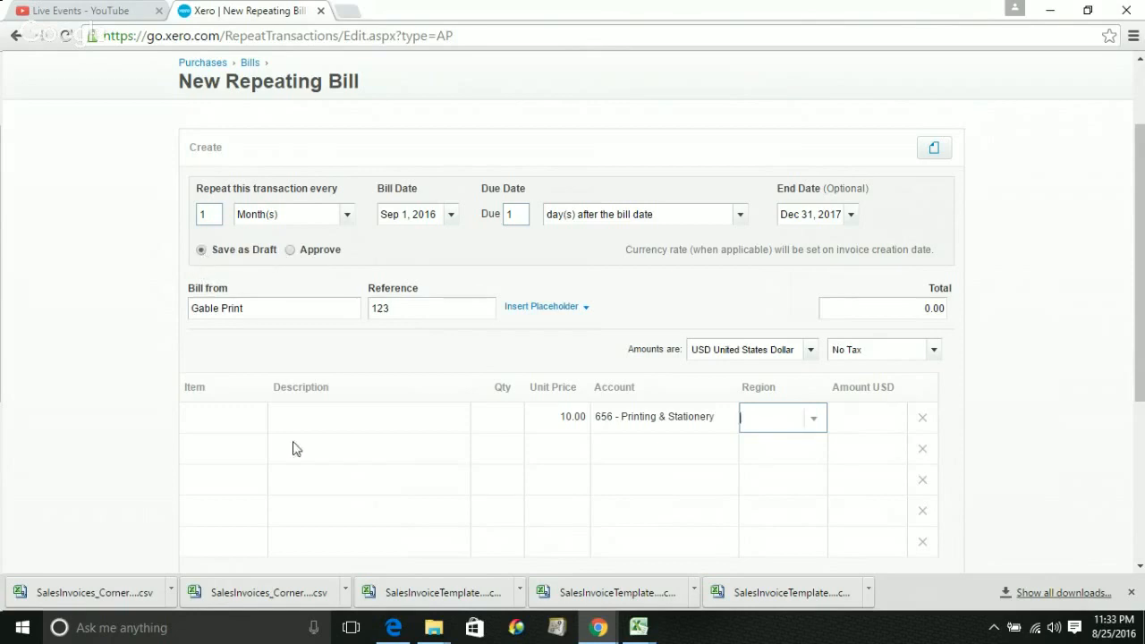
# Enter "Photo copier" as the first line item's description, without adding a placeholder
pyautogui.click(330, 411)
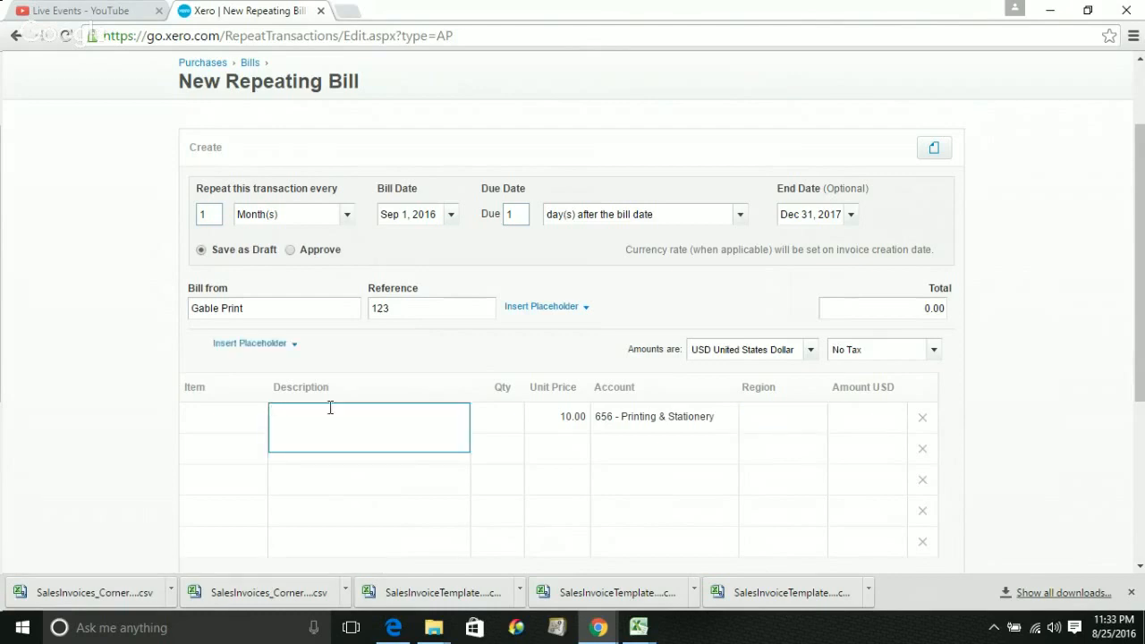
pyautogui.write('Photo copier')
pyautogui.click(290, 349)
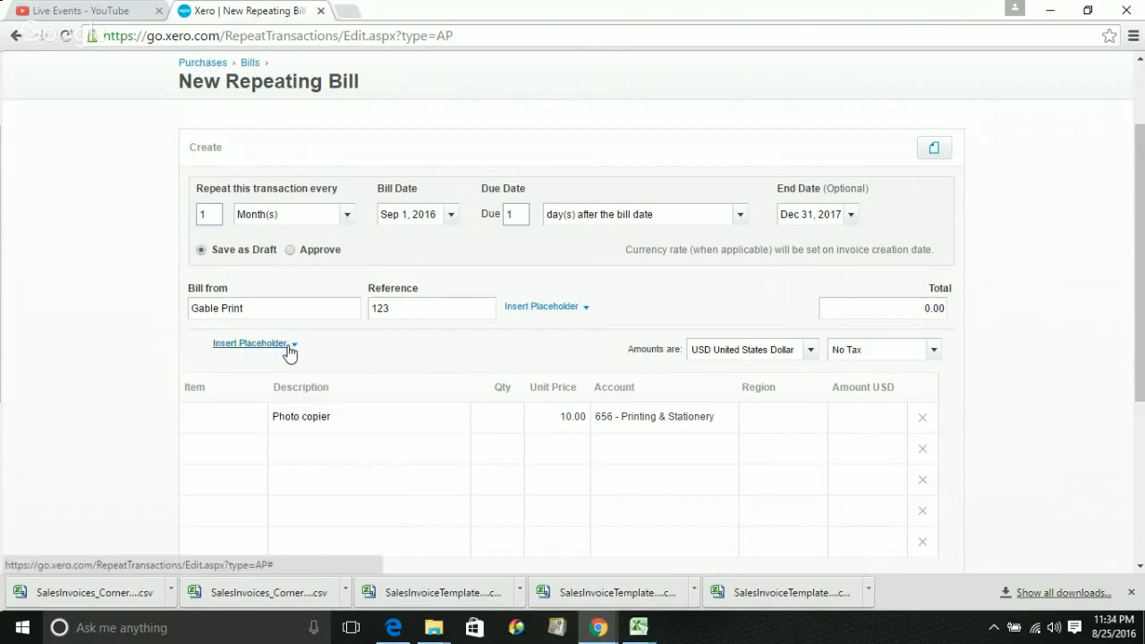
pyautogui.click(488, 351)
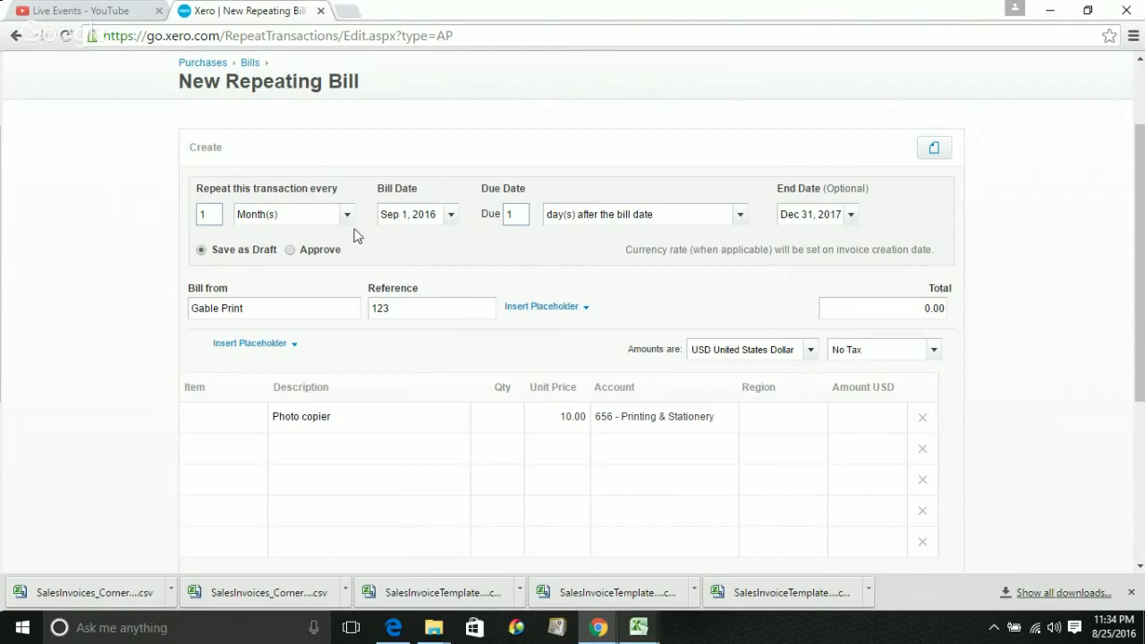
# Set the bill to repeat every 2 months and try to save it
pyautogui.moveTo(207, 215); pyautogui.dragTo(194, 220)
pyautogui.write('2')
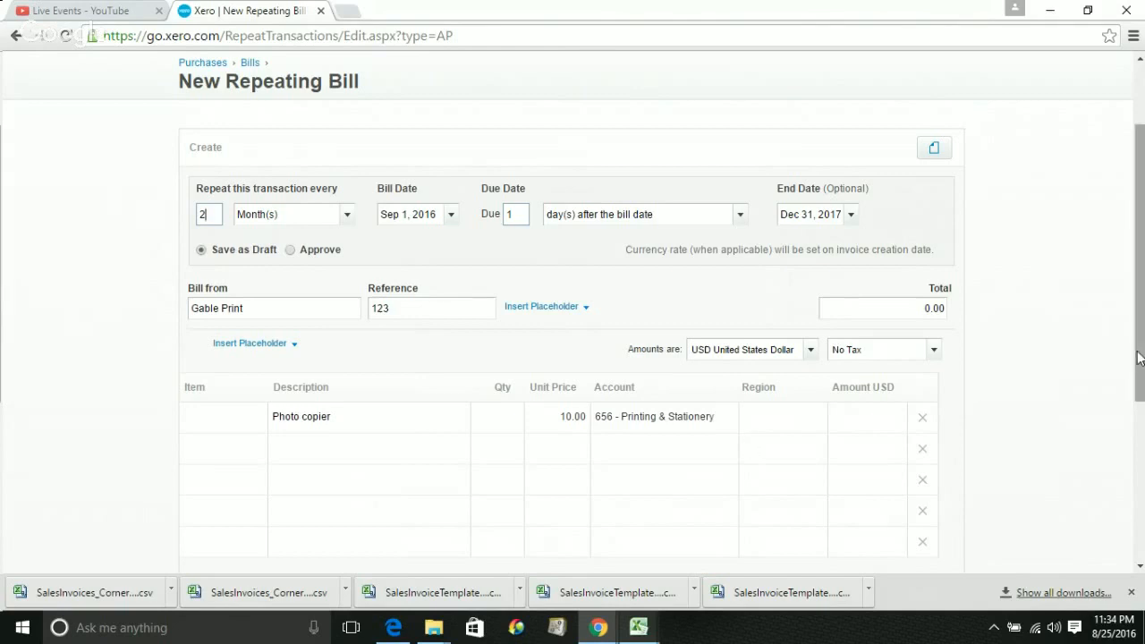
pyautogui.moveTo(1138, 357); pyautogui.dragTo(1142, 475)
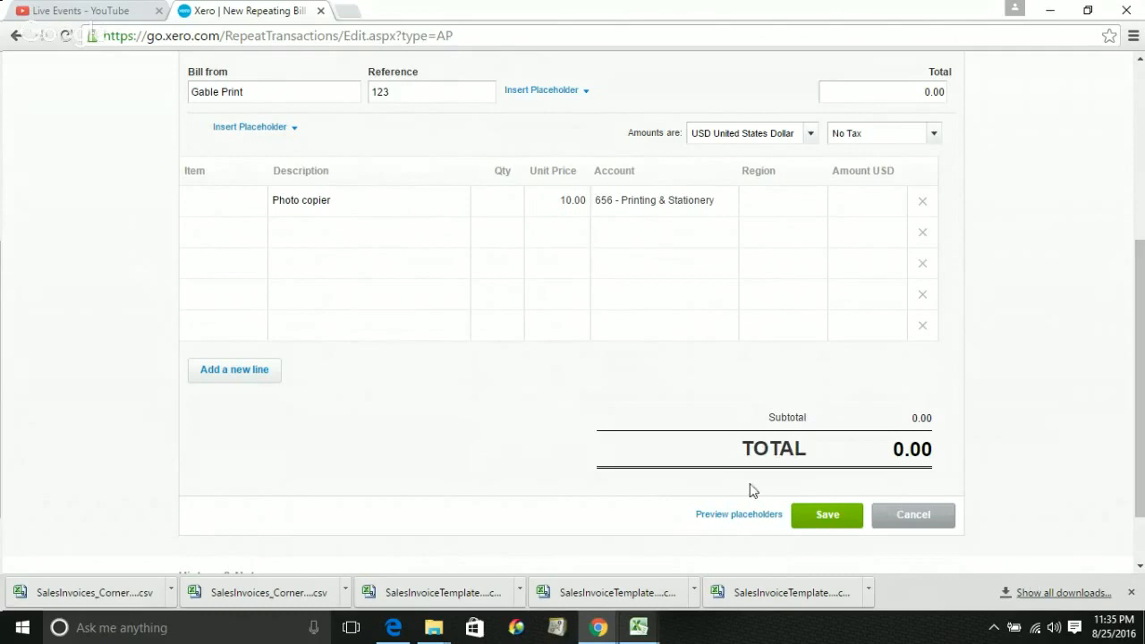
pyautogui.click(835, 517)
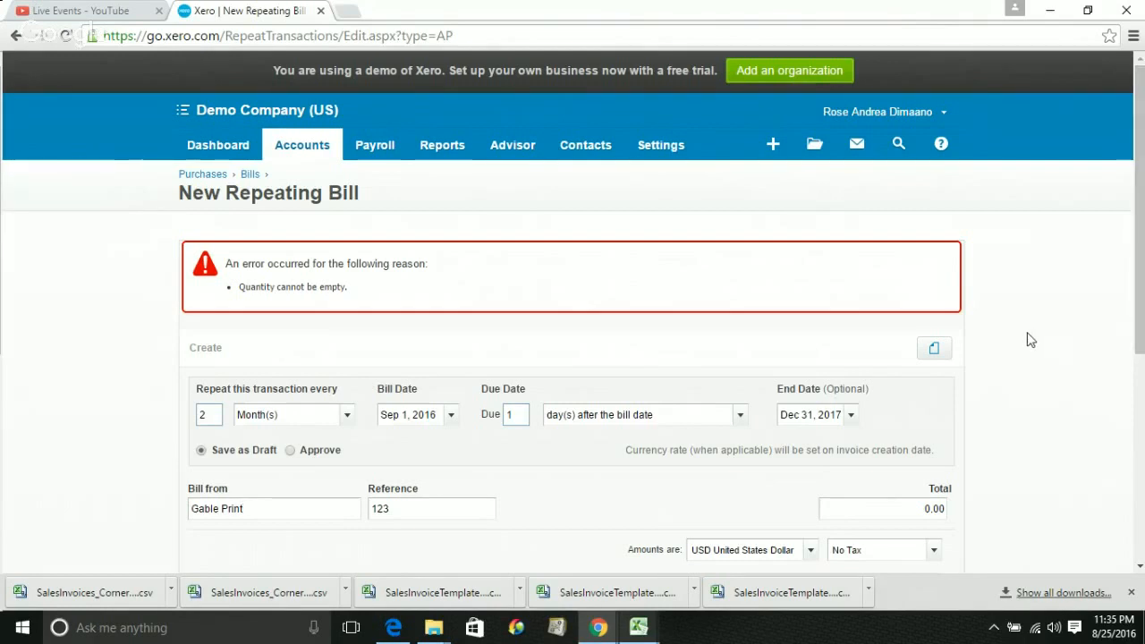
# Set the quantity of the Photo copier line to 1, keeping its unit price
pyautogui.moveTo(1140, 336); pyautogui.dragTo(1141, 434)
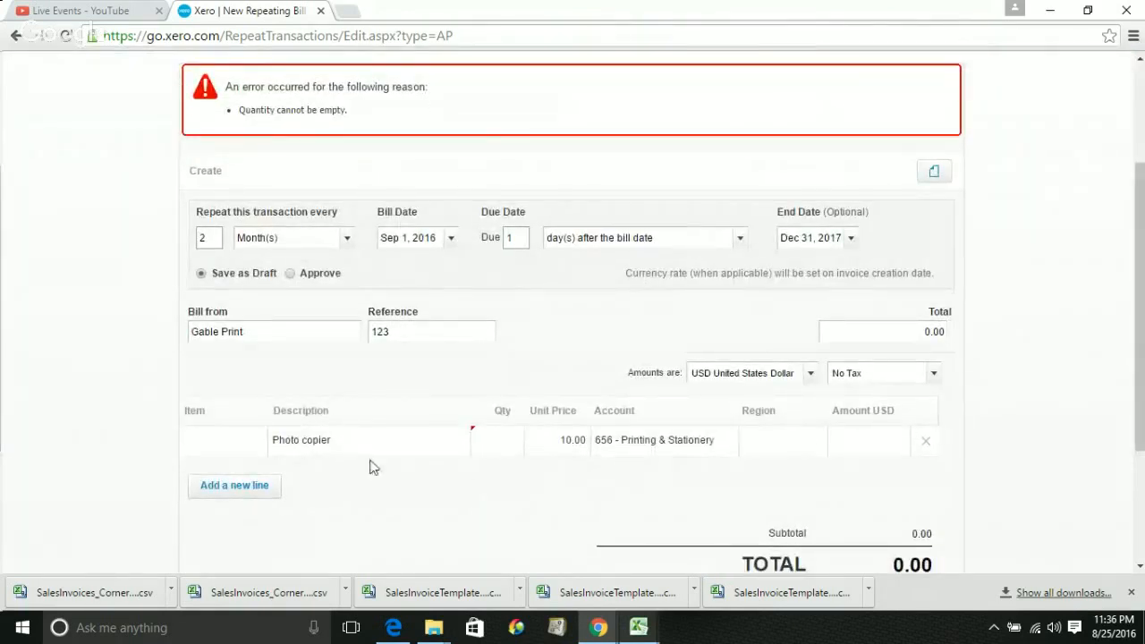
pyautogui.click(475, 446)
pyautogui.write('1')
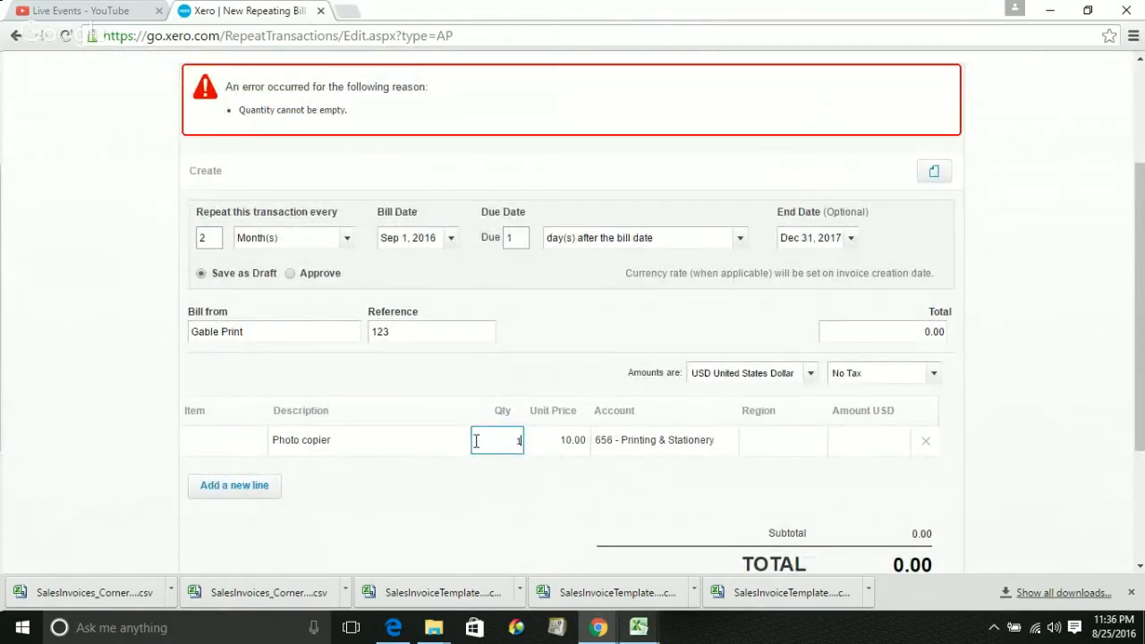
pyautogui.press('Tab')
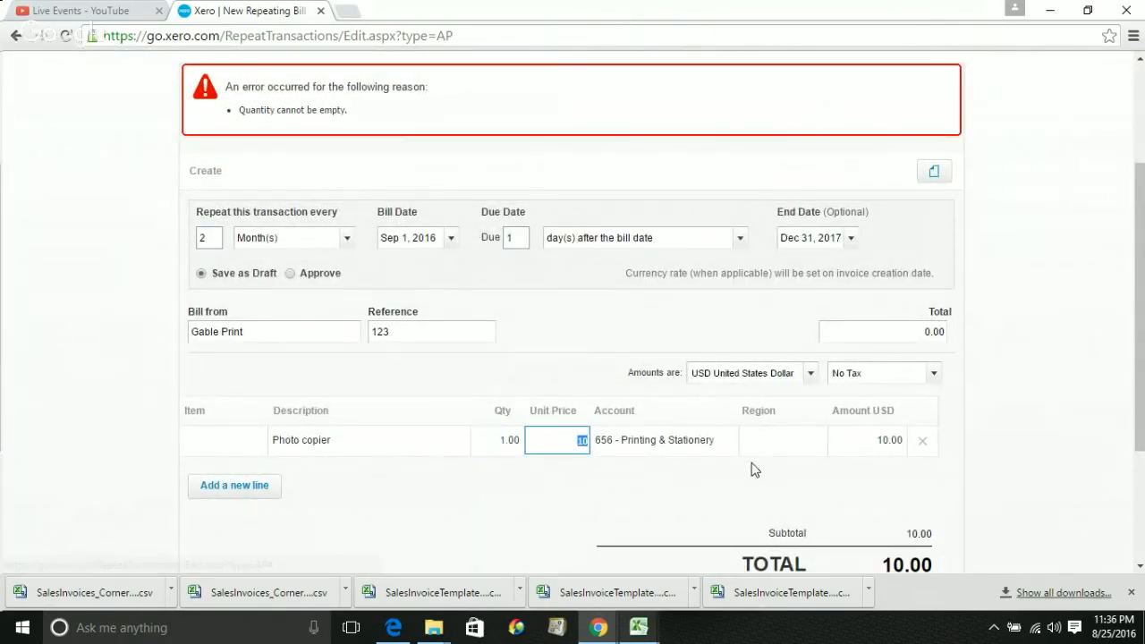
pyautogui.press('Tab')
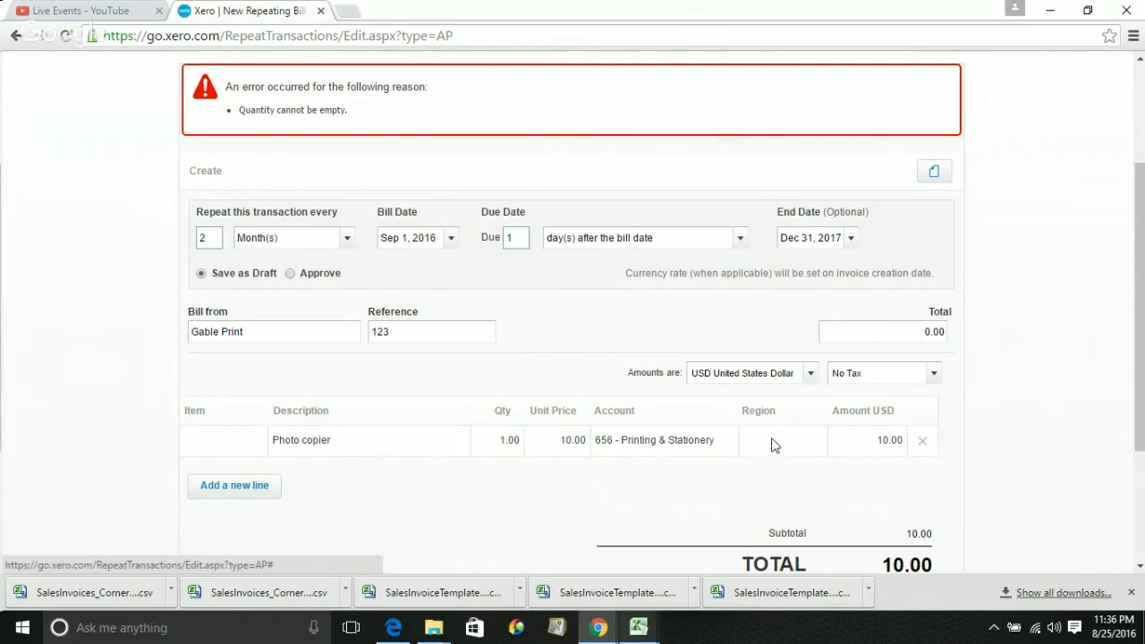
# Assign the Photo copier line to the North region and save the repeating bill
pyautogui.click(775, 445)
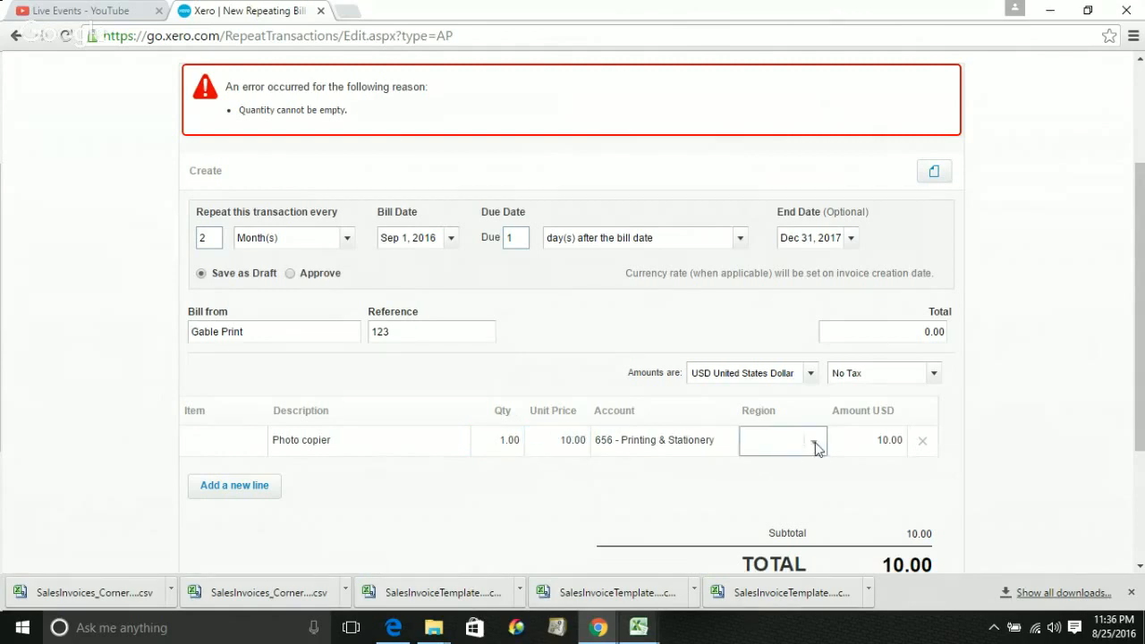
pyautogui.click(817, 447)
pyautogui.click(759, 368)
pyautogui.press('Tab')
pyautogui.scroll(-1, 1142, 465)
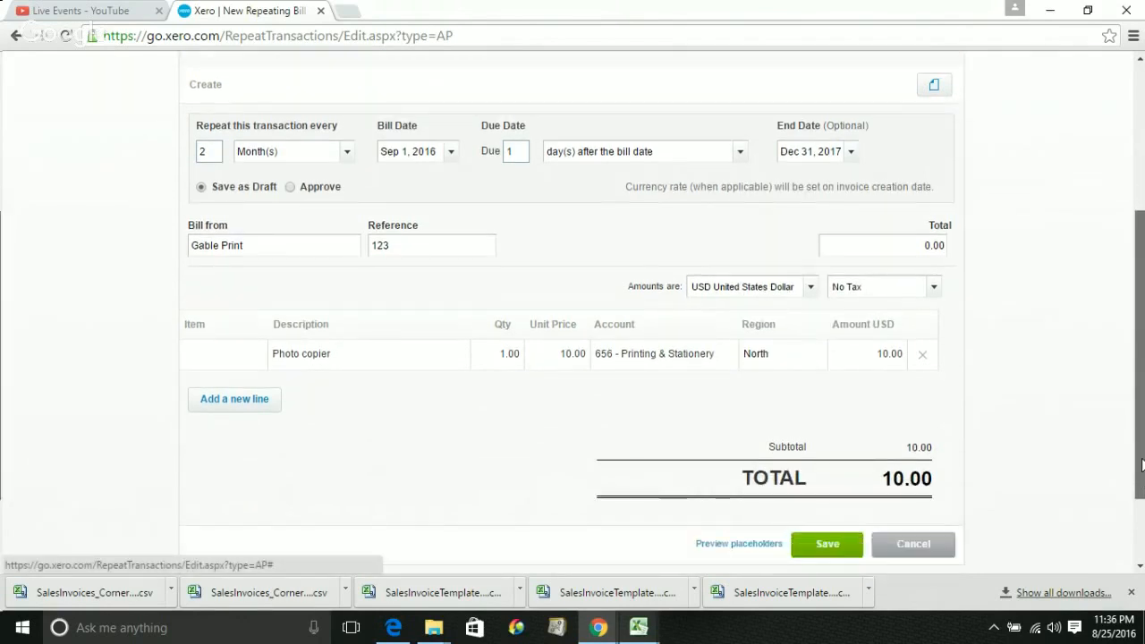
pyautogui.click(812, 542)
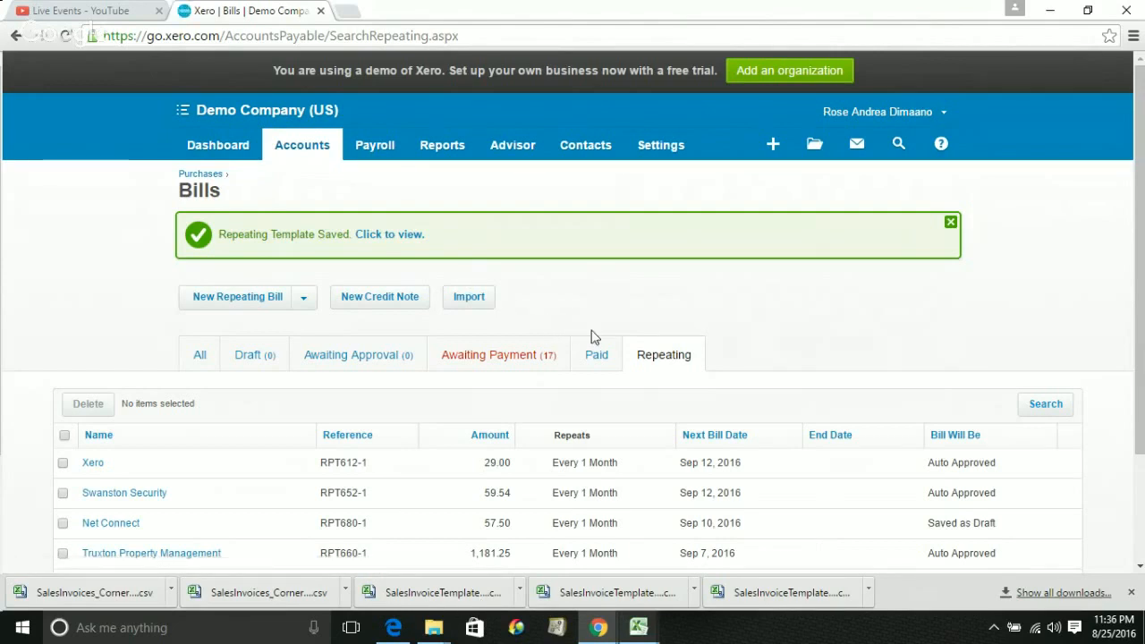
# Search the bills awaiting payment for Gable Print
pyautogui.click(508, 356)
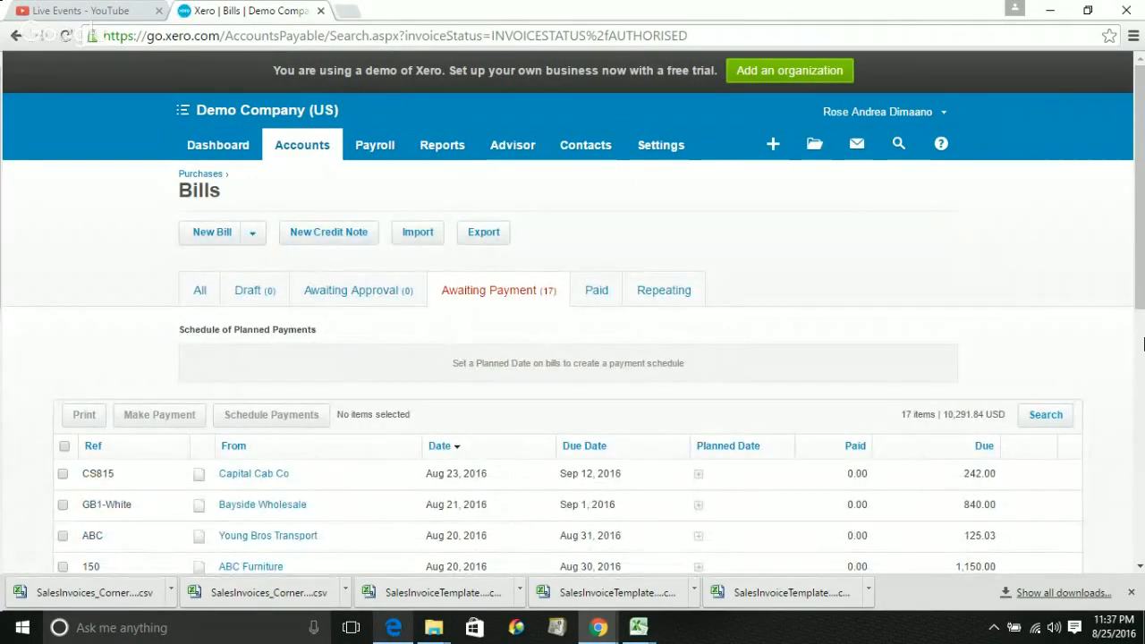
pyautogui.moveTo(1138, 288)
pyautogui.mouseDown()
pyautogui.moveTo(1142, 537)
pyautogui.moveTo(1141, 281)
pyautogui.mouseUp()
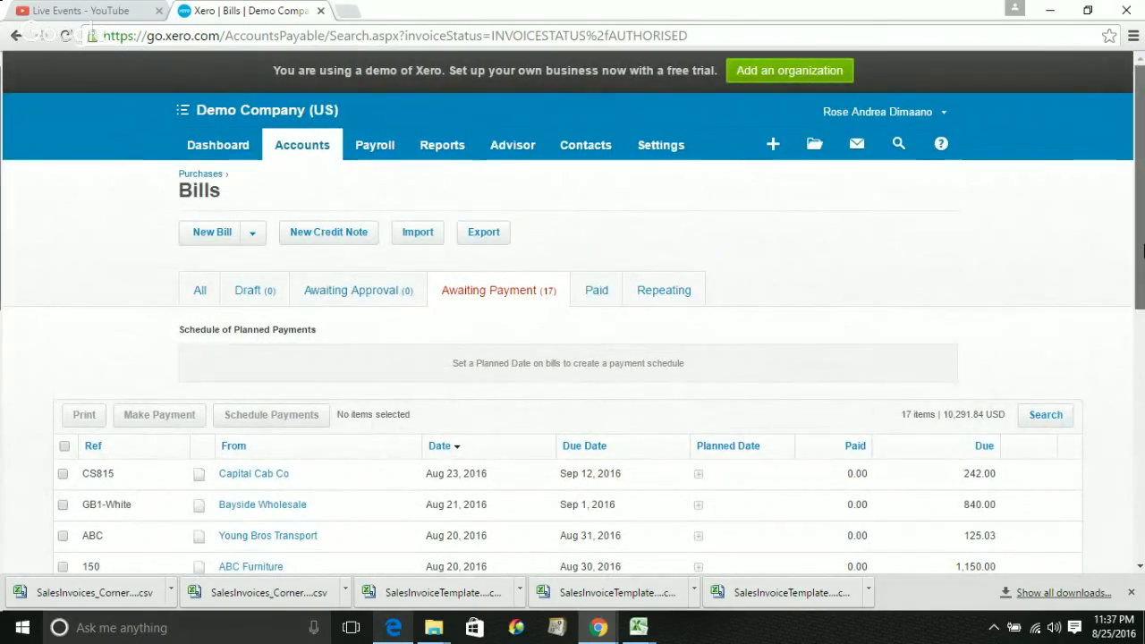
pyautogui.moveTo(1142, 251); pyautogui.dragTo(1142, 318)
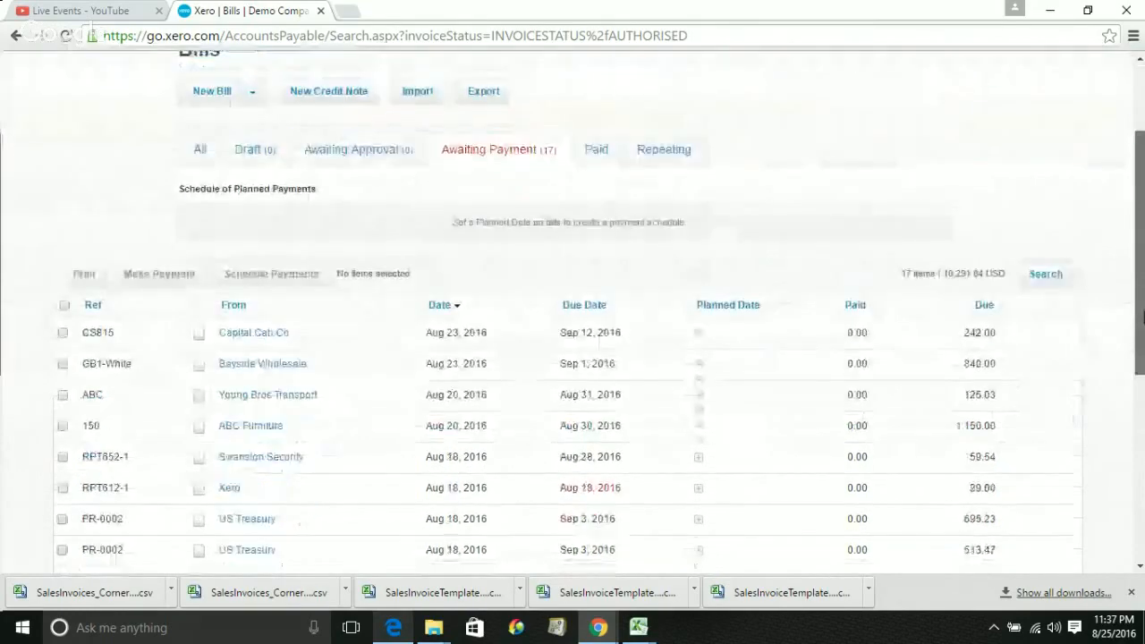
pyautogui.click(1051, 279)
pyautogui.write('Gable')
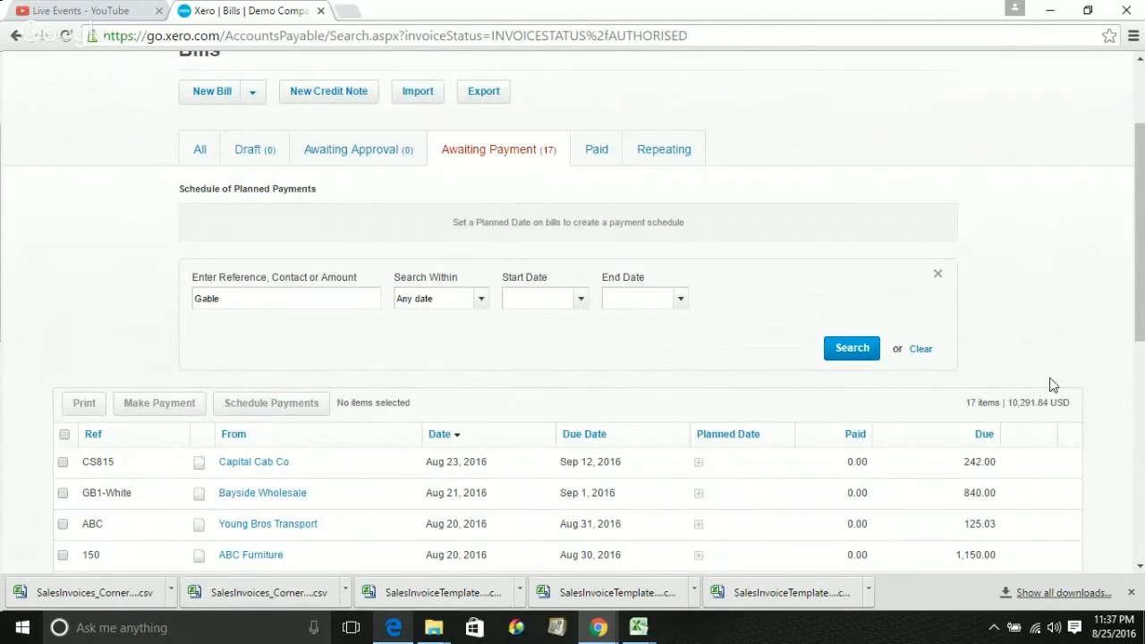
pyautogui.write(' Print')
pyautogui.press('Return')
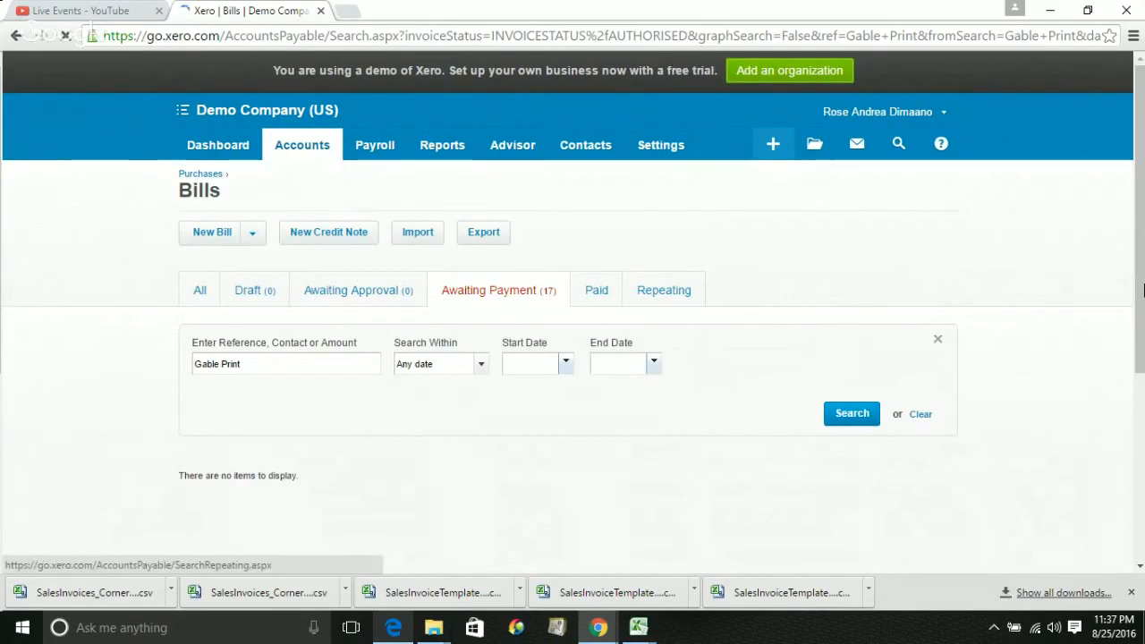
# Go to the list of repeating bills and look for the Gable Print bill
pyautogui.moveTo(1141, 309); pyautogui.dragTo(1142, 381)
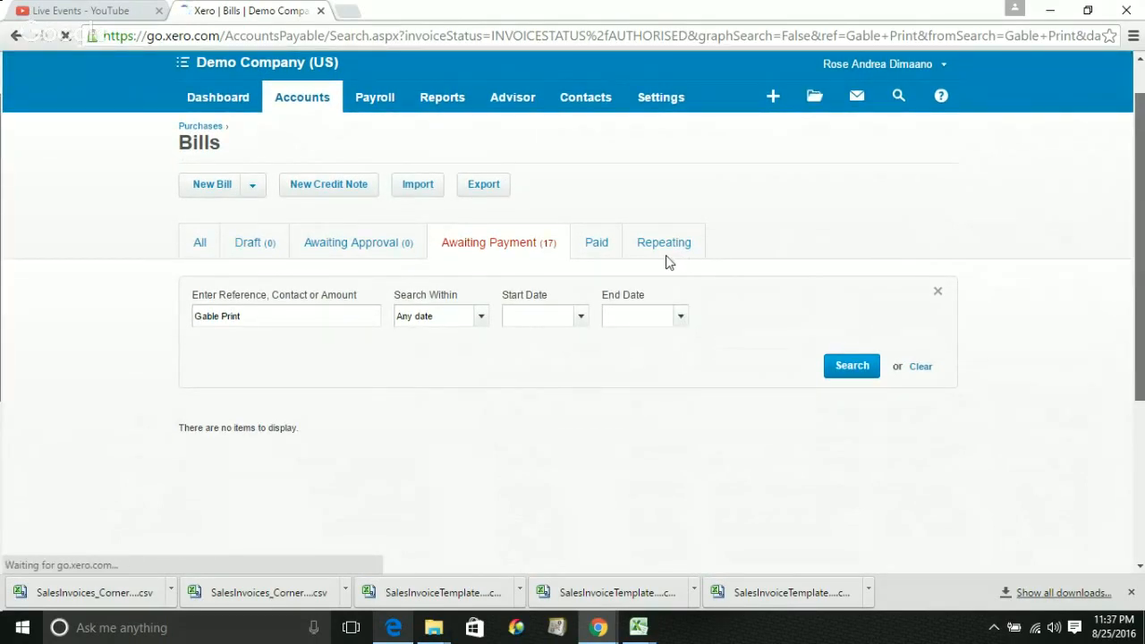
pyautogui.scroll(-2, 671, 247)
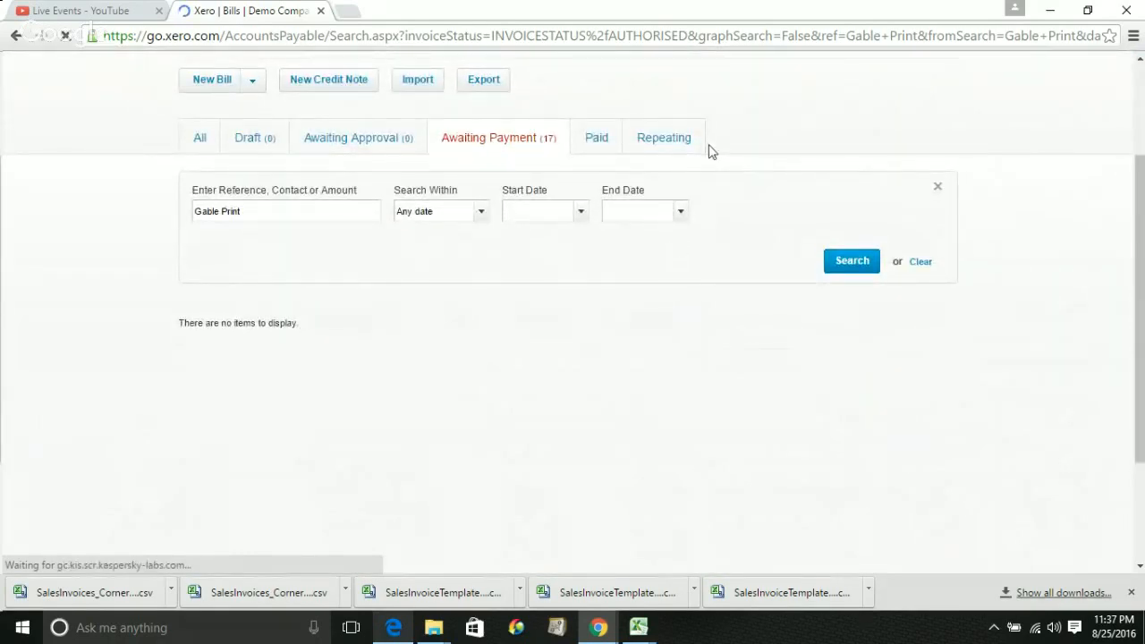
pyautogui.click(674, 140)
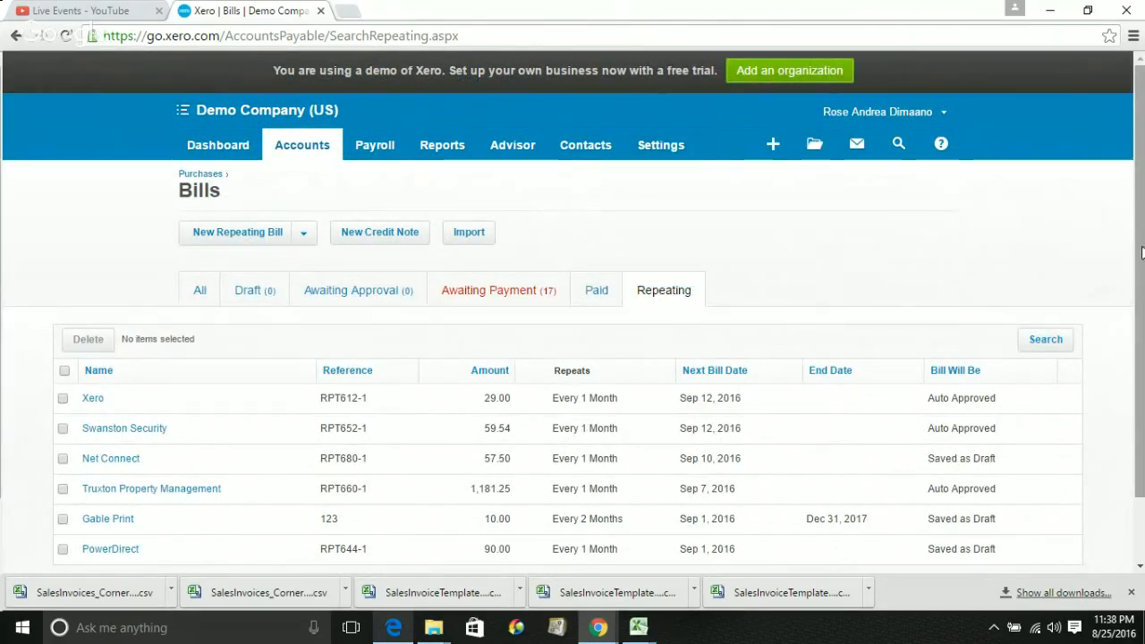
pyautogui.moveTo(1143, 265); pyautogui.dragTo(1141, 351)
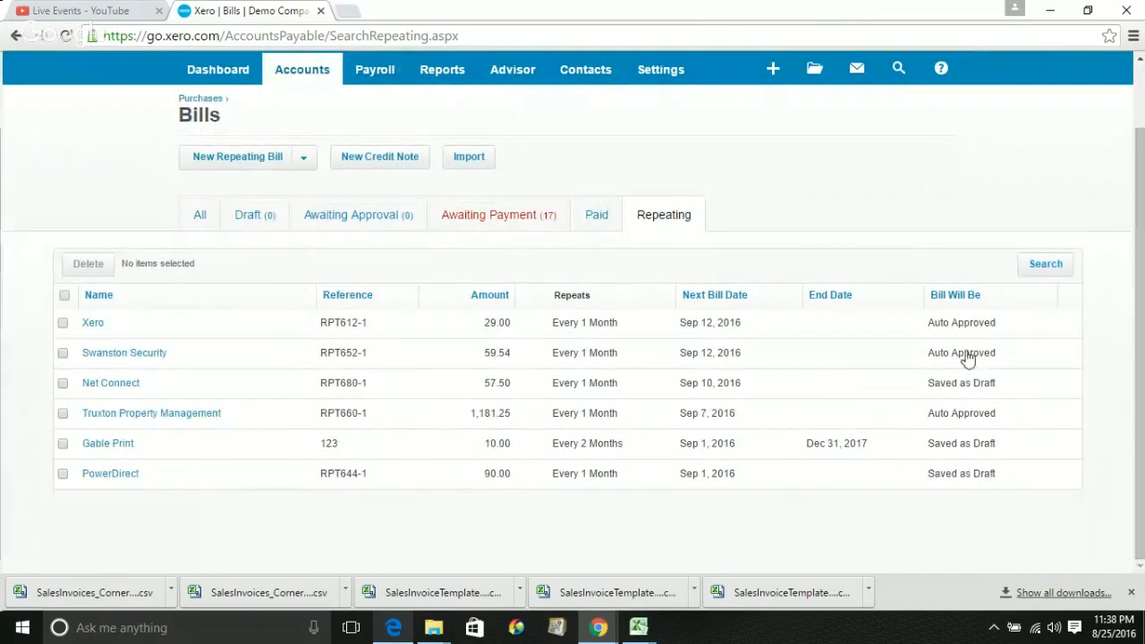
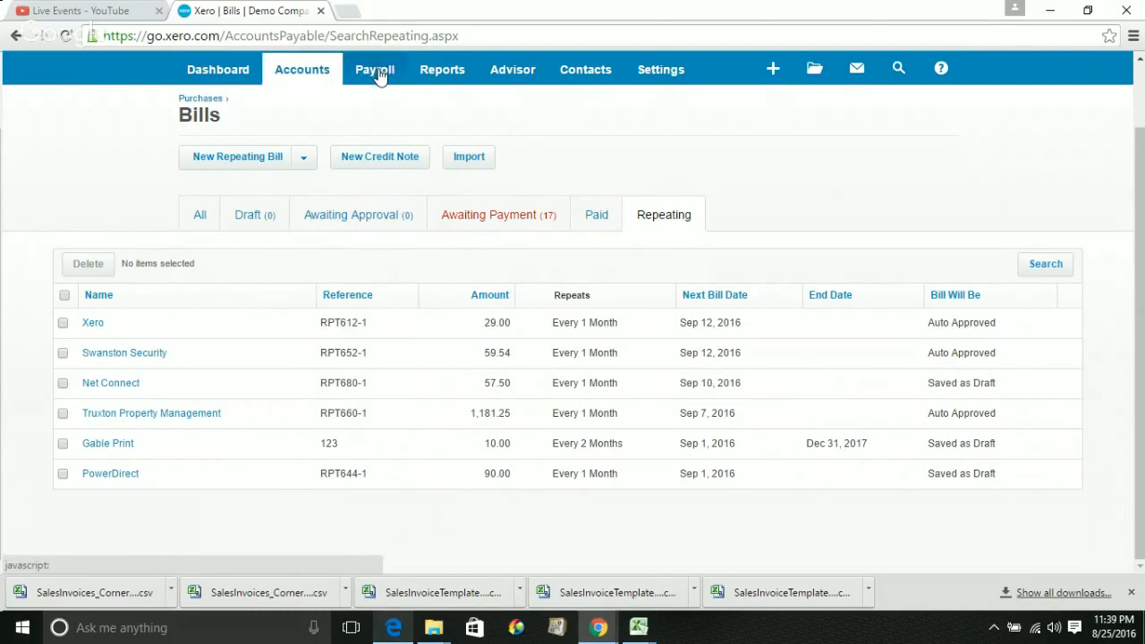
# Go to the bills awaiting payment and sort the list by supplier name
pyautogui.click(499, 218)
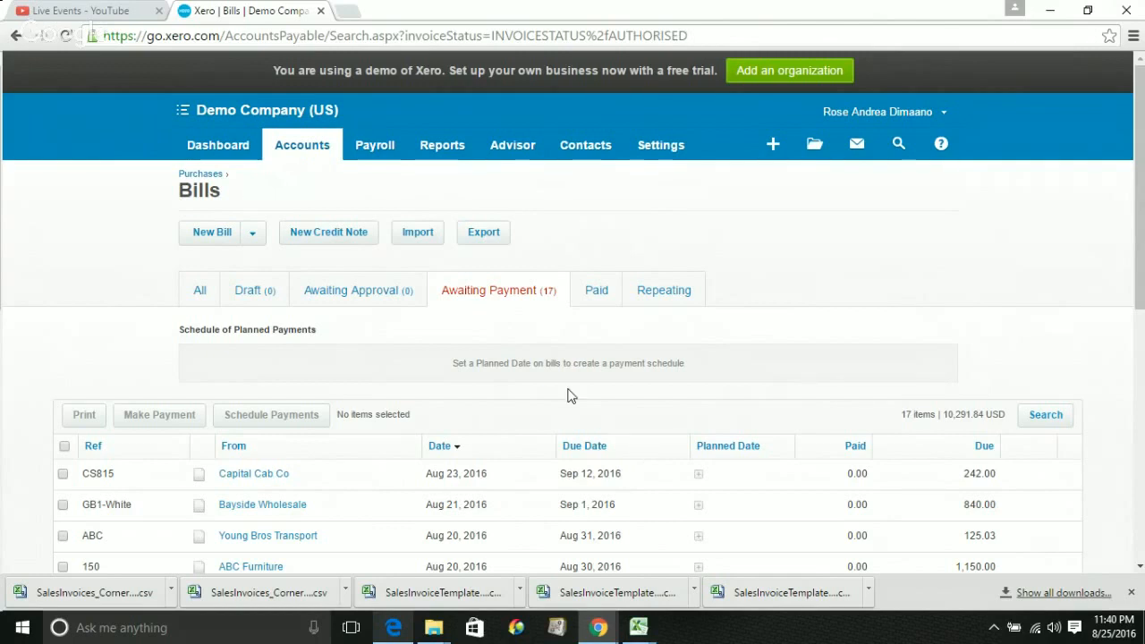
pyautogui.click(305, 149)
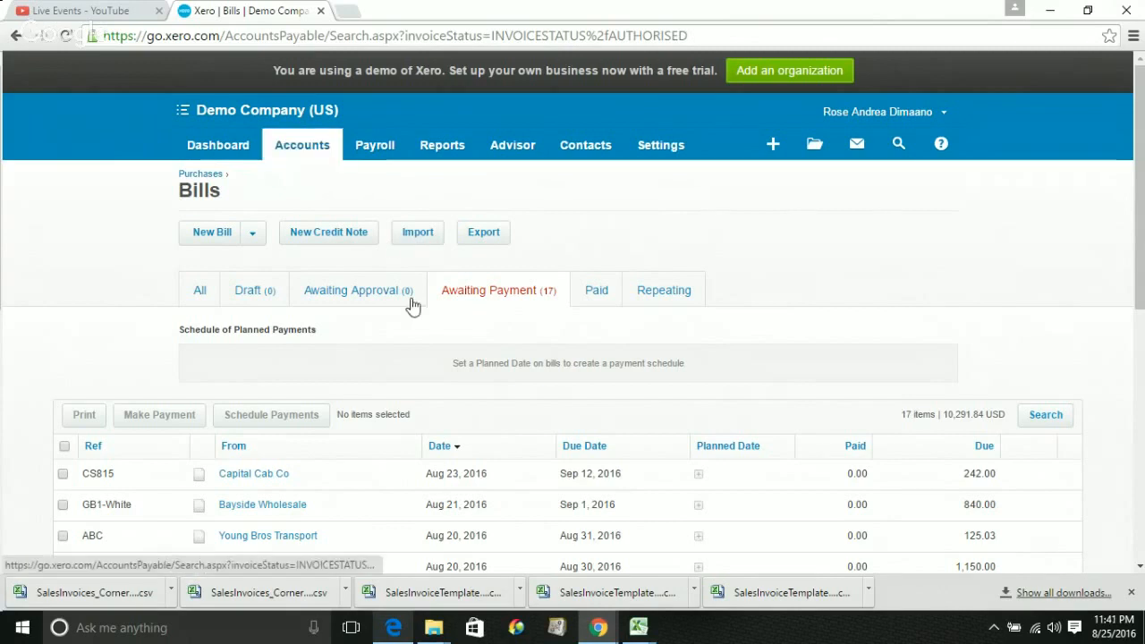
pyautogui.click(297, 158)
pyautogui.click(300, 155)
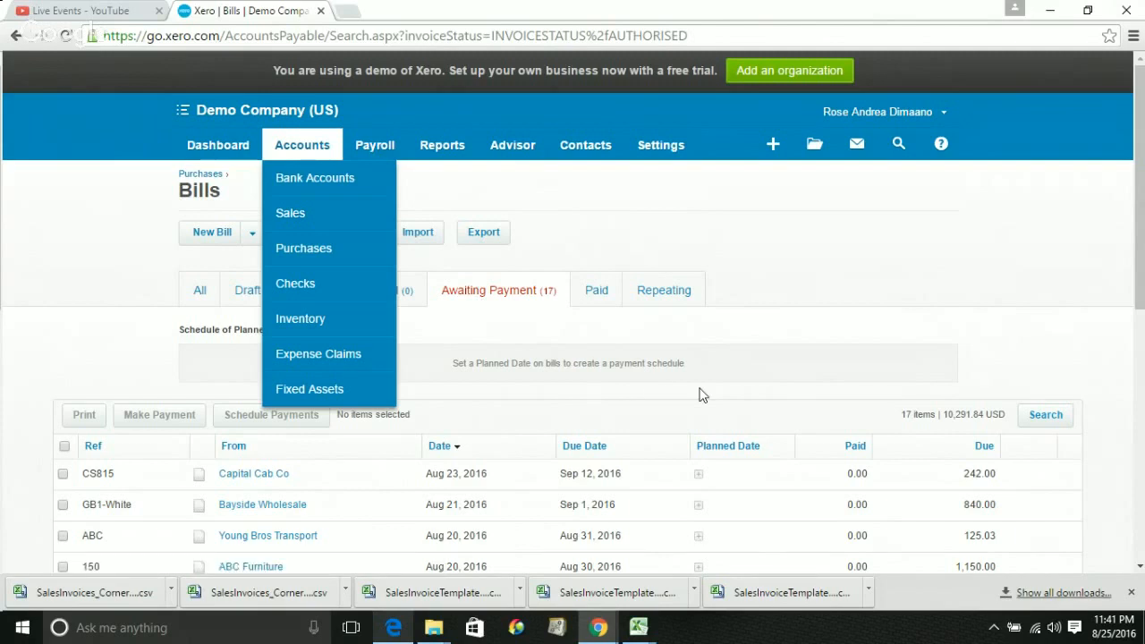
pyautogui.click(260, 453)
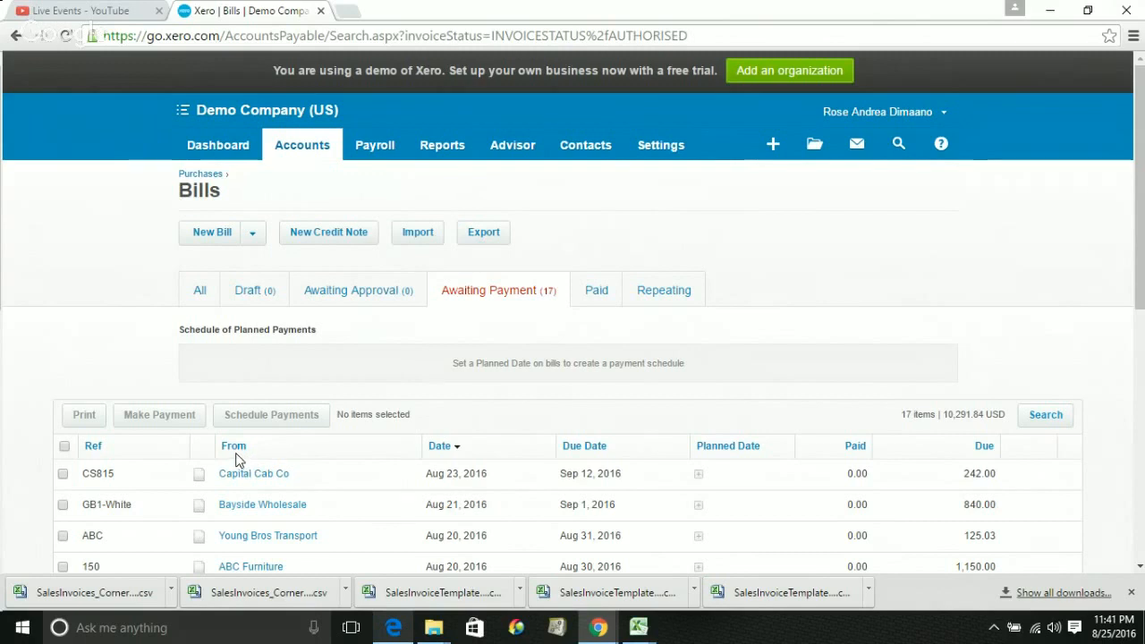
pyautogui.click(232, 452)
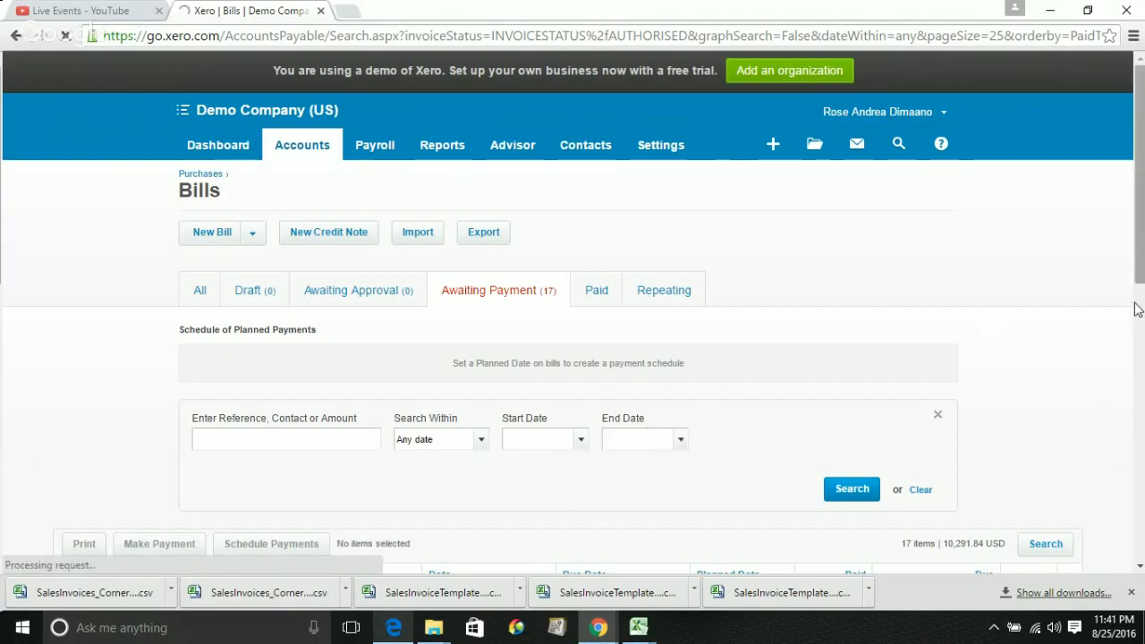
# Schedule payment of the two SMART Agency bills, SM0210 and SM0195, for Aug 31, 2016
pyautogui.click(1136, 309)
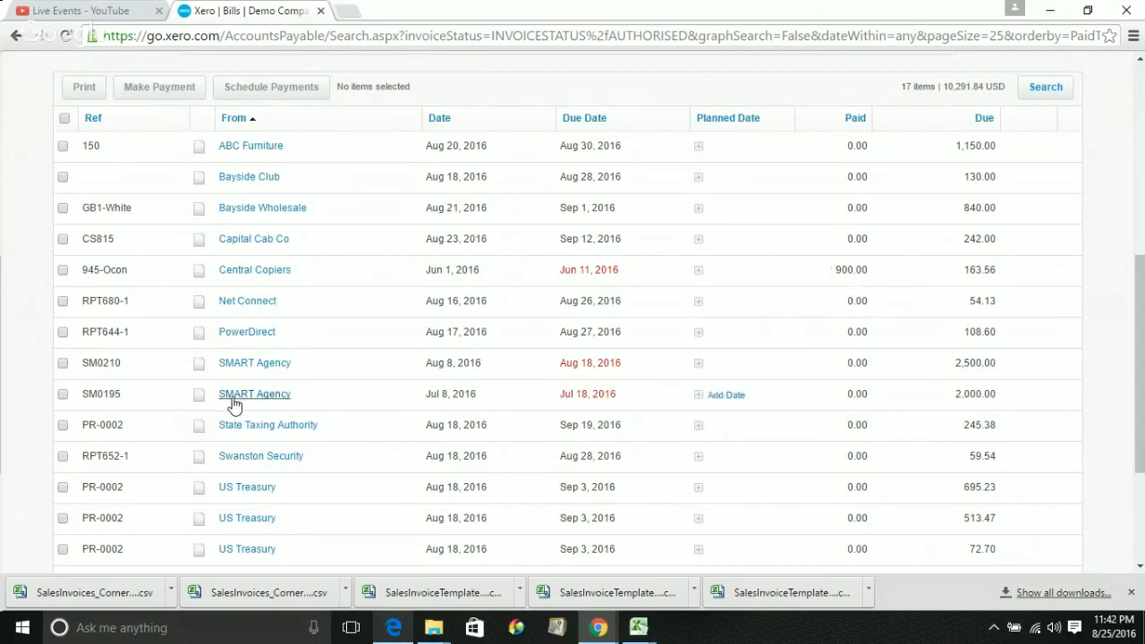
pyautogui.click(62, 365)
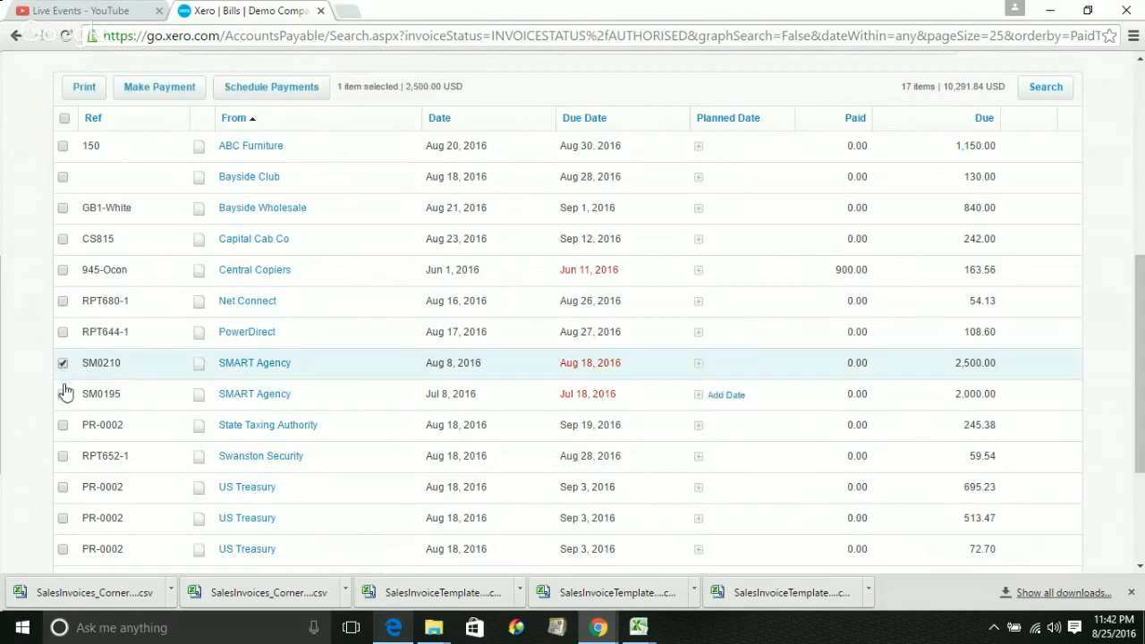
pyautogui.click(62, 395)
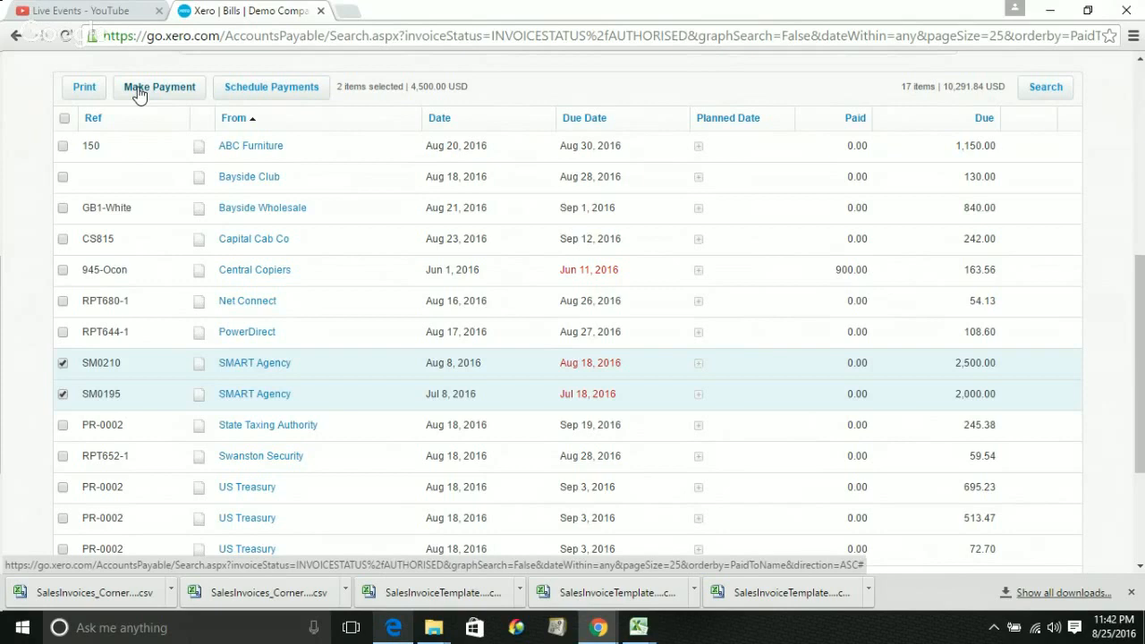
pyautogui.click(279, 93)
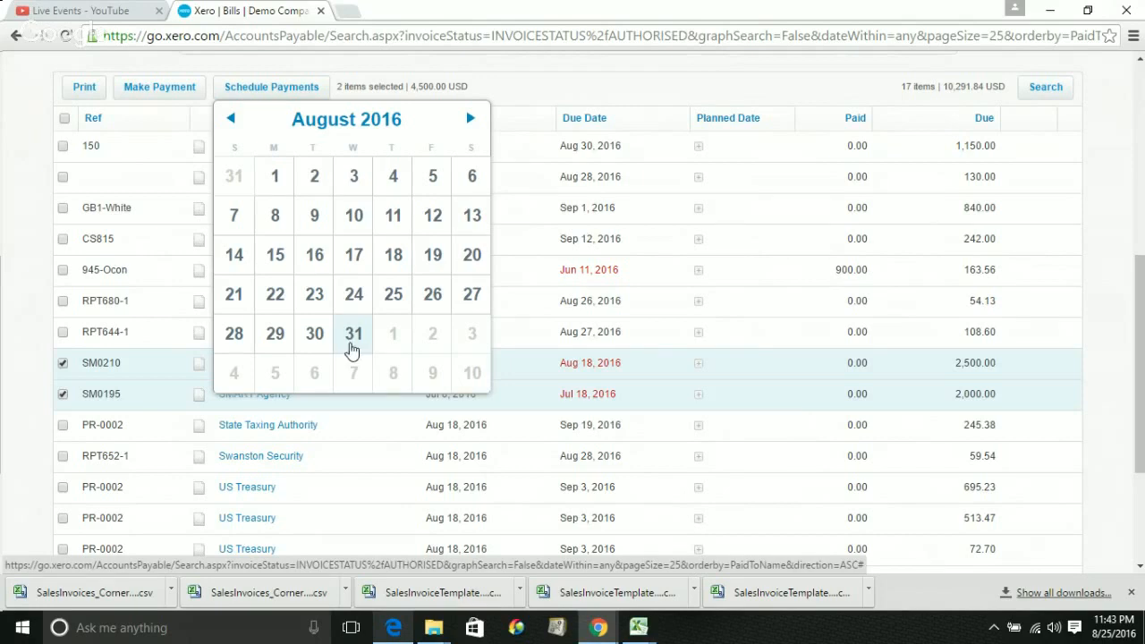
pyautogui.click(352, 345)
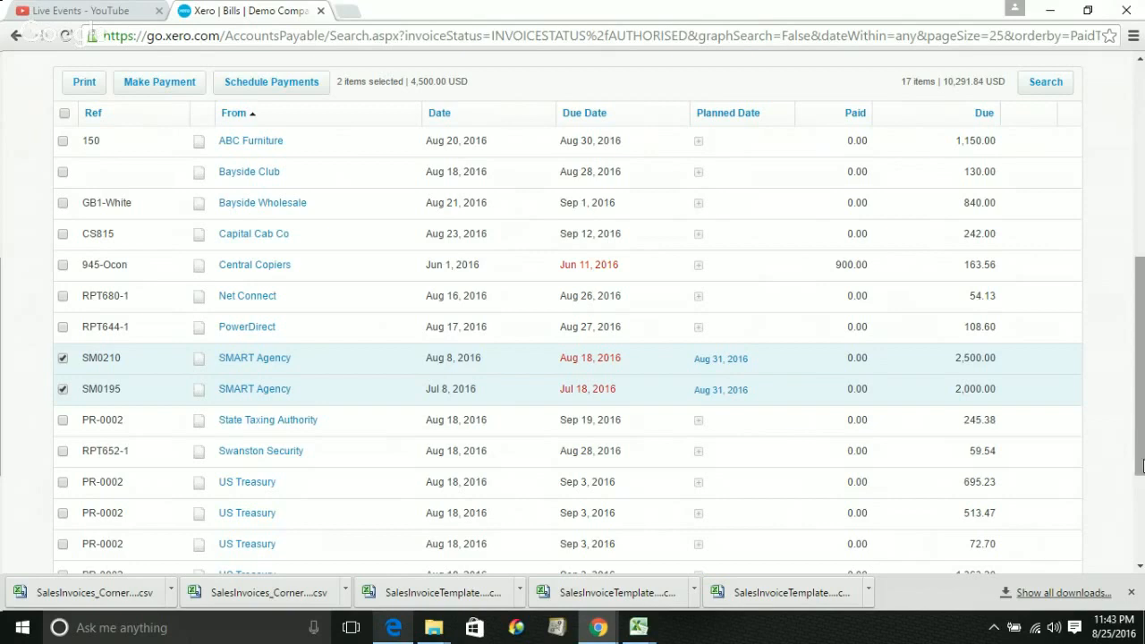
# Add the four US Treasury PR-0002 bills to the selection and schedule the selected payments for Aug 31, 2016
pyautogui.moveTo(1136, 459); pyautogui.dragTo(1127, 478)
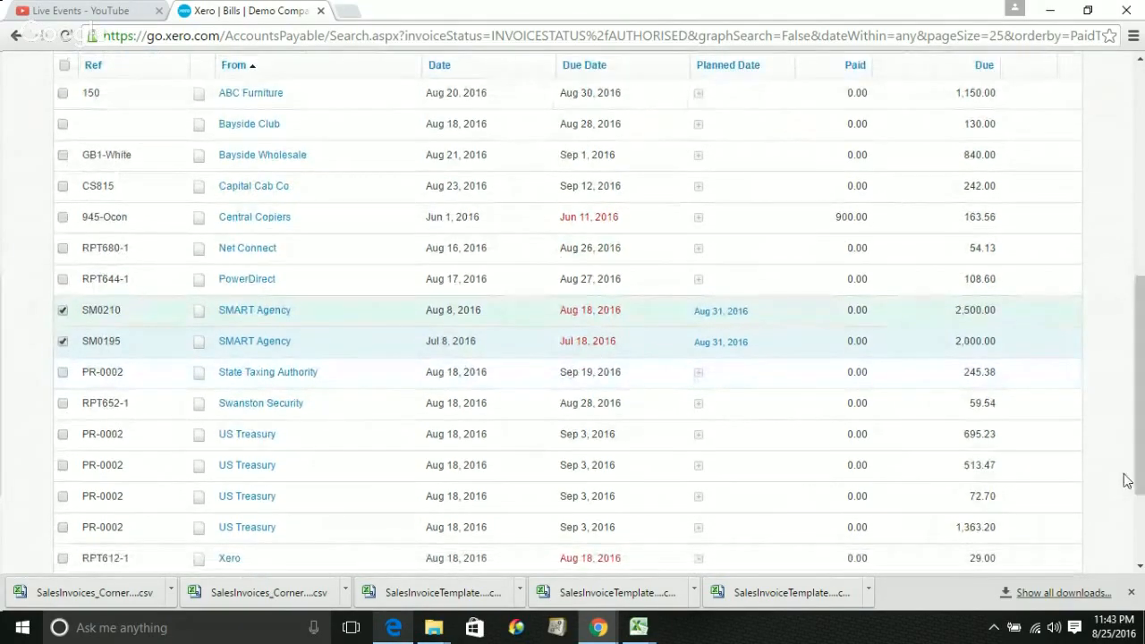
pyautogui.click(62, 435)
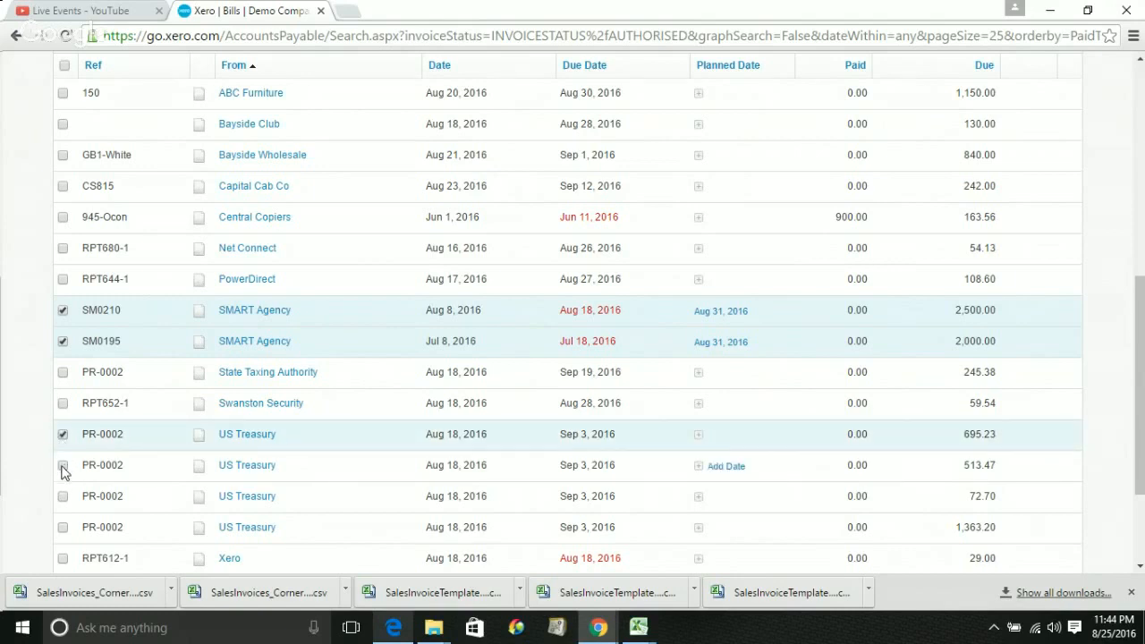
pyautogui.click(63, 466)
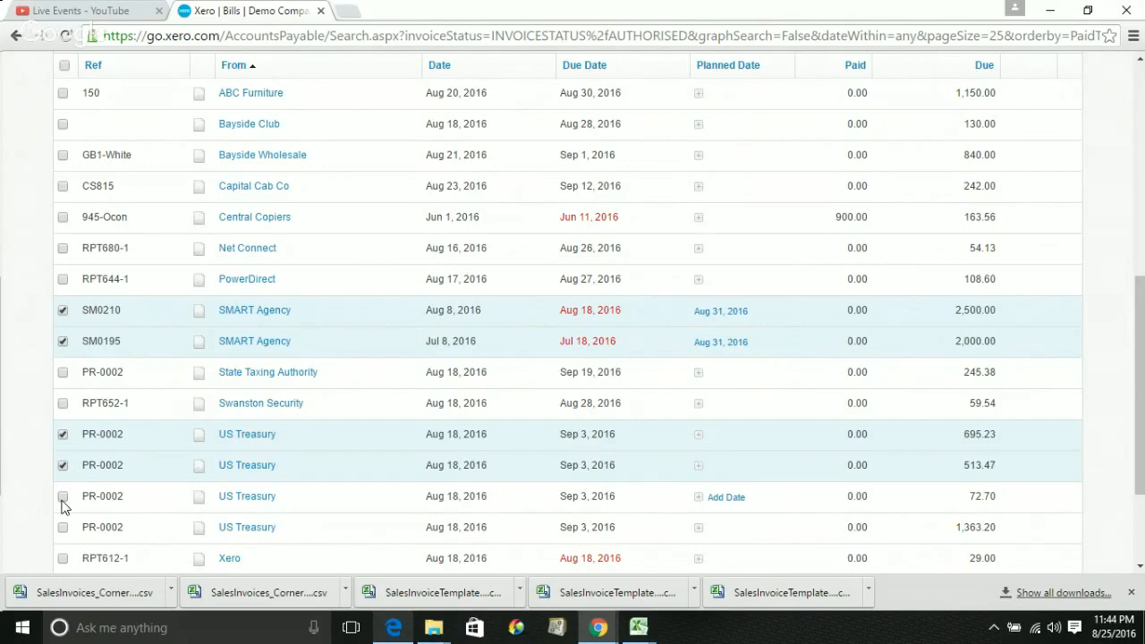
pyautogui.click(62, 501)
pyautogui.click(62, 530)
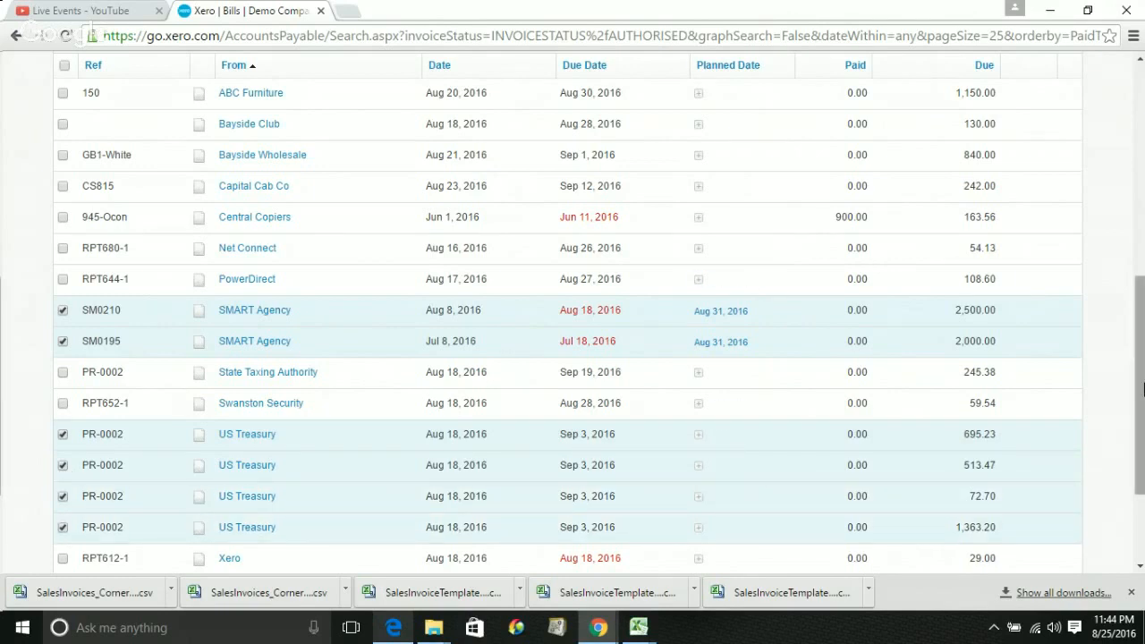
pyautogui.scroll(2, 1142, 387)
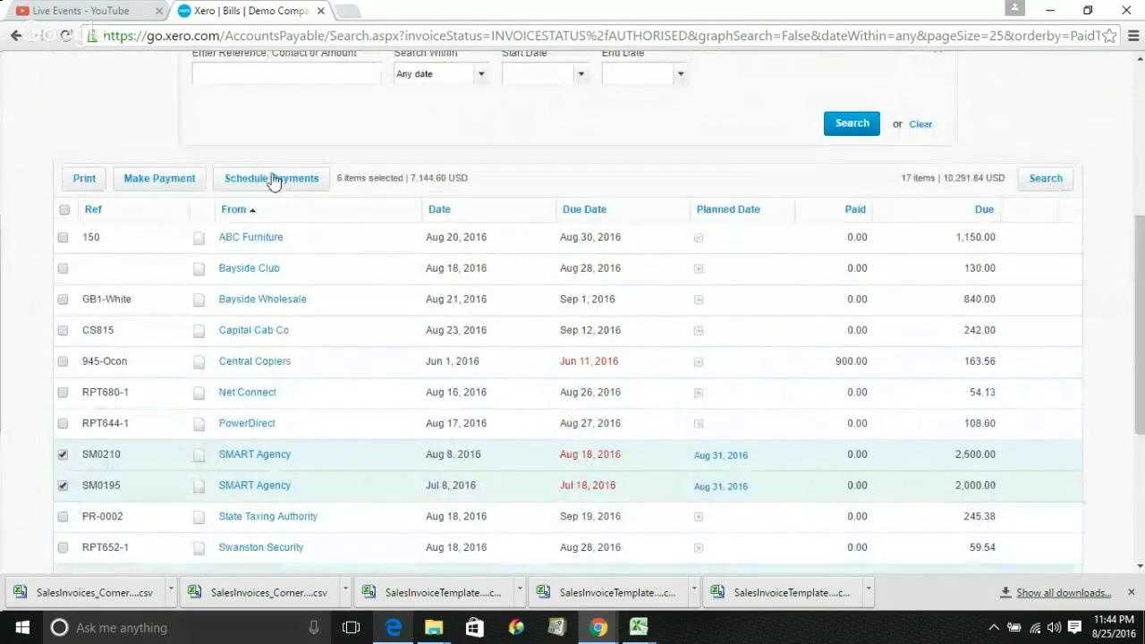
pyautogui.click(273, 180)
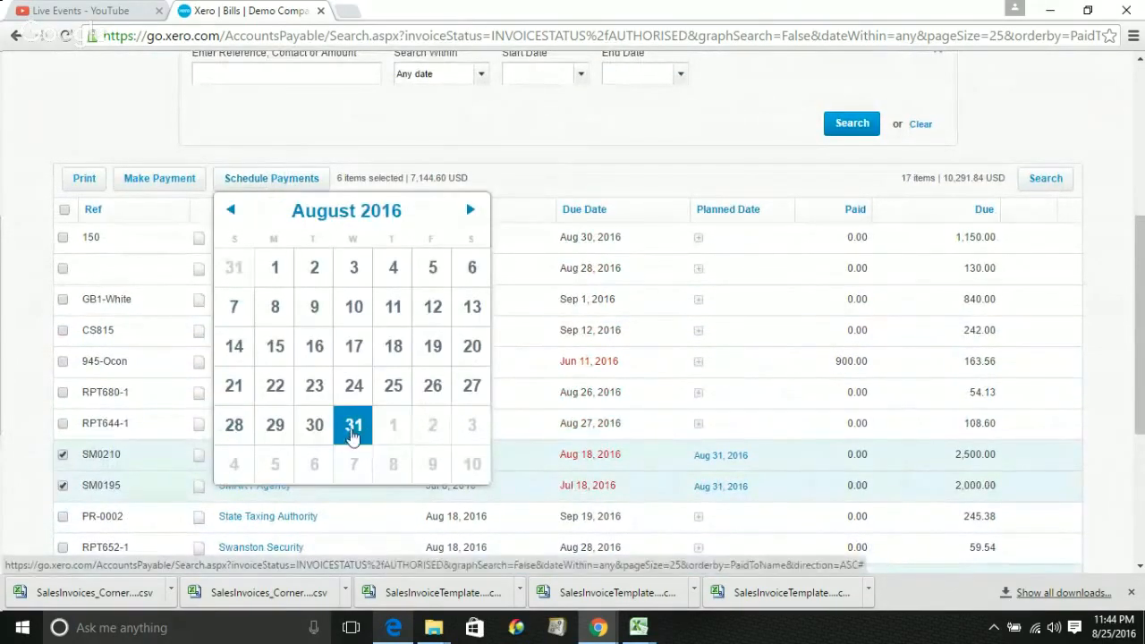
pyautogui.click(351, 429)
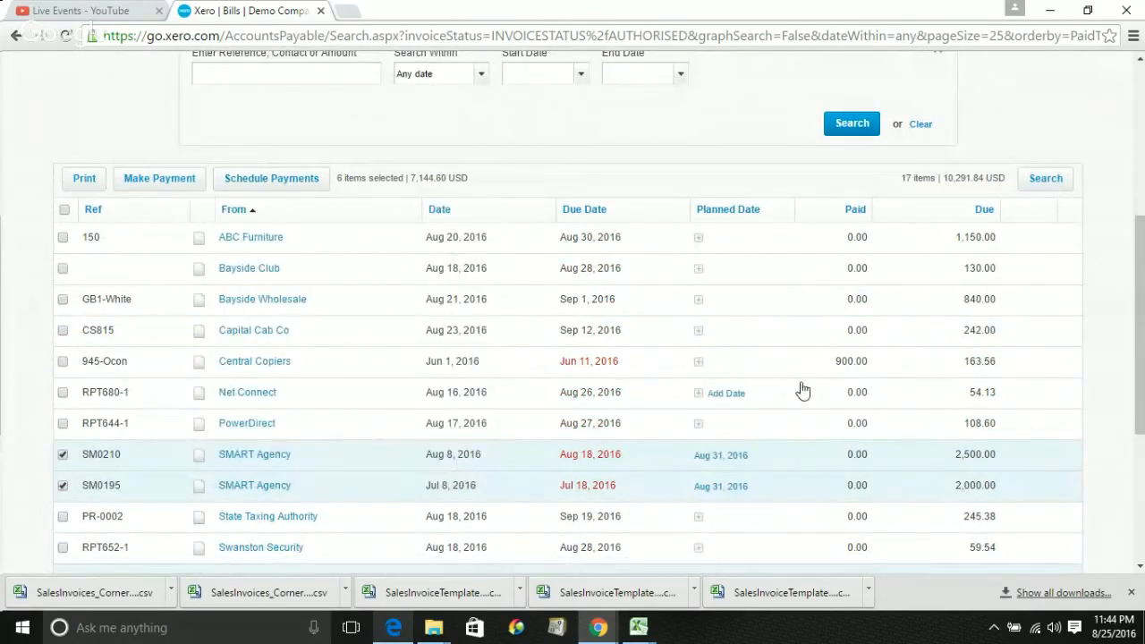
# Open ABC Furniture's bill 150 from the bills awaiting payment and go to its payment section
pyautogui.moveTo(1141, 320); pyautogui.dragTo(1141, 219)
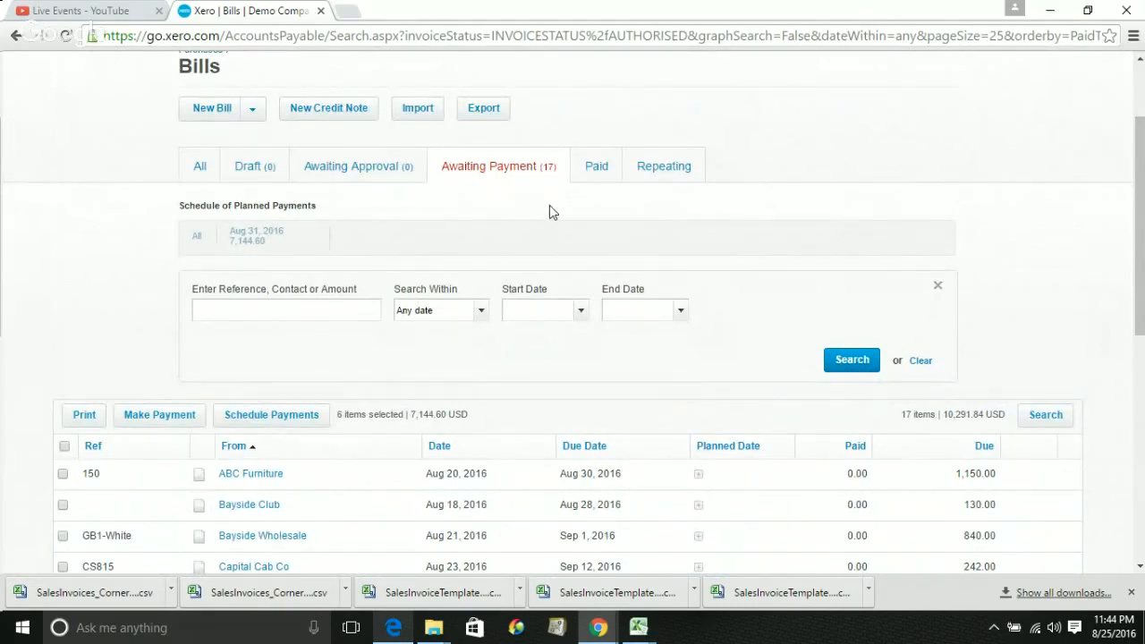
pyautogui.moveTo(1144, 220); pyautogui.dragTo(1144, 76)
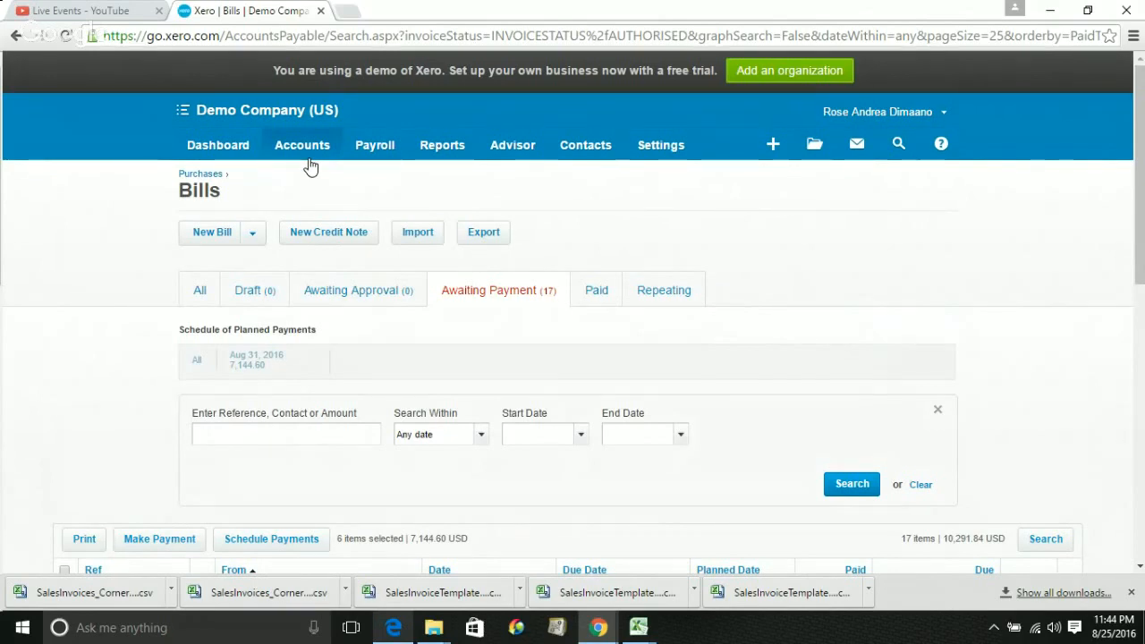
pyautogui.click(474, 297)
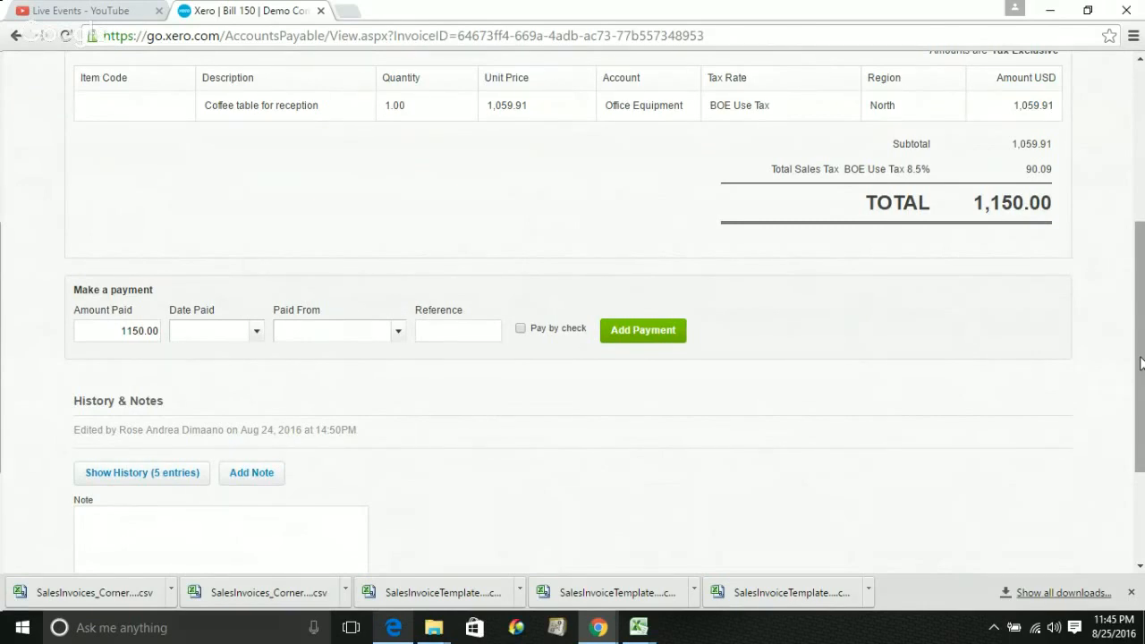
pyautogui.moveTo(1143, 350); pyautogui.dragTo(1143, 301)
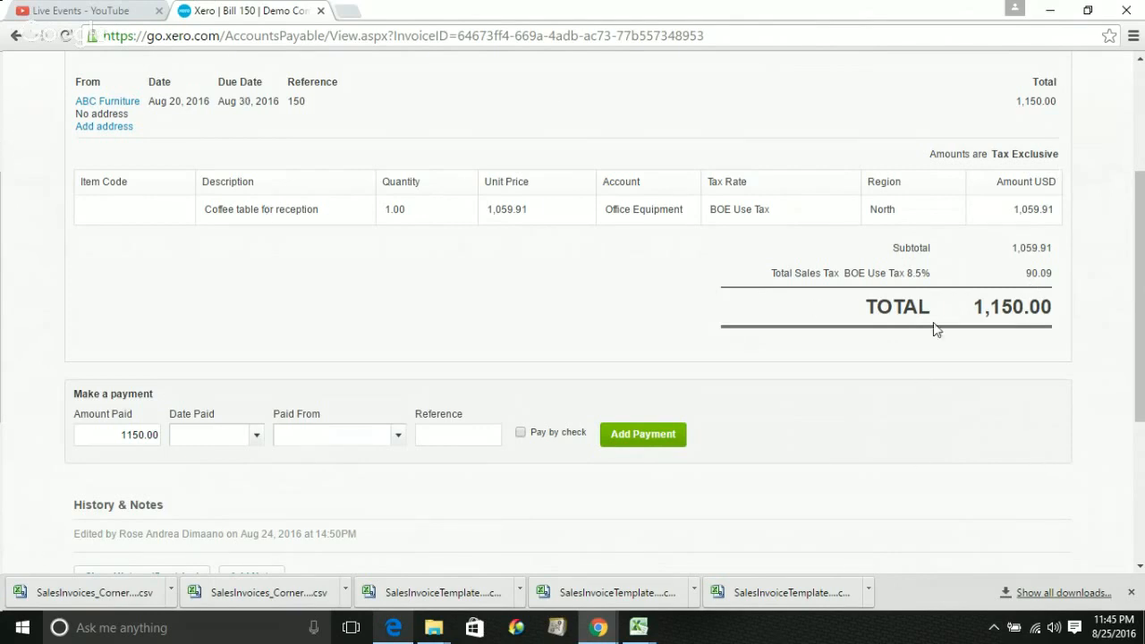
pyautogui.moveTo(1142, 361); pyautogui.dragTo(1142, 350)
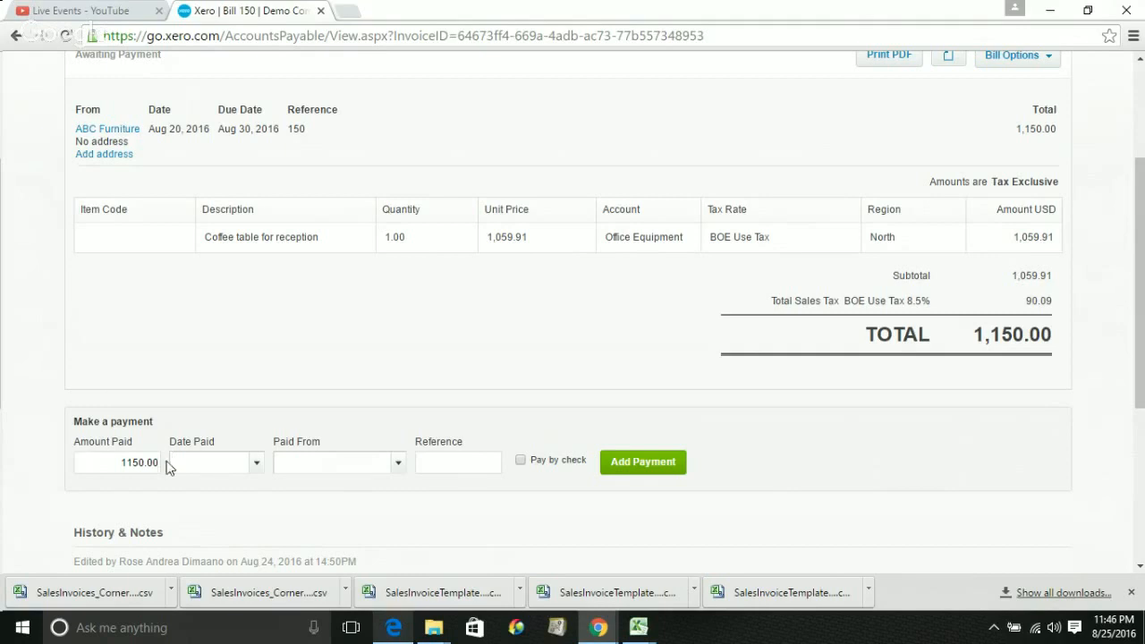
# Set the payment's paid date to Aug 25, 2016 and pay it from 090 - Checking Account
pyautogui.doubleClick(128, 463)
pyautogui.click(257, 467)
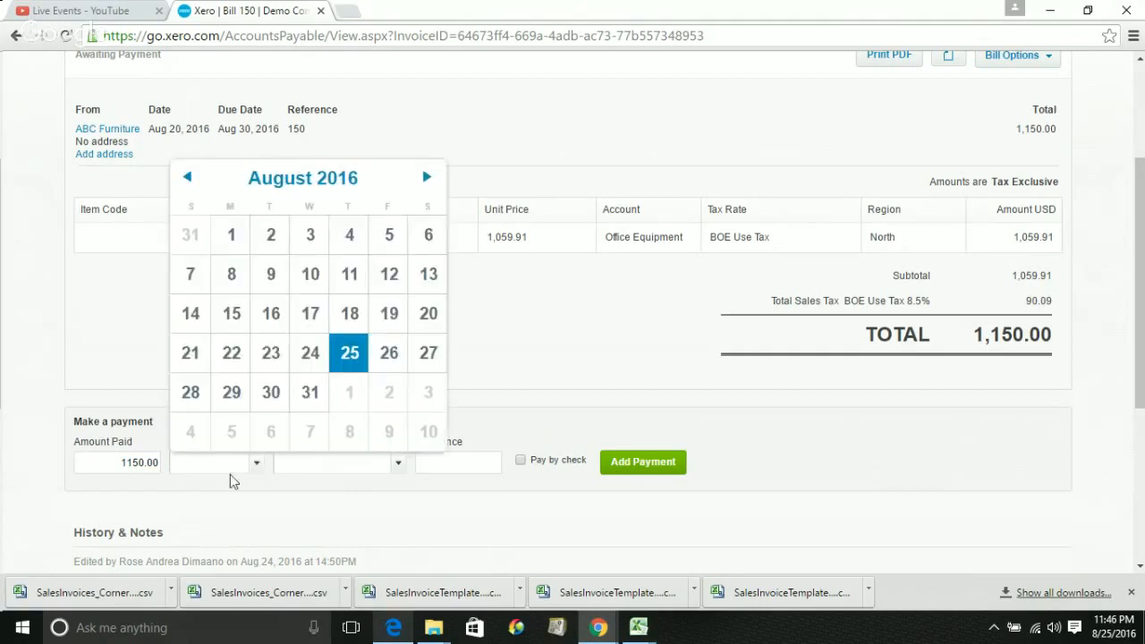
pyautogui.click(227, 466)
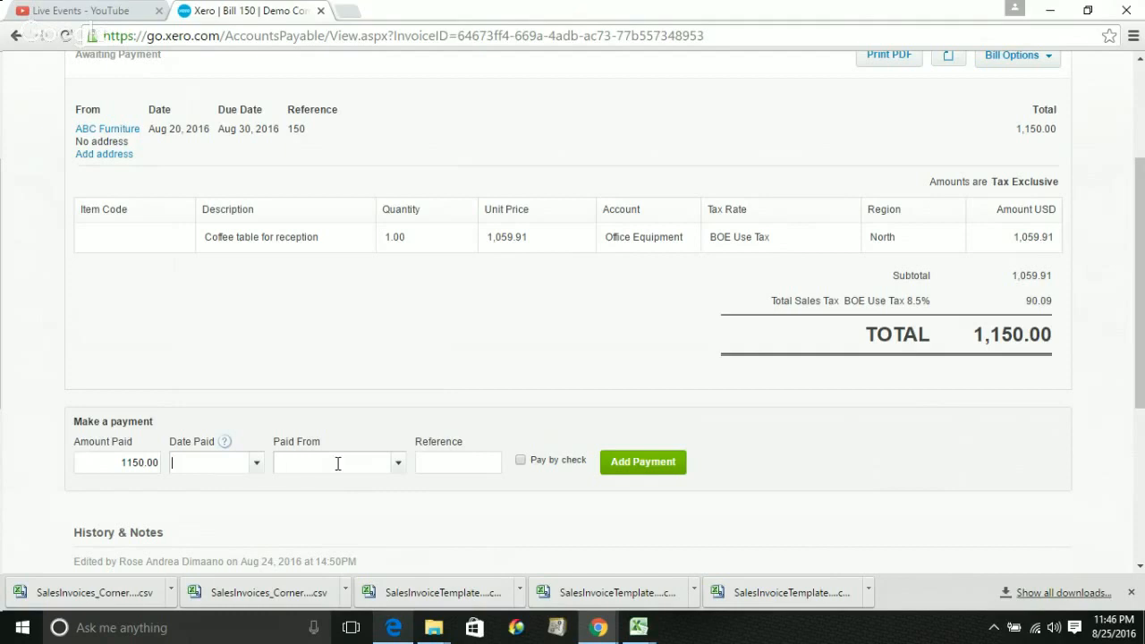
pyautogui.click(380, 489)
pyautogui.click(394, 469)
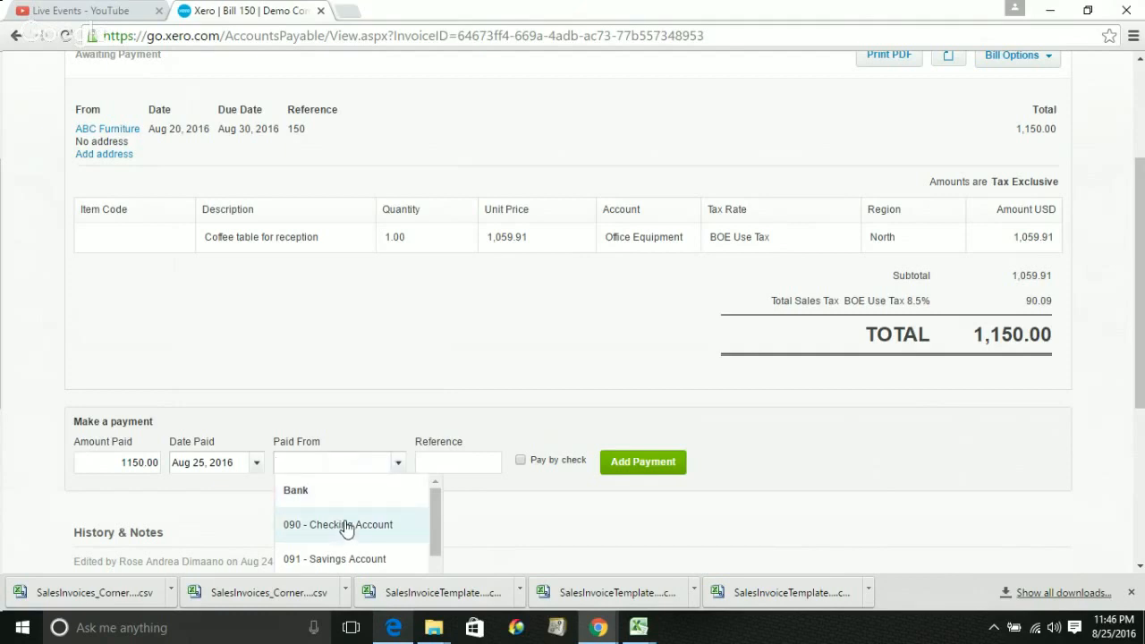
pyautogui.scroll(-3, 356, 534)
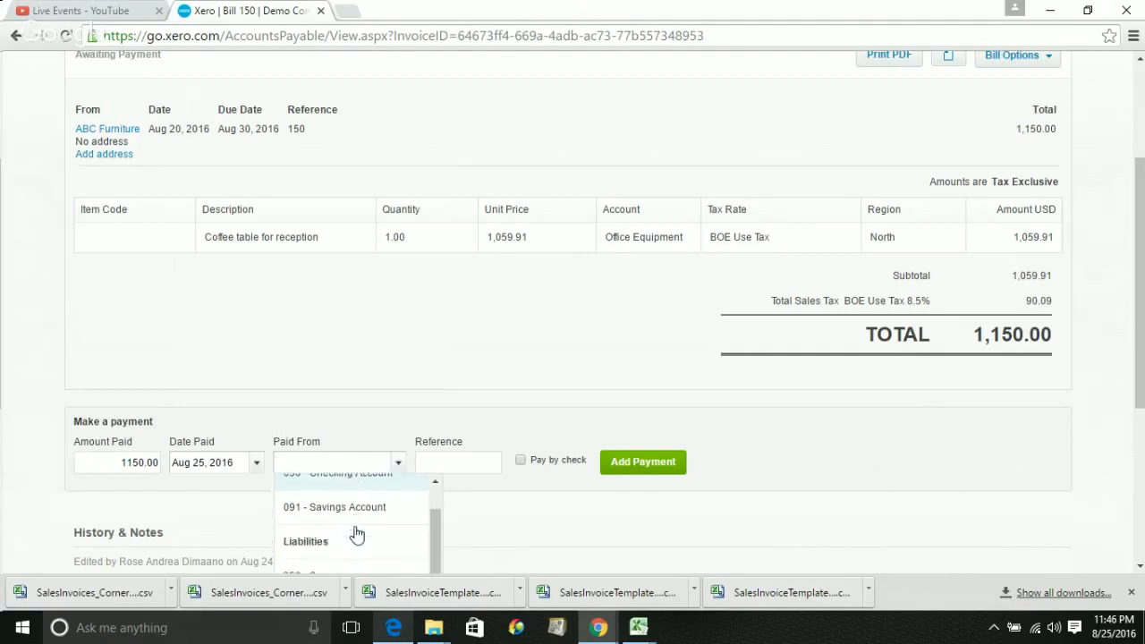
pyautogui.scroll(3, 357, 532)
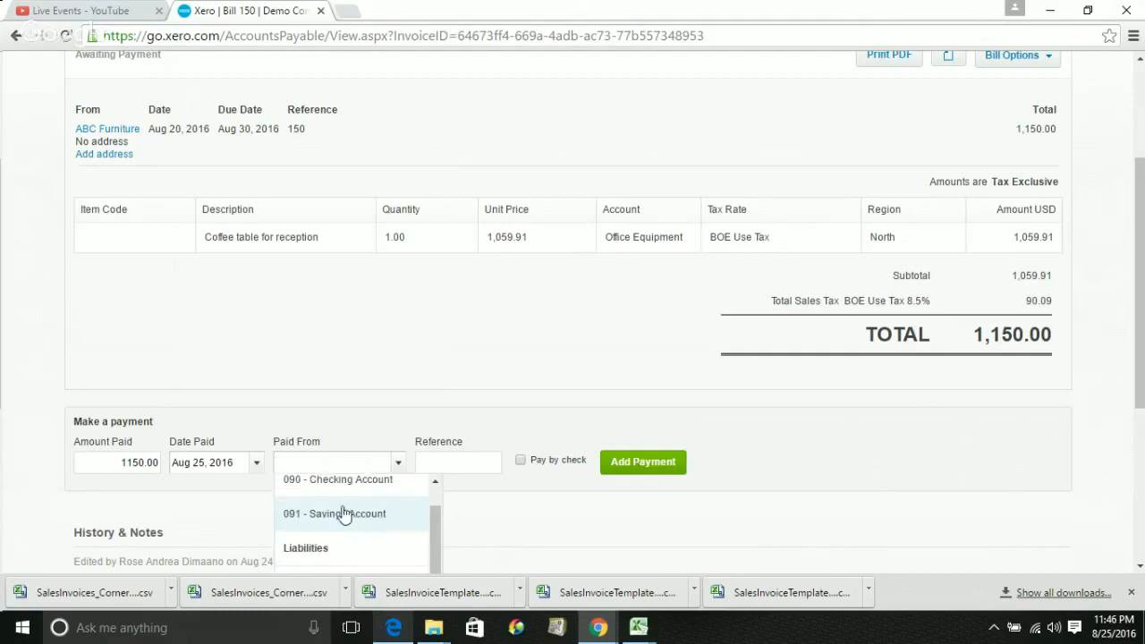
pyautogui.click(332, 483)
# Copy the paid date Aug 25, 2016 into the payment reference and append "Check 123"
pyautogui.click(465, 465)
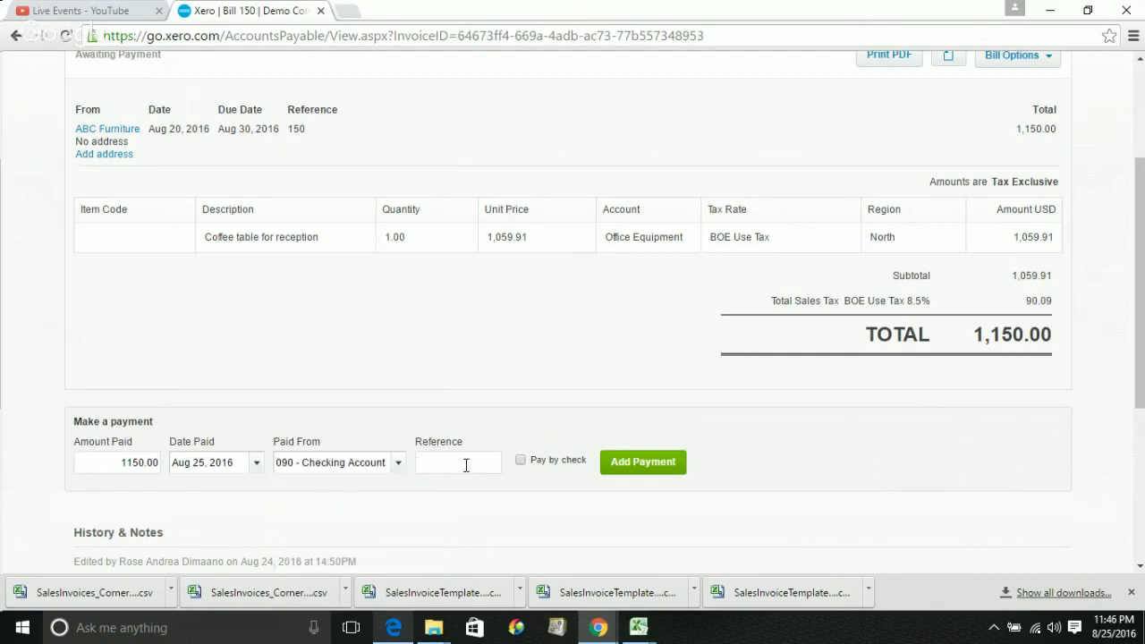
pyautogui.tripleClick(202, 462)
pyautogui.rightClick(202, 462)
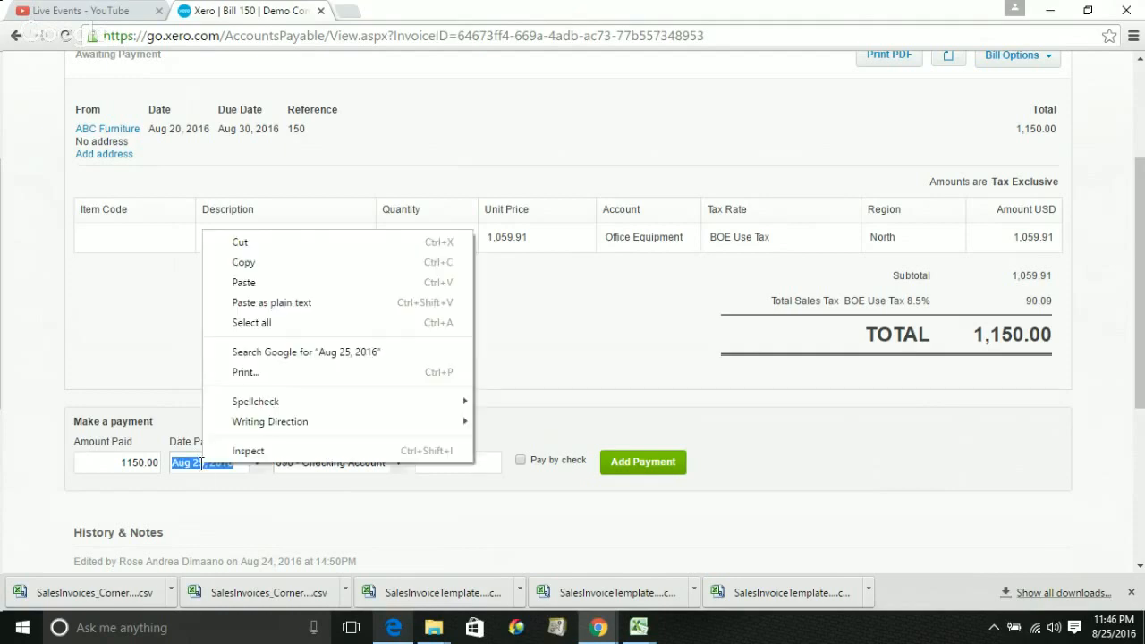
pyautogui.click(254, 262)
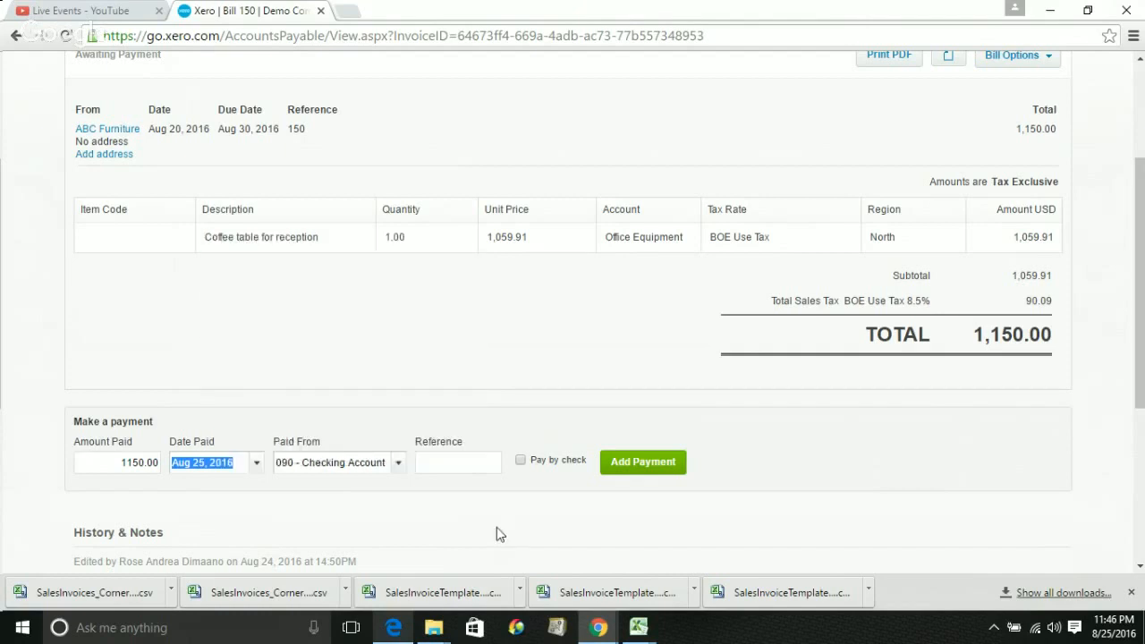
pyautogui.click(456, 456)
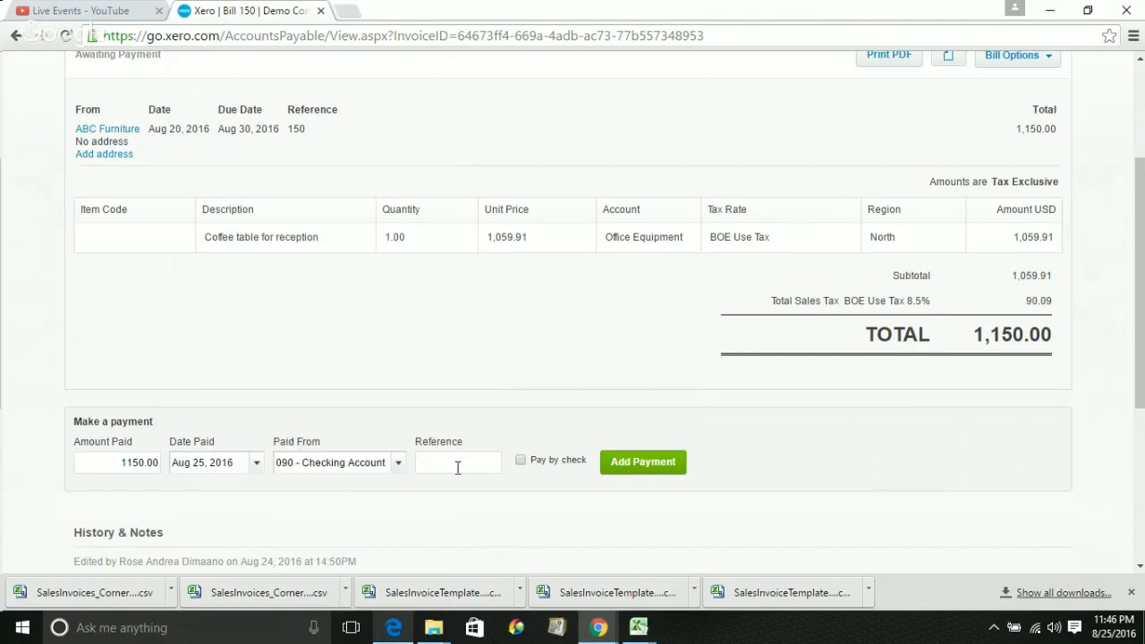
pyautogui.rightClick(457, 468)
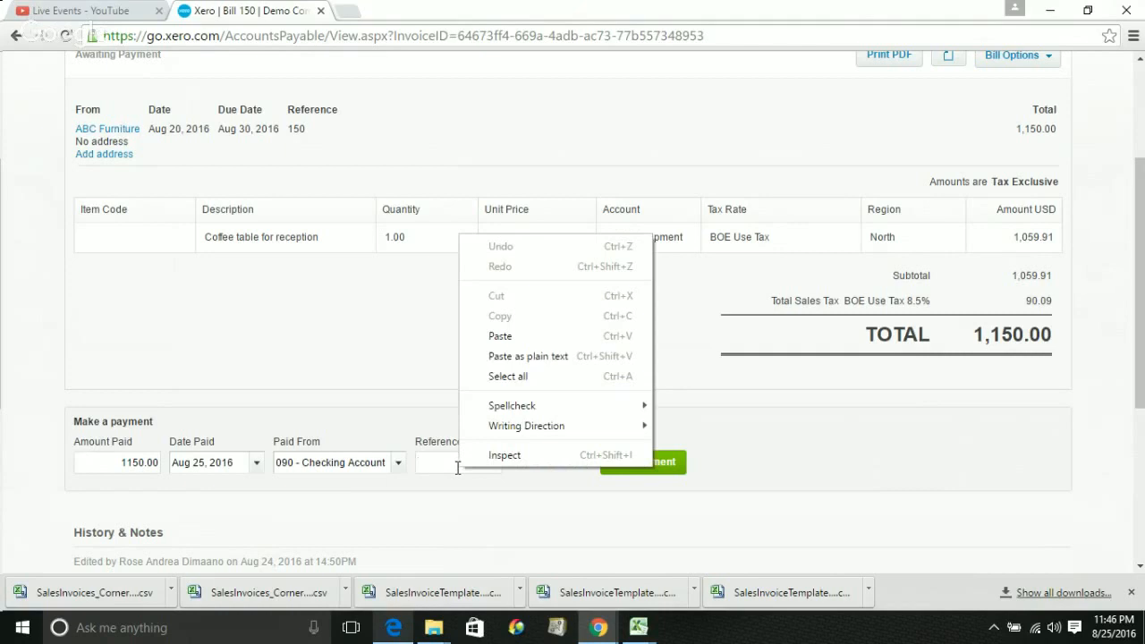
pyautogui.click(517, 337)
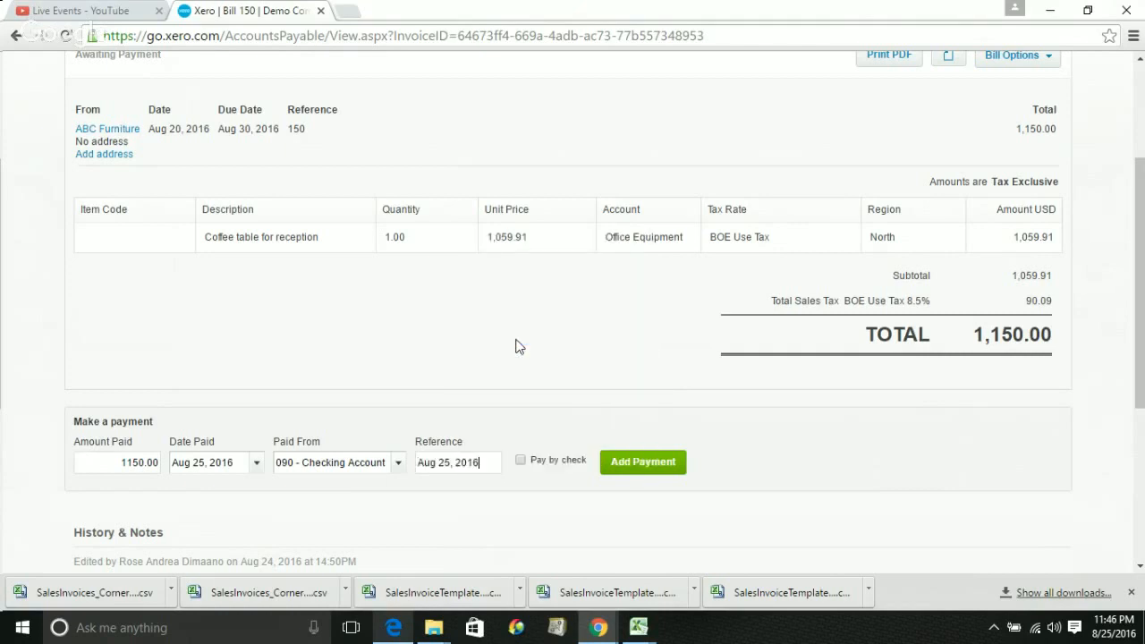
pyautogui.write('Check123')
# Add the bill 150 payment as a check payment and save the check with a printable PDF
pyautogui.click(521, 461)
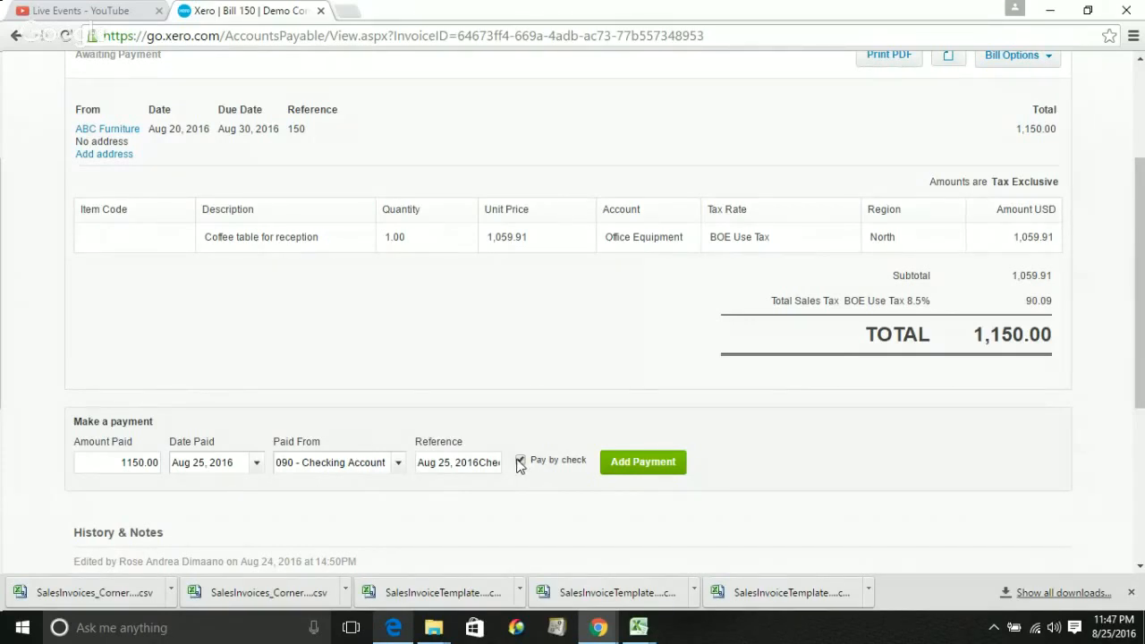
pyautogui.click(638, 465)
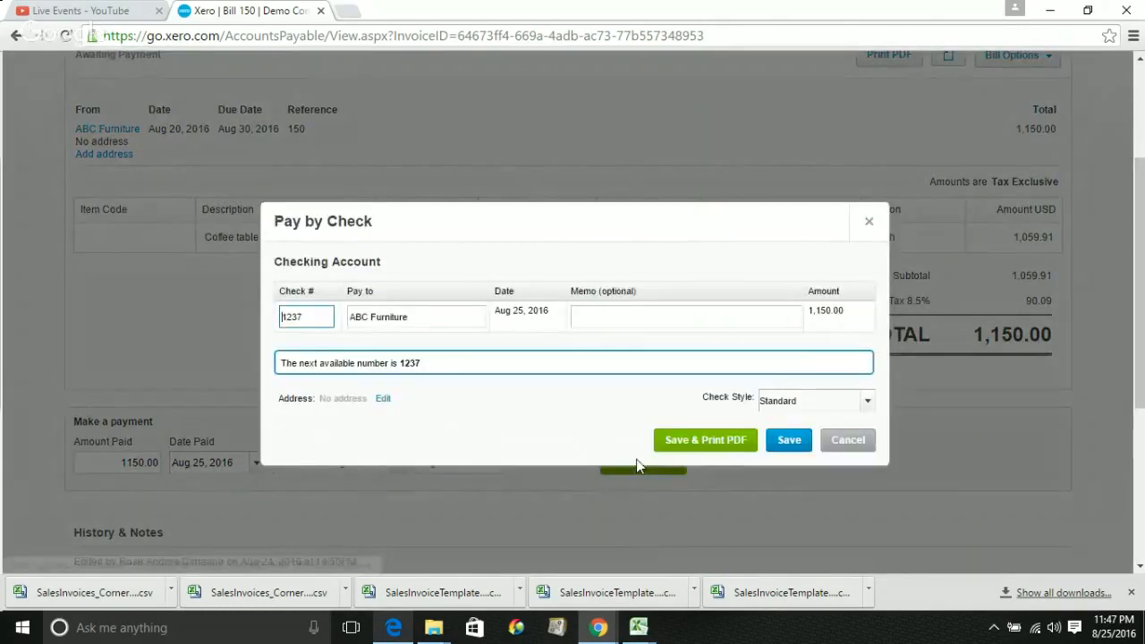
pyautogui.moveTo(313, 313); pyautogui.dragTo(221, 311)
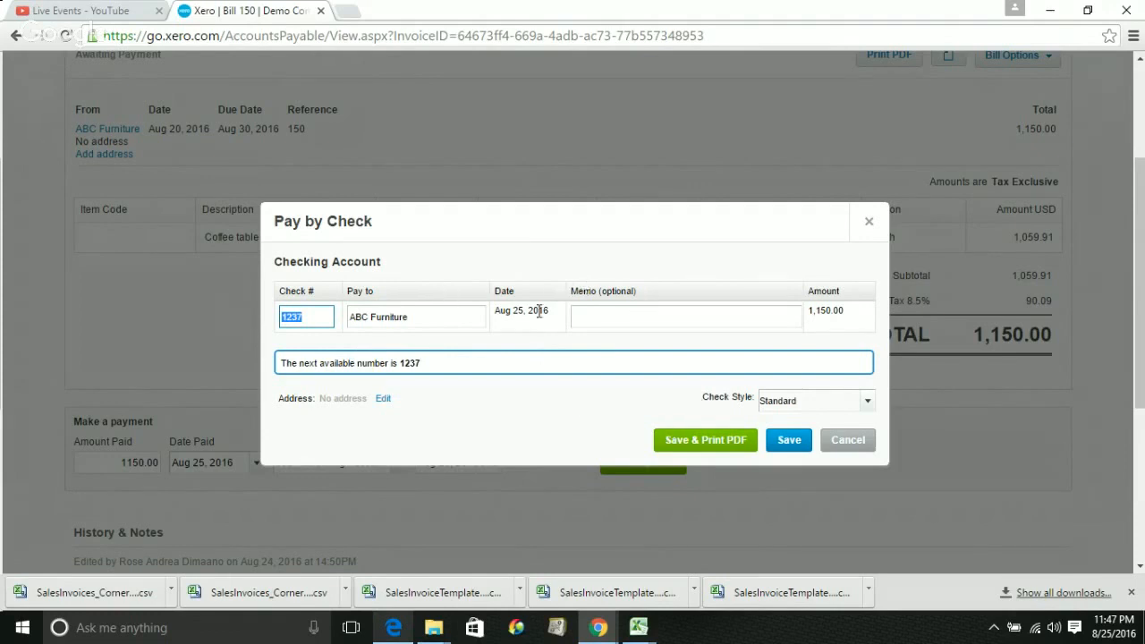
pyautogui.click(636, 318)
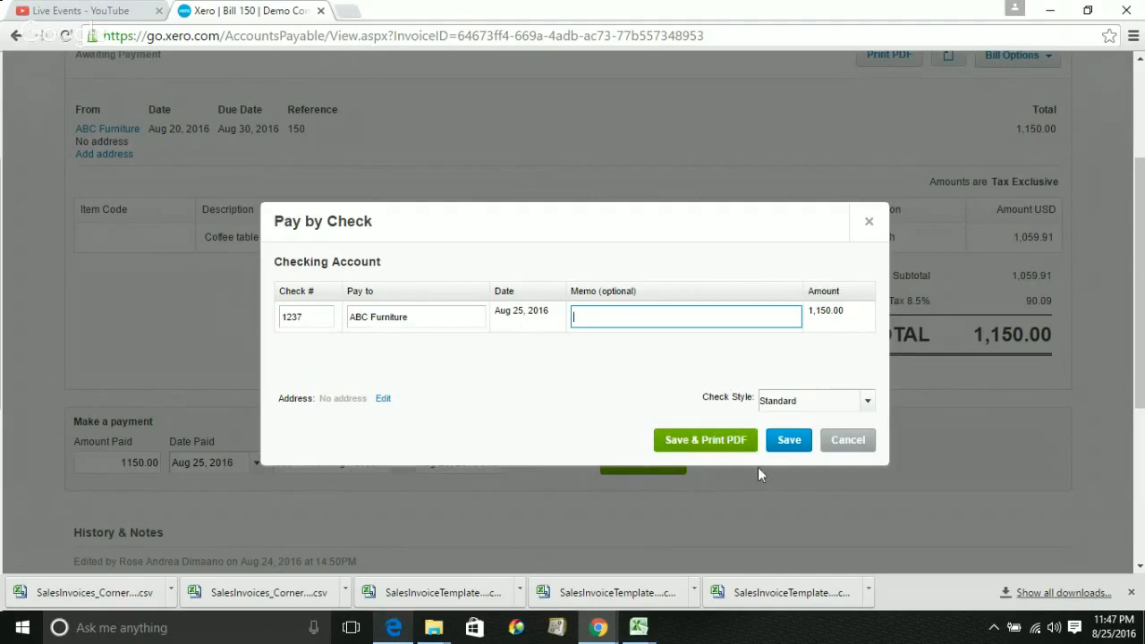
pyautogui.click(680, 444)
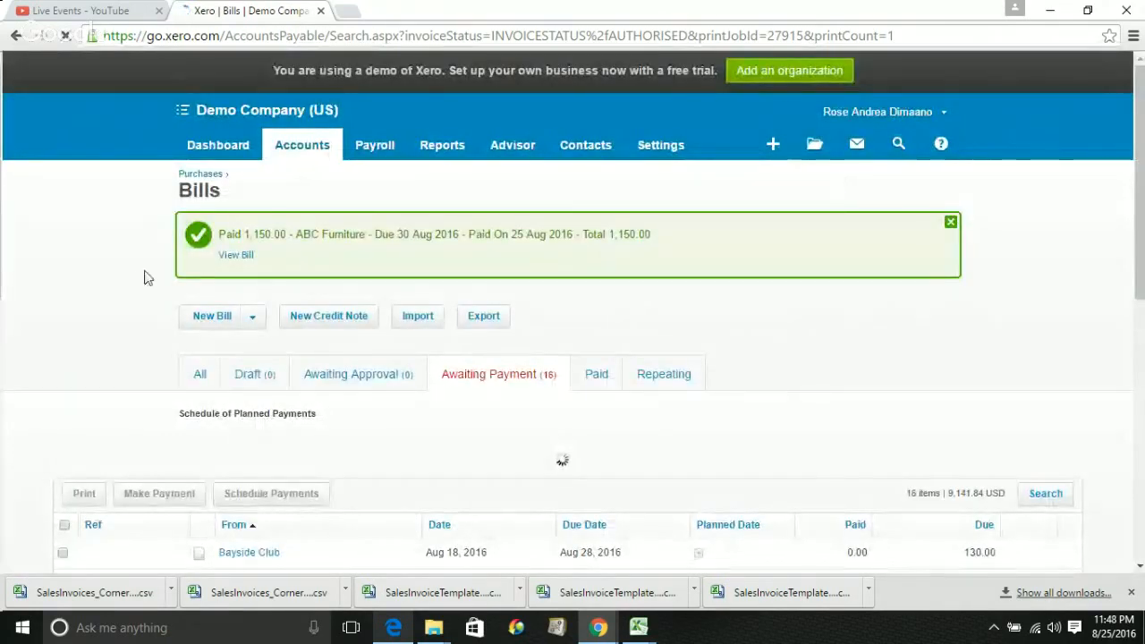
# Open the downloaded check PDF, review the check and its payment stubs, and close it
pyautogui.click(237, 256)
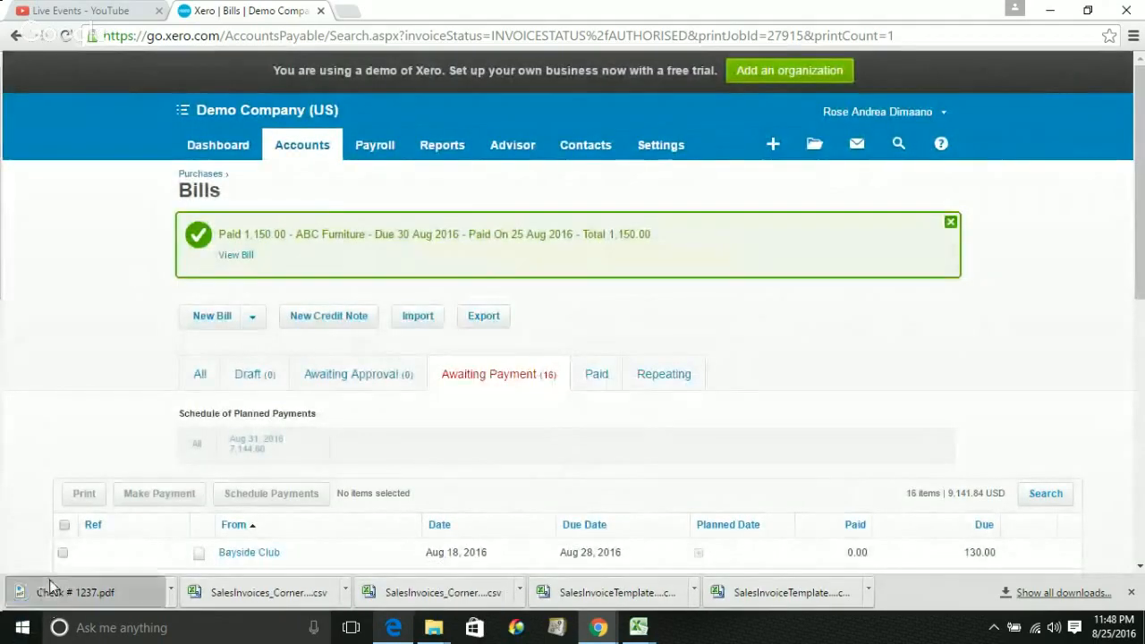
pyautogui.click(50, 589)
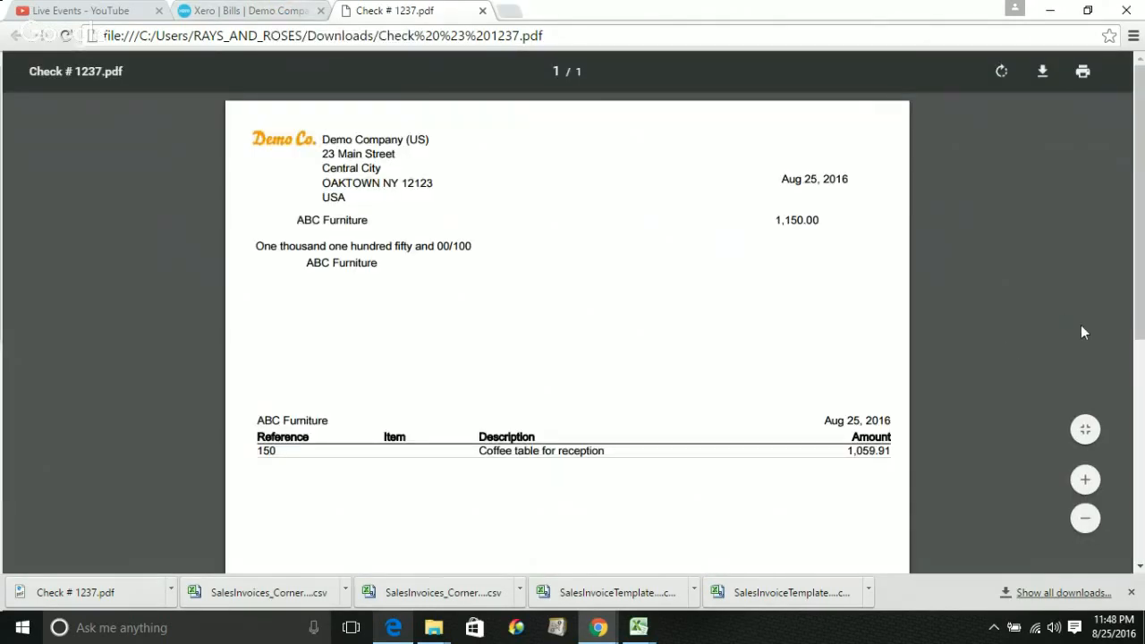
pyautogui.moveTo(1143, 319); pyautogui.dragTo(1143, 421)
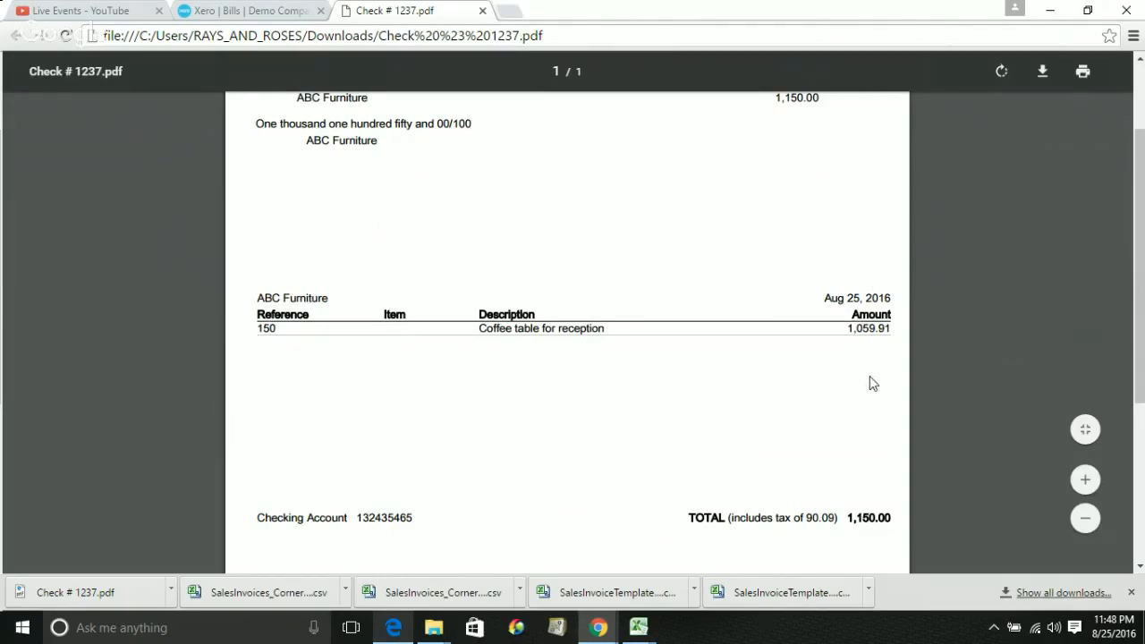
pyautogui.moveTo(1143, 384); pyautogui.dragTo(1142, 526)
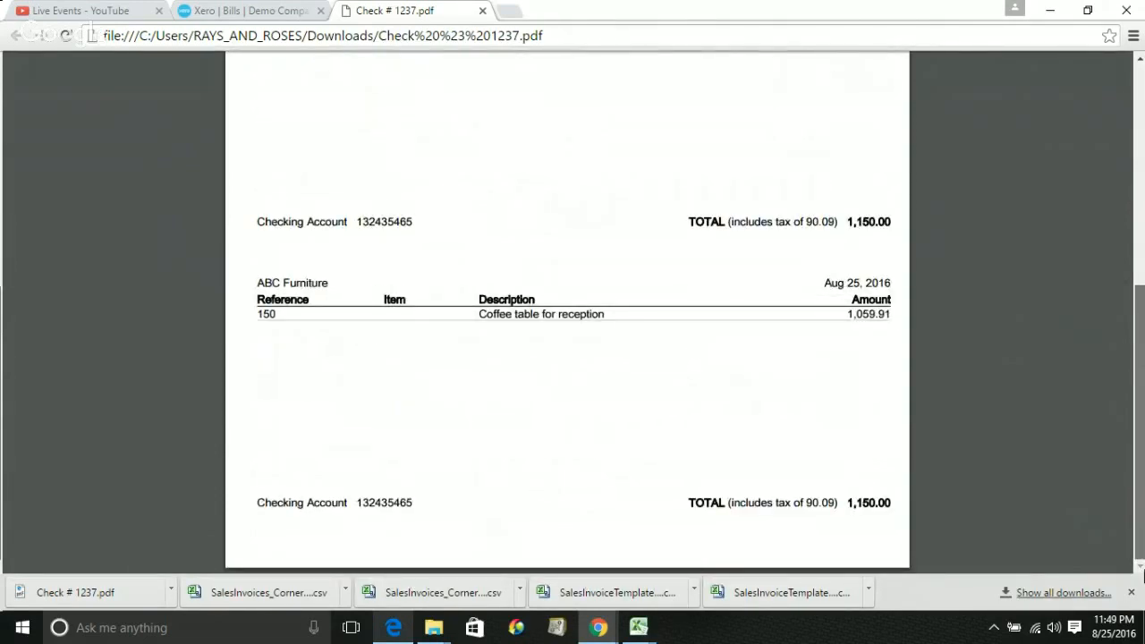
pyautogui.scroll(3, 1110, 445)
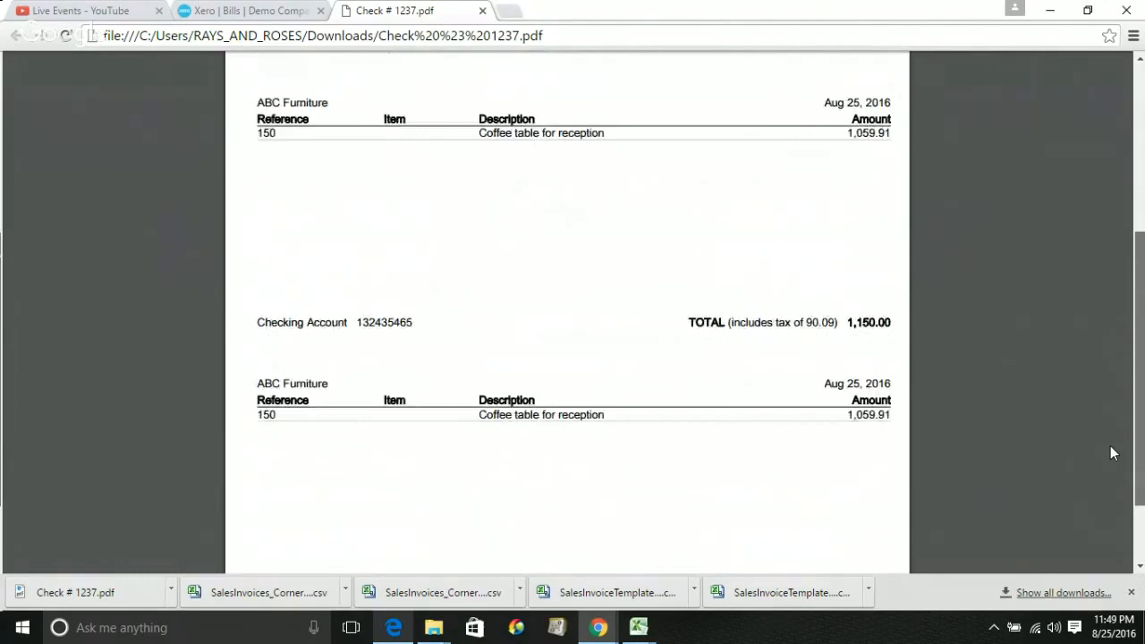
pyautogui.scroll(3, 1108, 366)
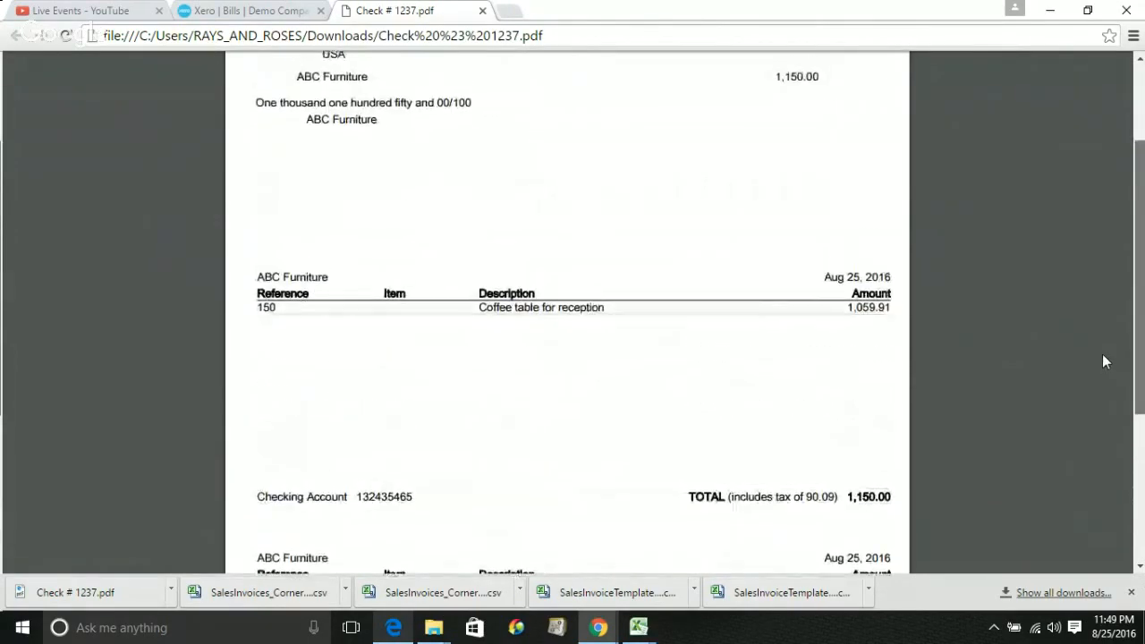
pyautogui.scroll(2, 1093, 272)
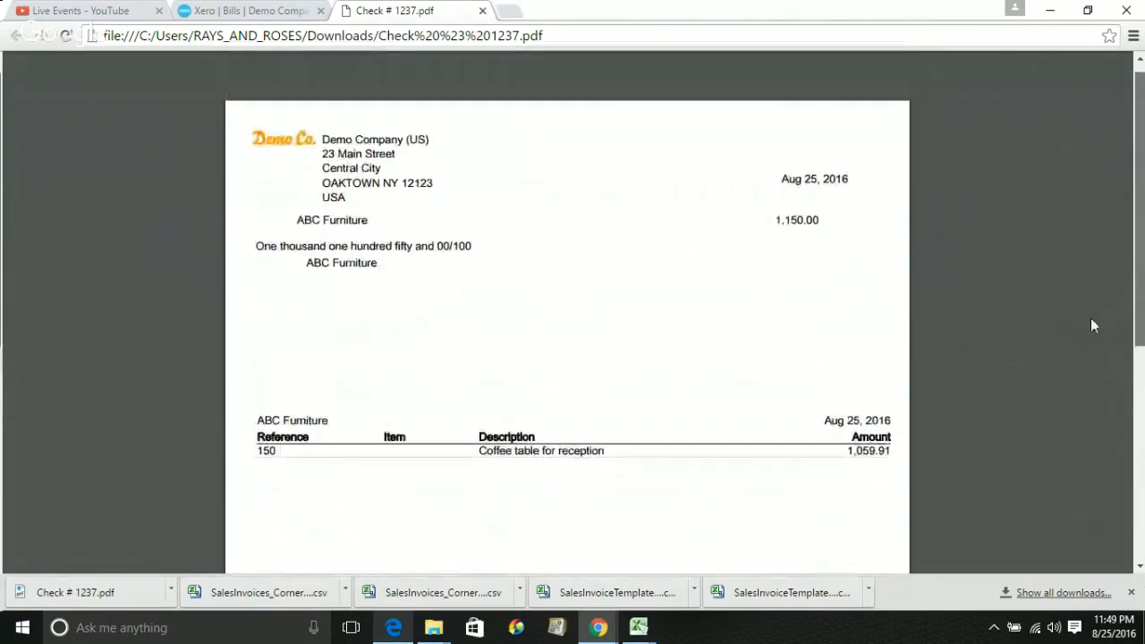
pyautogui.scroll(-5, 1091, 317)
pyautogui.scroll(-3, 1142, 454)
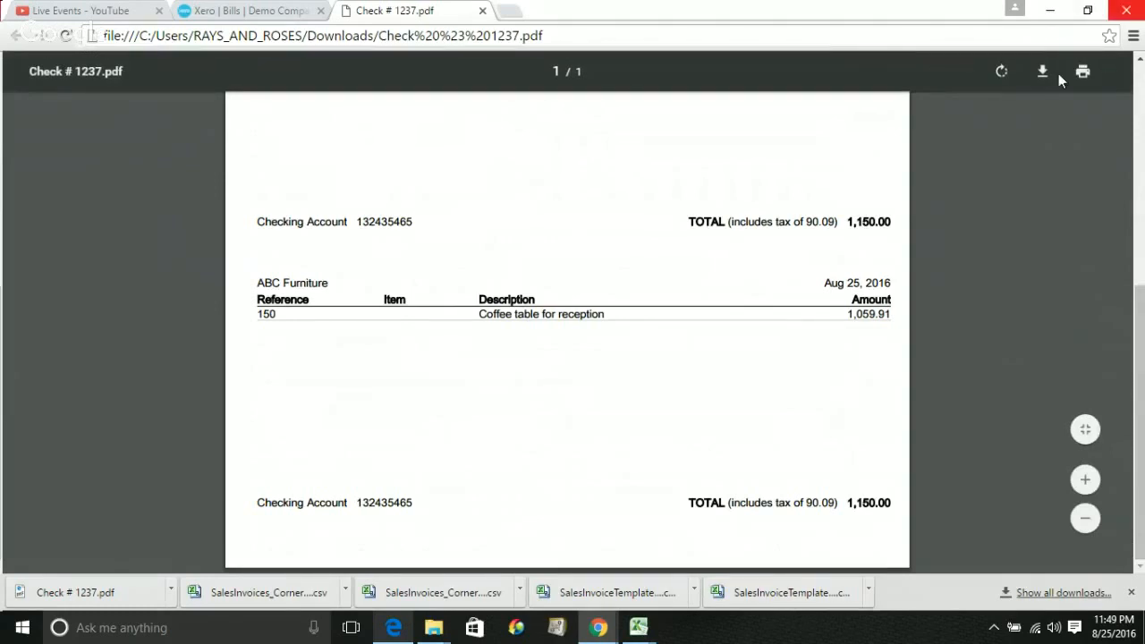
pyautogui.click(483, 12)
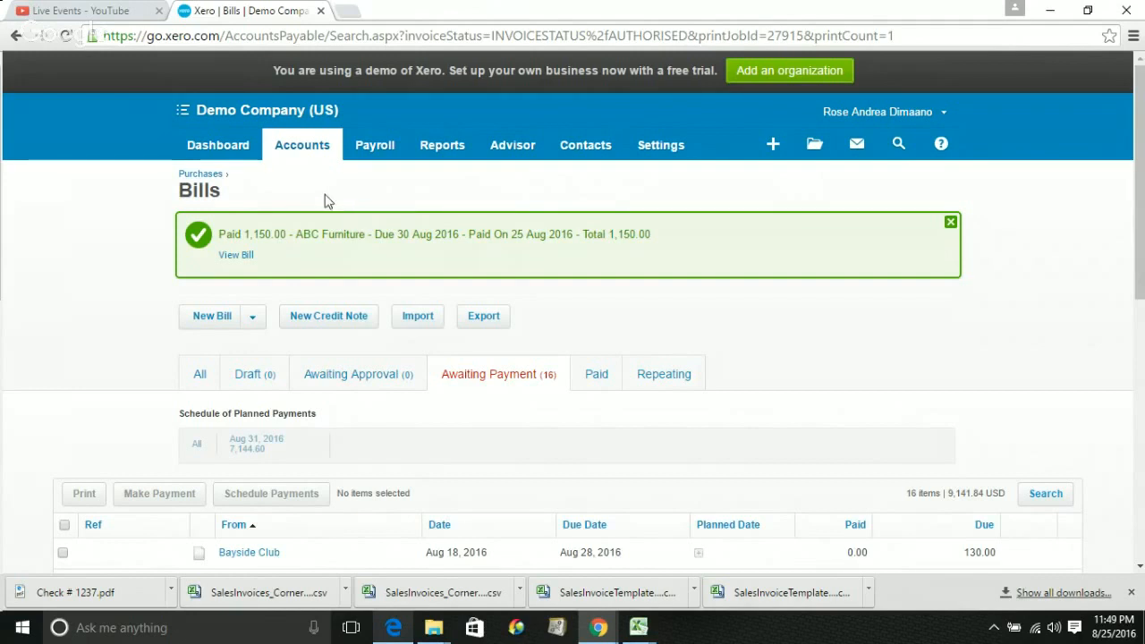
# View the paid ABC Furniture bill and review its payment, available bill options, account and supplier details
pyautogui.click(235, 257)
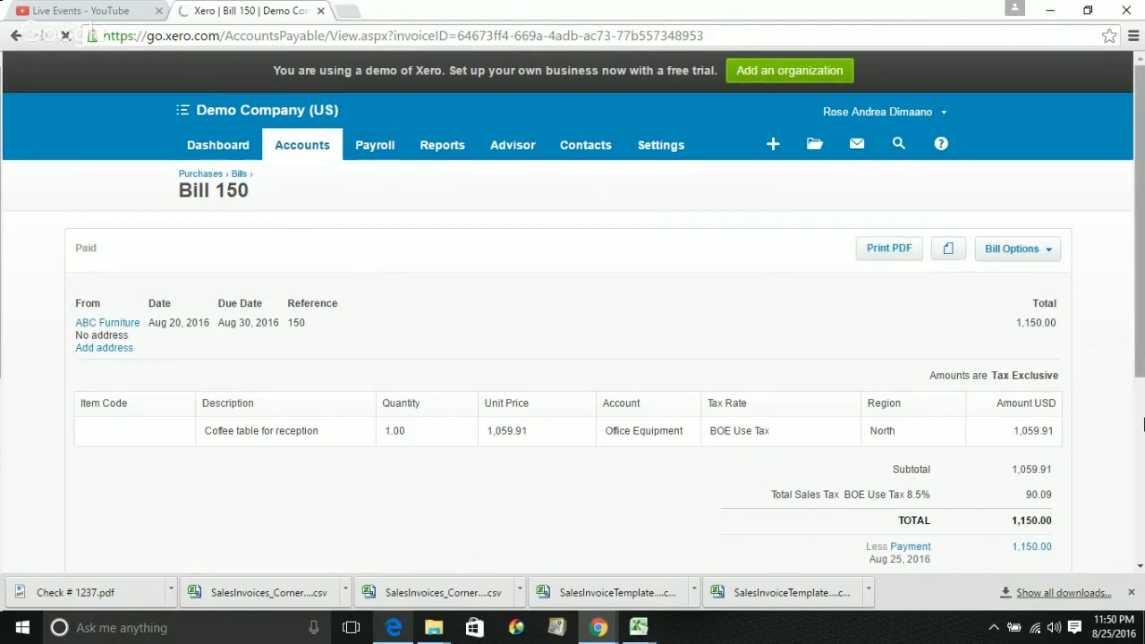
pyautogui.moveTo(1141, 383); pyautogui.dragTo(1141, 427)
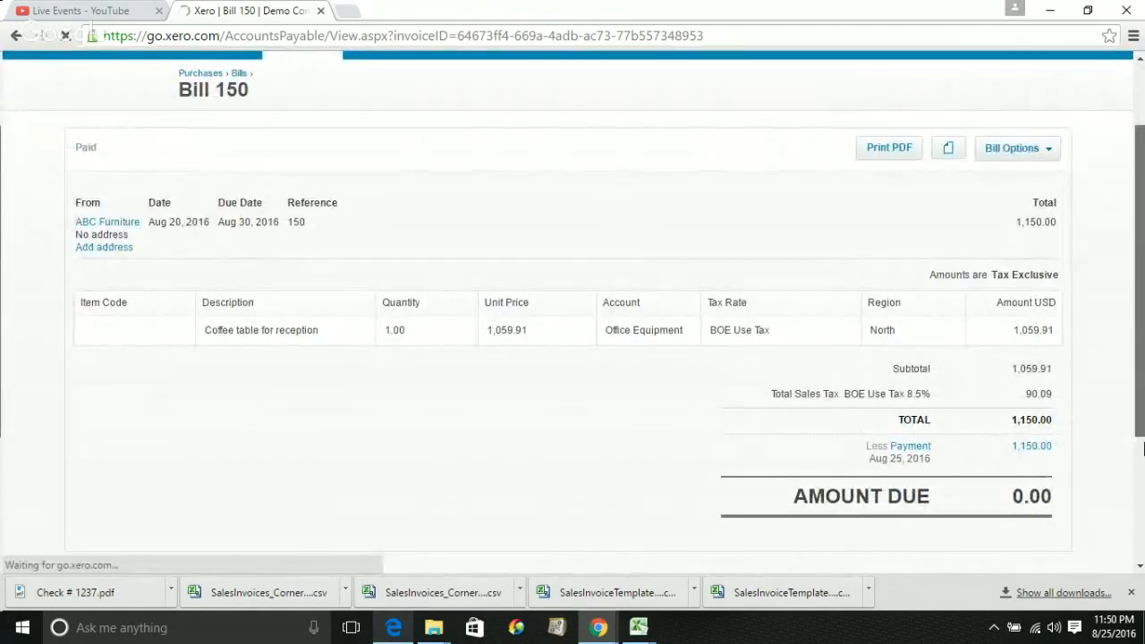
pyautogui.moveTo(1140, 414); pyautogui.dragTo(1138, 353)
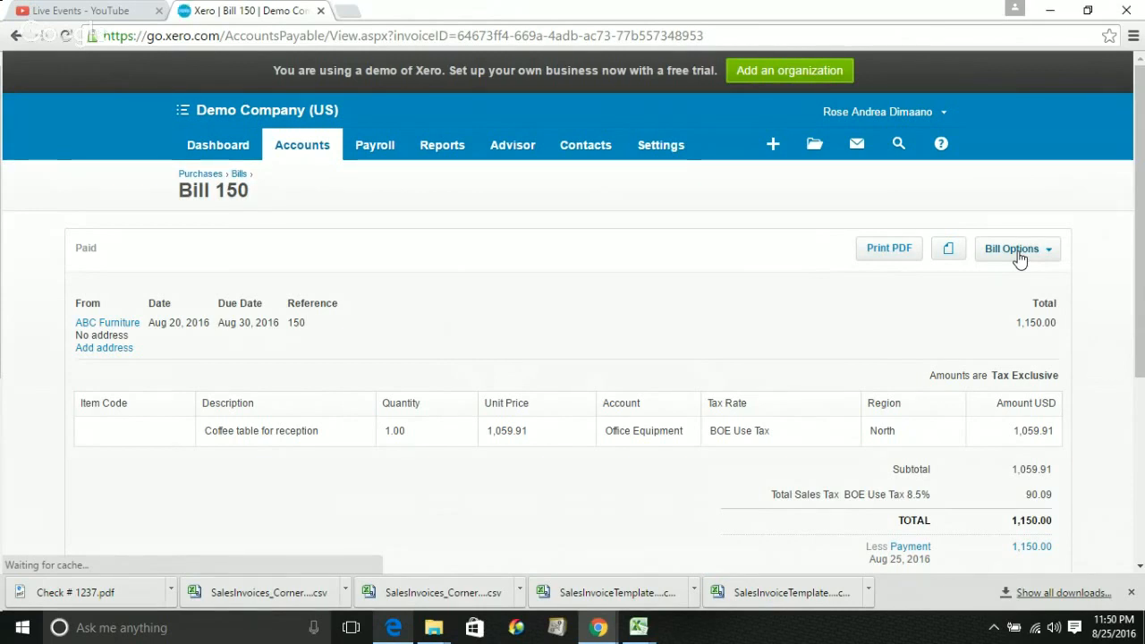
pyautogui.click(1047, 254)
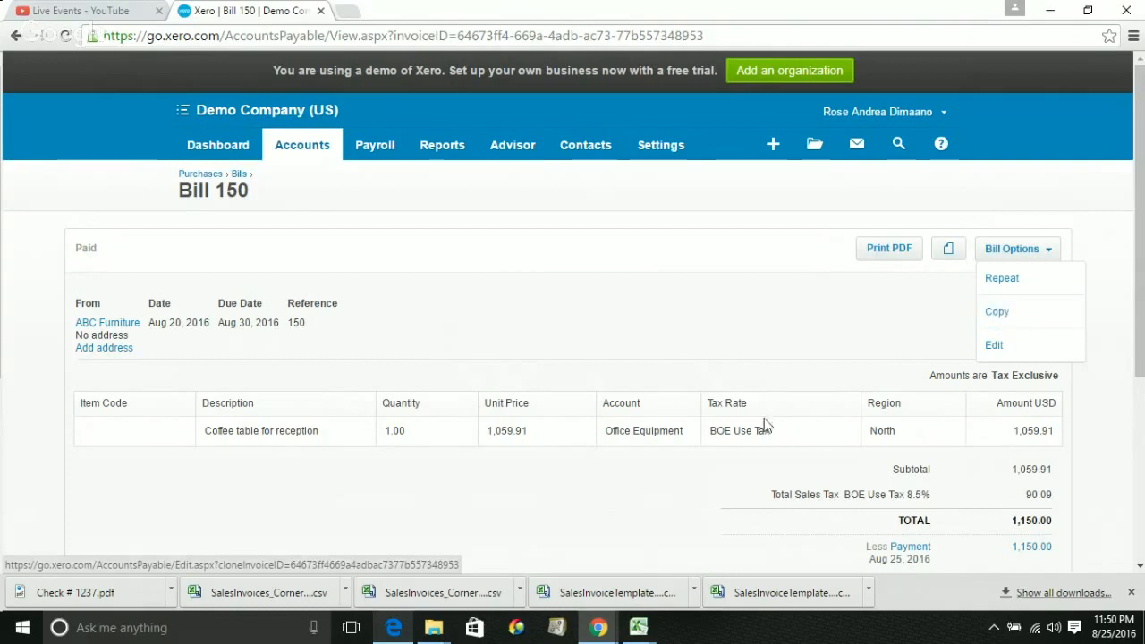
pyautogui.moveTo(604, 435); pyautogui.dragTo(700, 428)
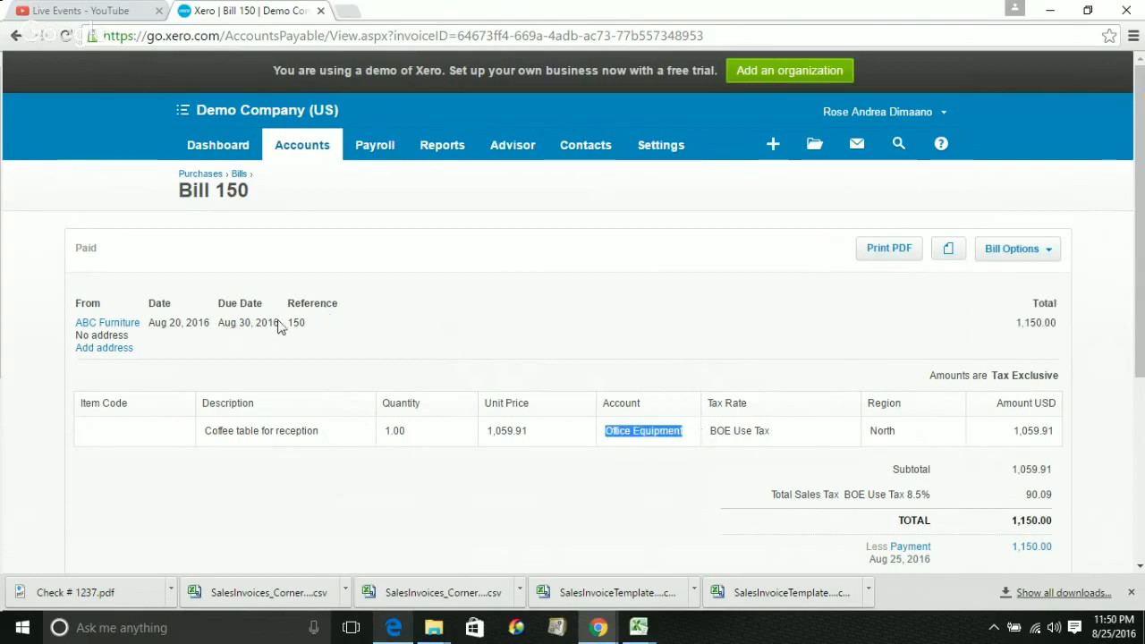
pyautogui.click(146, 322)
pyautogui.moveTo(146, 322); pyautogui.dragTo(64, 347)
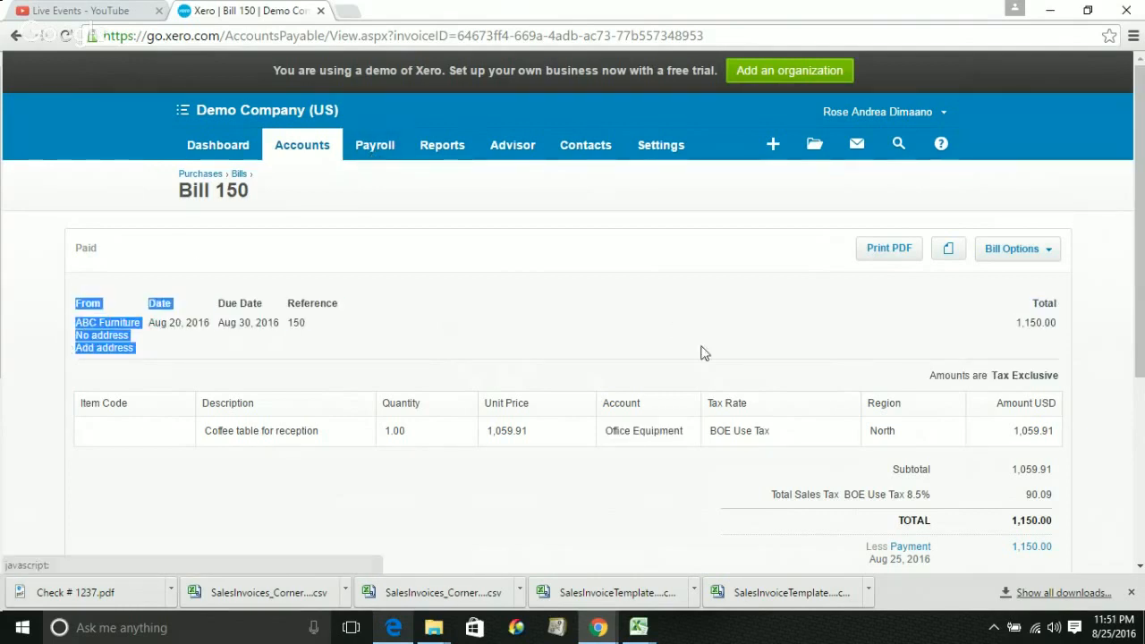
# Copy the paid ABC Furniture bill into a new bill and set its reference to 141
pyautogui.click(1007, 255)
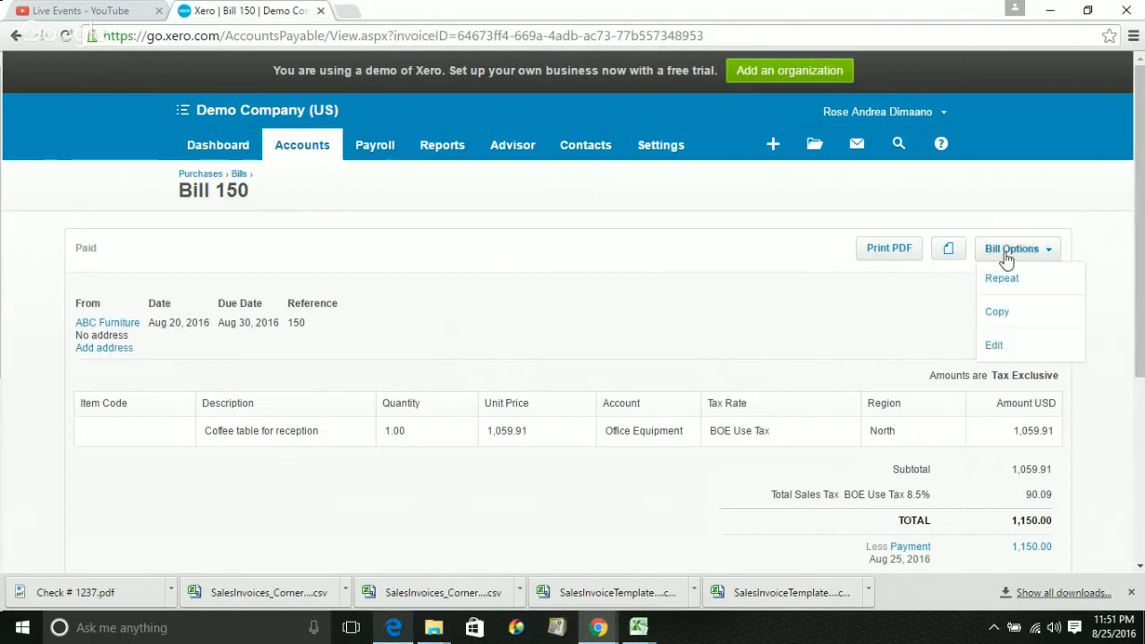
pyautogui.click(1011, 315)
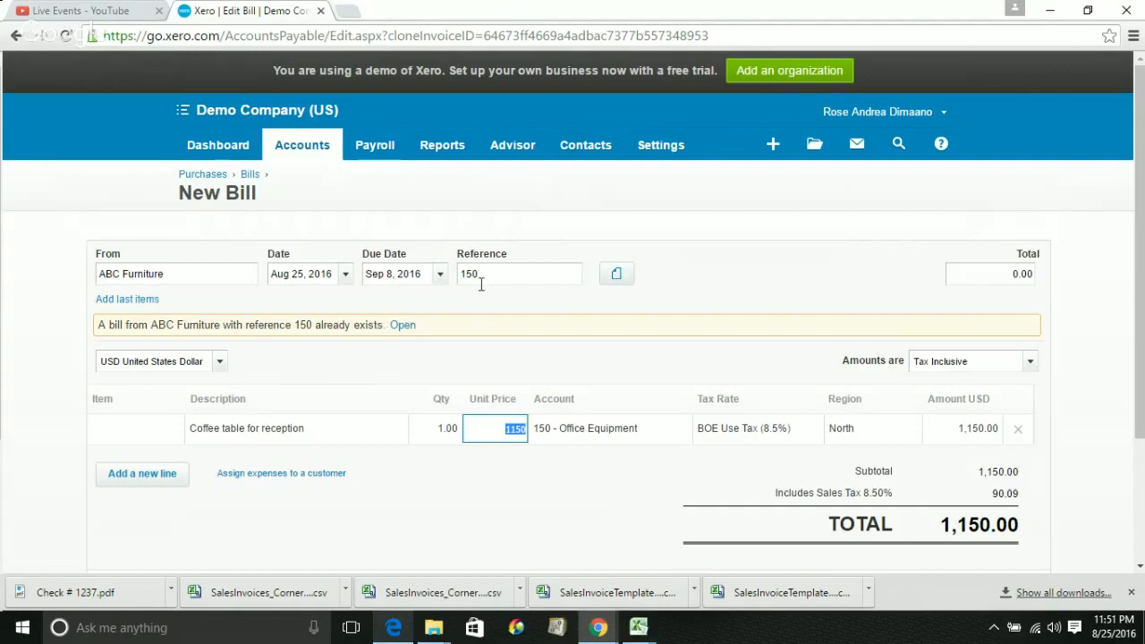
pyautogui.click(510, 270)
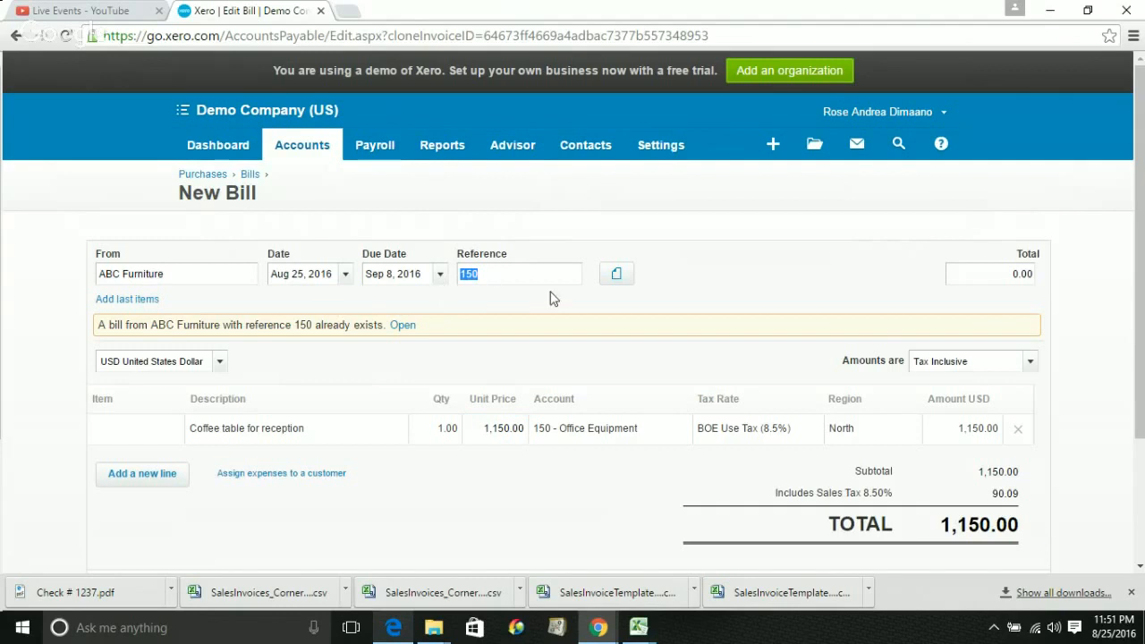
pyautogui.write('141')
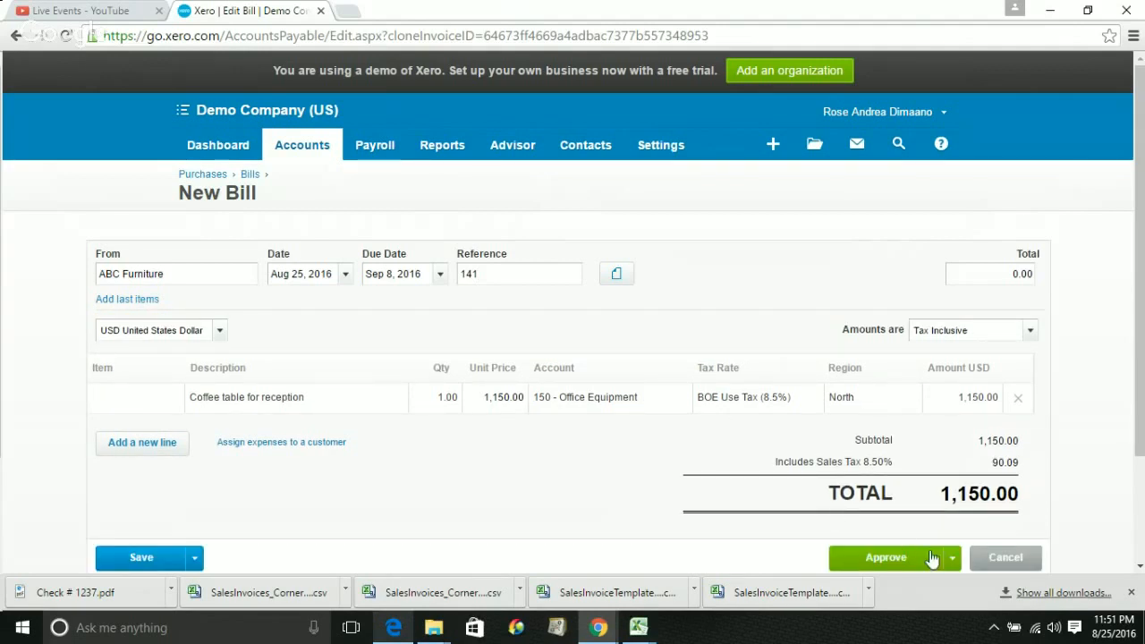
# Check the approval options and approve the copied ABC Furniture bill
pyautogui.moveTo(1143, 302); pyautogui.dragTo(1143, 406)
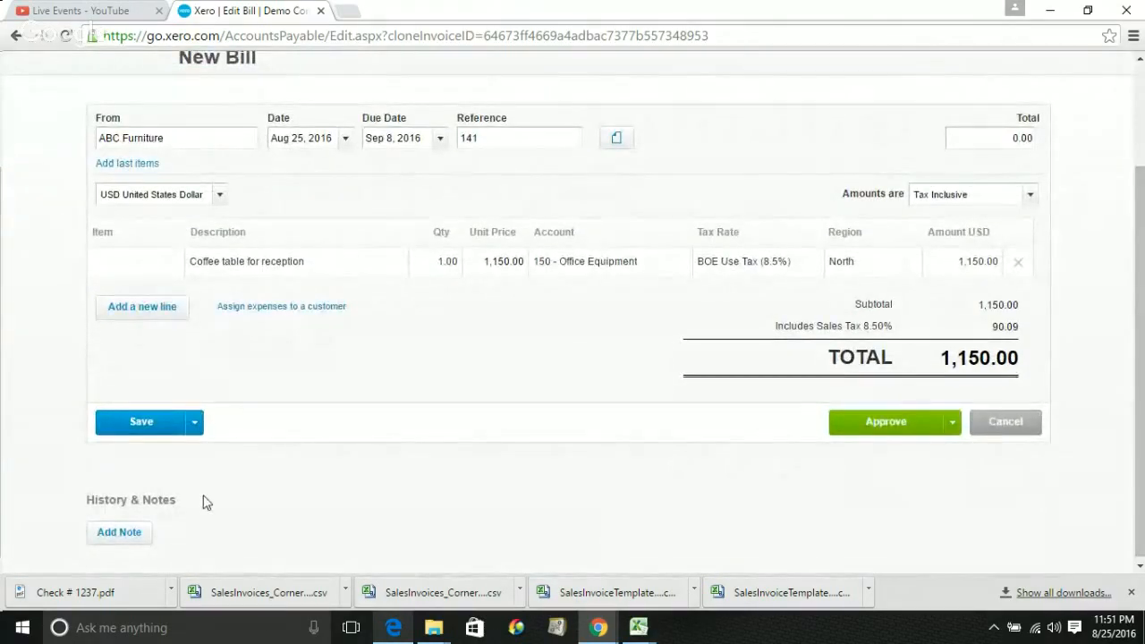
pyautogui.click(951, 422)
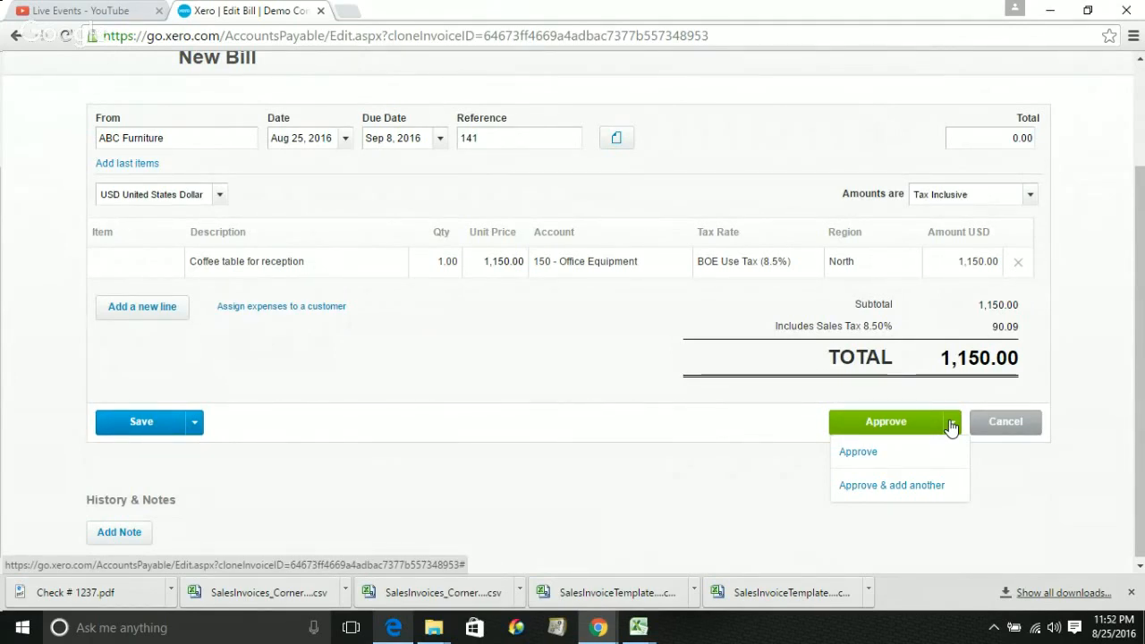
pyautogui.click(1056, 421)
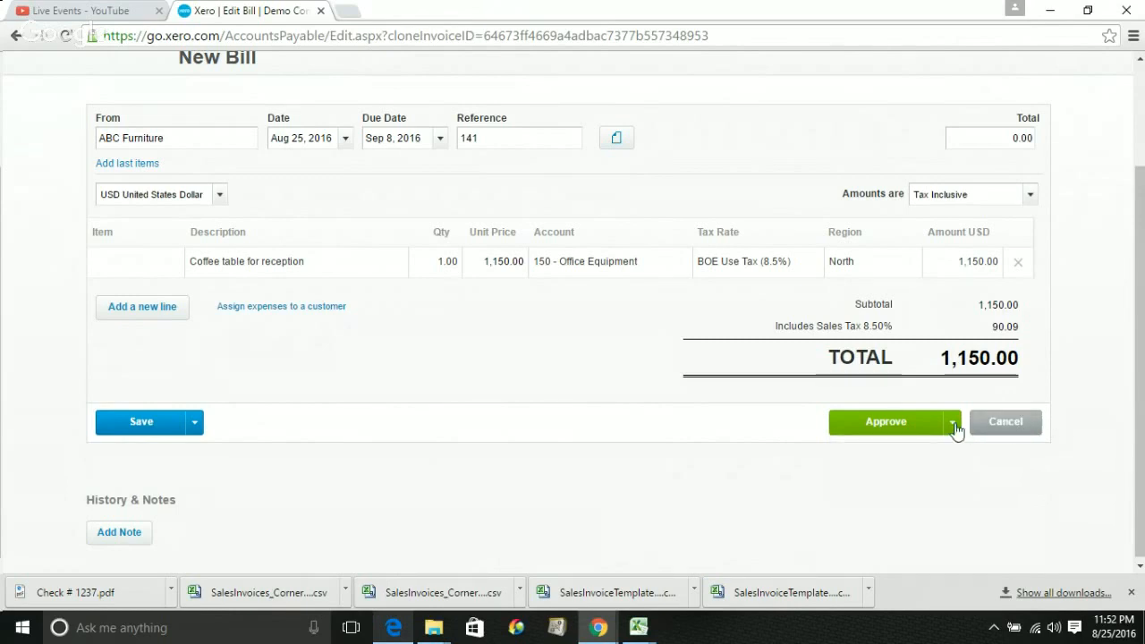
pyautogui.click(917, 427)
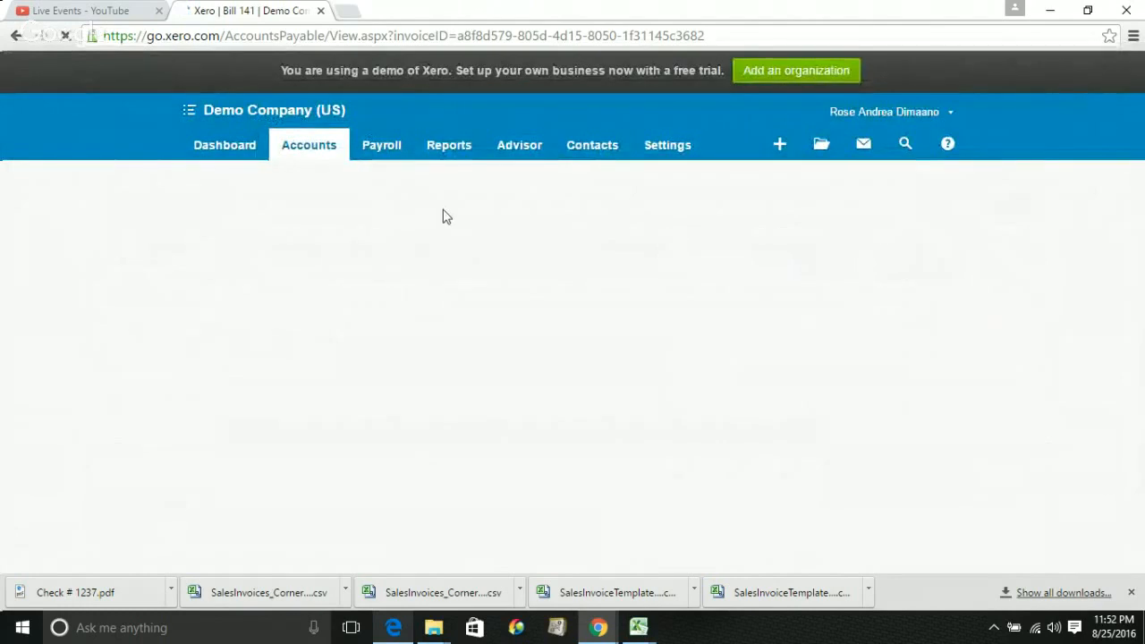
# Look over the approved bill 141, return to the Bills list and review the bills awaiting payment
pyautogui.click(324, 148)
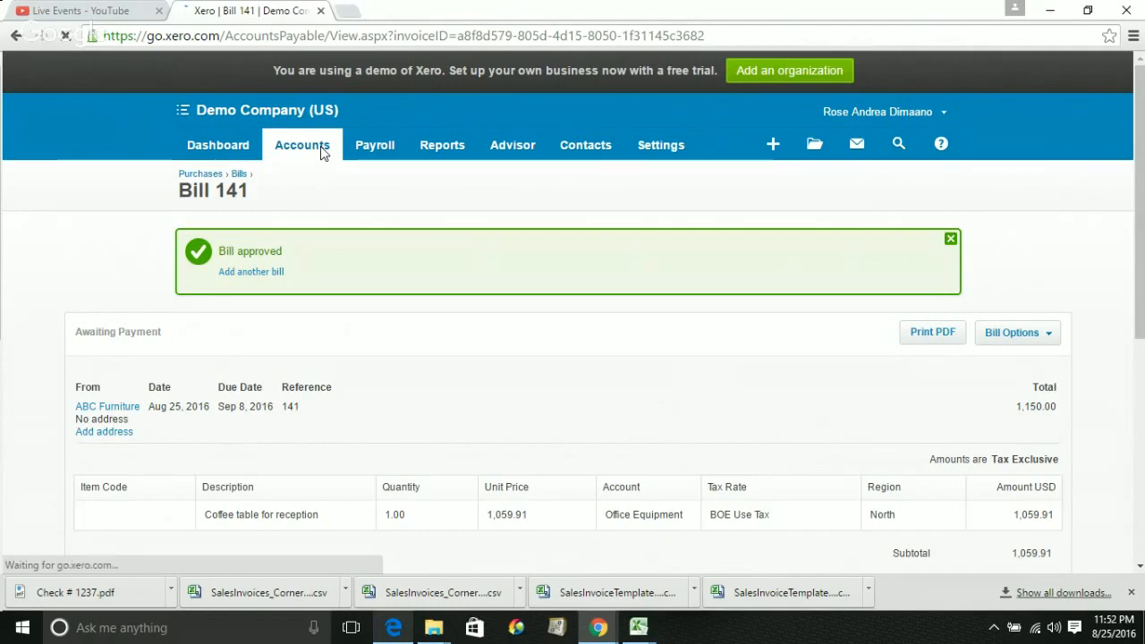
pyautogui.scroll(-5, 324, 152)
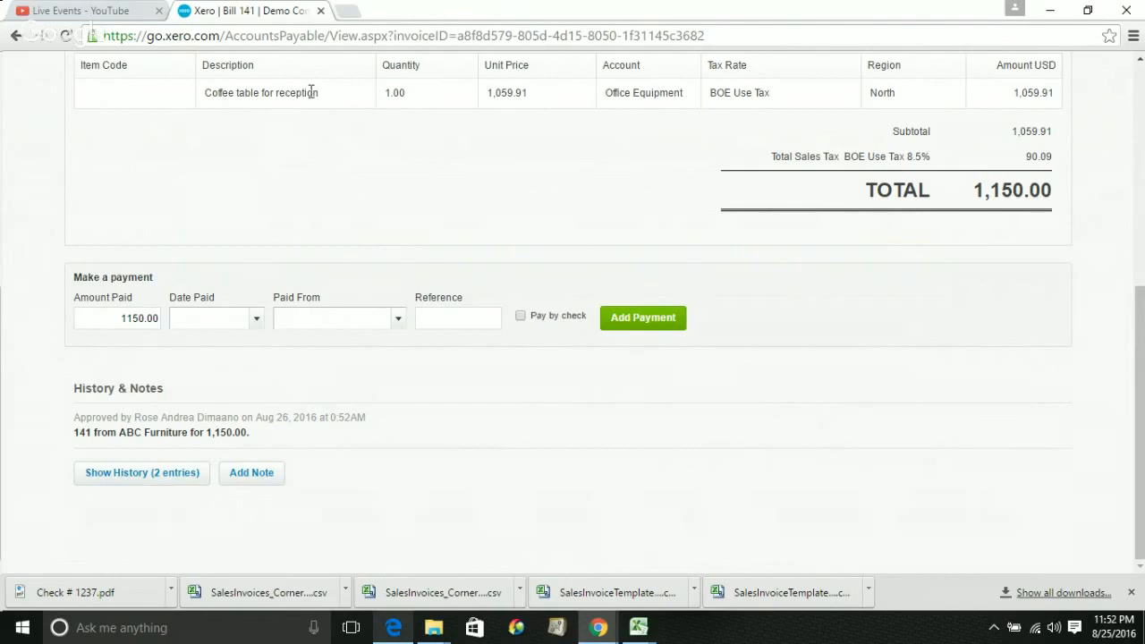
pyautogui.scroll(5, 394, 242)
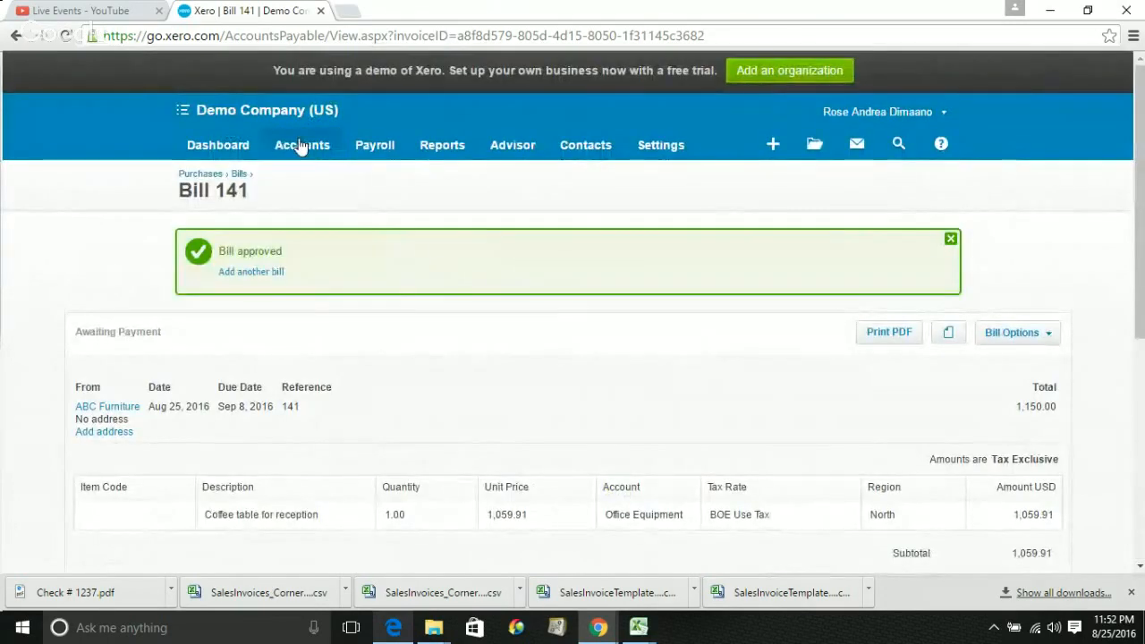
pyautogui.click(304, 146)
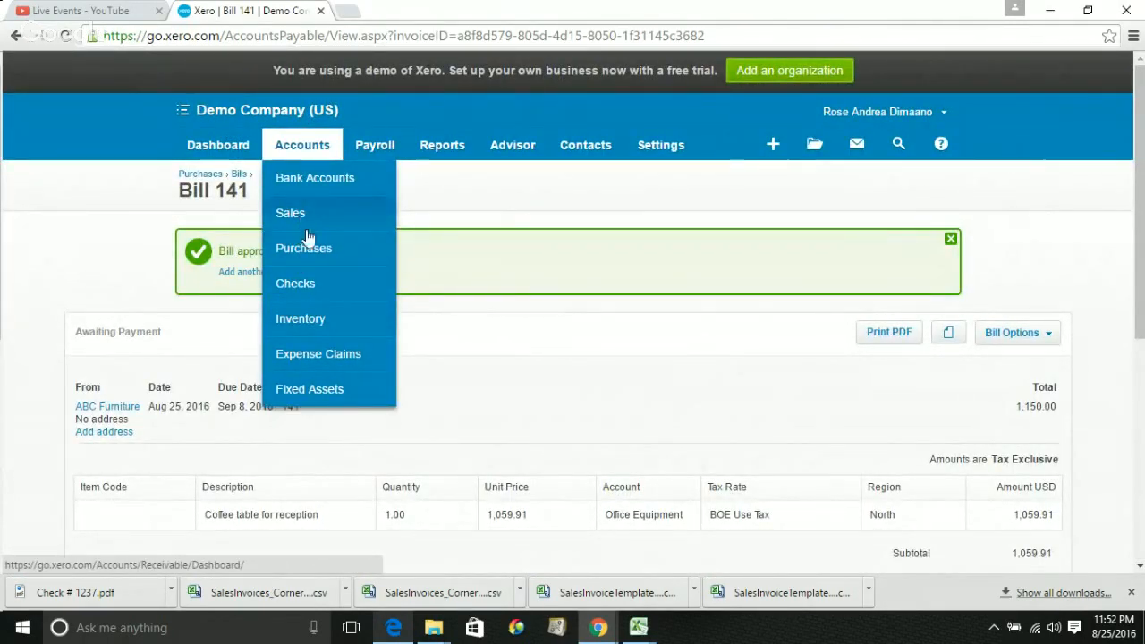
pyautogui.moveTo(314, 246); pyautogui.dragTo(387, 241)
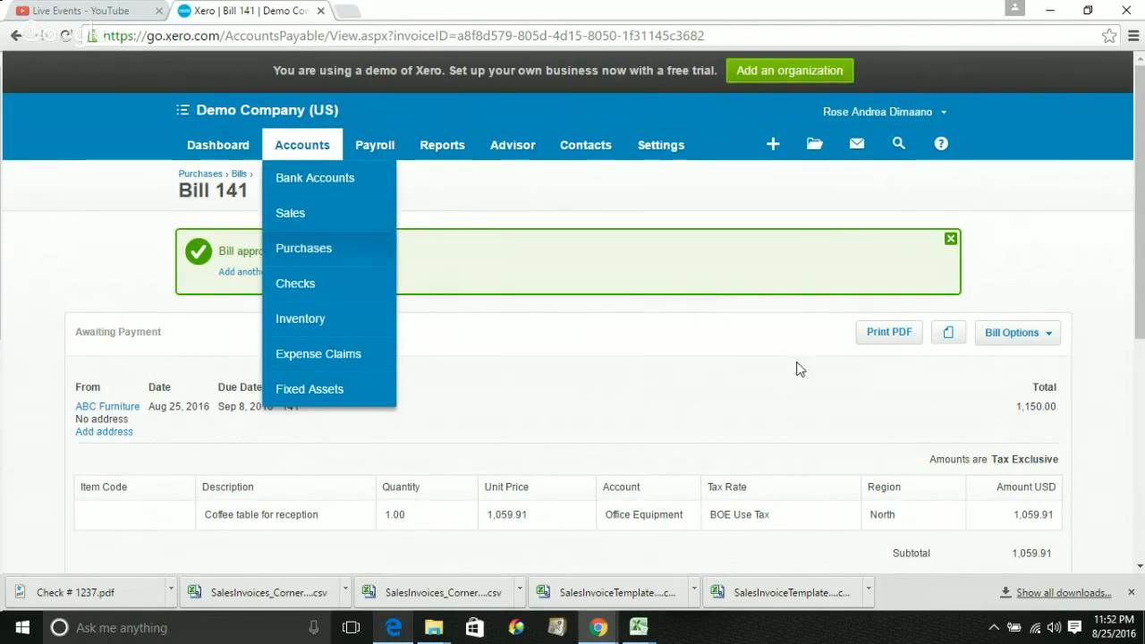
pyautogui.click(239, 175)
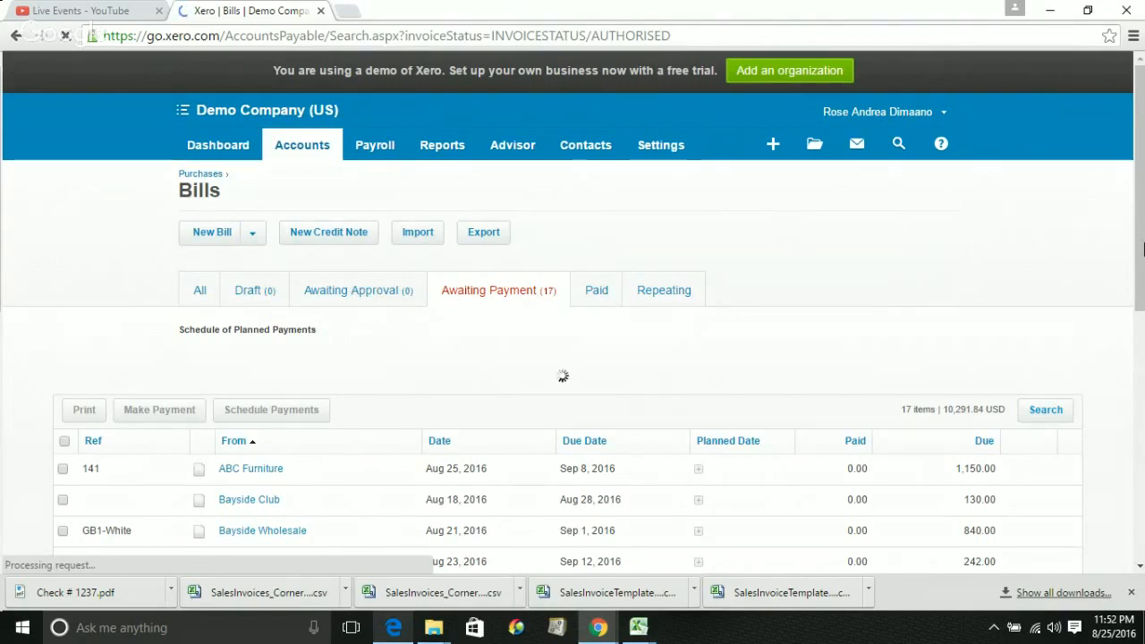
pyautogui.moveTo(1141, 251); pyautogui.dragTo(1141, 278)
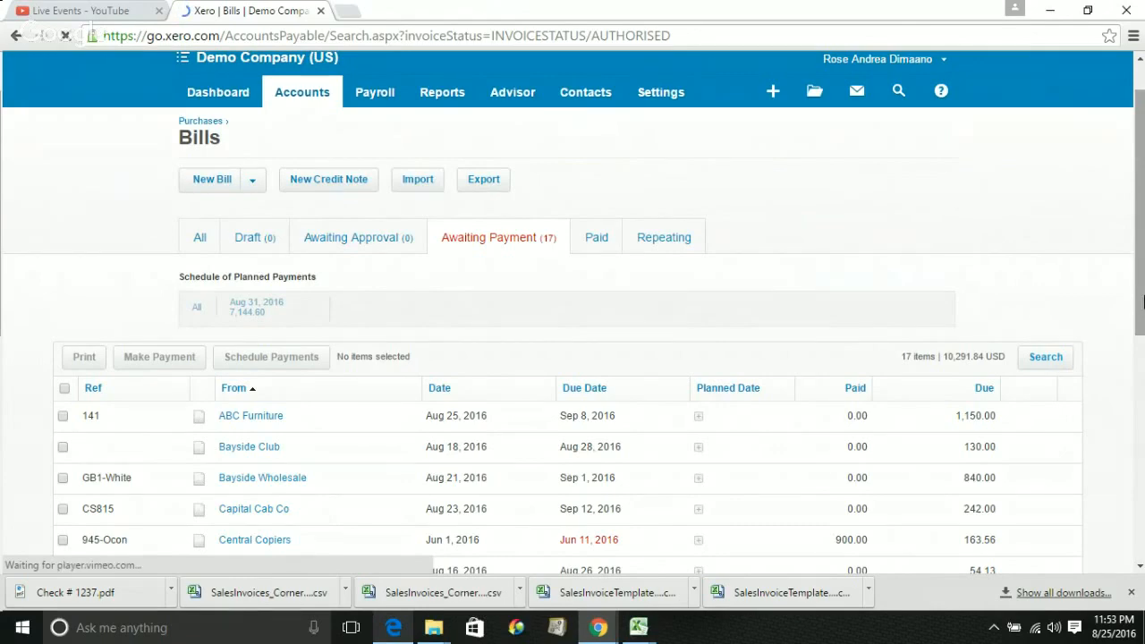
# Select ABC Furniture bill 141, SMART Agency bills SM0210 and SM0195, and the US Treasury PR-0002 bills of 695.23 and 513.47
pyautogui.scroll(-1, 1142, 303)
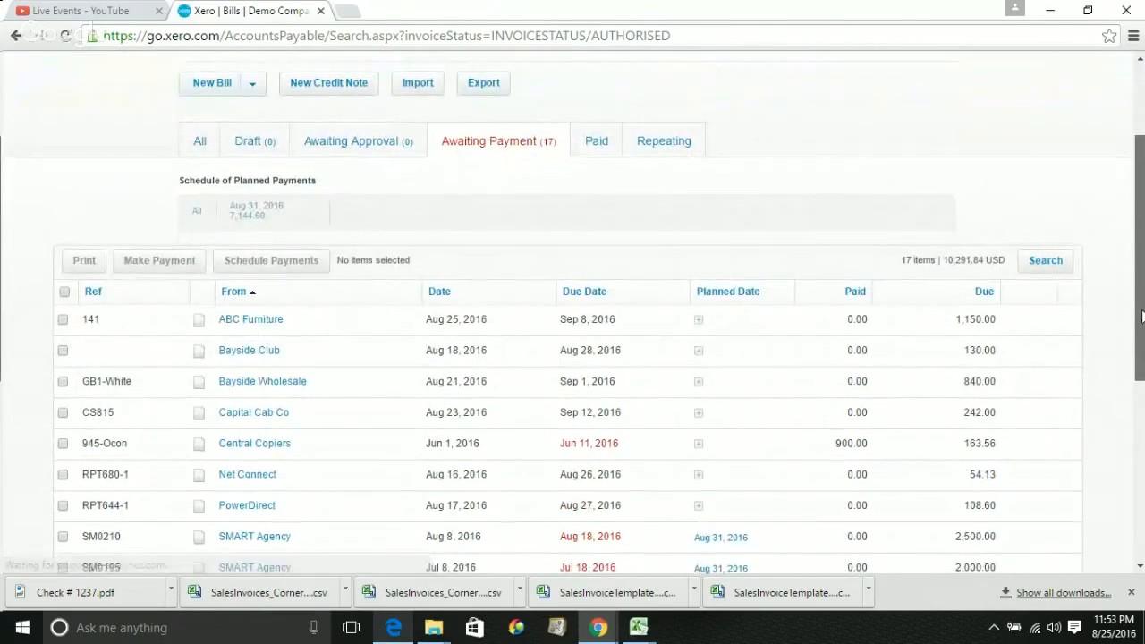
pyautogui.scroll(-2, 1142, 315)
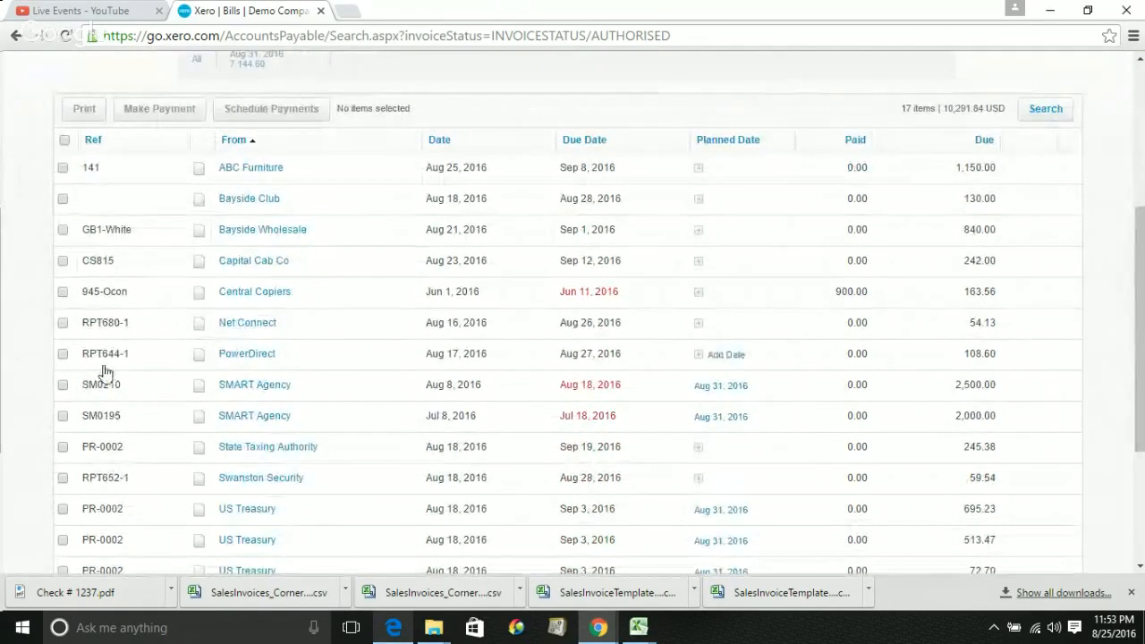
pyautogui.click(62, 386)
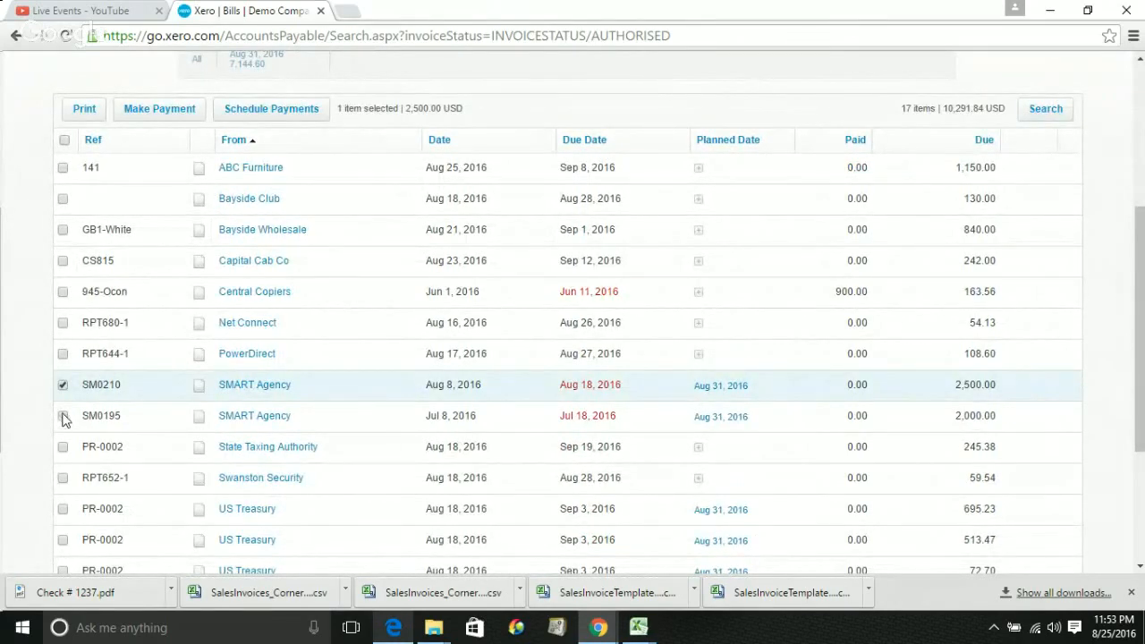
pyautogui.click(63, 417)
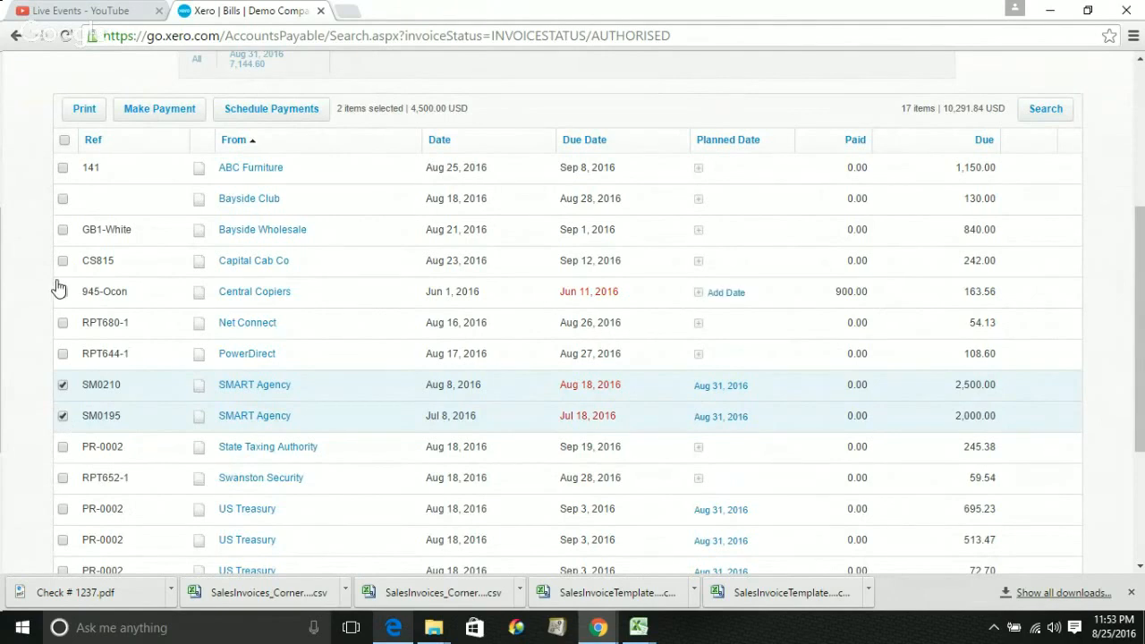
pyautogui.click(64, 416)
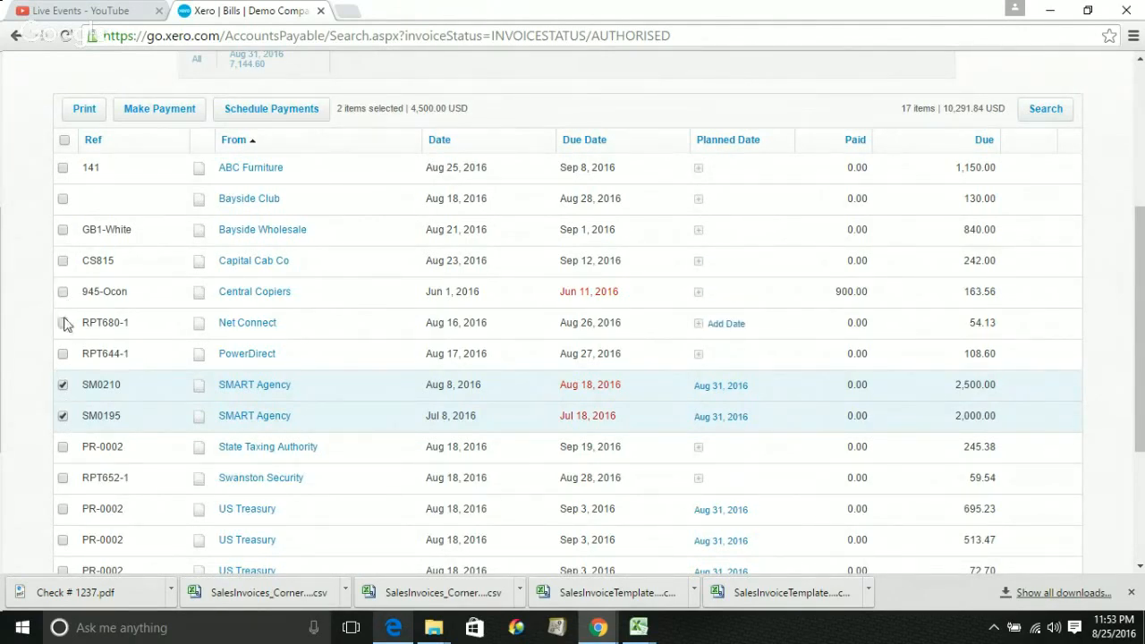
pyautogui.click(63, 168)
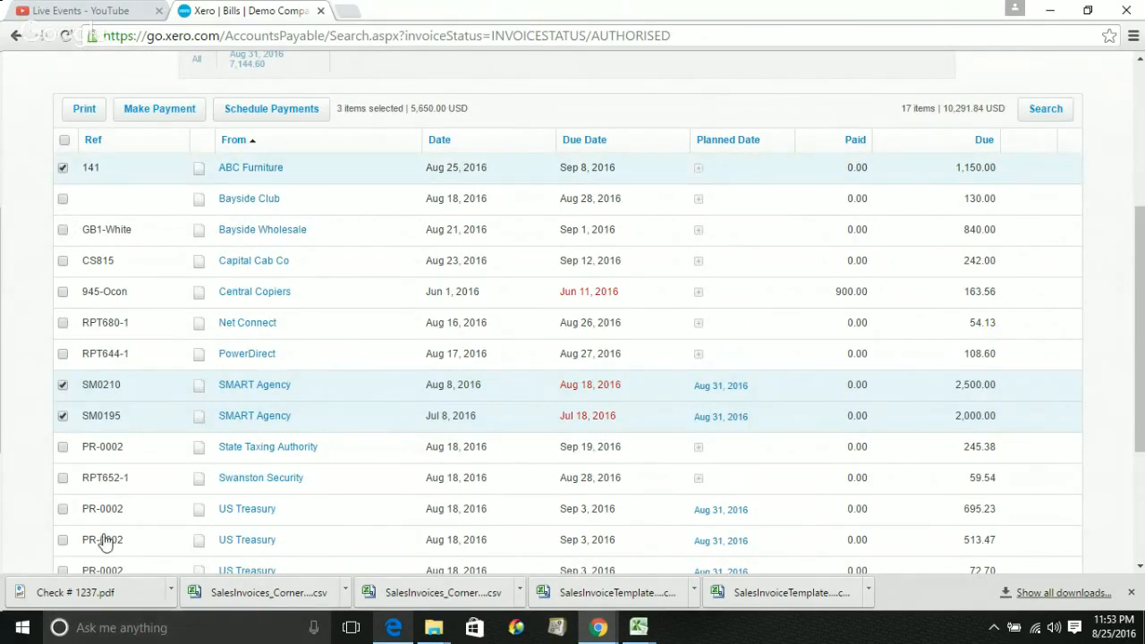
pyautogui.click(62, 510)
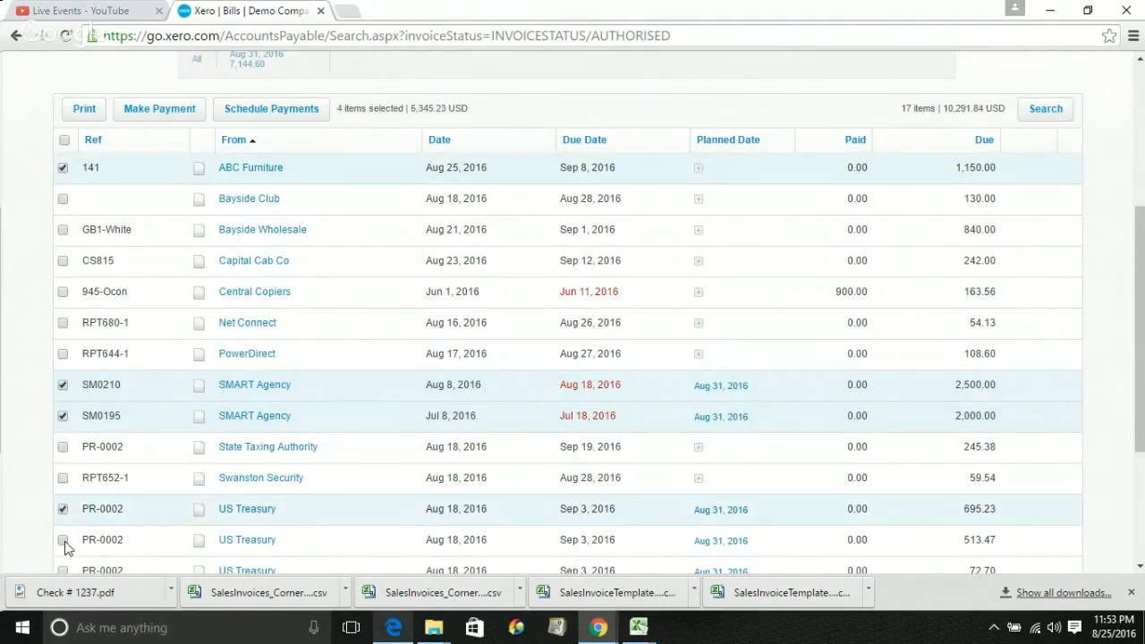
pyautogui.click(64, 541)
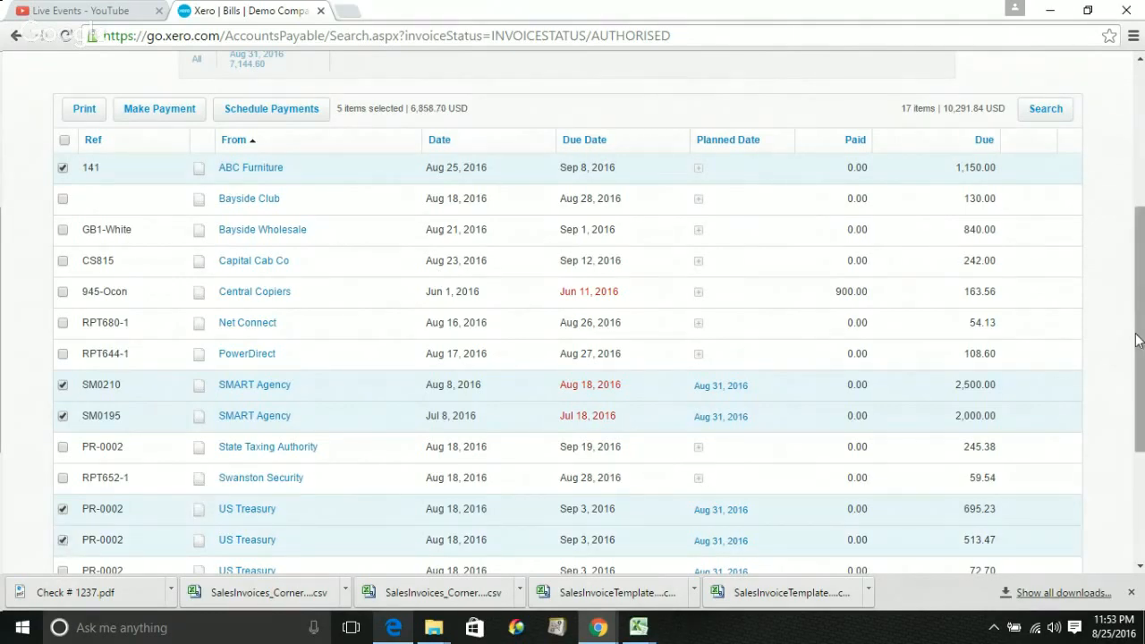
# Start making payment for the selected bills, choosing Batch Payment as the payment method
pyautogui.moveTo(1141, 336); pyautogui.dragTo(1142, 352)
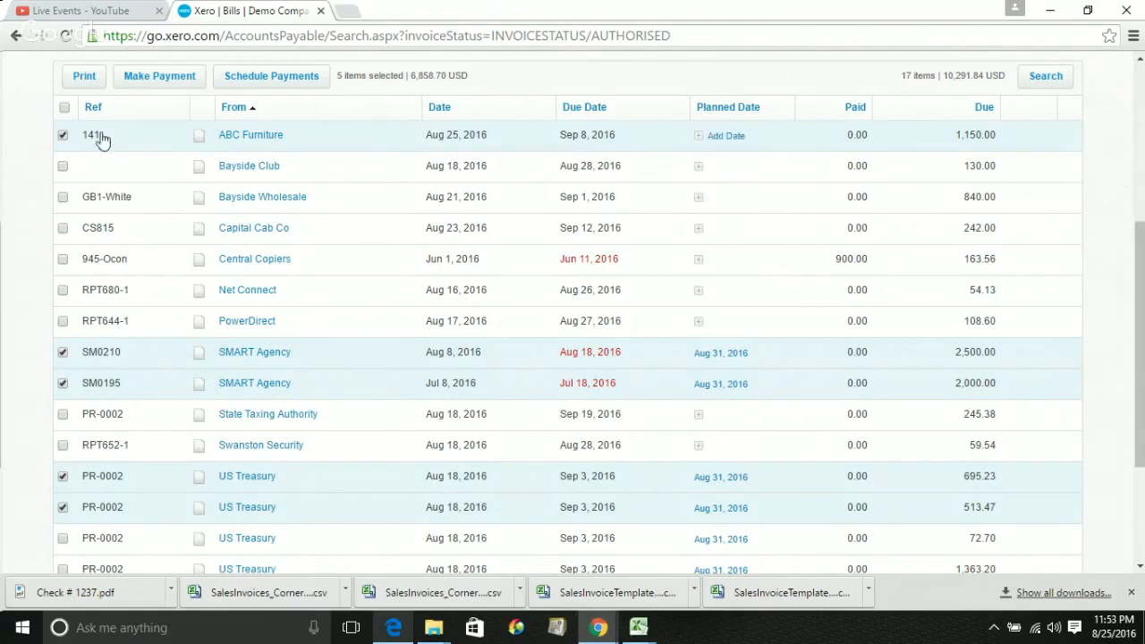
pyautogui.click(150, 83)
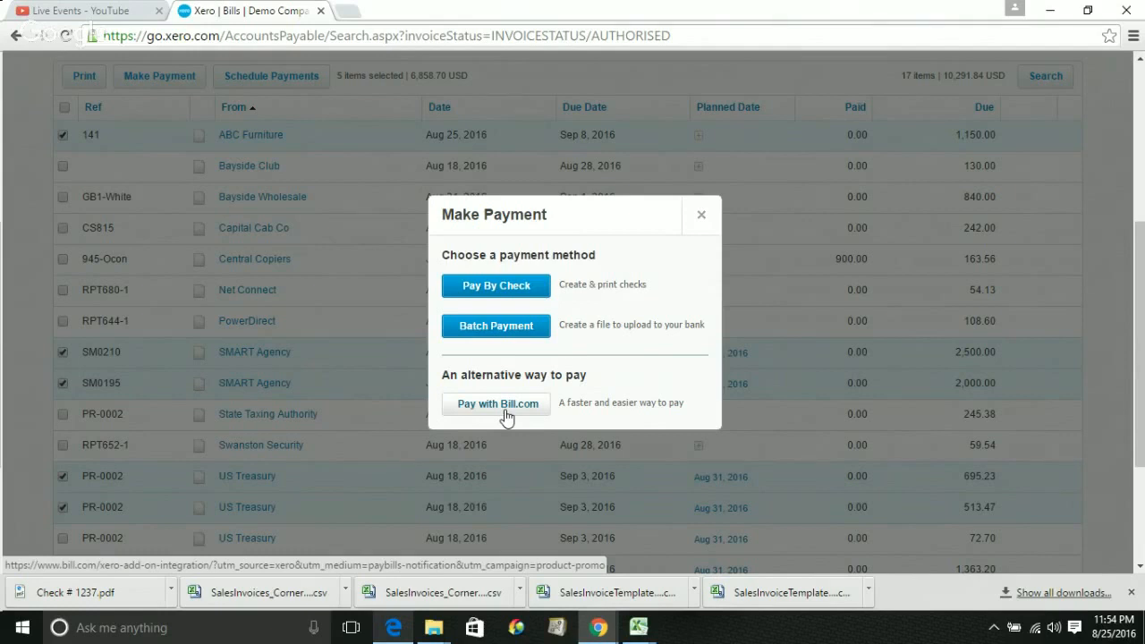
pyautogui.click(500, 327)
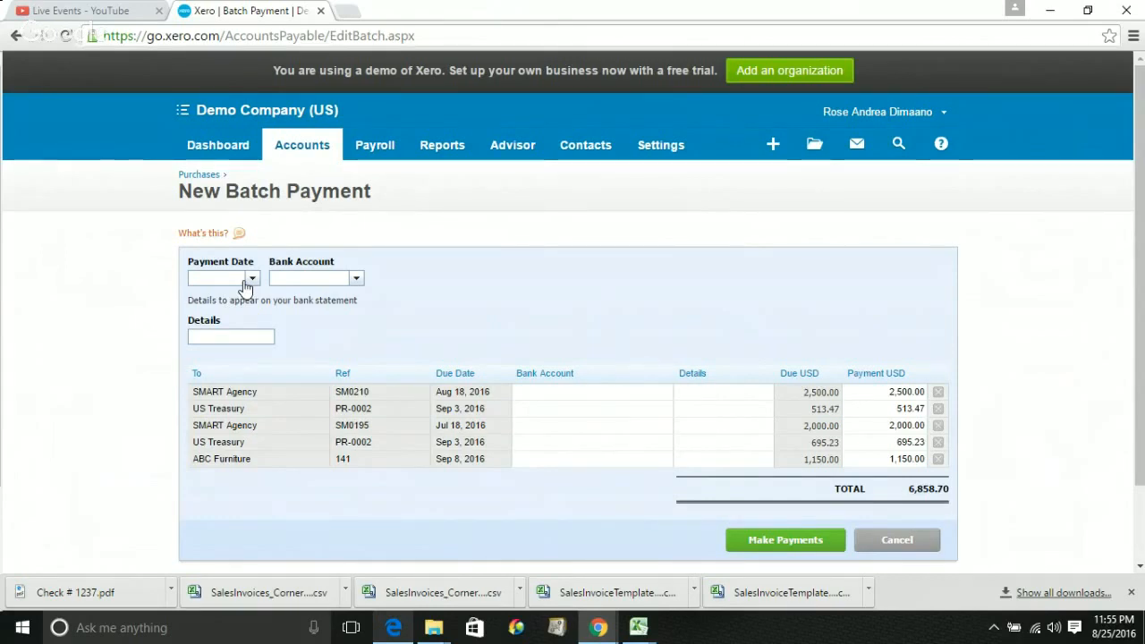
# Enter the supplier's bank account number on the SMART Agency SM0210 line of the batch payment
pyautogui.click(698, 394)
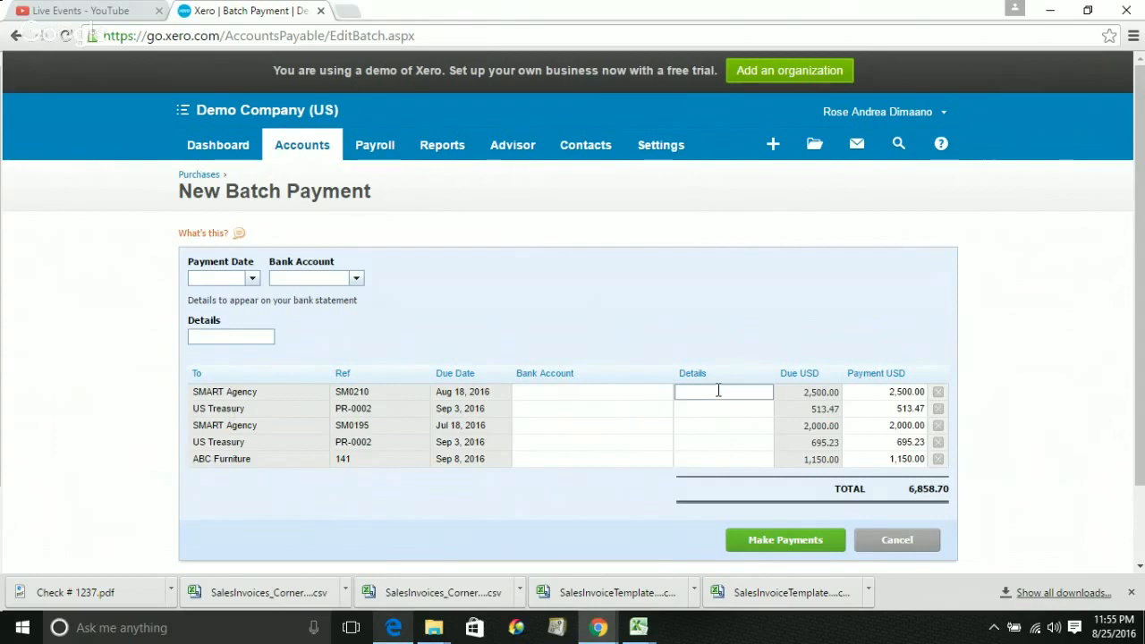
pyautogui.rightClick(589, 407)
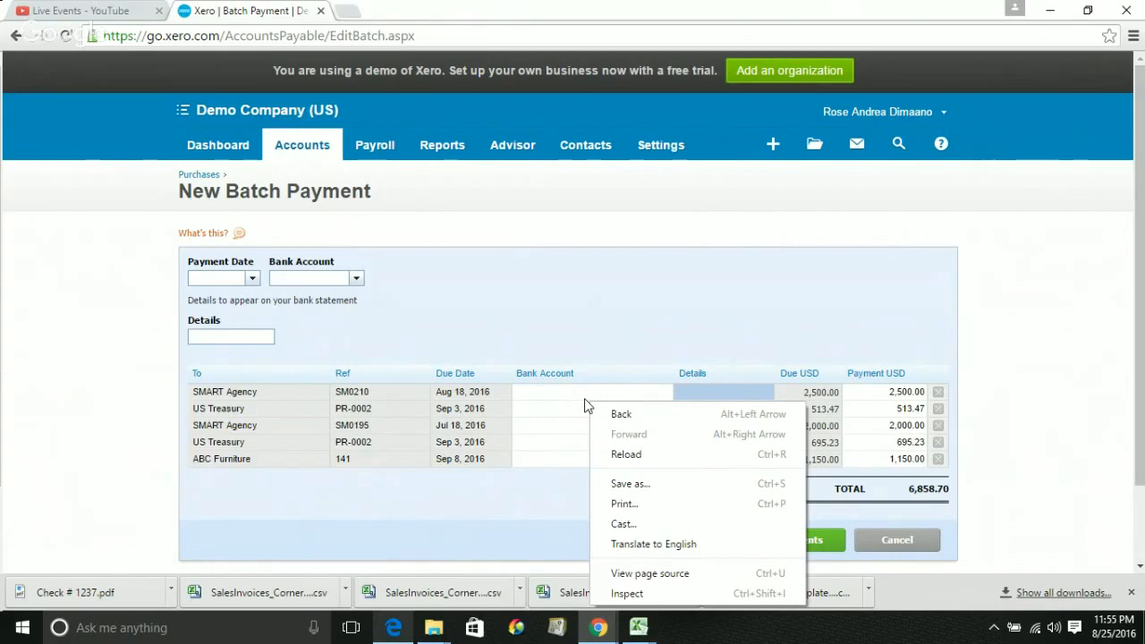
pyautogui.click(586, 399)
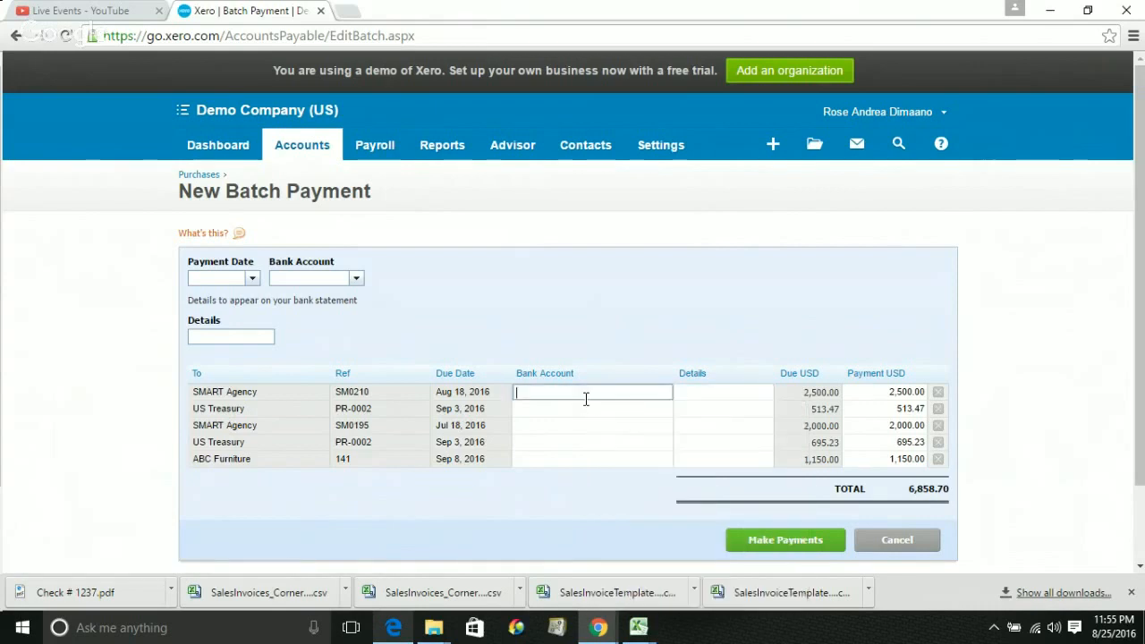
pyautogui.click(648, 411)
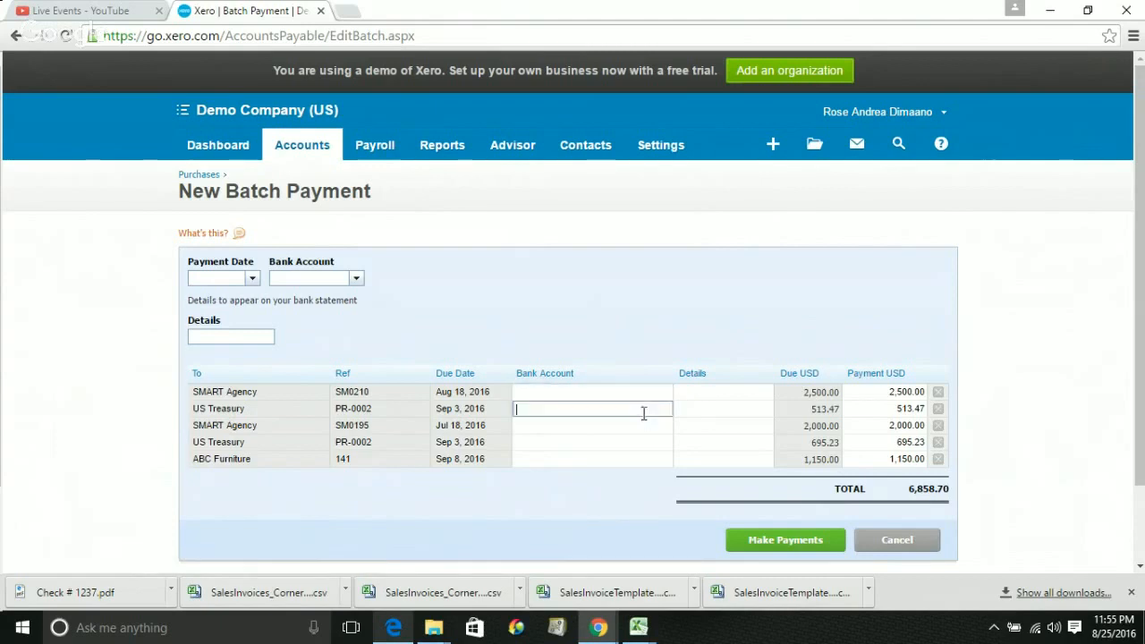
pyautogui.click(599, 391)
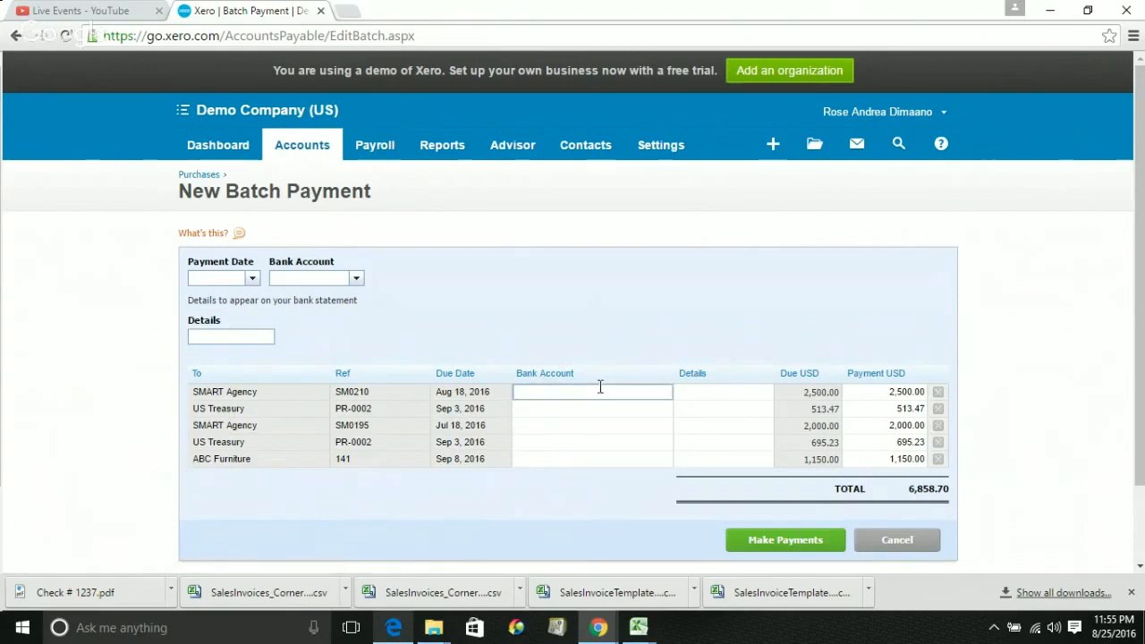
pyautogui.write('12-345-3455')
# Copy the bank account number from the SM0210 line to the US Treasury line of 513.47
pyautogui.click(589, 411)
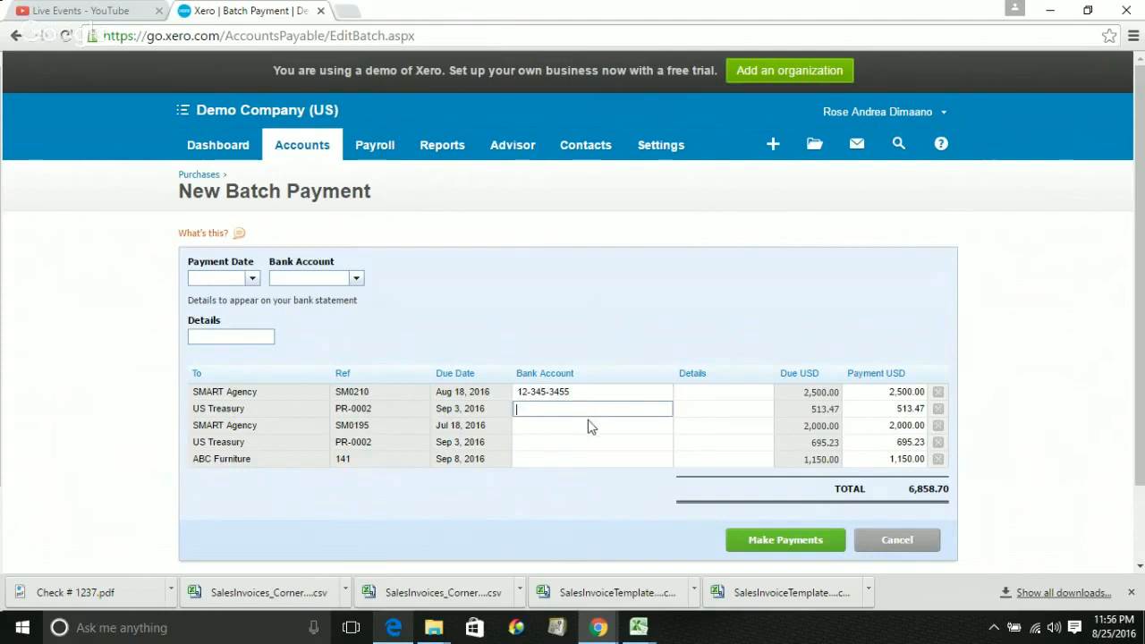
pyautogui.click(567, 399)
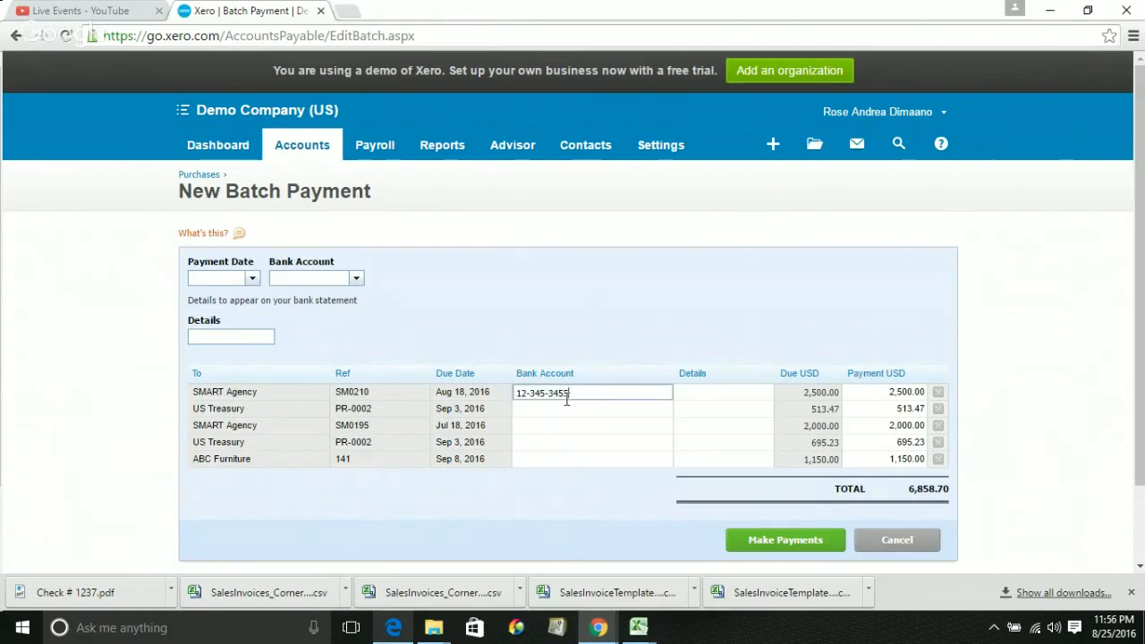
pyautogui.scroll(-1, 561, 424)
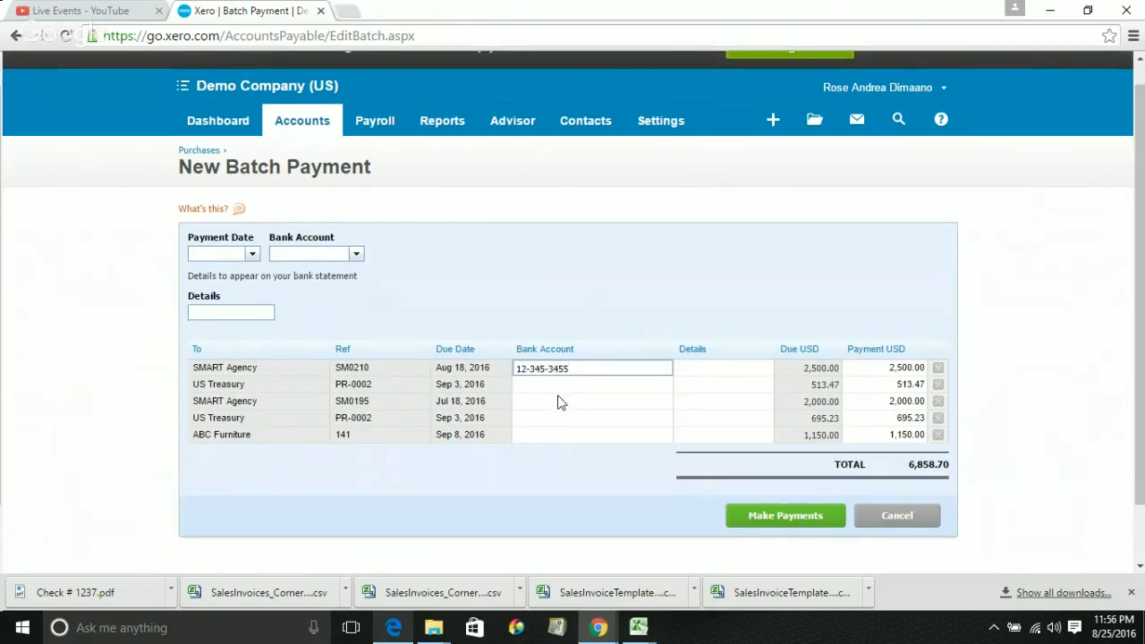
pyautogui.tripleClick(523, 370)
pyautogui.hotkey('ctrl', 'c')
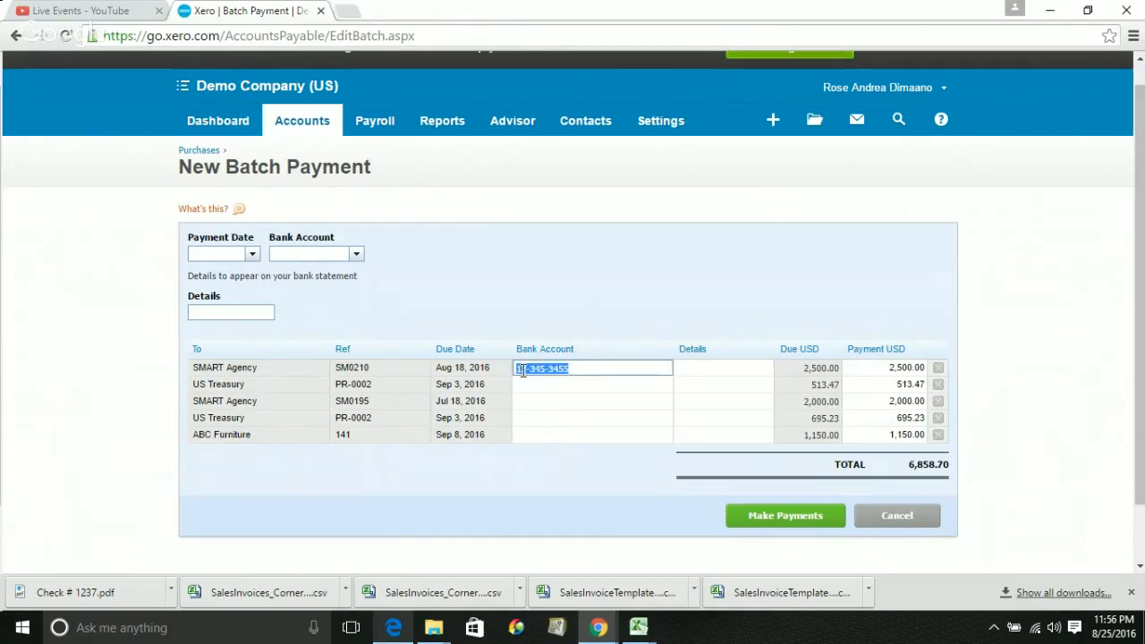
pyautogui.click(534, 386)
pyautogui.hotkey('ctrl', 'v')
# Enter a different bank account number on the SMART Agency SM0195 line
pyautogui.click(541, 402)
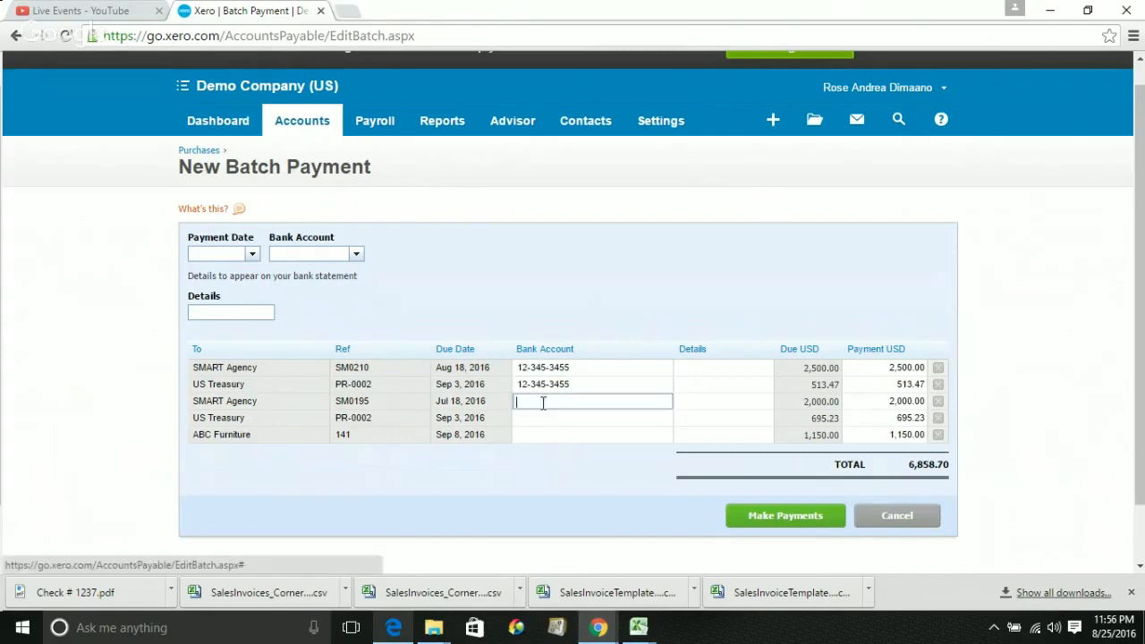
pyautogui.write('12')
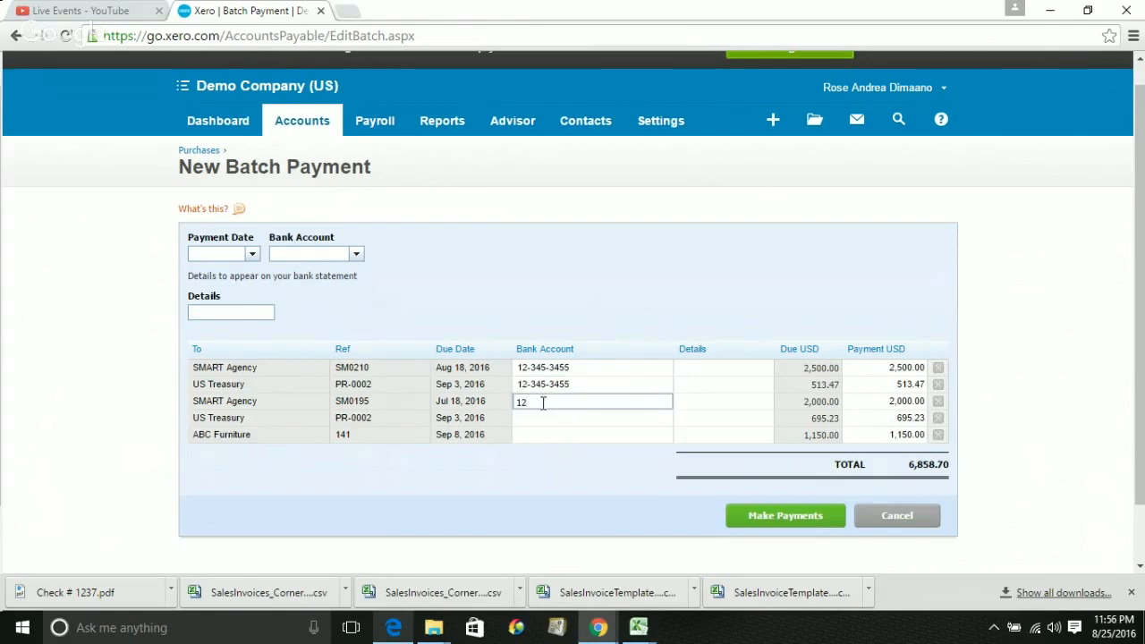
pyautogui.write('-435')
pyautogui.write('-435')
pyautogui.write('2')
# Copy the SM0195 bank account number to the ABC Furniture and 695.23 US Treasury lines, changing the last two digits on the US Treasury line
pyautogui.hotkey('ctrl', 'a')
pyautogui.click(554, 433)
pyautogui.write('12-436-4352')
pyautogui.click(546, 418)
pyautogui.write('12-436-4352')
pyautogui.press('BackSpace')
pyautogui.press('BackSpace')
pyautogui.write('33')
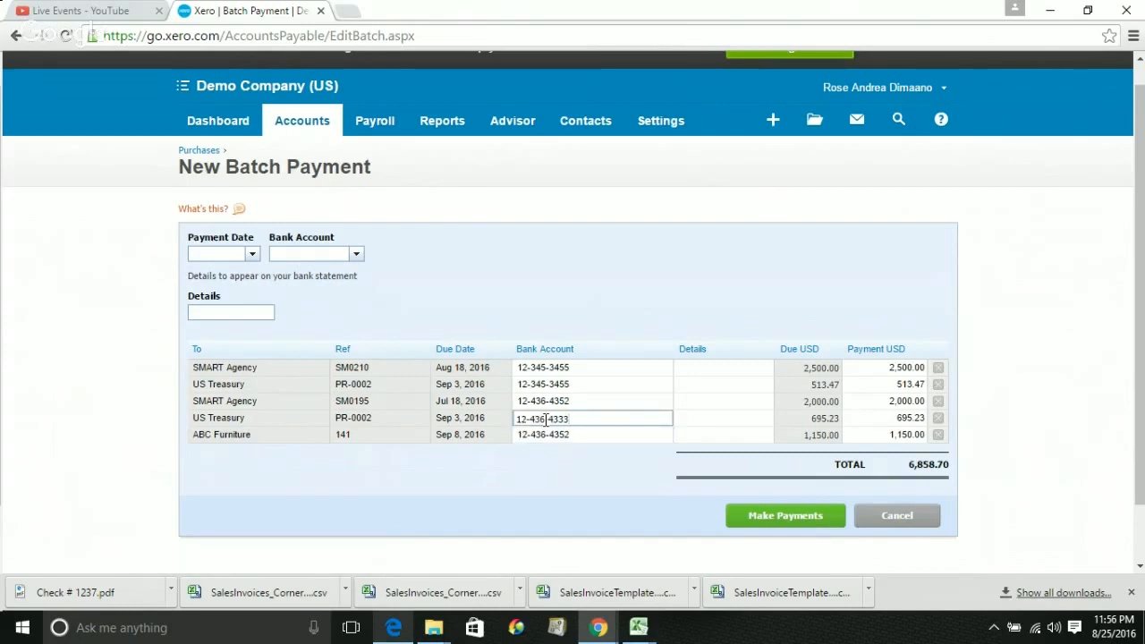
# Enter "demo" as the payment details on the SMART Agency SM0210 line
pyautogui.click(716, 373)
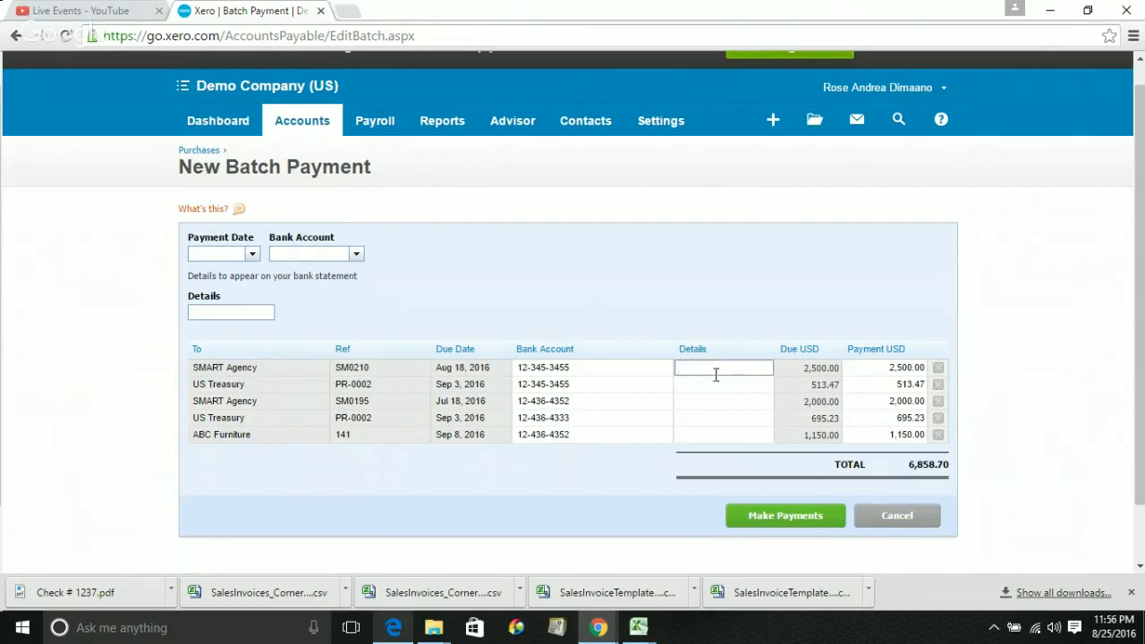
pyautogui.write('demo')
pyautogui.click(719, 390)
# Copy the "demo" details from the SM0210 line to the other four payment lines
pyautogui.click(708, 369)
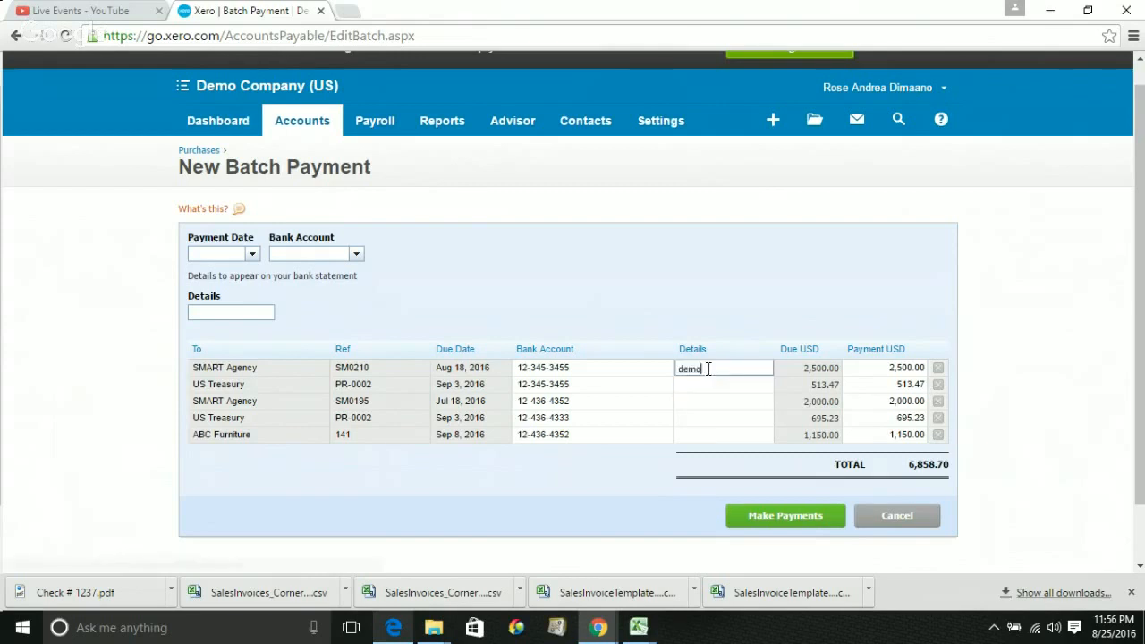
pyautogui.doubleClick(707, 368)
pyautogui.hotkey('ctrl', 'c')
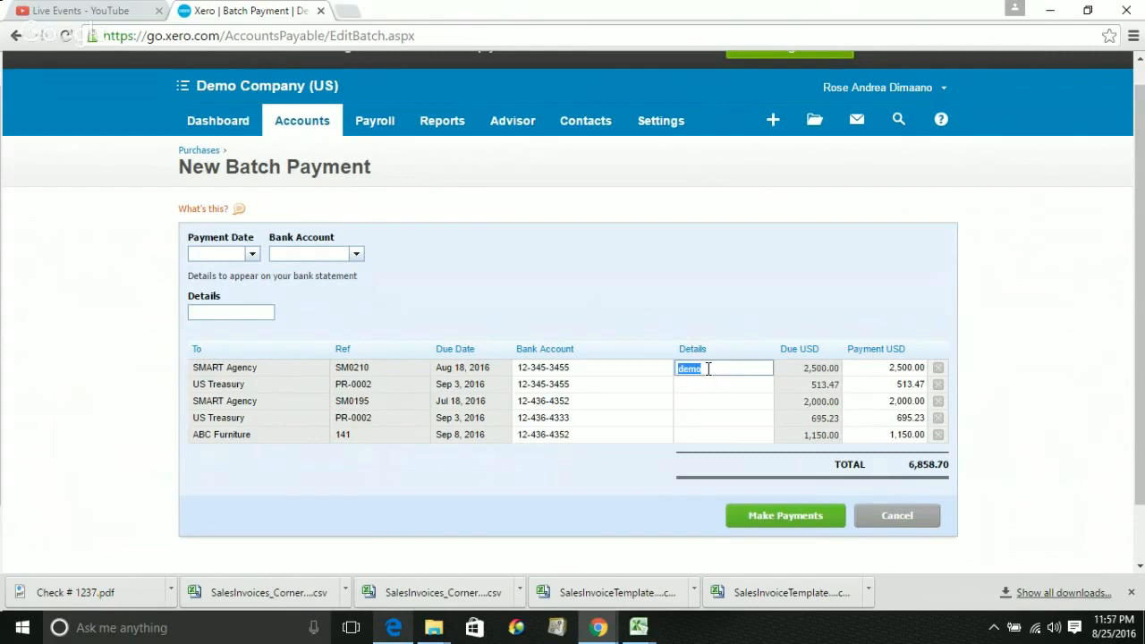
pyautogui.click(710, 384)
pyautogui.hotkey('ctrl', 'v')
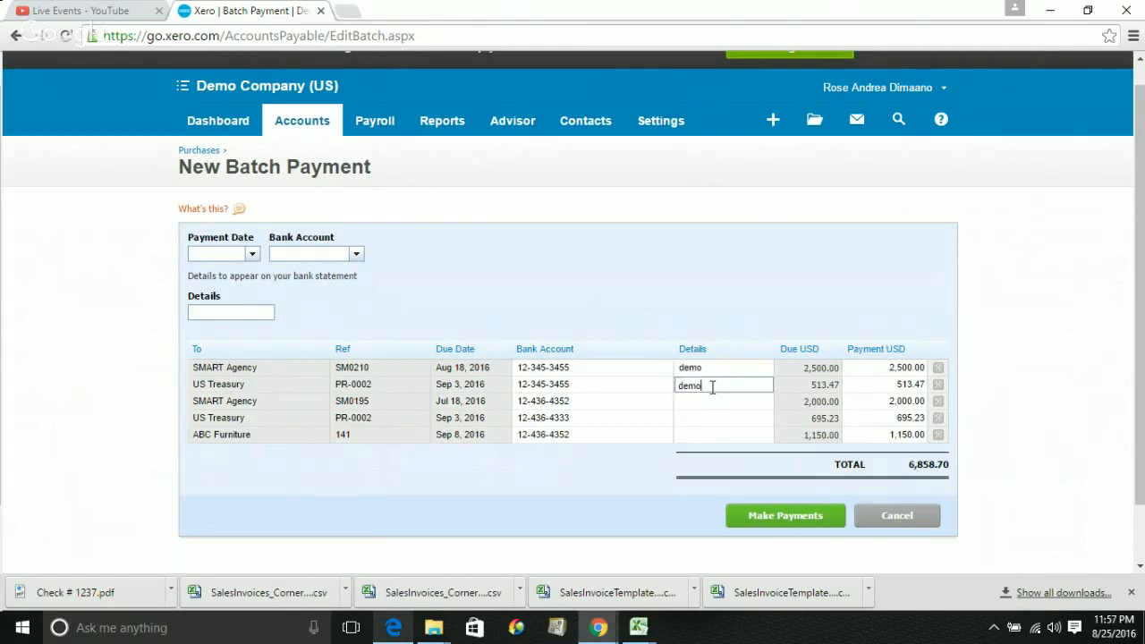
pyautogui.click(704, 403)
pyautogui.hotkey('ctrl', 'v')
pyautogui.click(709, 419)
pyautogui.hotkey('ctrl', 'v')
pyautogui.click(700, 435)
pyautogui.hotkey('ctrl', 'v')
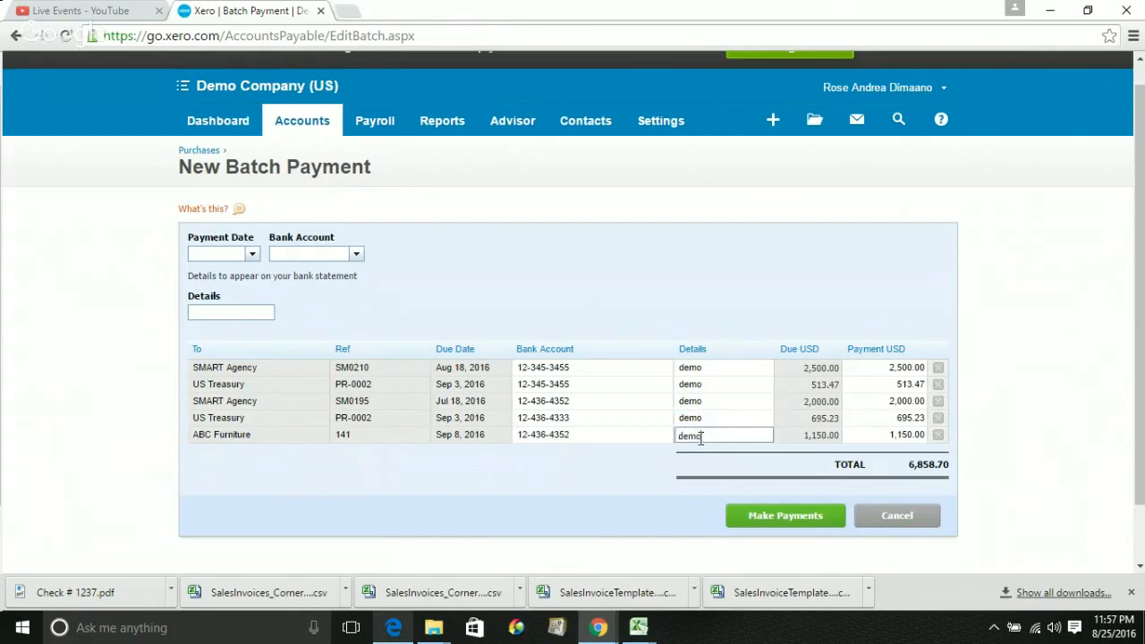
pyautogui.click(654, 271)
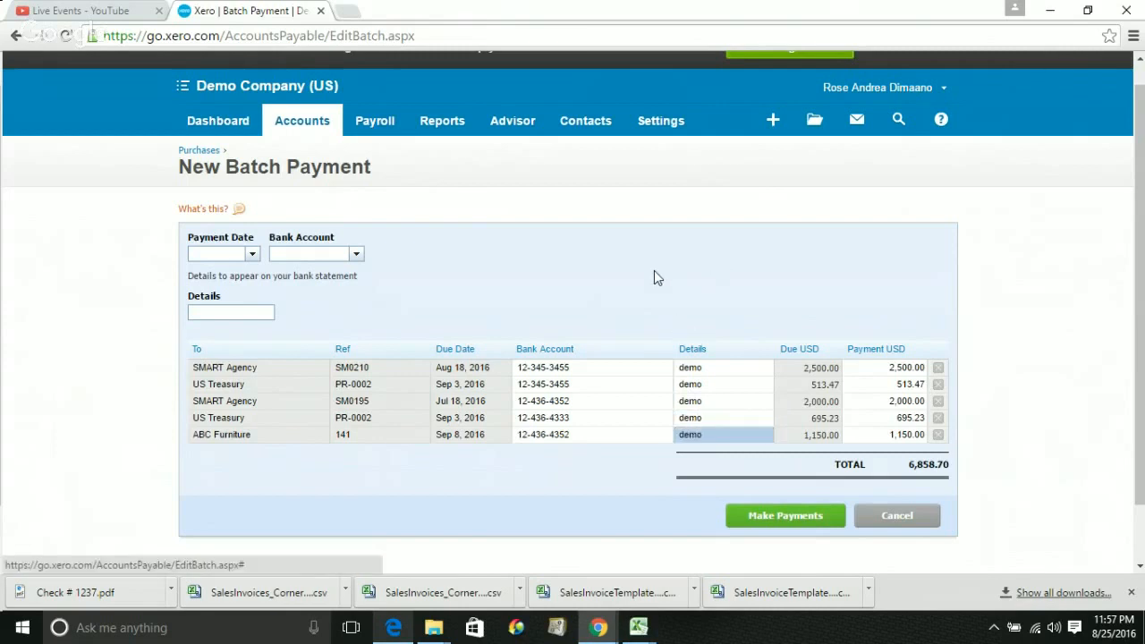
# Set the batch payment's bank statement details to "Check"
pyautogui.click(204, 315)
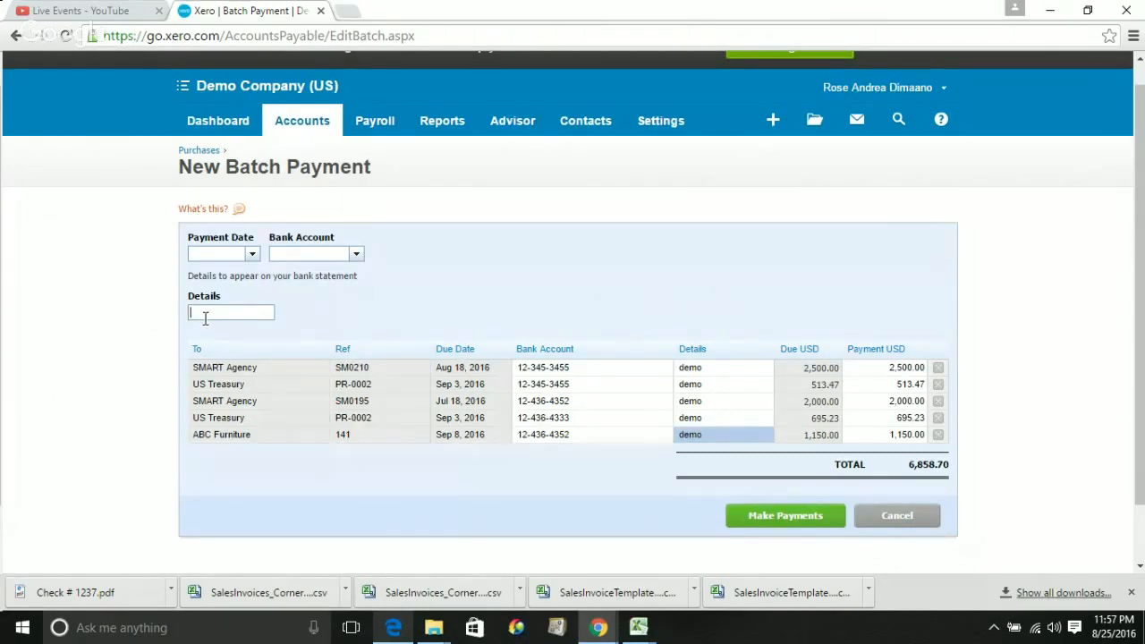
pyautogui.write('demo')
pyautogui.press('BackSpace')
pyautogui.press('BackSpace')
pyautogui.press('BackSpace')
pyautogui.press('BackSpace')
pyautogui.write('Check')
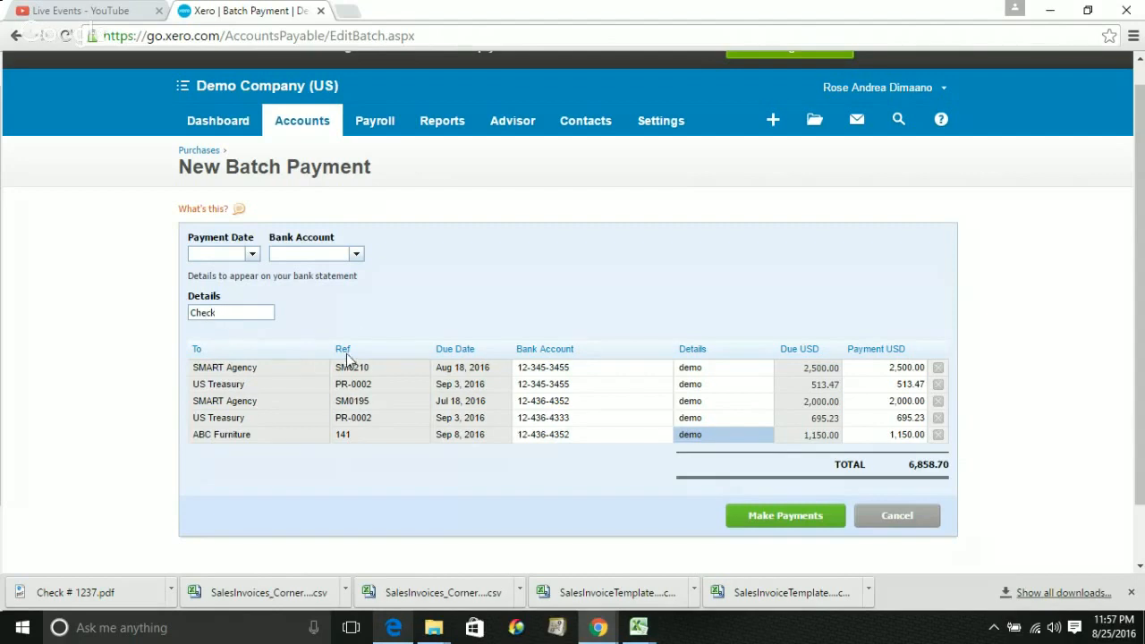
# Set the batch payment's bank account to 090 - Checking Account and its payment date to Aug 31, 2016
pyautogui.click(251, 255)
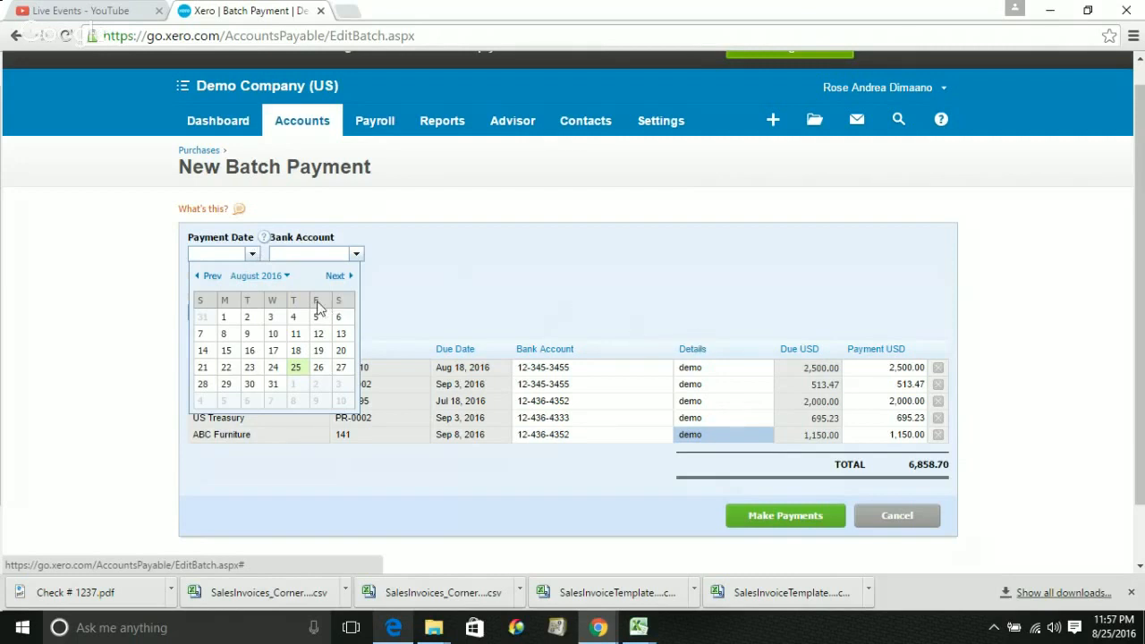
pyautogui.click(356, 256)
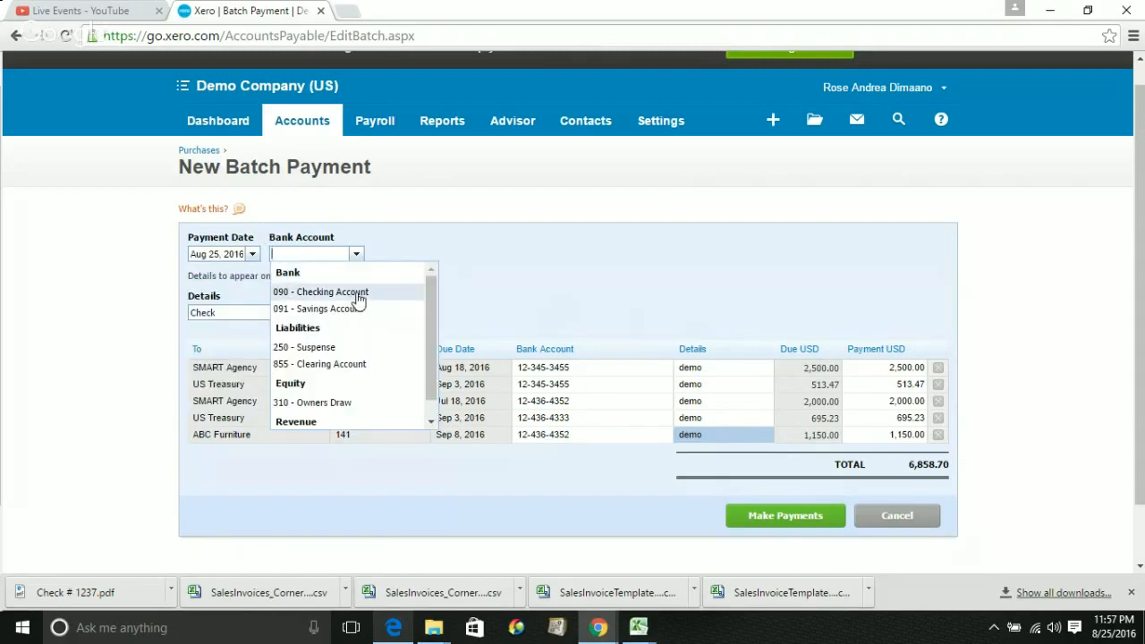
pyautogui.click(358, 295)
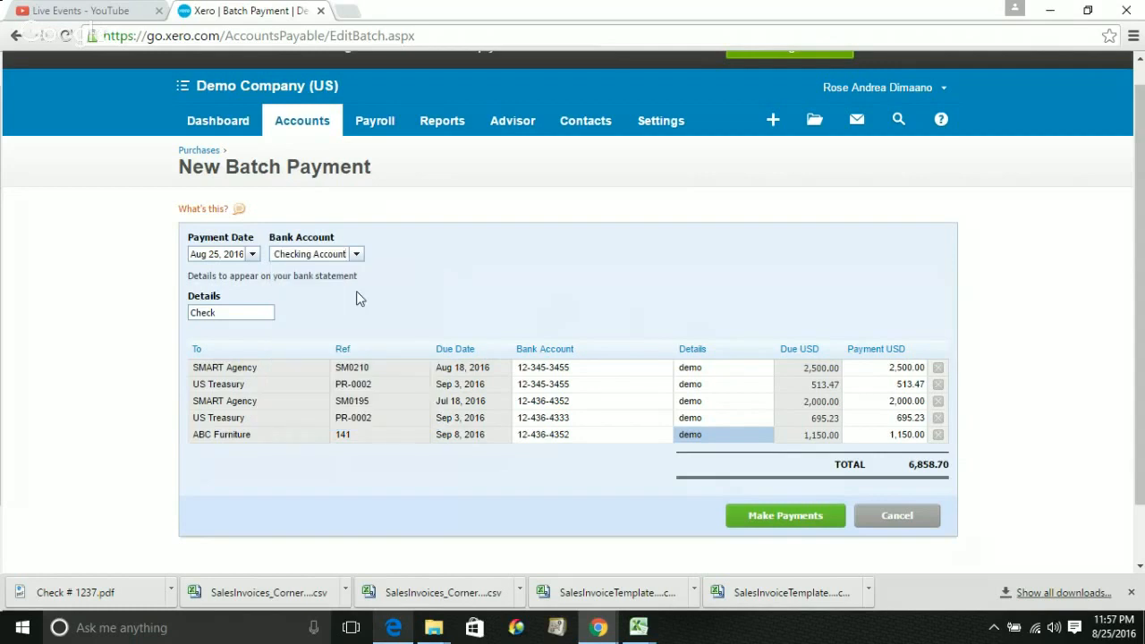
pyautogui.click(254, 256)
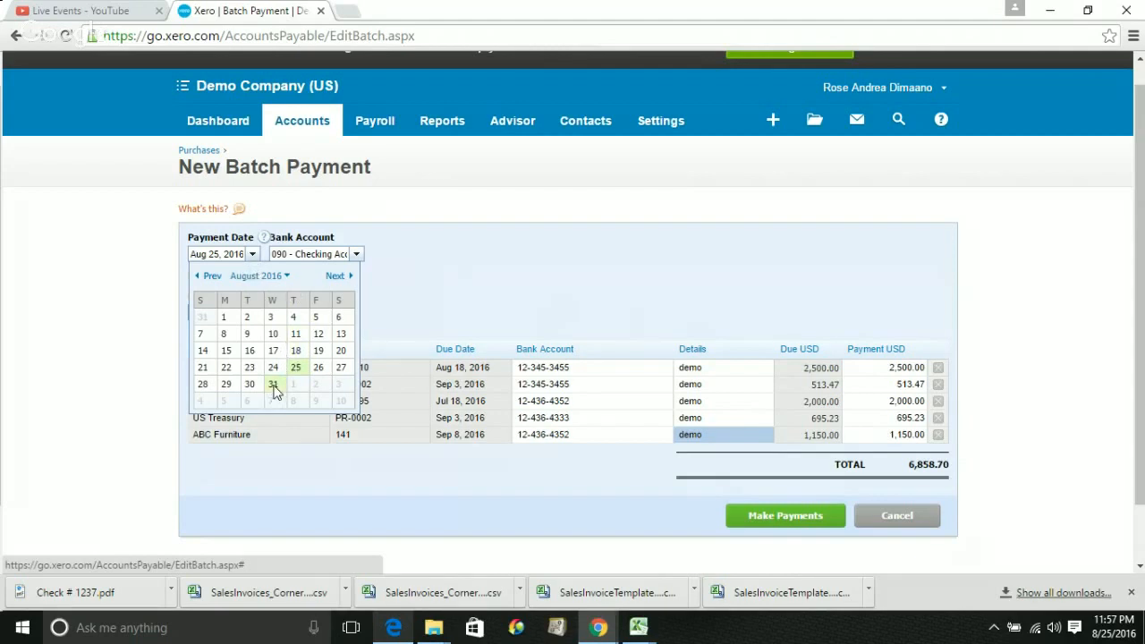
pyautogui.click(273, 385)
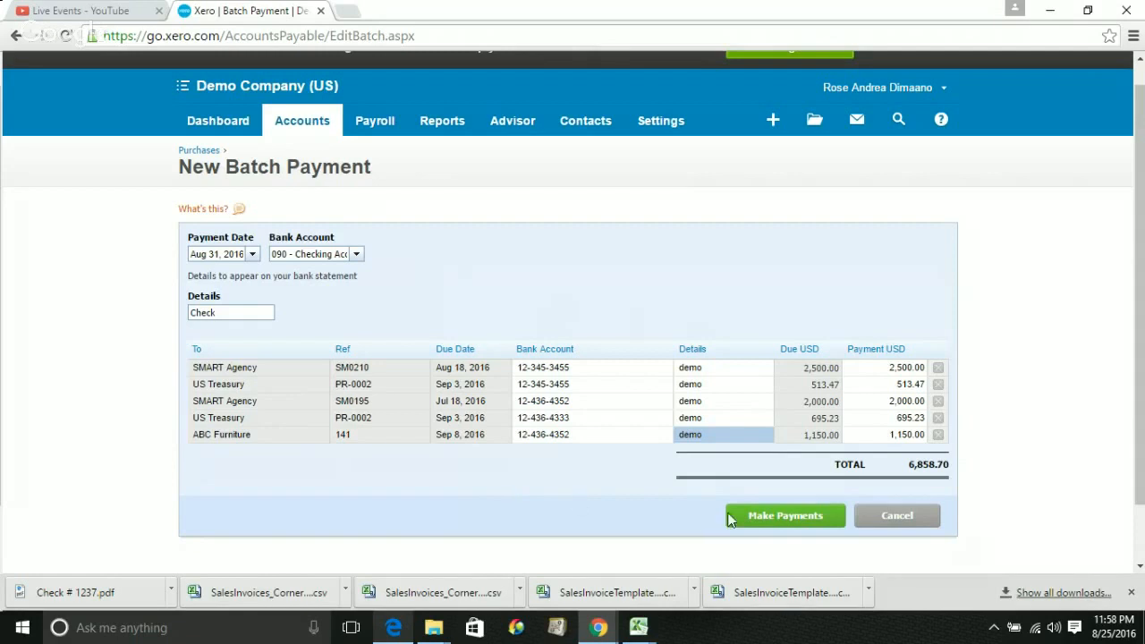
# Make the batch payment for the five listed bills and export its batch file for the bank
pyautogui.click(784, 516)
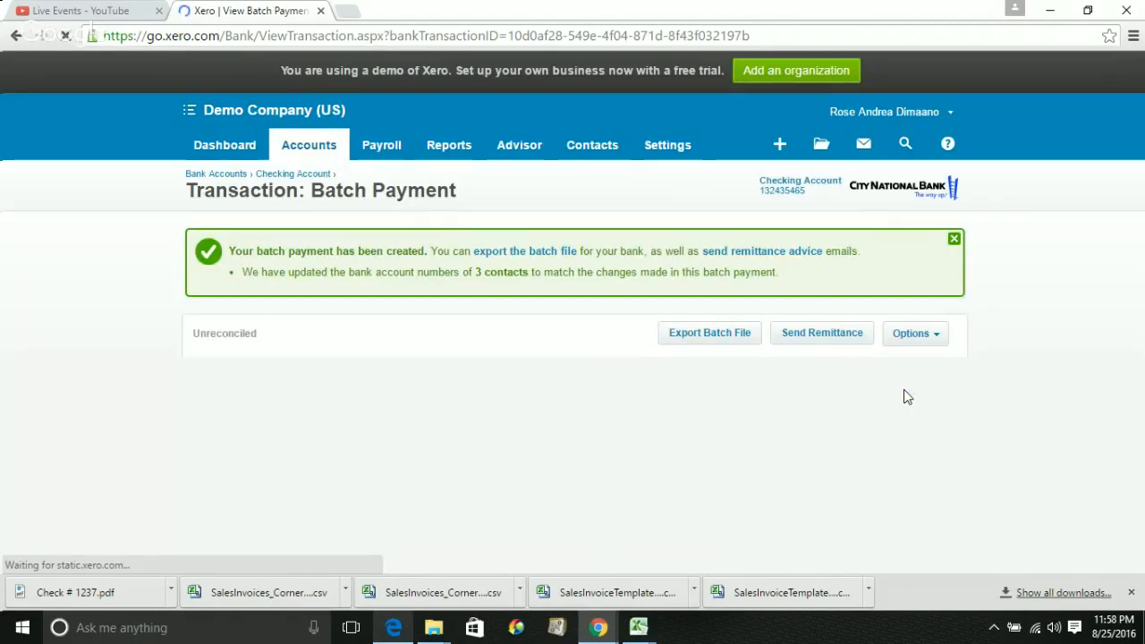
pyautogui.click(287, 174)
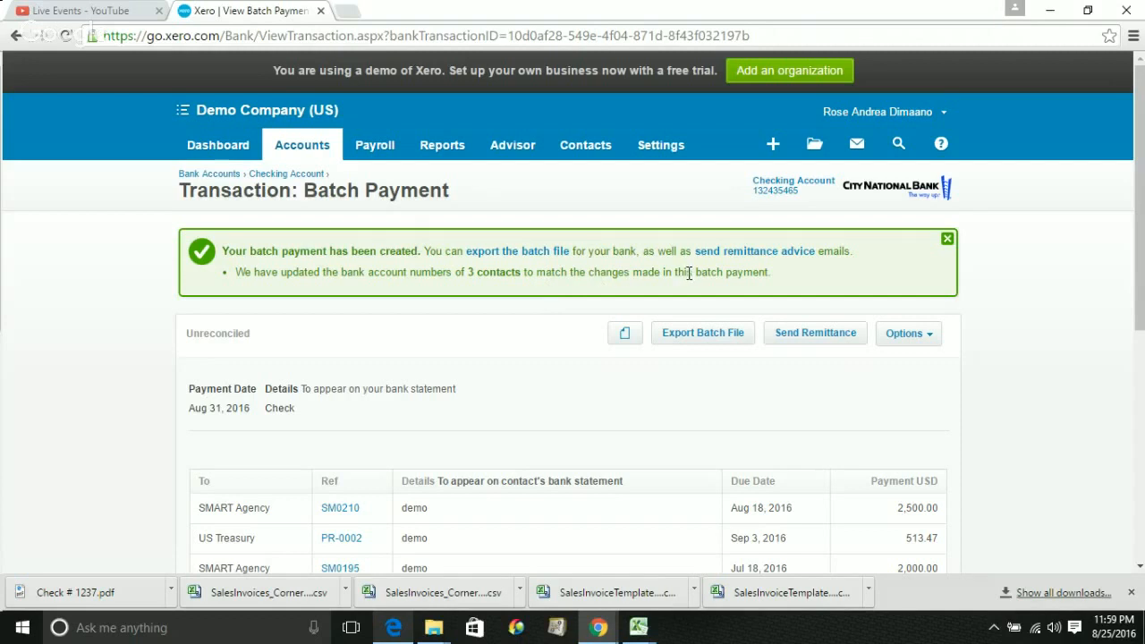
pyautogui.click(546, 257)
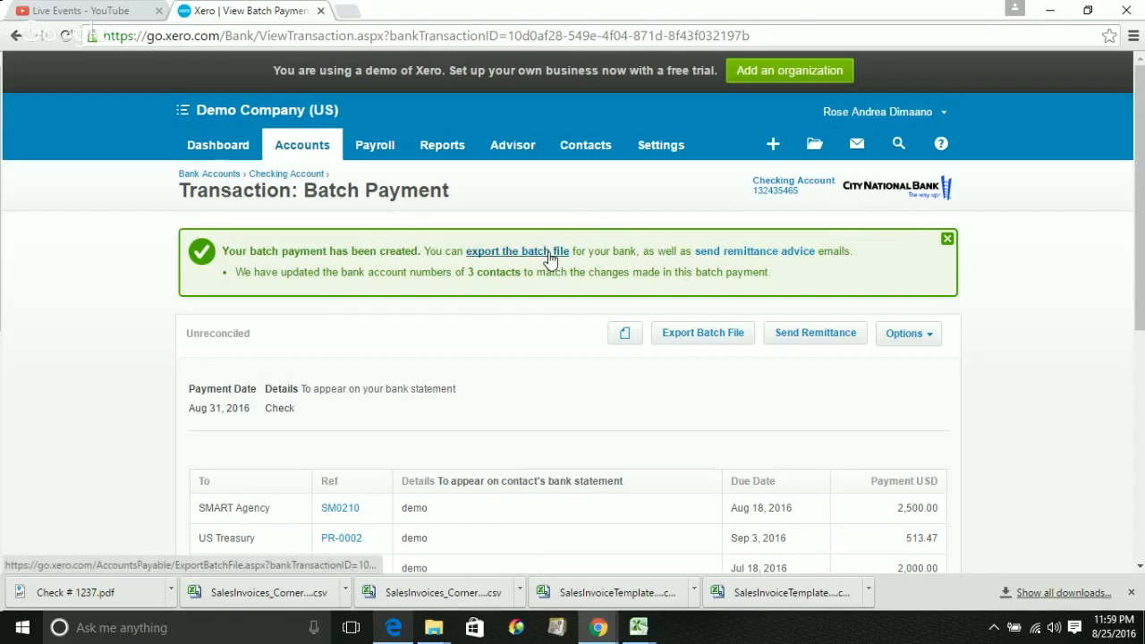
pyautogui.rightClick(549, 257)
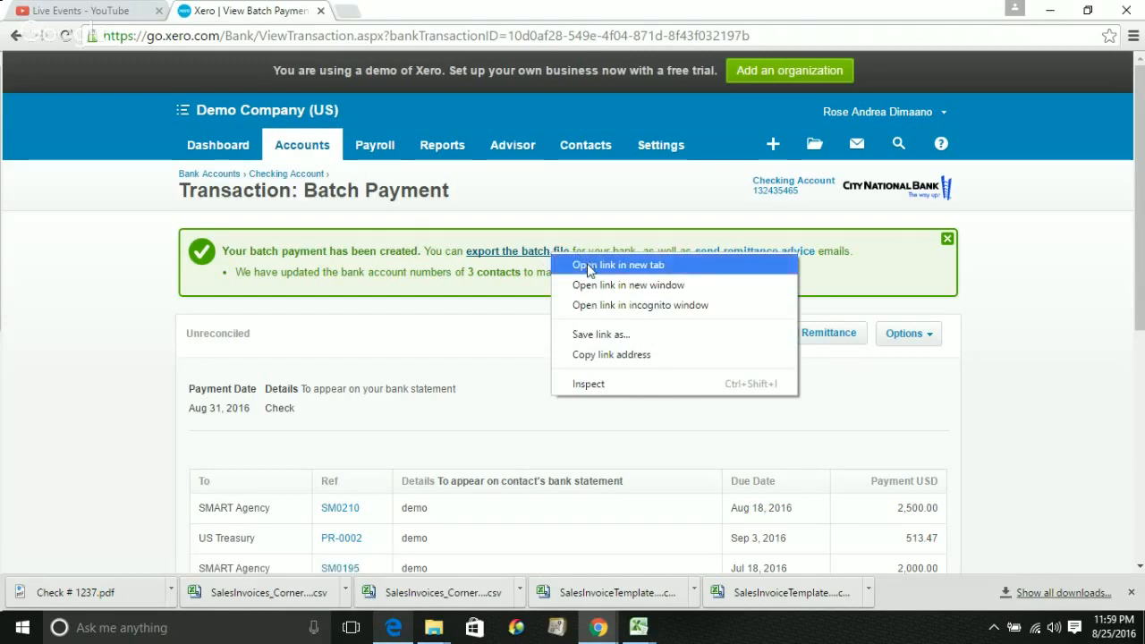
pyautogui.click(590, 266)
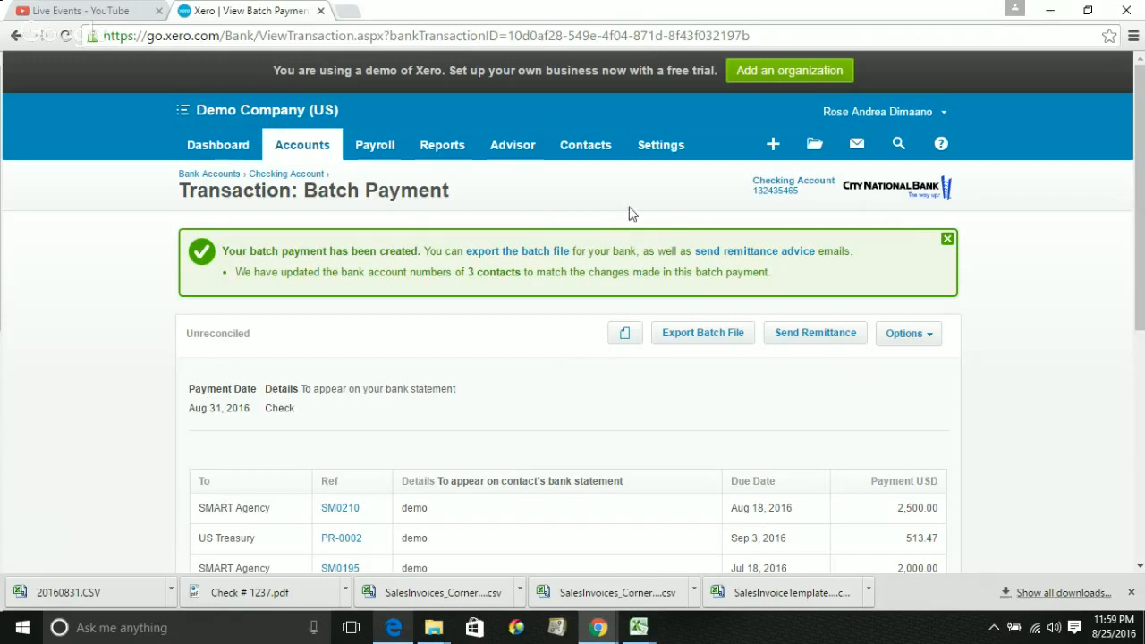
pyautogui.click(549, 255)
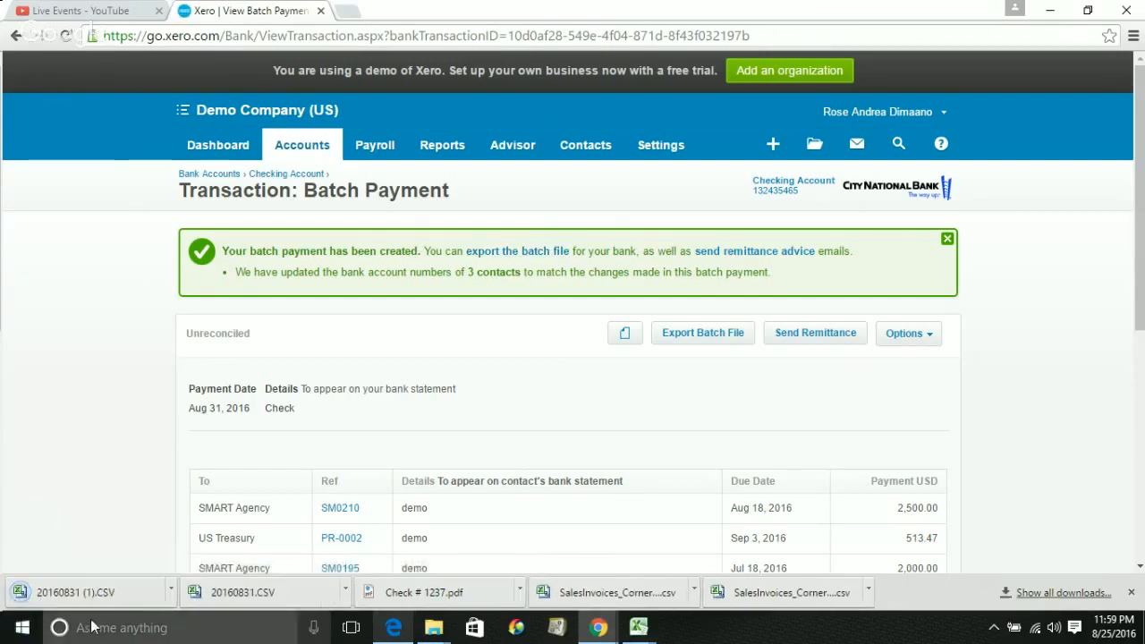
# Open the exported 20160831.CSV in Excel and fit columns C and B to the width of their contents
pyautogui.click(210, 592)
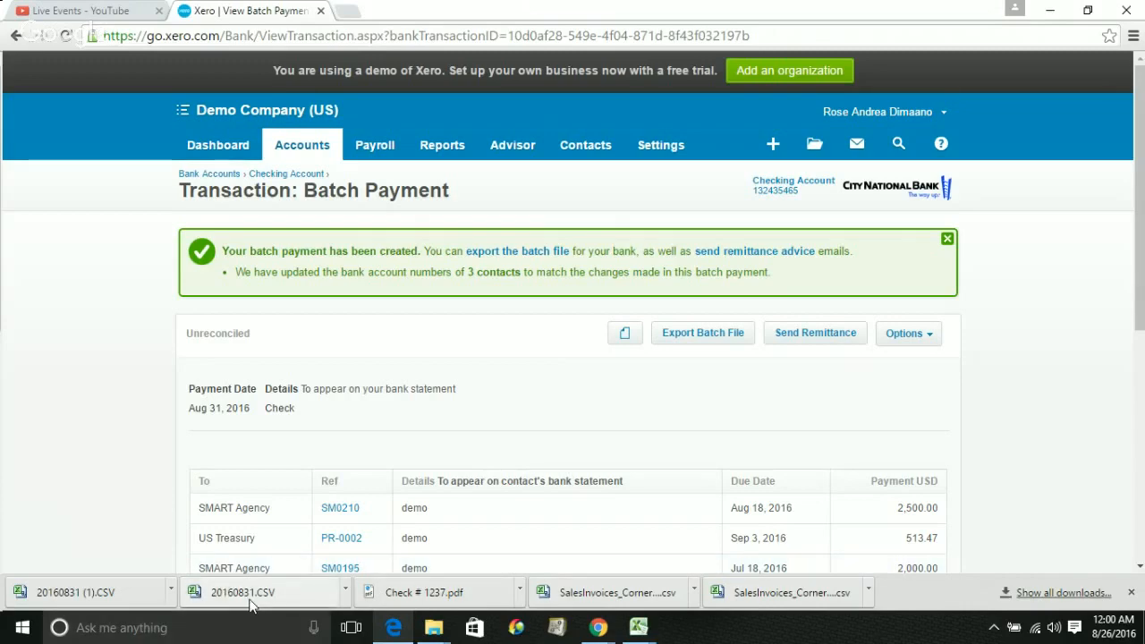
pyautogui.click(251, 606)
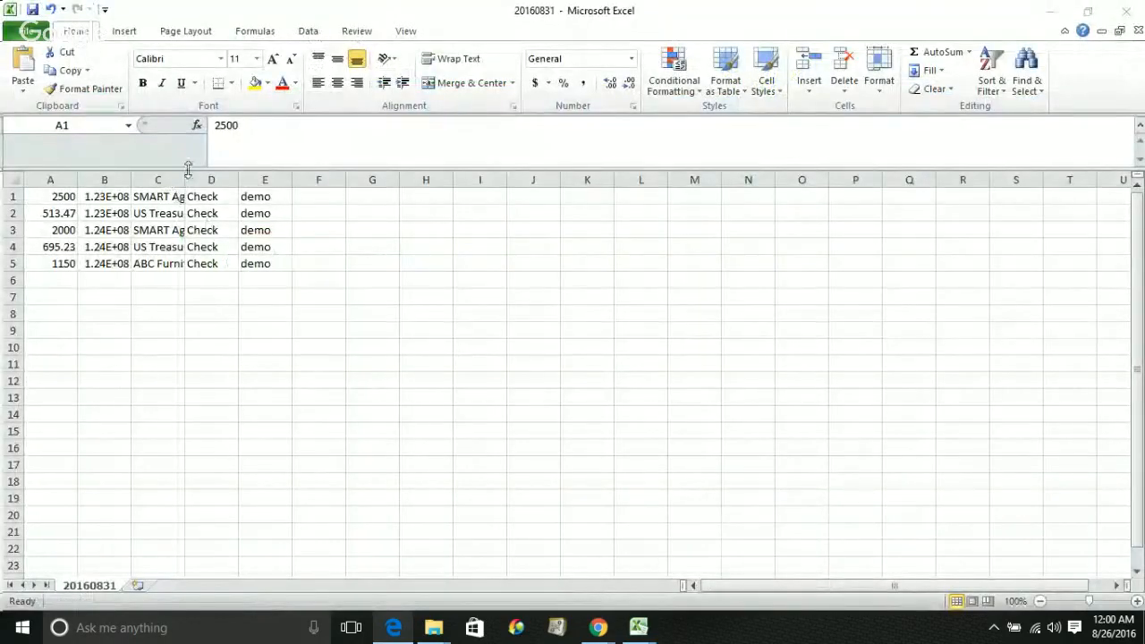
pyautogui.doubleClick(185, 180)
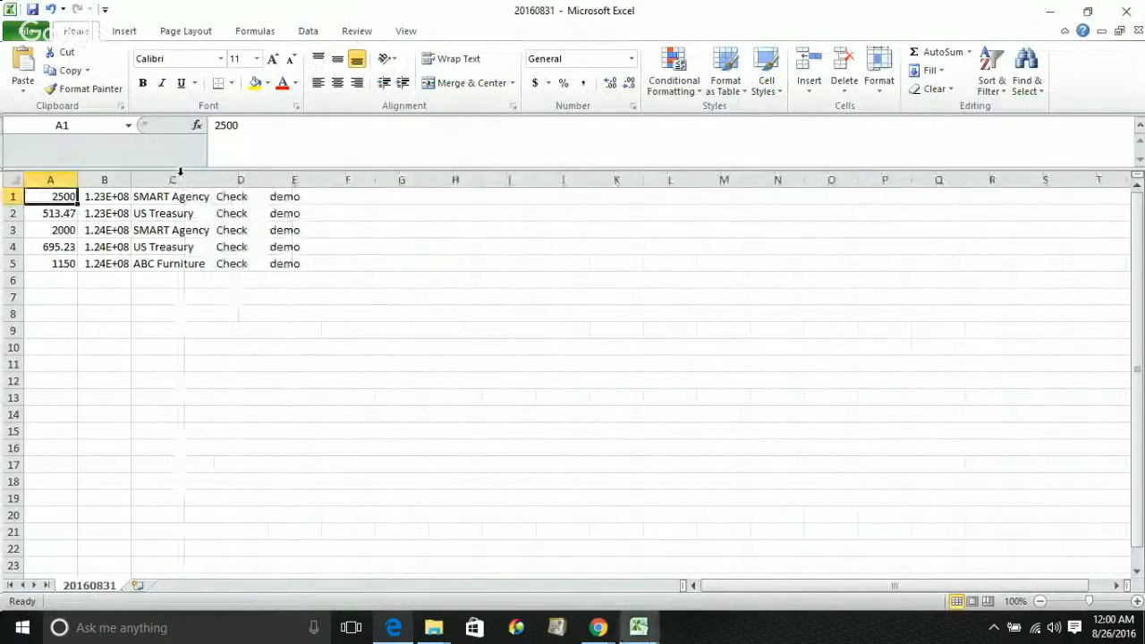
pyautogui.doubleClick(132, 180)
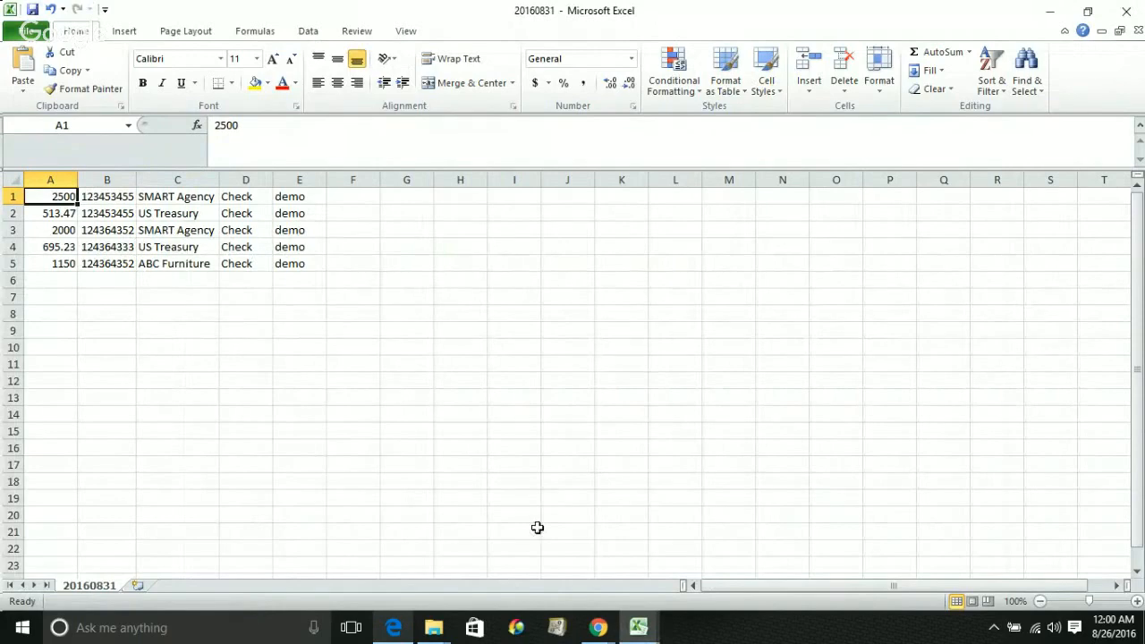
# Switch back to Xero in Chrome and examine the batch payment's options, payment lines, total and history notes
pyautogui.moveTo(599, 632)
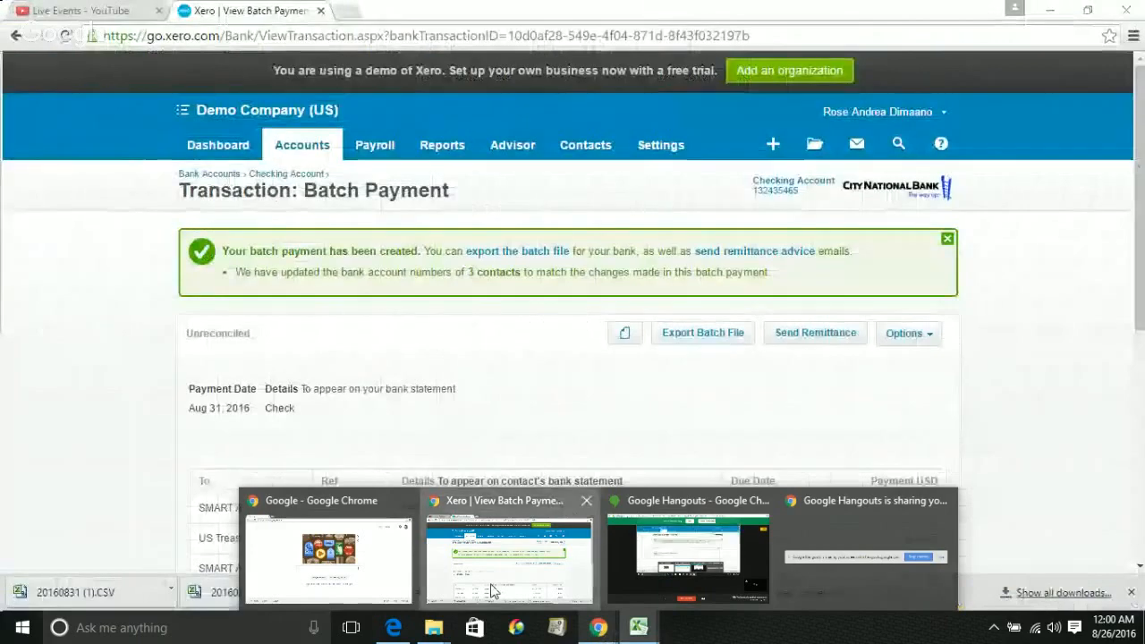
pyautogui.click(492, 577)
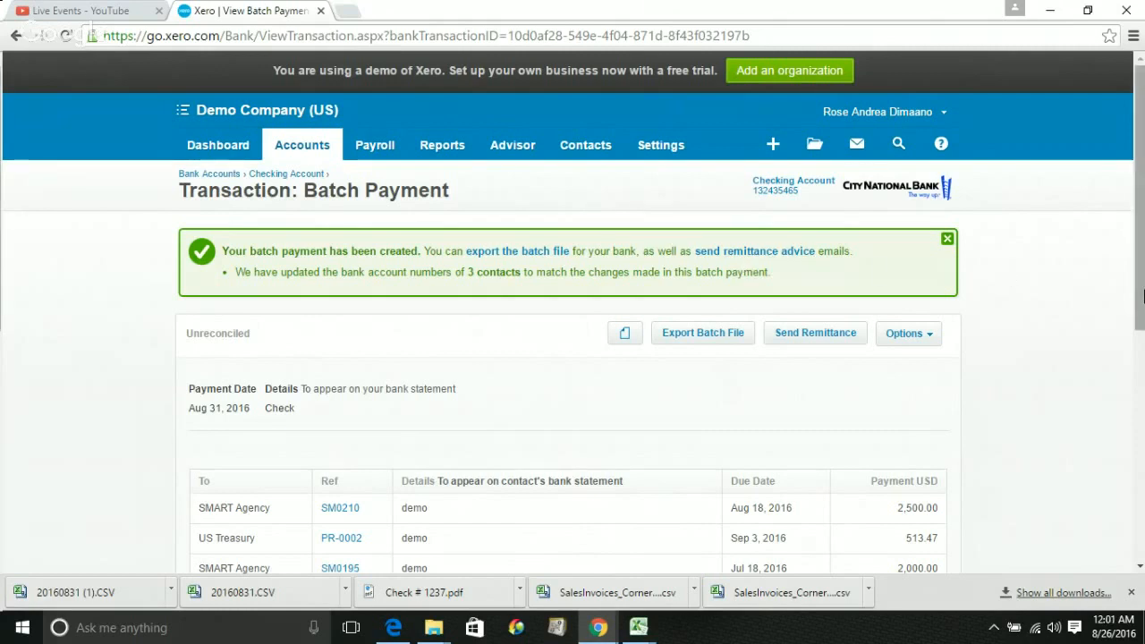
pyautogui.rightClick(1142, 310)
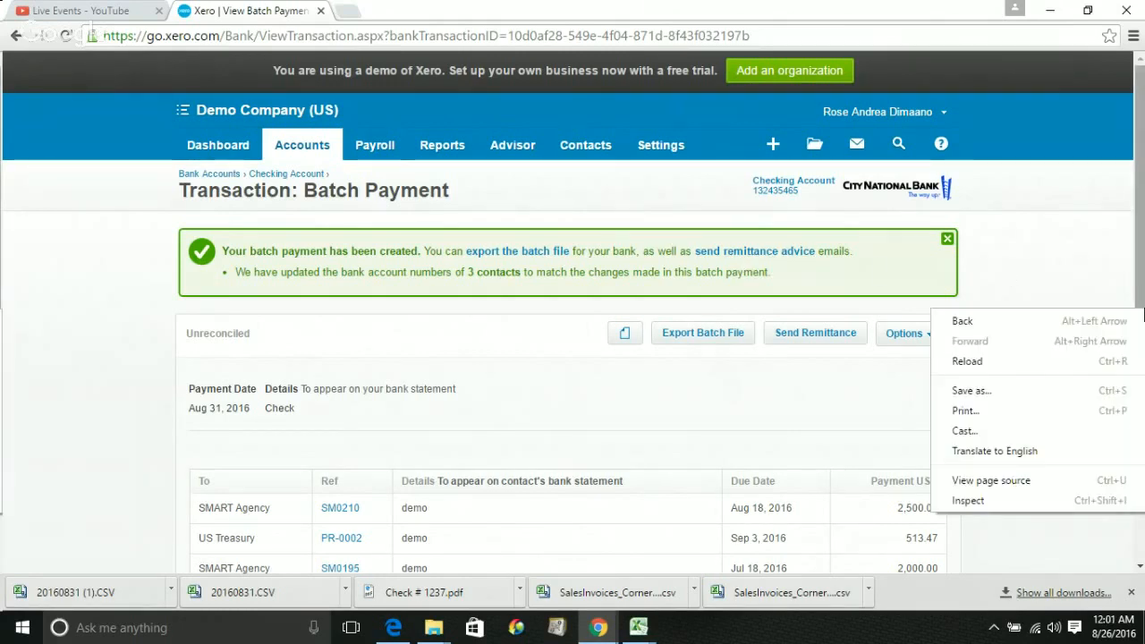
pyautogui.click(1138, 283)
pyautogui.moveTo(1138, 283); pyautogui.dragTo(1141, 364)
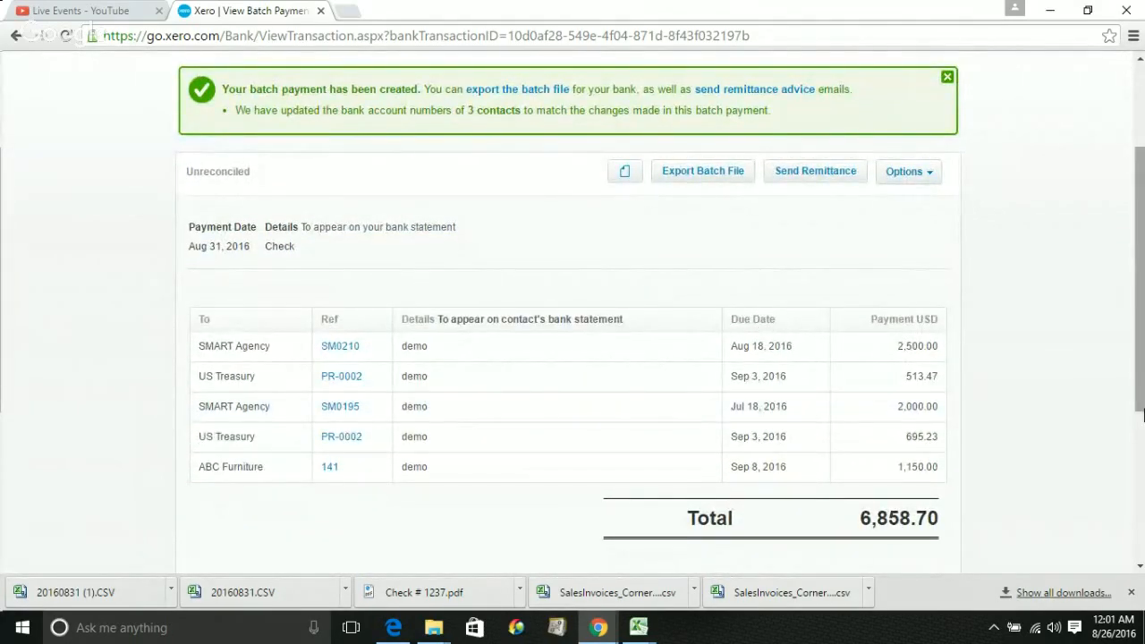
pyautogui.click(910, 171)
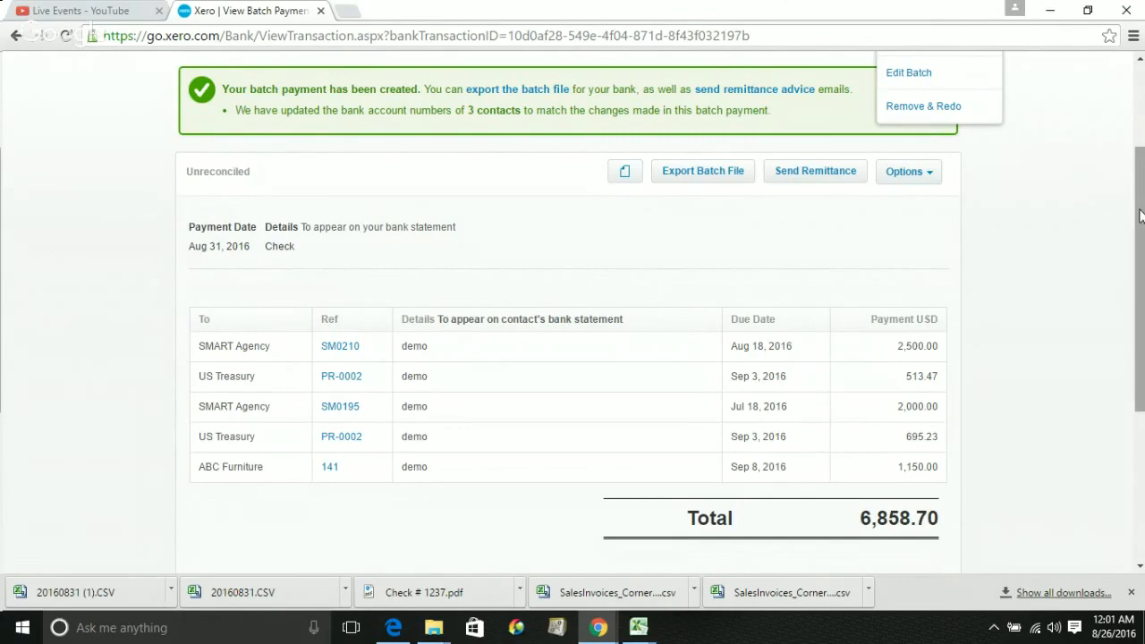
pyautogui.moveTo(1142, 215); pyautogui.dragTo(1142, 351)
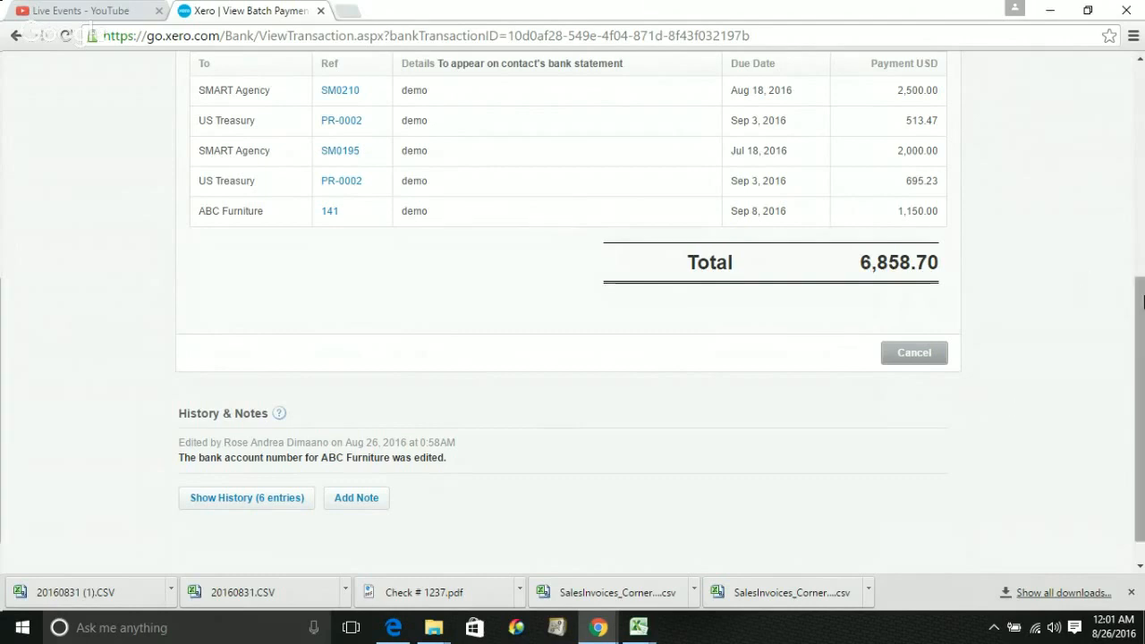
# Leave the batch payment transaction and open the Purchases page
pyautogui.moveTo(1144, 334); pyautogui.dragTo(1142, 80)
pyautogui.click(288, 159)
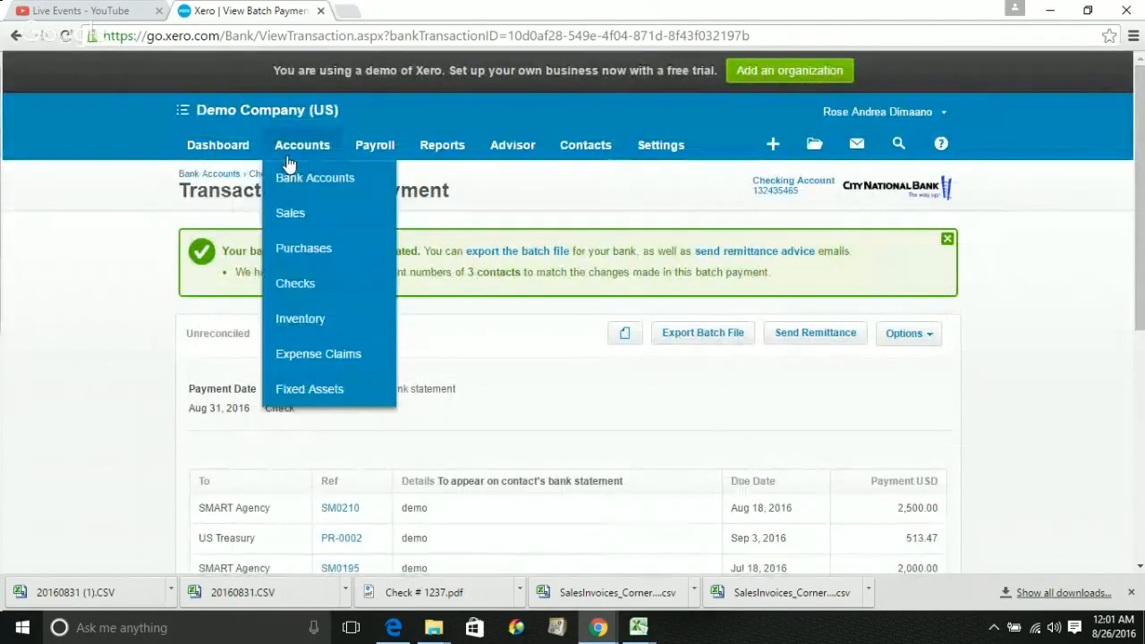
pyautogui.click(322, 249)
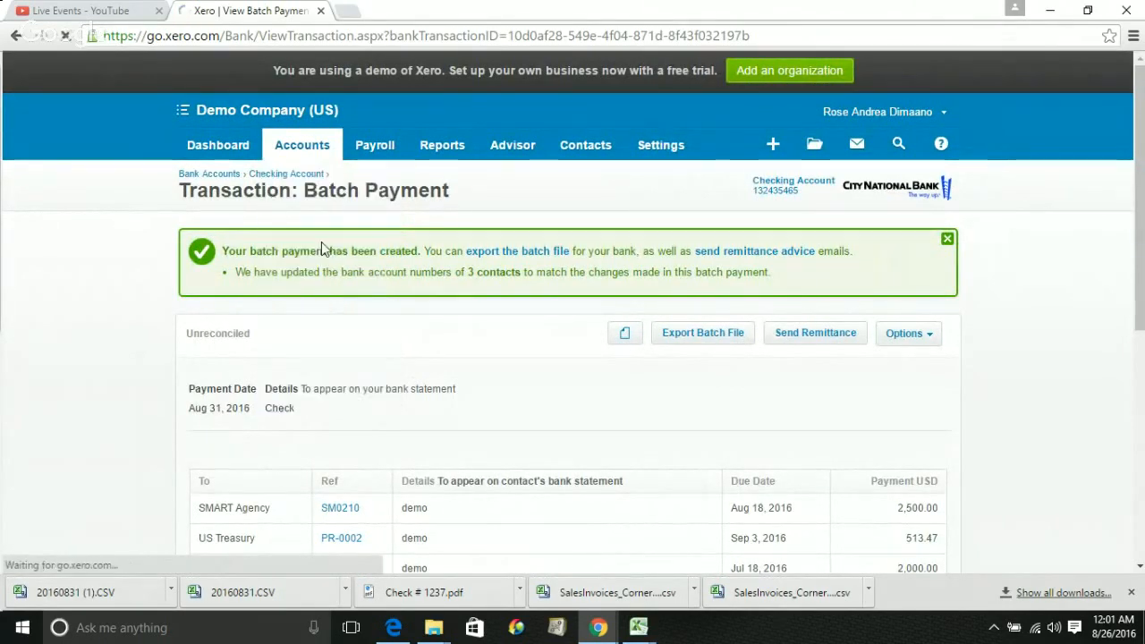
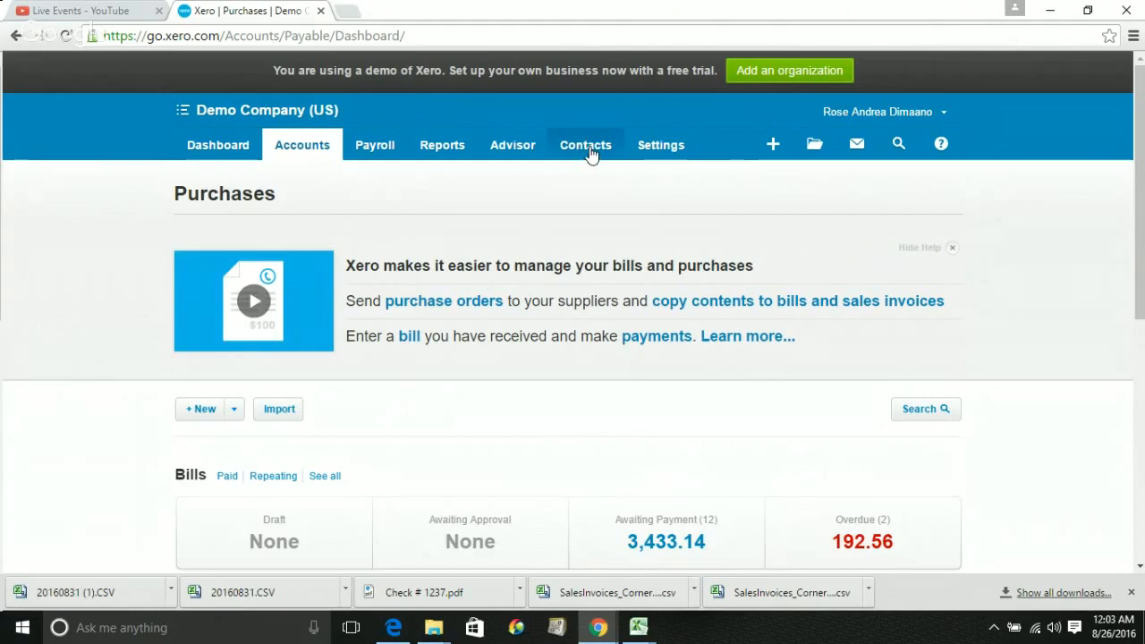
# Open the full contacts list and view the Bayside Club contact record with its outstanding invoice and bill
pyautogui.click(591, 154)
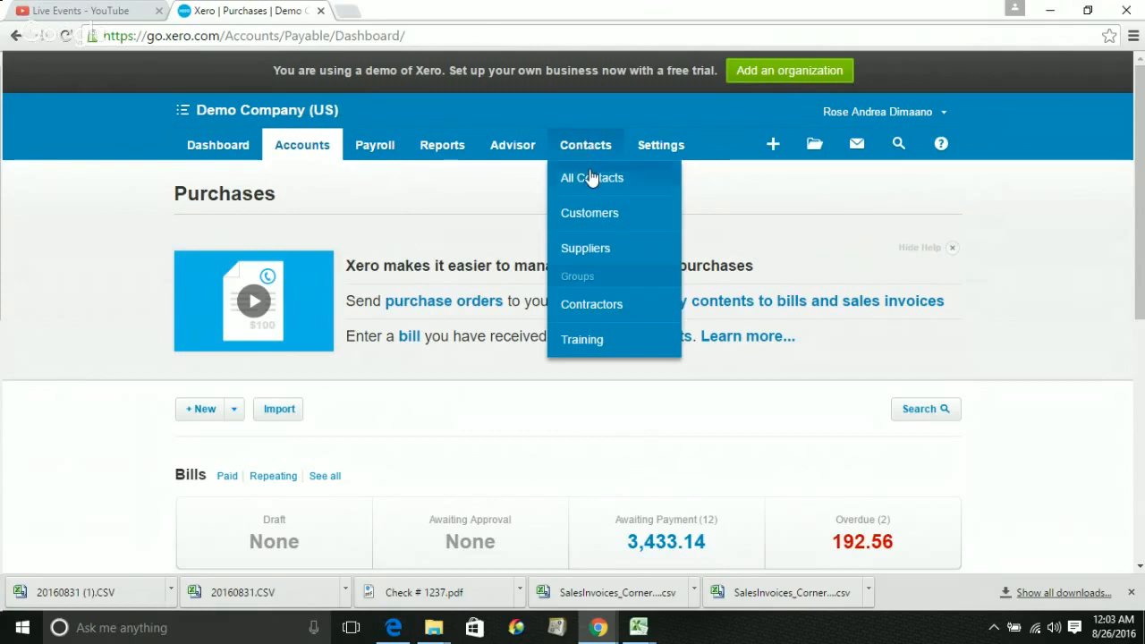
pyautogui.click(589, 179)
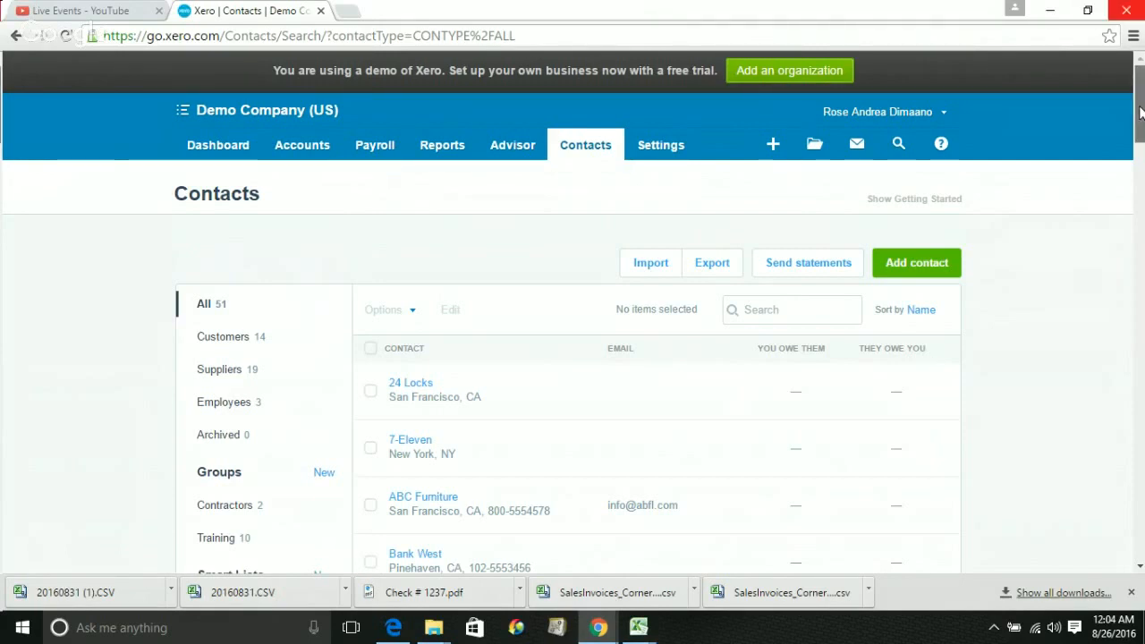
pyautogui.moveTo(1140, 111); pyautogui.dragTo(1142, 148)
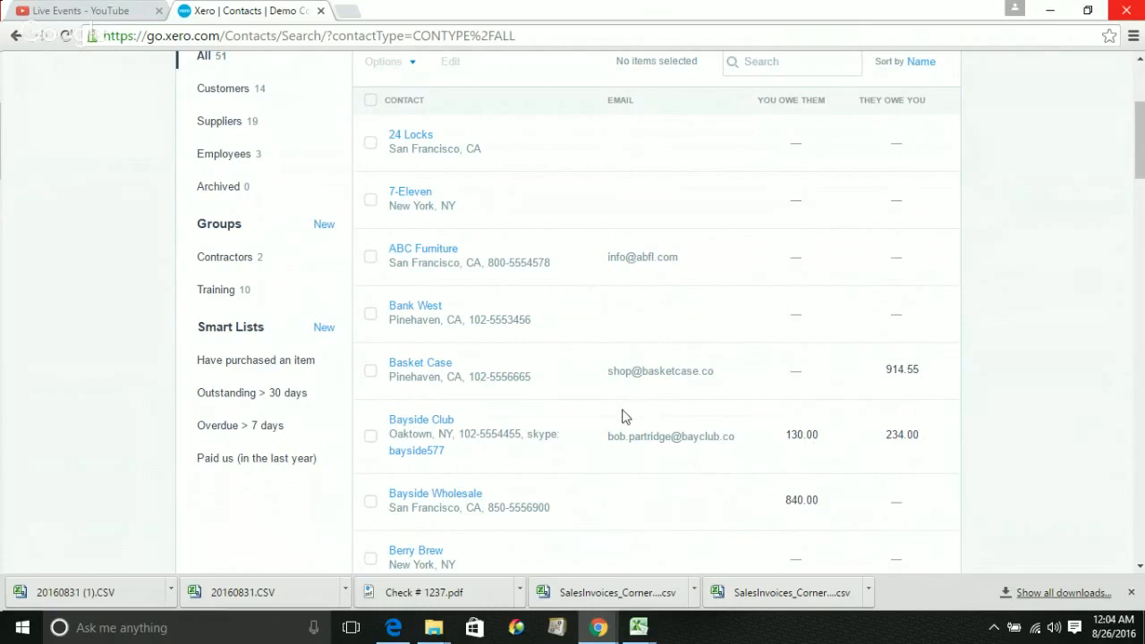
pyautogui.click(409, 428)
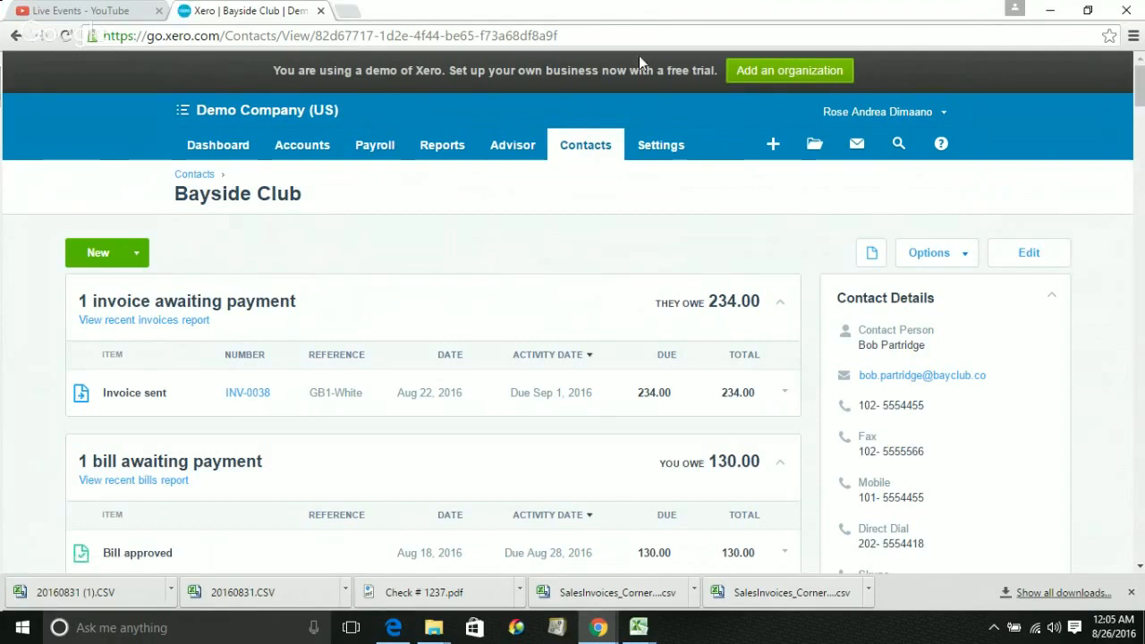
# Open the Chart of Accounts from General Settings and look through the listed accounts
pyautogui.click(663, 148)
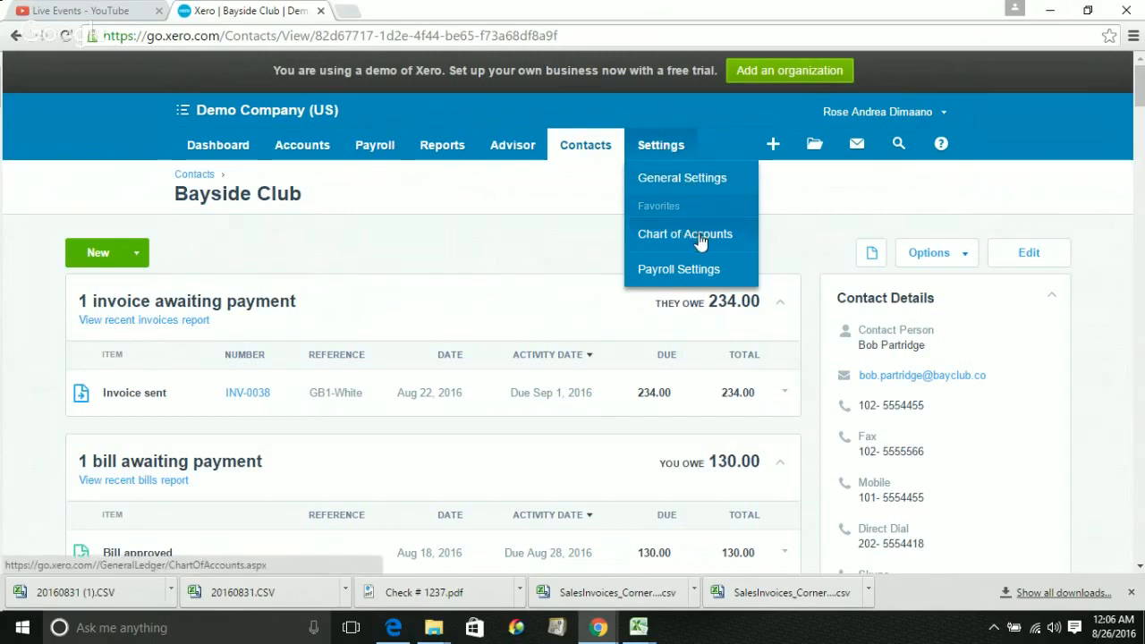
pyautogui.click(688, 177)
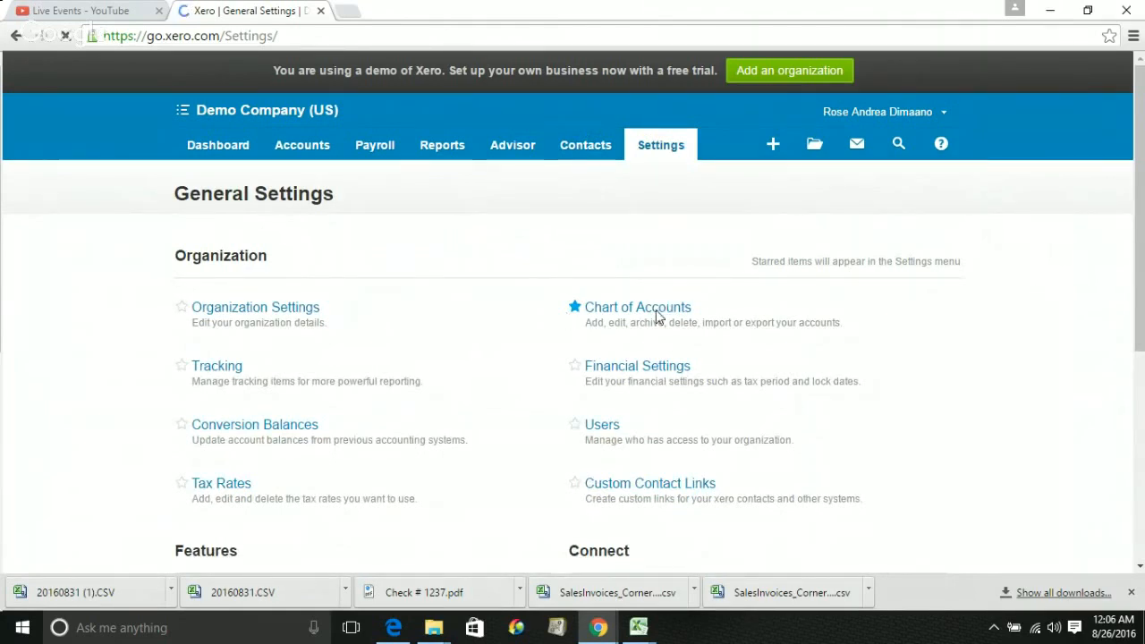
pyautogui.click(611, 310)
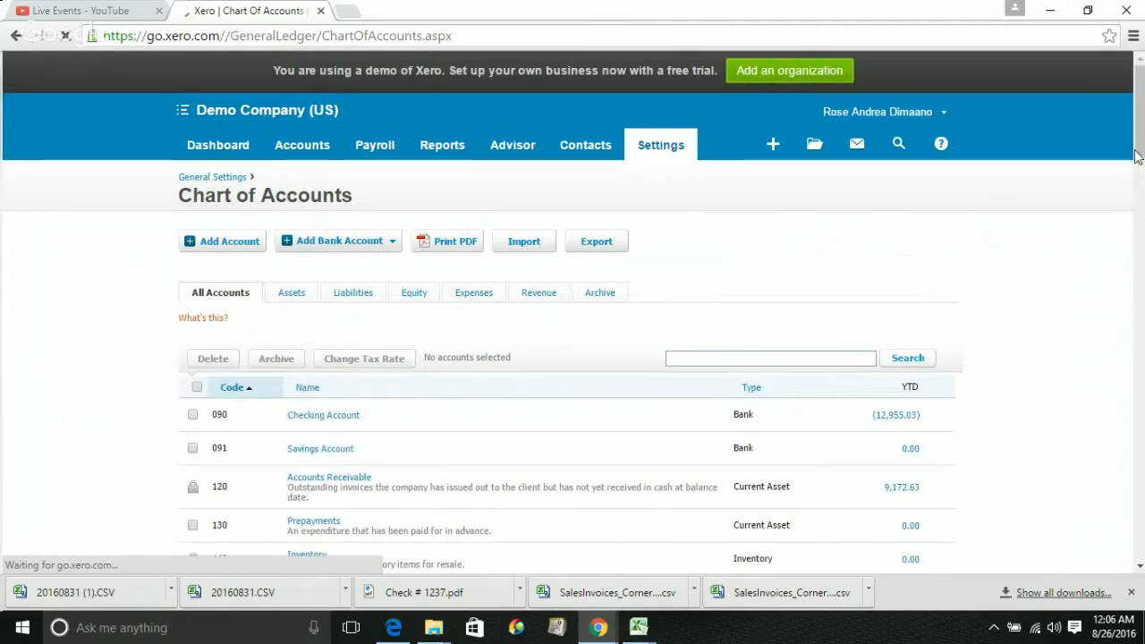
pyautogui.scroll(-2, 1141, 183)
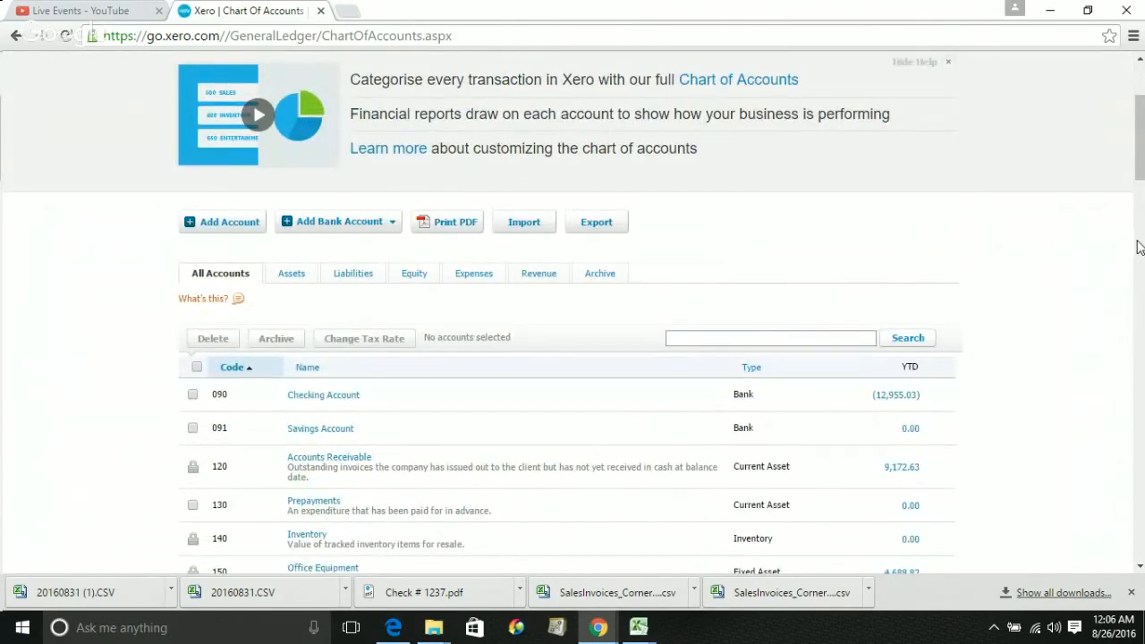
pyautogui.scroll(-1, 1138, 235)
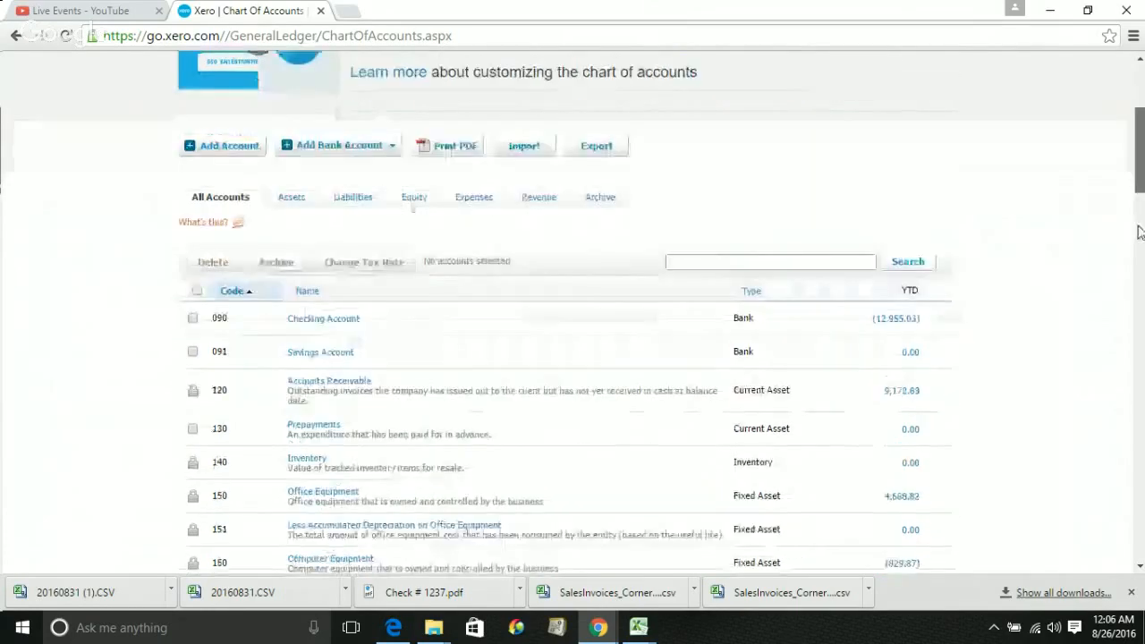
pyautogui.scroll(-10, 1138, 235)
pyautogui.moveTo(1140, 297); pyautogui.dragTo(1141, 267)
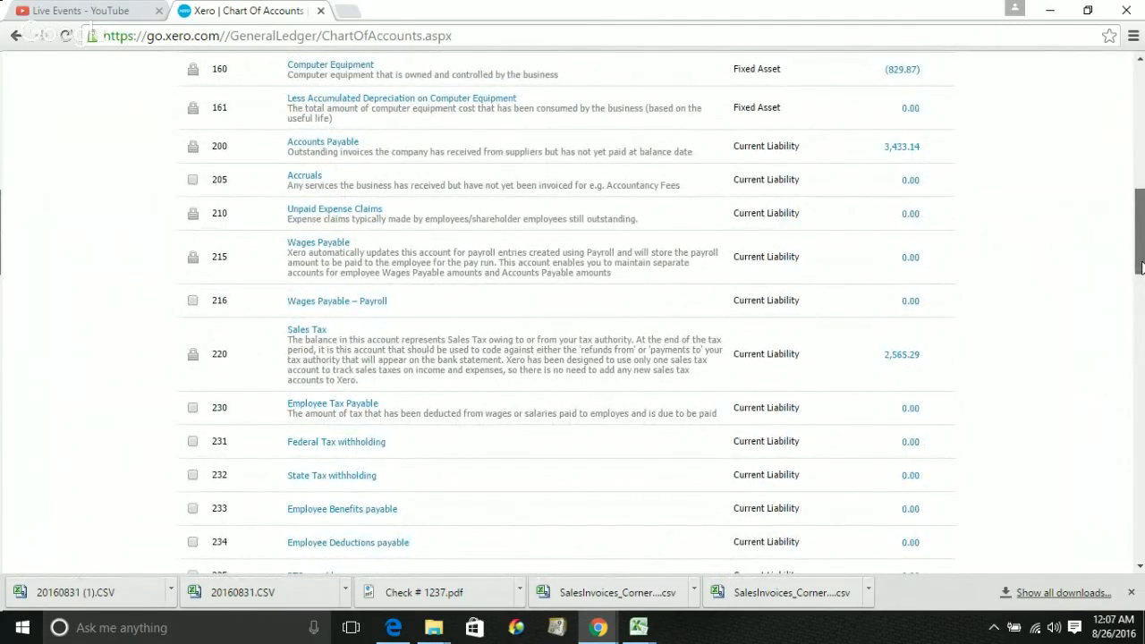
pyautogui.moveTo(1141, 266); pyautogui.dragTo(1142, 333)
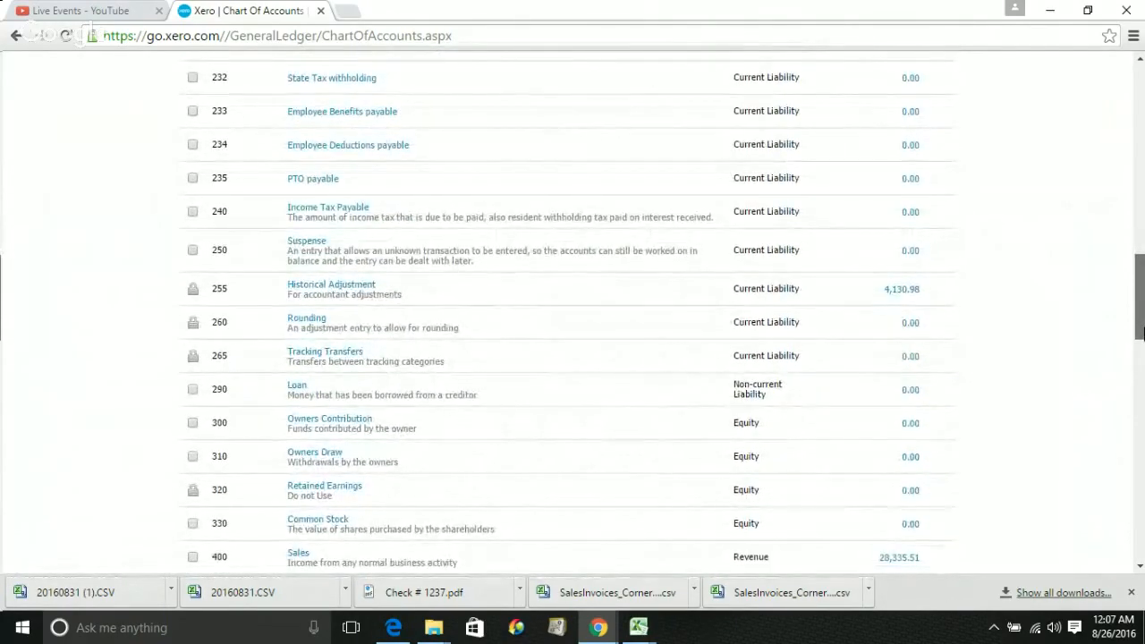
pyautogui.moveTo(1140, 333); pyautogui.dragTo(1139, 212)
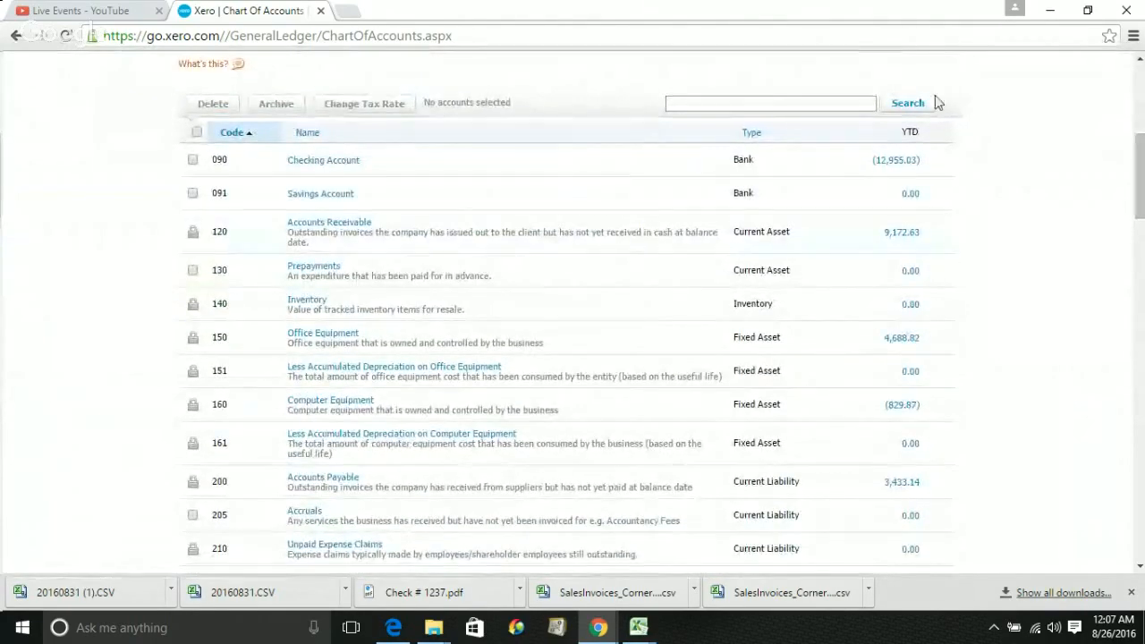
# Search the Chart of Accounts for "clearing"
pyautogui.click(908, 104)
pyautogui.click(817, 105)
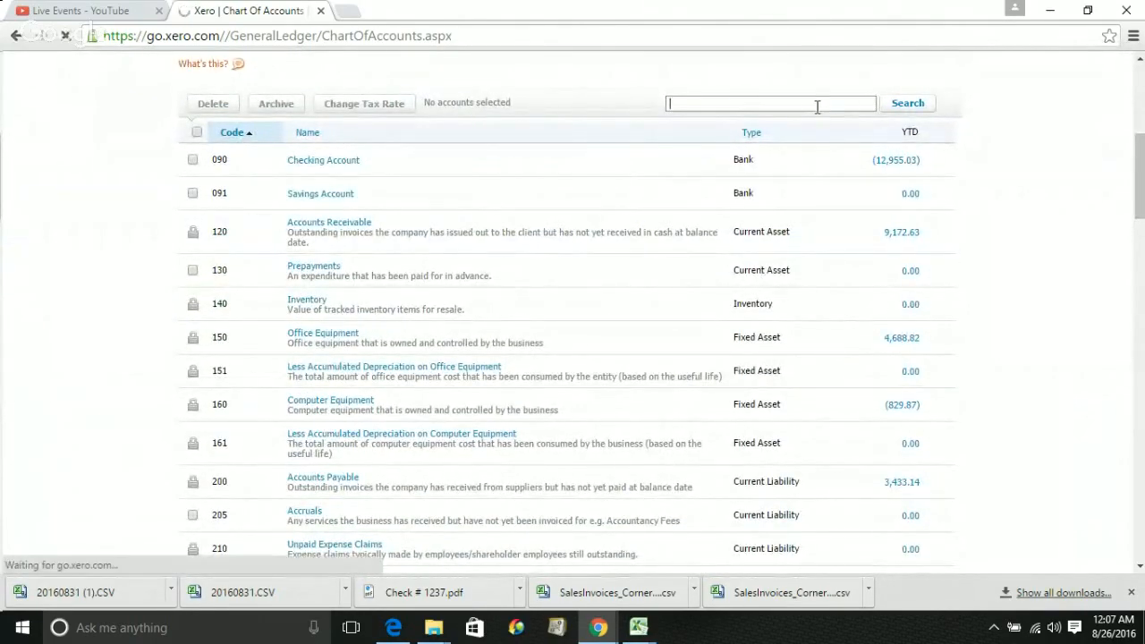
pyautogui.write('c')
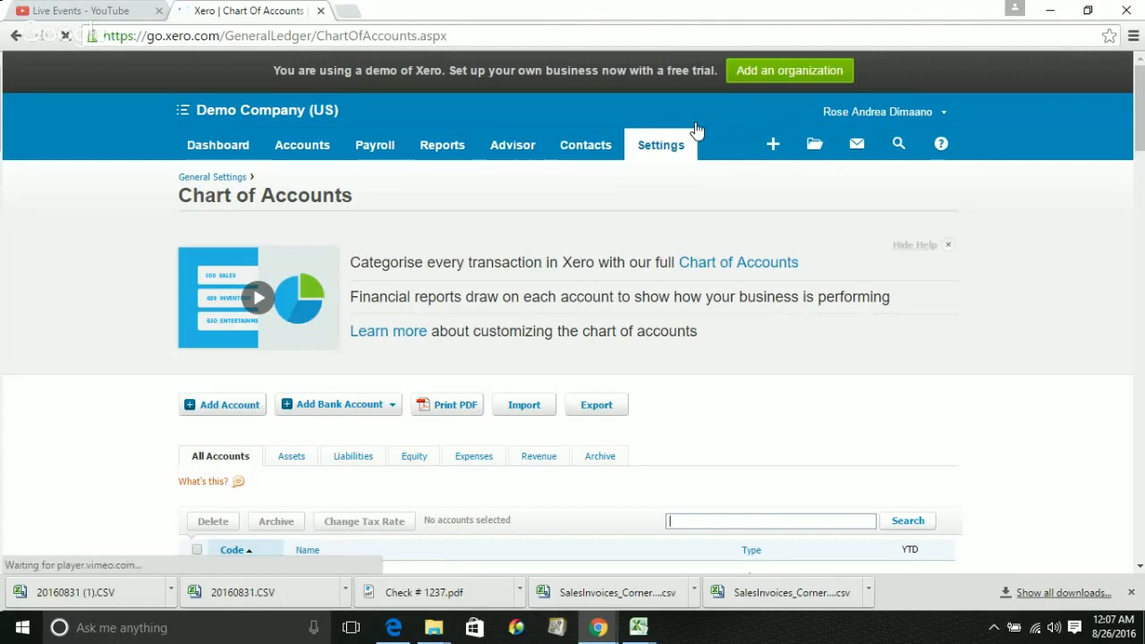
pyautogui.write('clea')
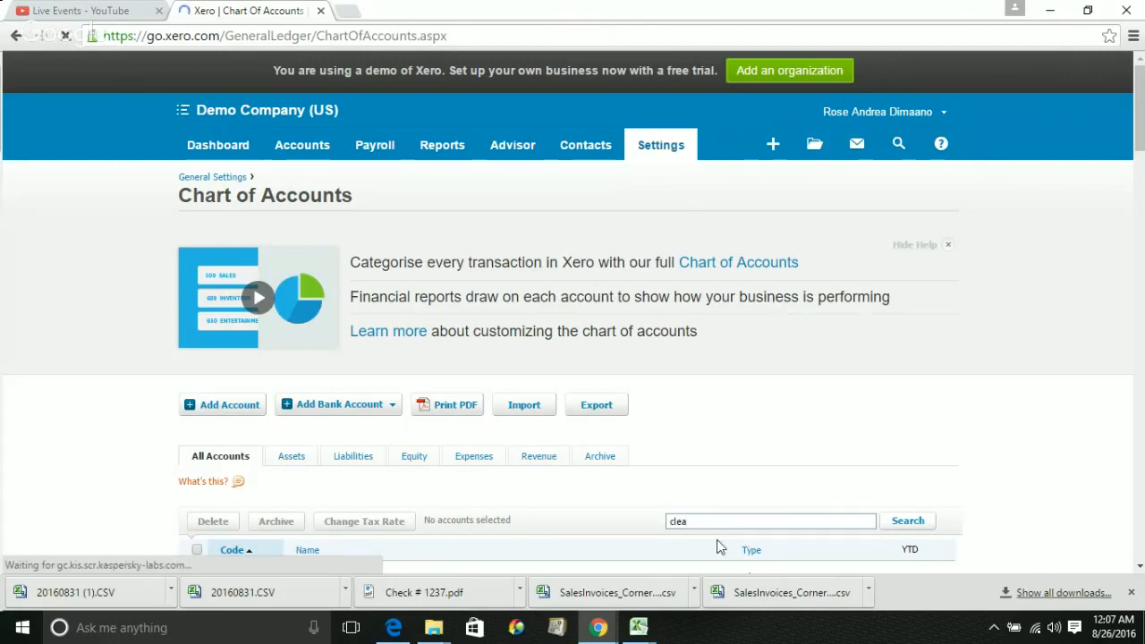
pyautogui.write('ring')
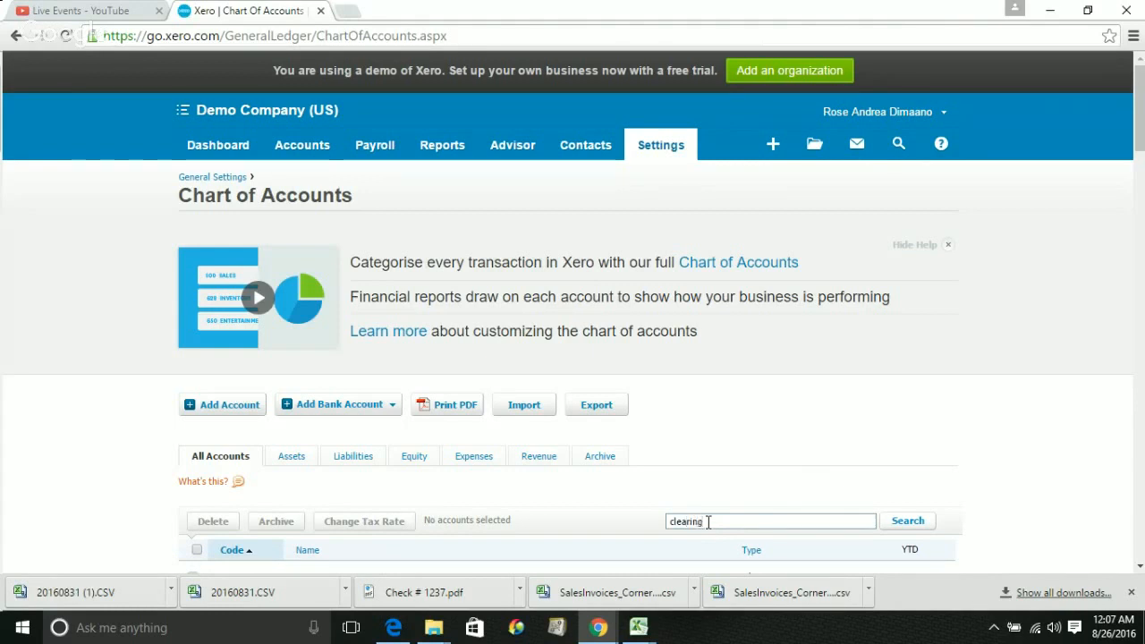
pyautogui.click(907, 531)
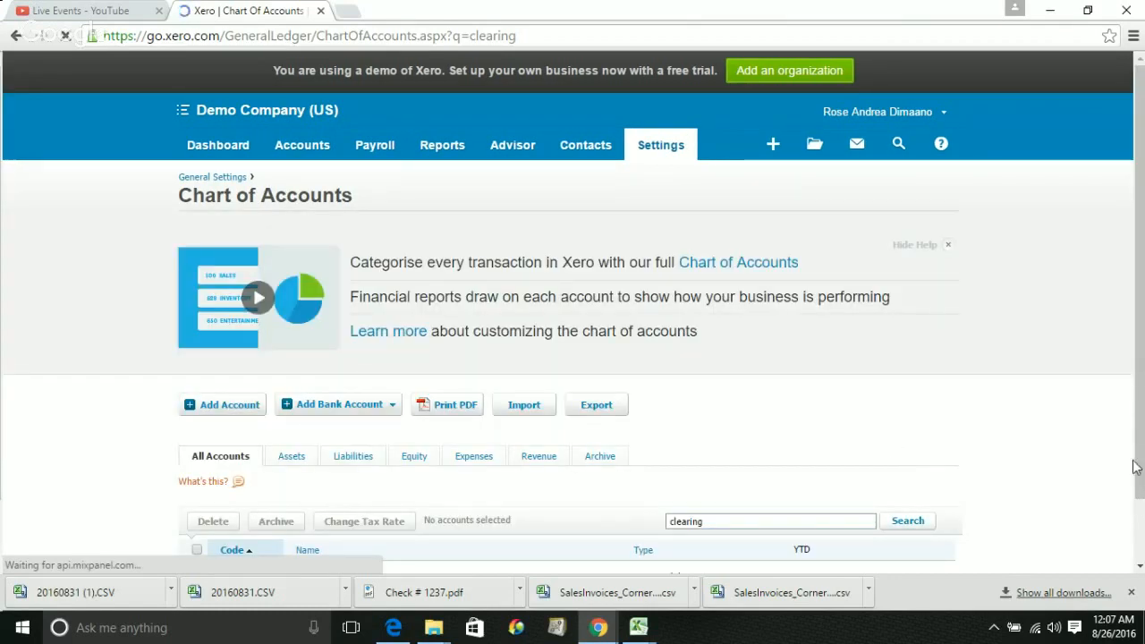
pyautogui.moveTo(1133, 466); pyautogui.dragTo(1140, 562)
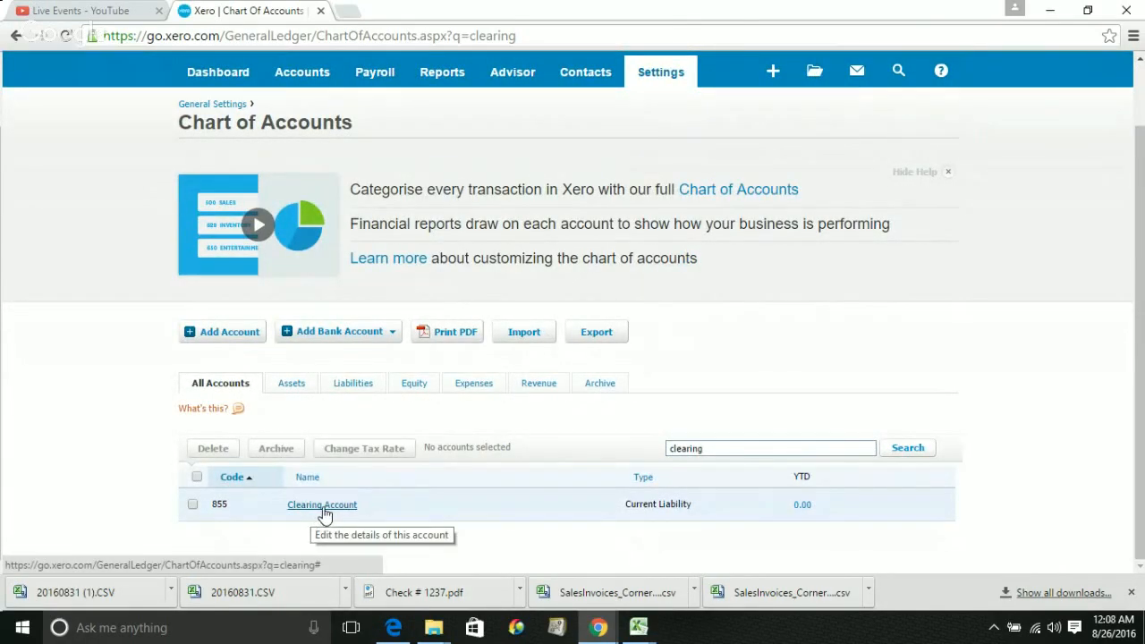
# Edit the Clearing Account to show on the Dashboard Watchlist and in Expense Claims, and save it
pyautogui.click(324, 507)
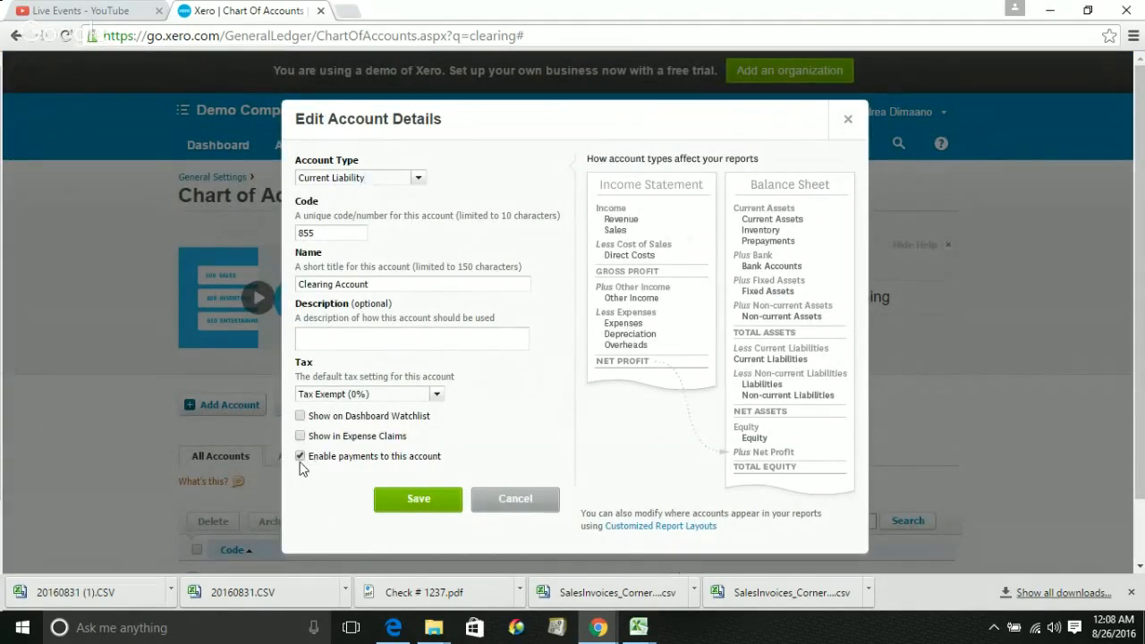
pyautogui.click(300, 417)
pyautogui.click(300, 437)
pyautogui.click(414, 501)
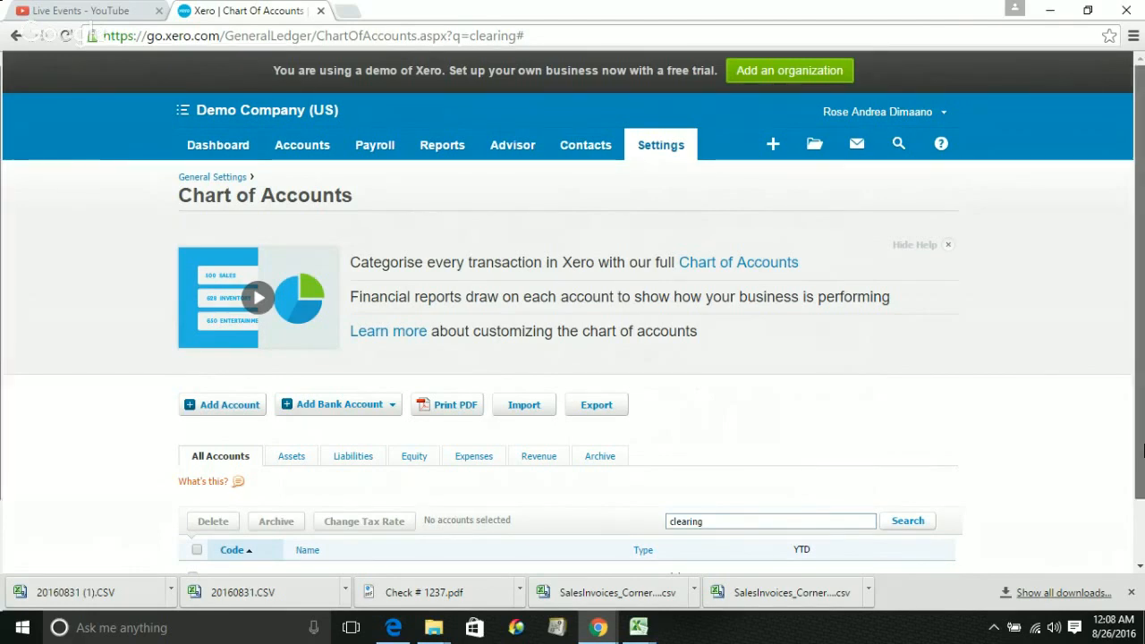
pyautogui.moveTo(1142, 438); pyautogui.dragTo(1143, 523)
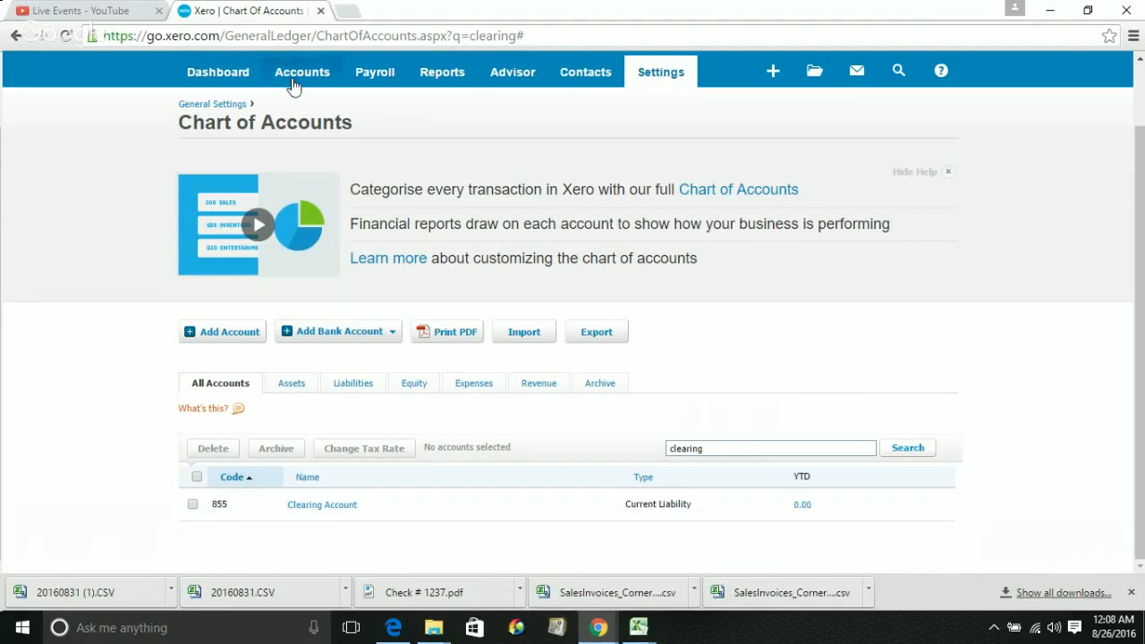
# Open Bayside Club's invoice INV-0038 from the sales invoices awaiting payment and go to its Receive a payment section
pyautogui.moveTo(294, 85)
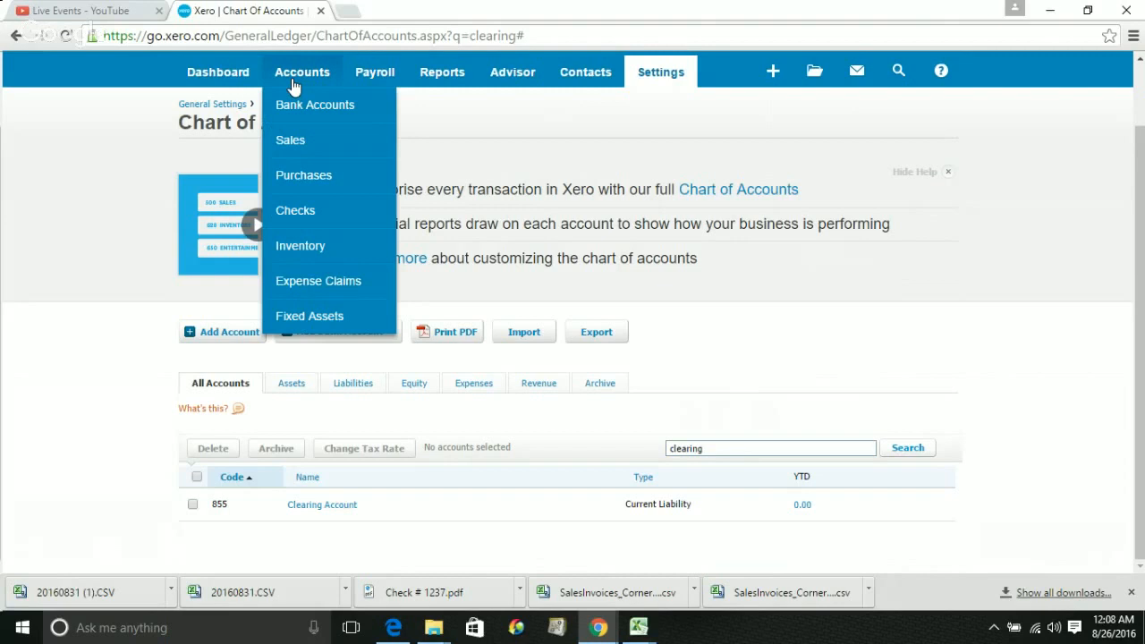
pyautogui.moveTo(326, 154)
pyautogui.mouseDown()
pyautogui.moveTo(354, 163)
pyautogui.moveTo(322, 171)
pyautogui.mouseUp()
pyautogui.click(317, 156)
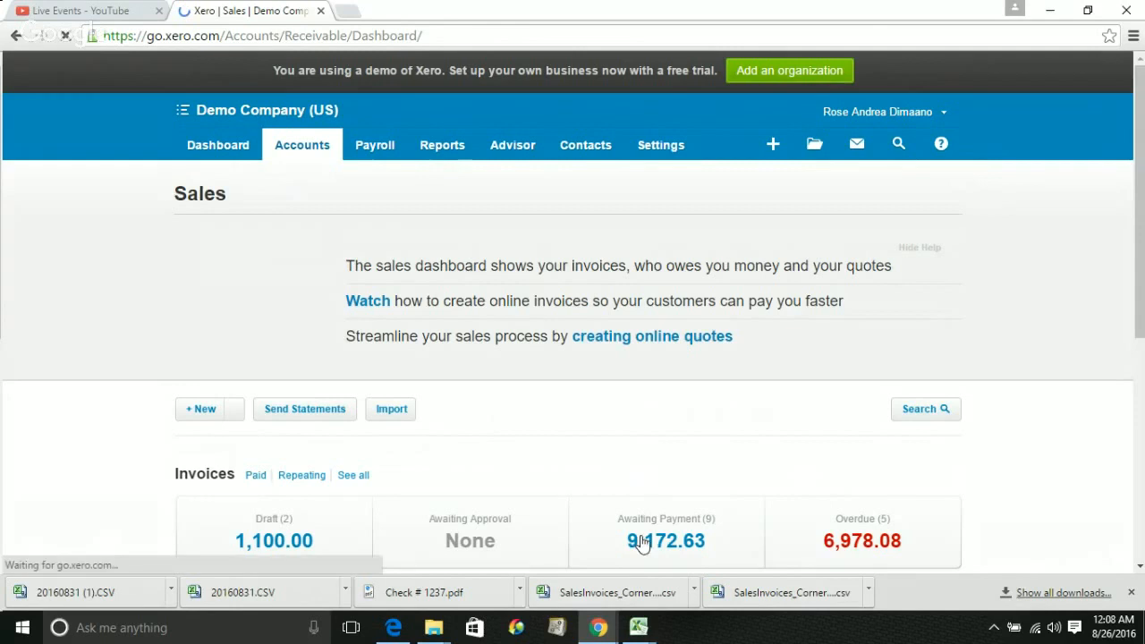
pyautogui.click(641, 543)
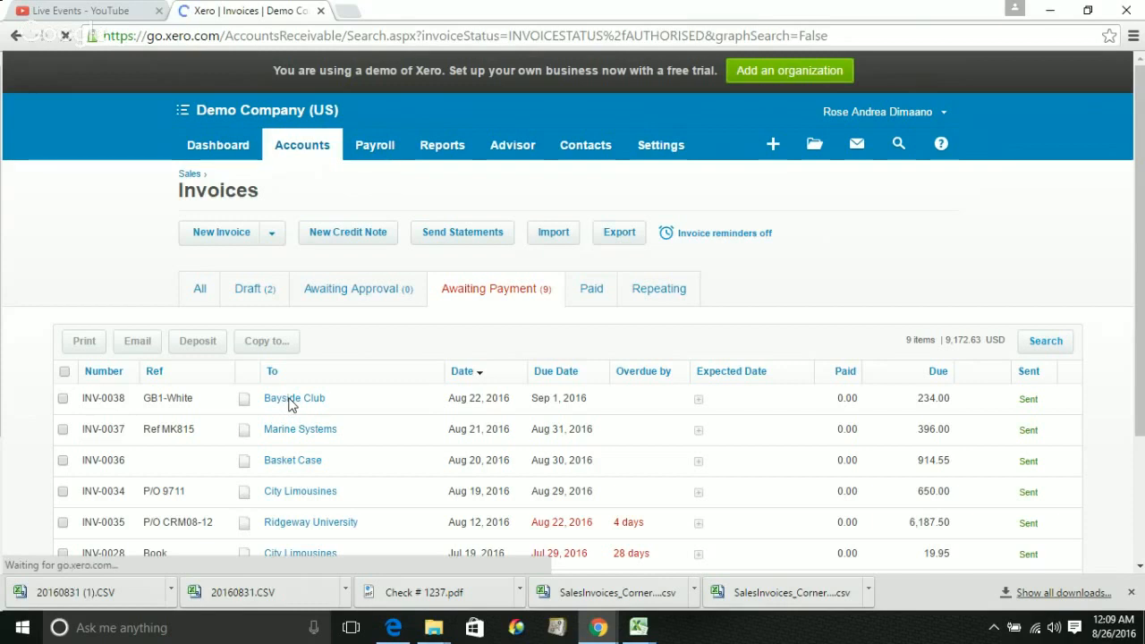
pyautogui.click(288, 404)
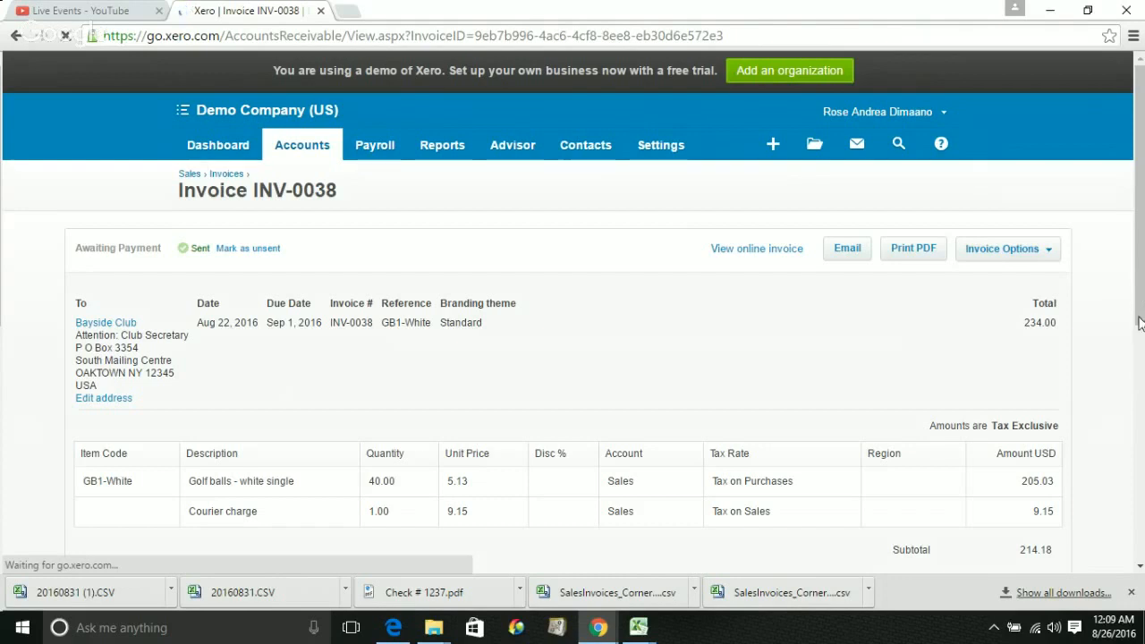
pyautogui.moveTo(1139, 317); pyautogui.dragTo(1143, 403)
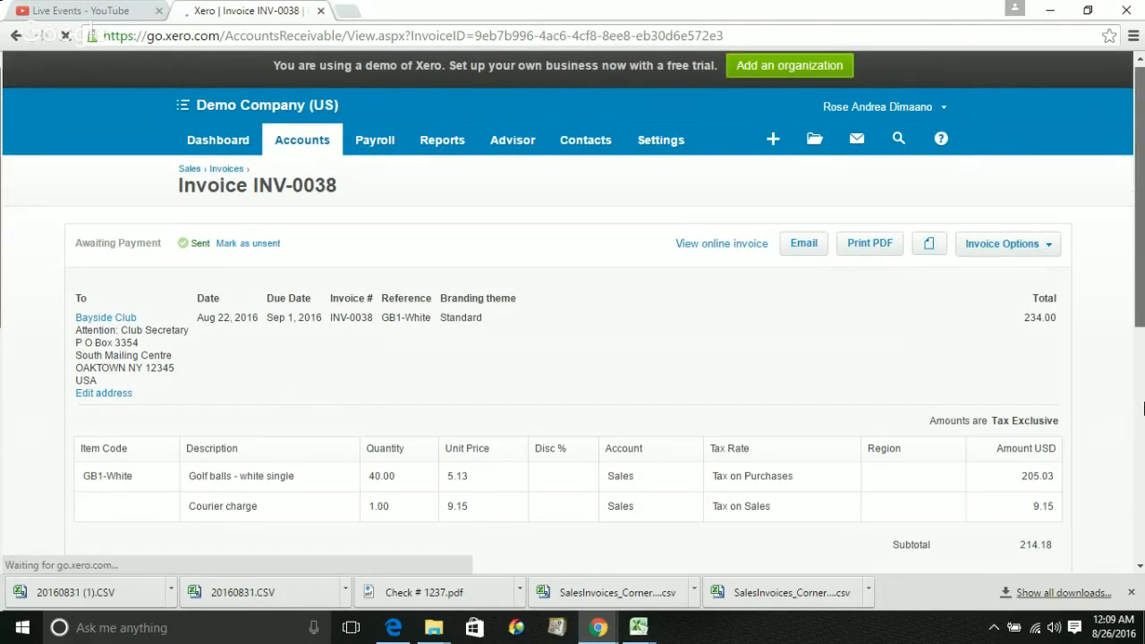
pyautogui.click(1143, 408)
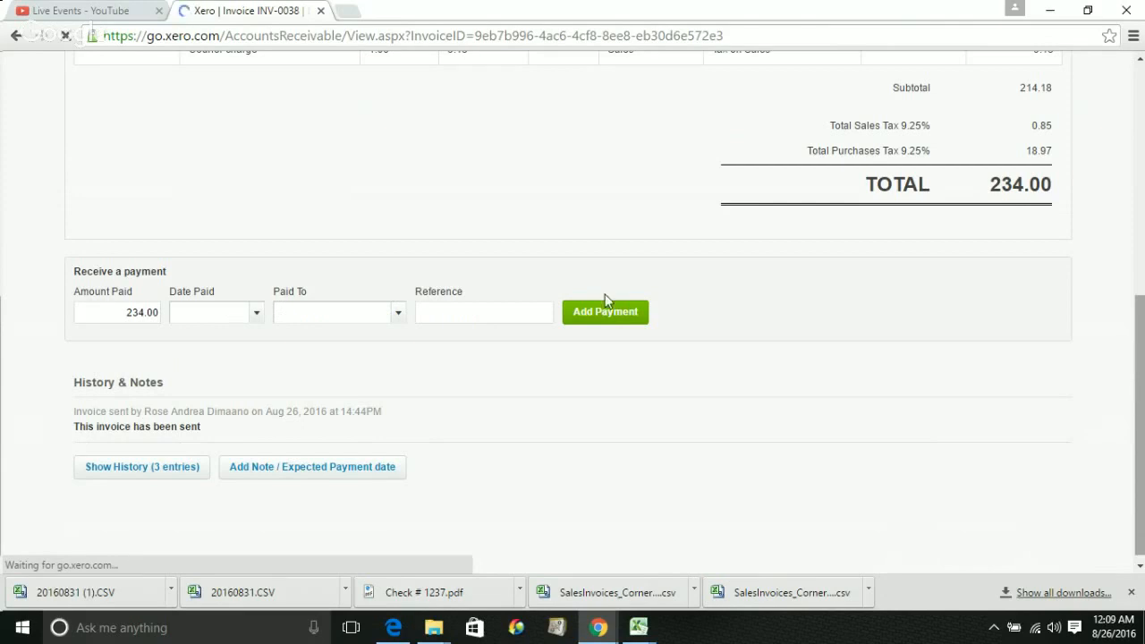
# Record a 234.00 payment on the invoice, dated Aug 31, 2016, paid to 855 - Clearing Account, with an offset reference
pyautogui.doubleClick(138, 308)
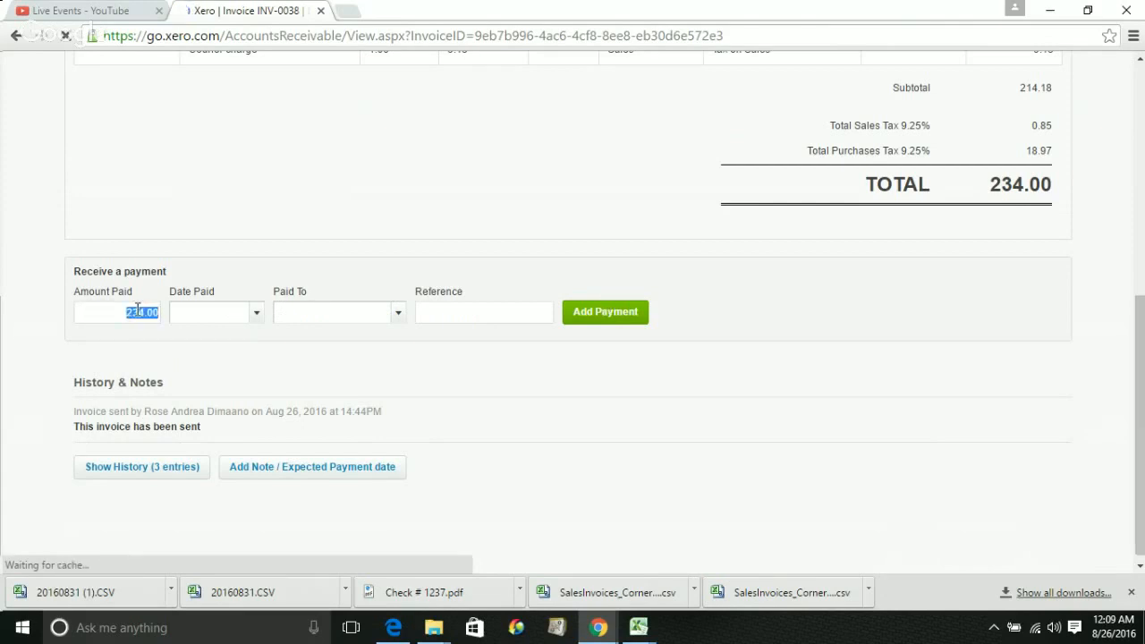
pyautogui.click(138, 308)
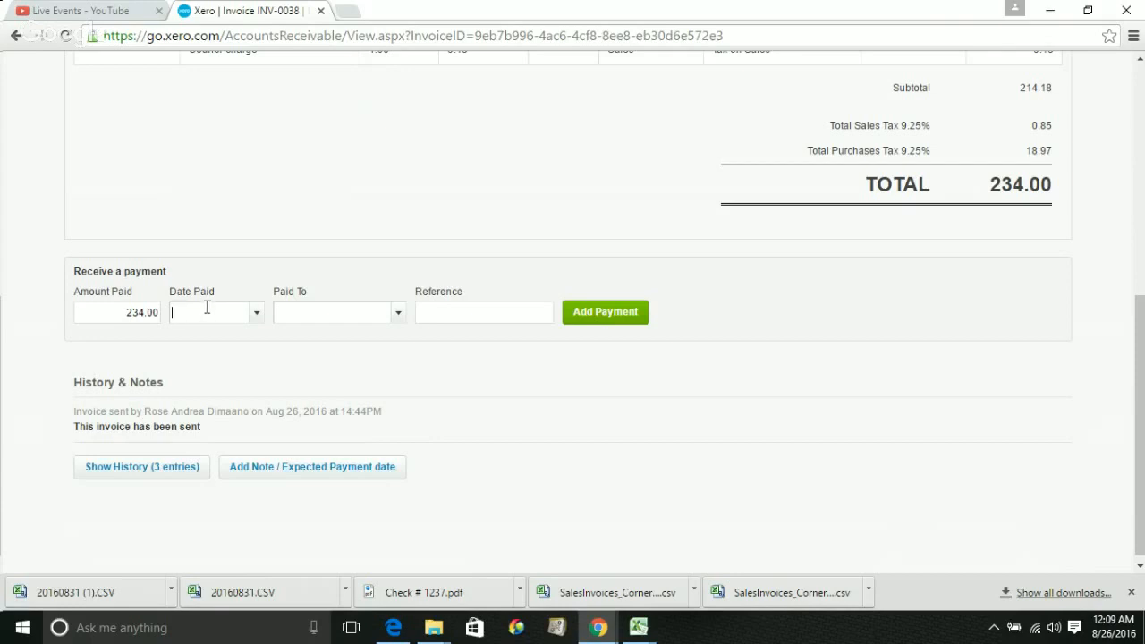
pyautogui.write('08/31/2016')
pyautogui.press('Tab')
pyautogui.write('clea')
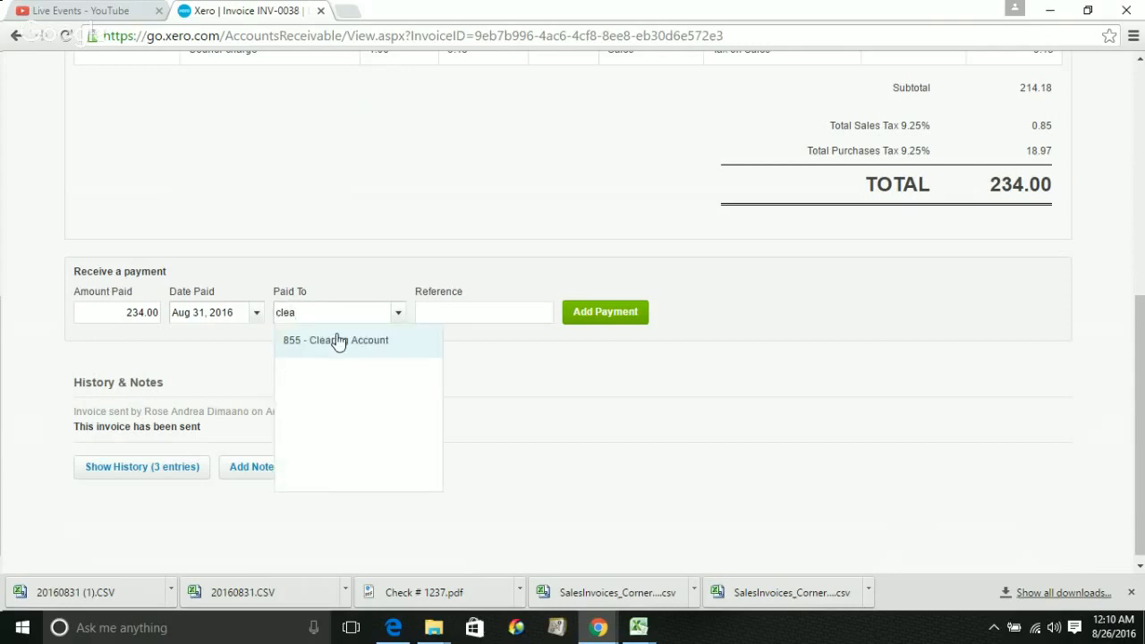
pyautogui.click(340, 340)
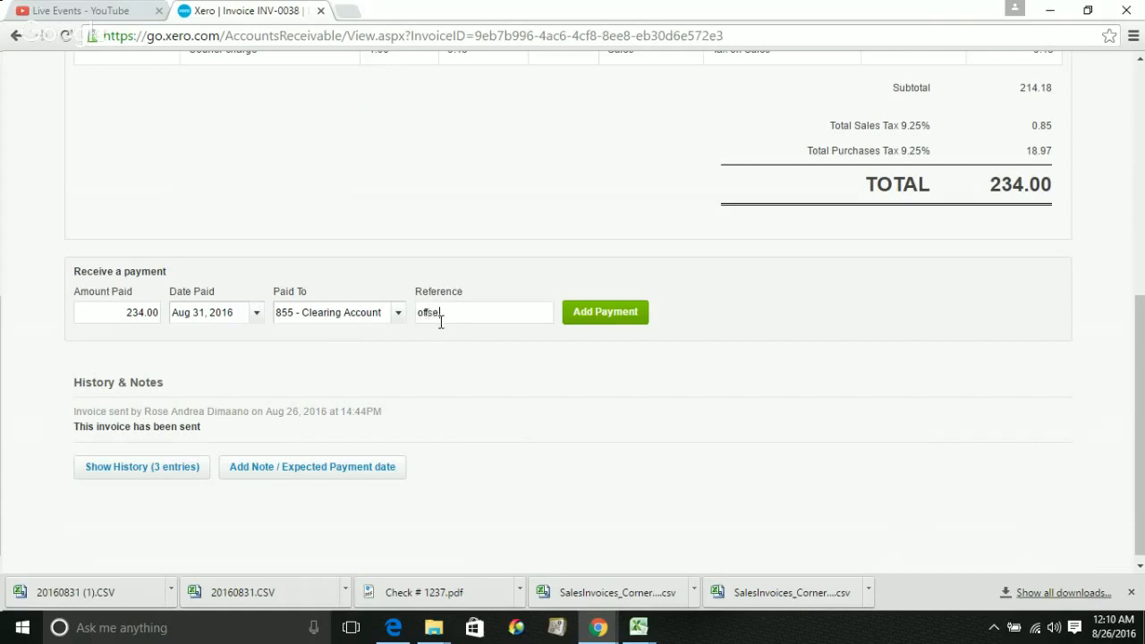
pyautogui.write('gainst bill')
pyautogui.click(588, 311)
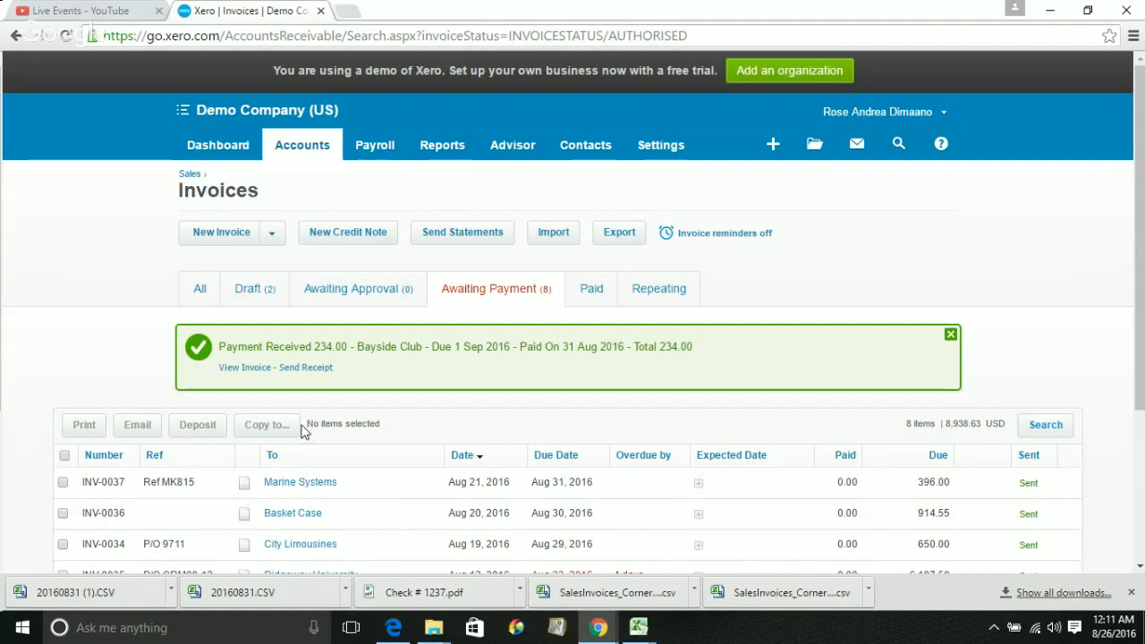
pyautogui.click(225, 154)
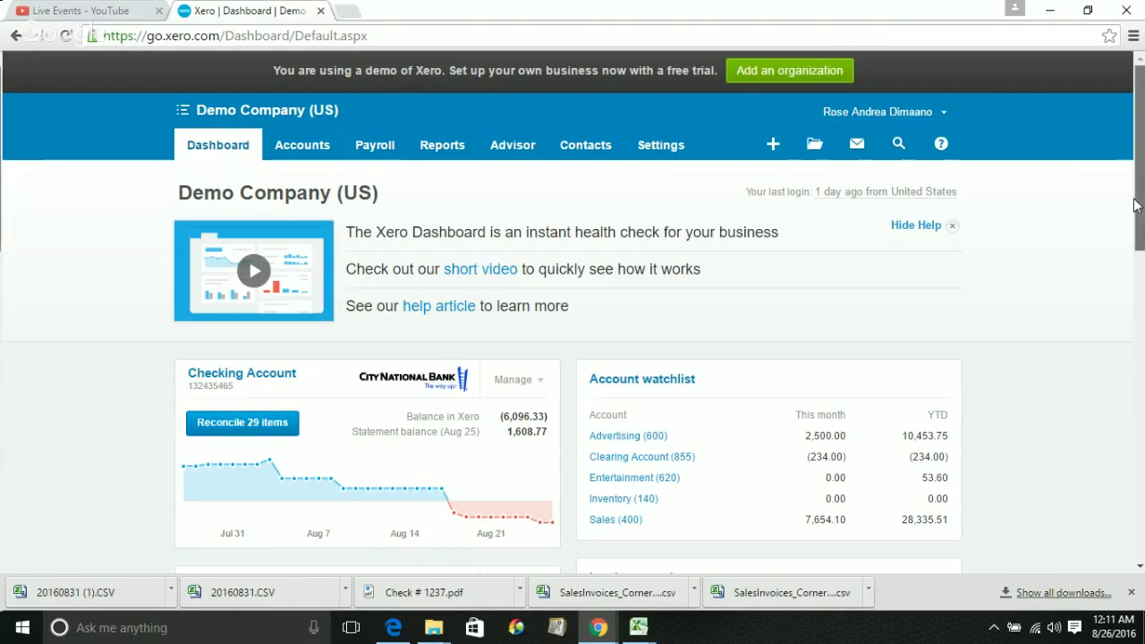
pyautogui.moveTo(1137, 204); pyautogui.dragTo(1141, 362)
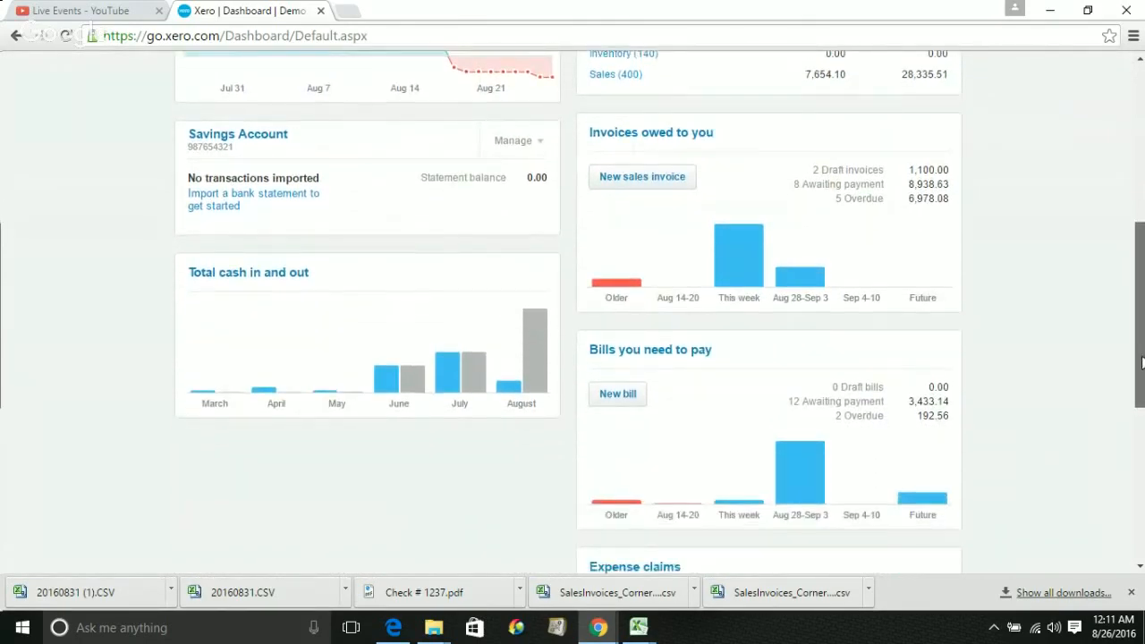
pyautogui.moveTo(1142, 361); pyautogui.dragTo(1129, 149)
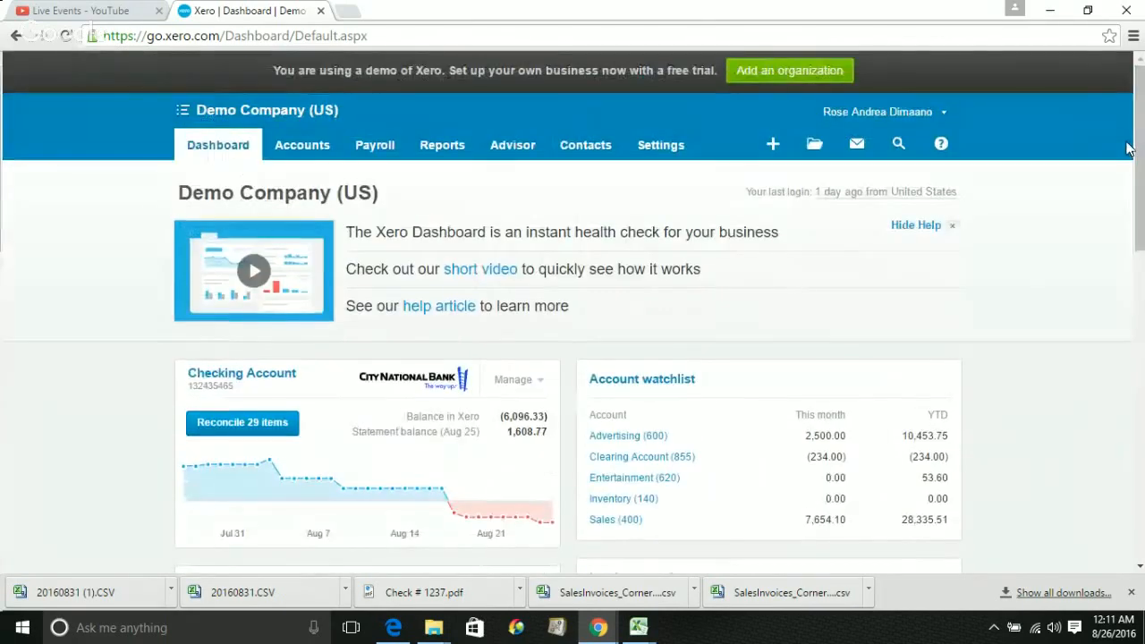
pyautogui.click(574, 148)
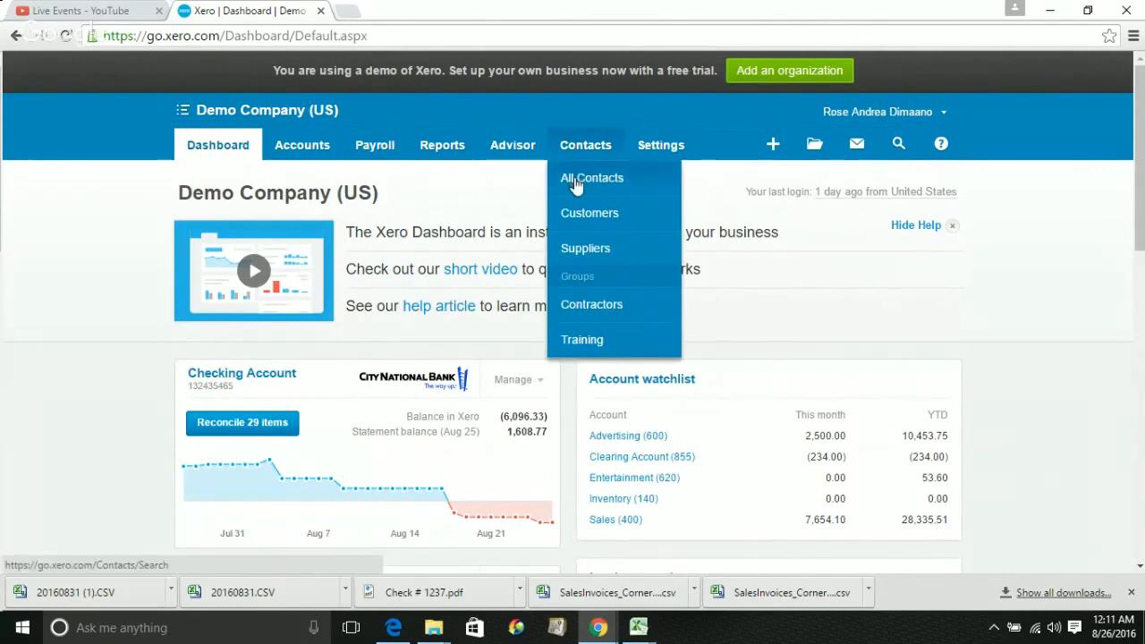
pyautogui.click(575, 181)
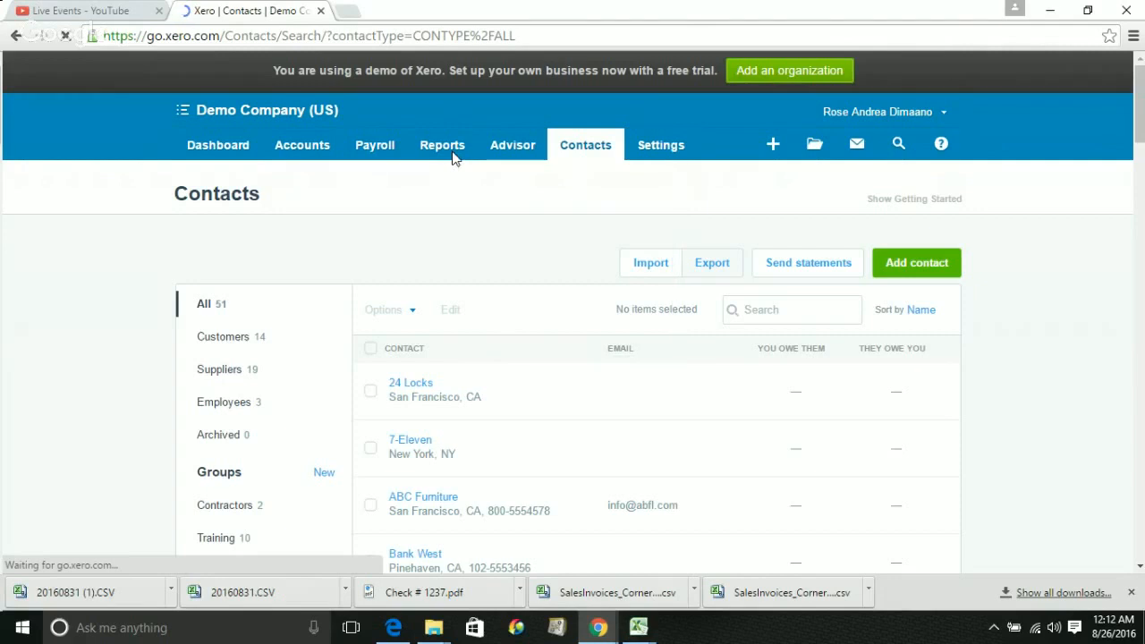
# Open the Account Transactions report from the Accounting group of the full reports list
pyautogui.click(442, 149)
pyautogui.click(442, 150)
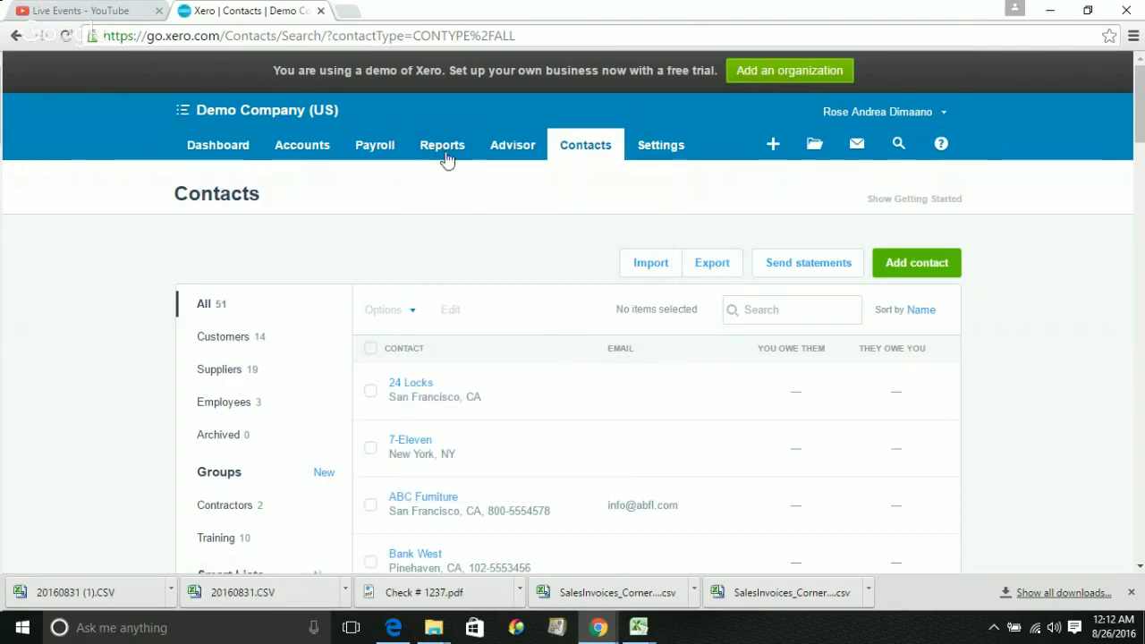
pyautogui.click(441, 150)
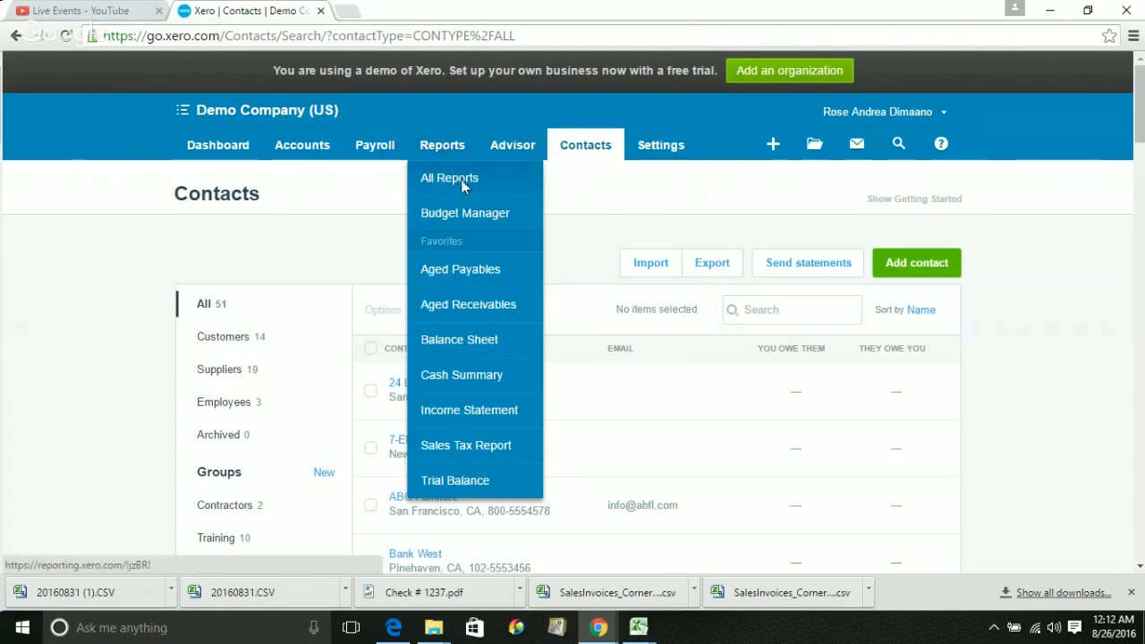
pyautogui.click(459, 182)
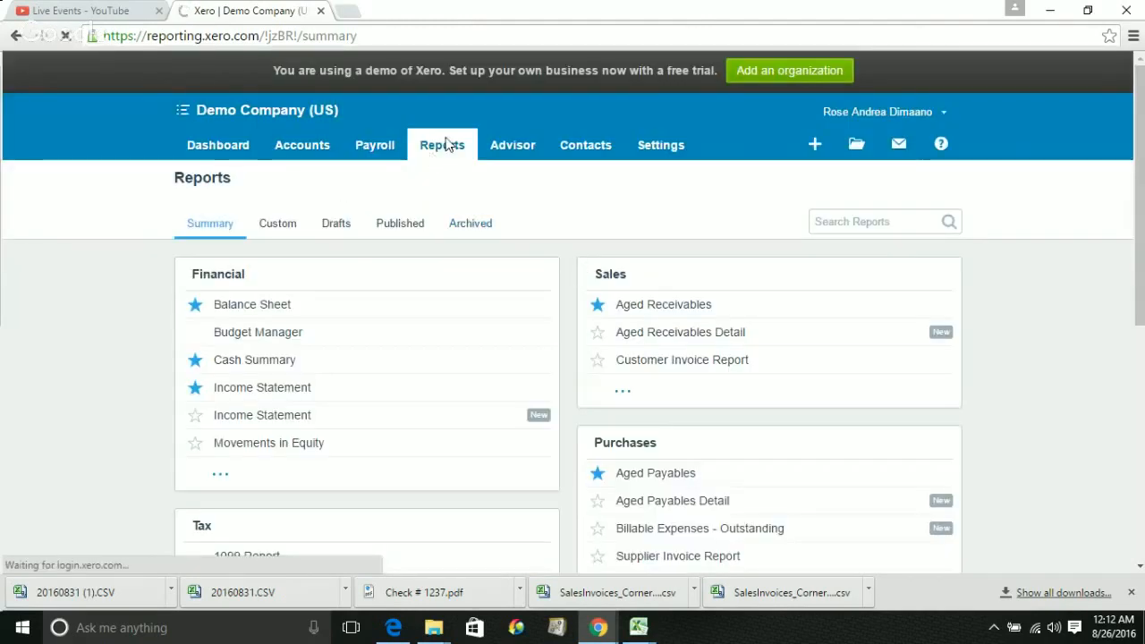
pyautogui.click(443, 147)
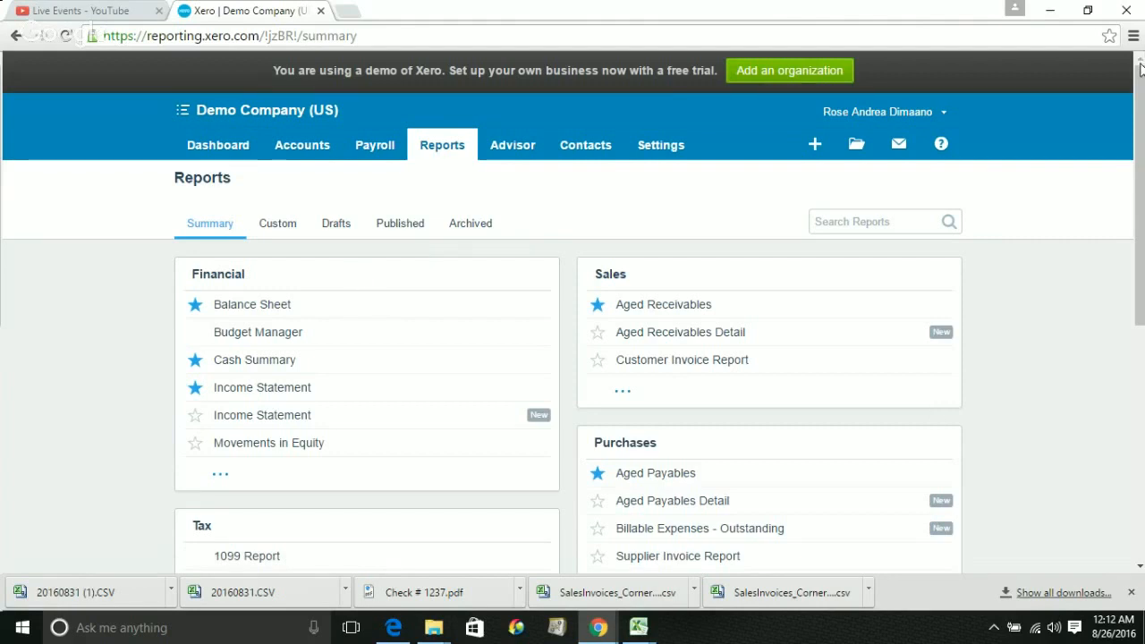
pyautogui.moveTo(1141, 69); pyautogui.dragTo(1142, 122)
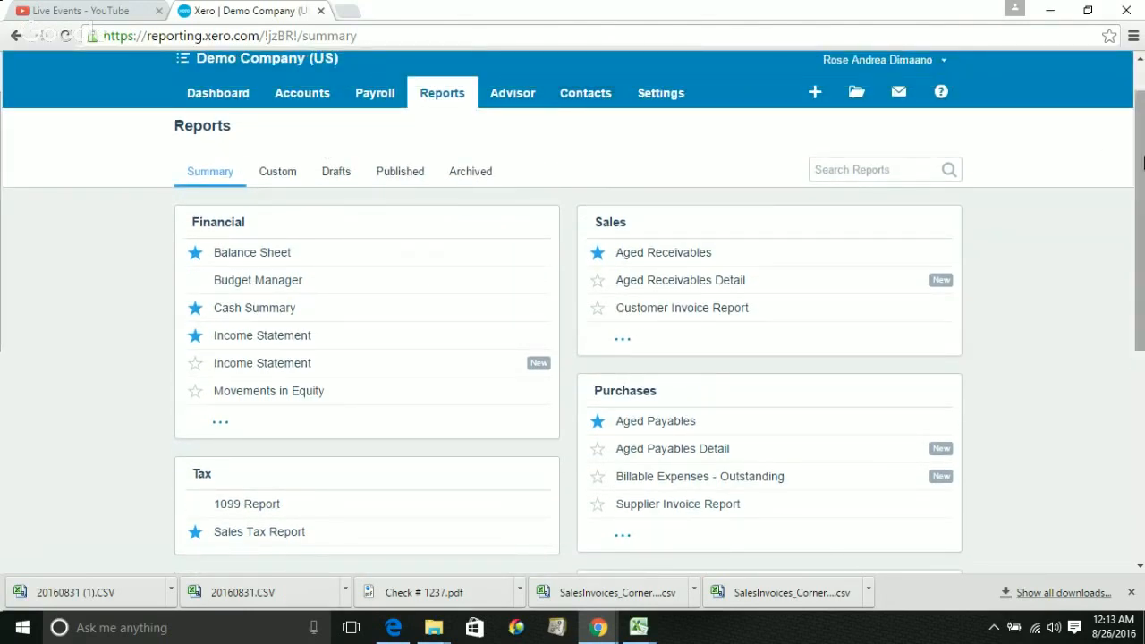
pyautogui.moveTo(1141, 186); pyautogui.dragTo(1142, 293)
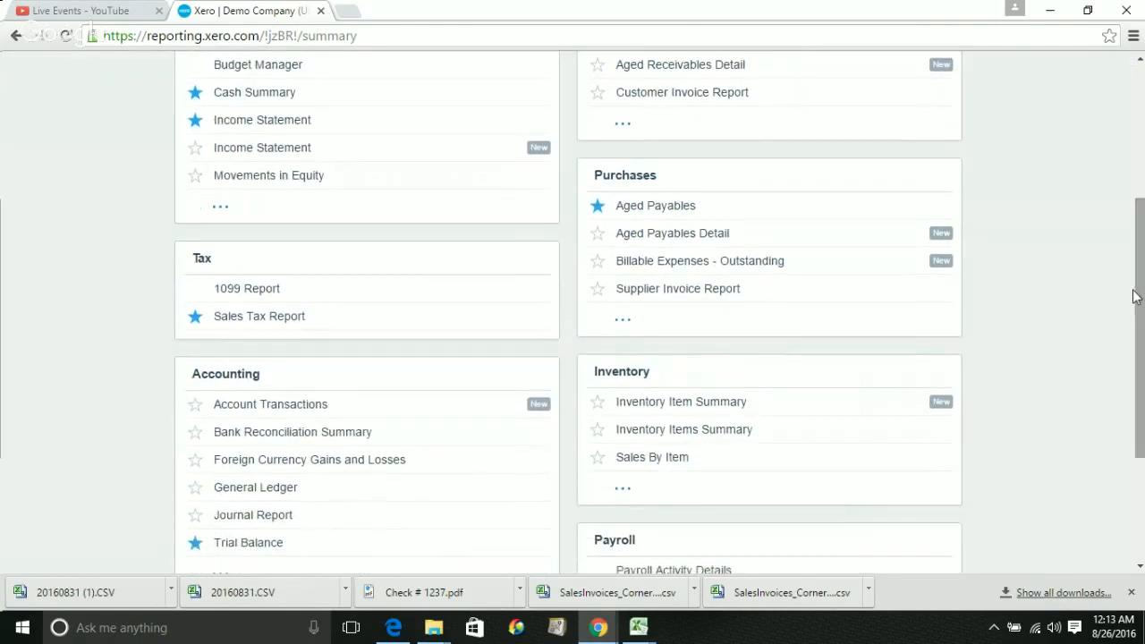
pyautogui.click(286, 410)
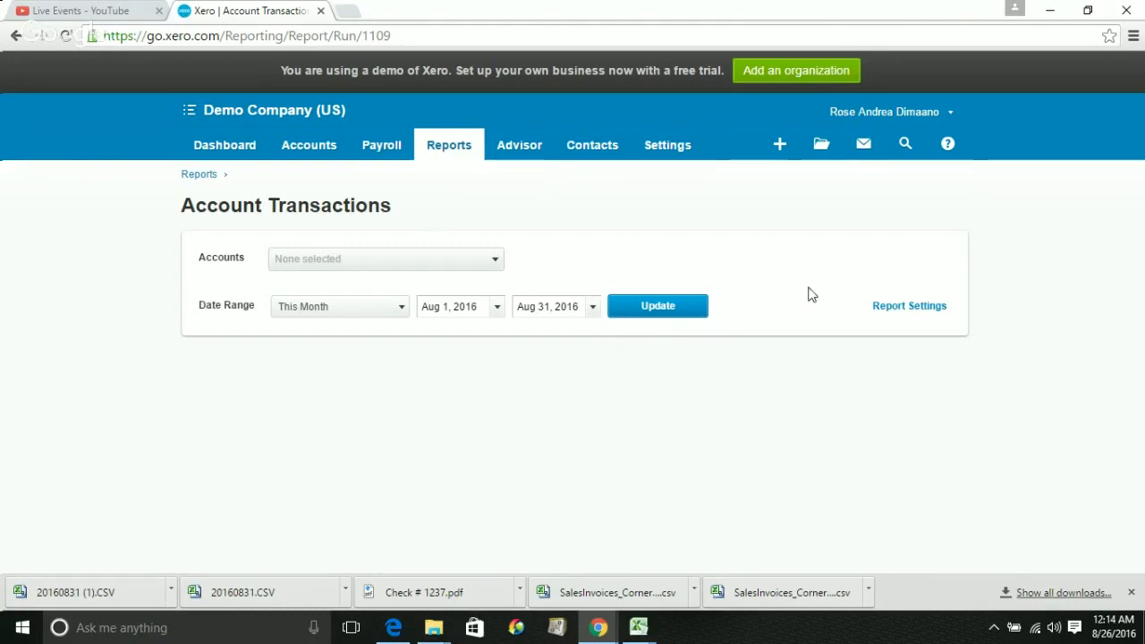
# Select only 855 - Clearing Account and run the Account Transactions report for this month
pyautogui.click(447, 265)
pyautogui.click(458, 265)
pyautogui.click(463, 268)
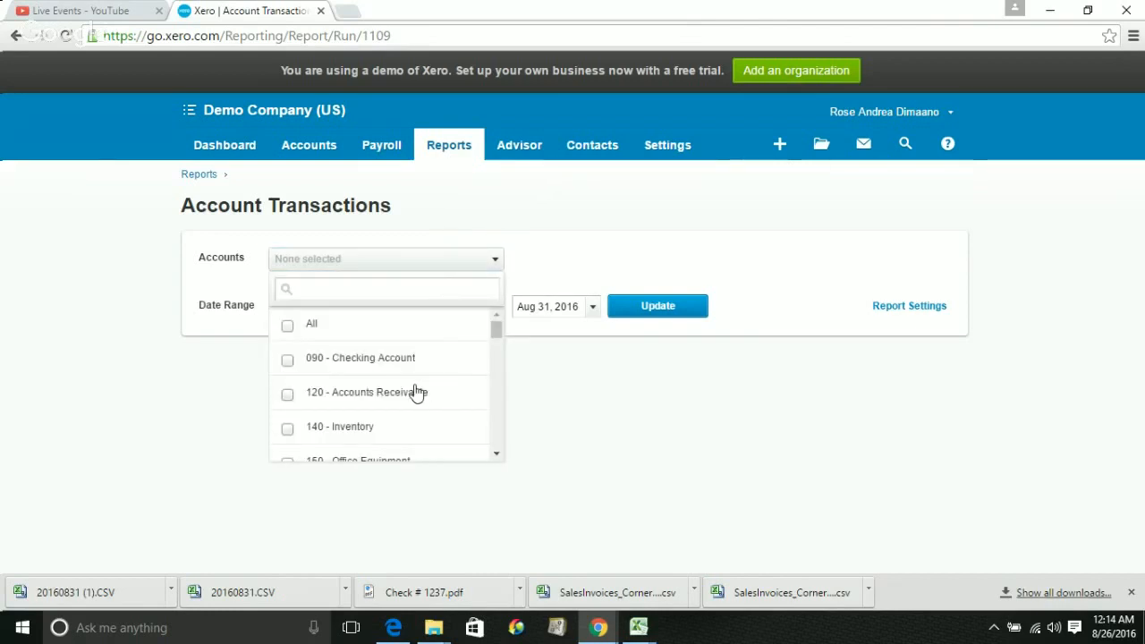
pyautogui.scroll(-4, 416, 393)
pyautogui.scroll(-5, 416, 393)
pyautogui.scroll(-1, 416, 394)
pyautogui.scroll(1, 416, 394)
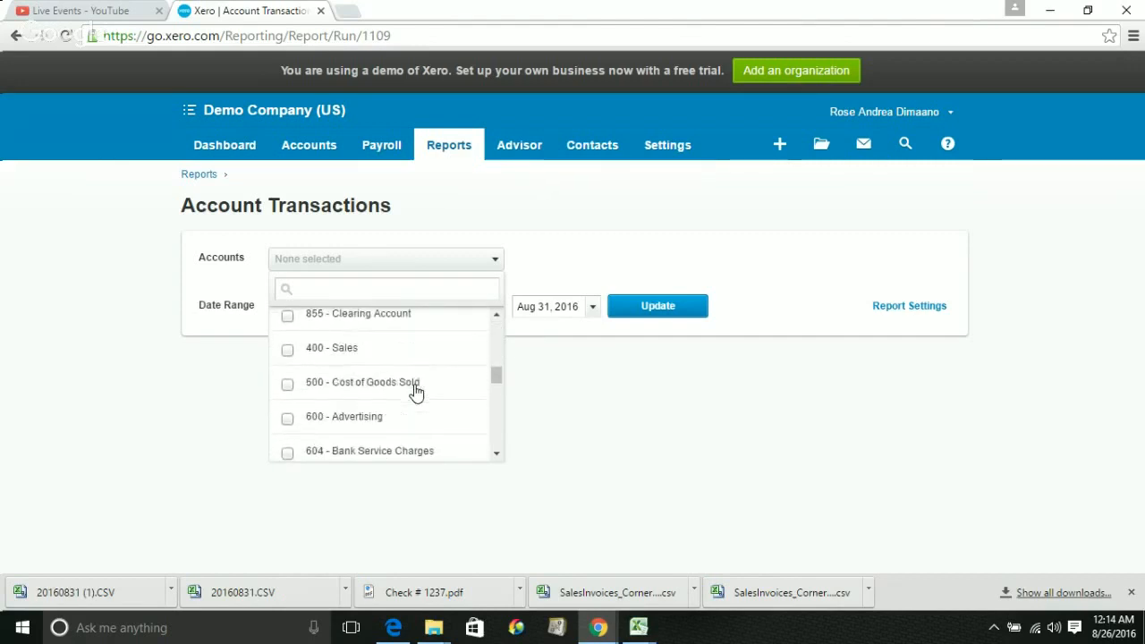
pyautogui.click(389, 321)
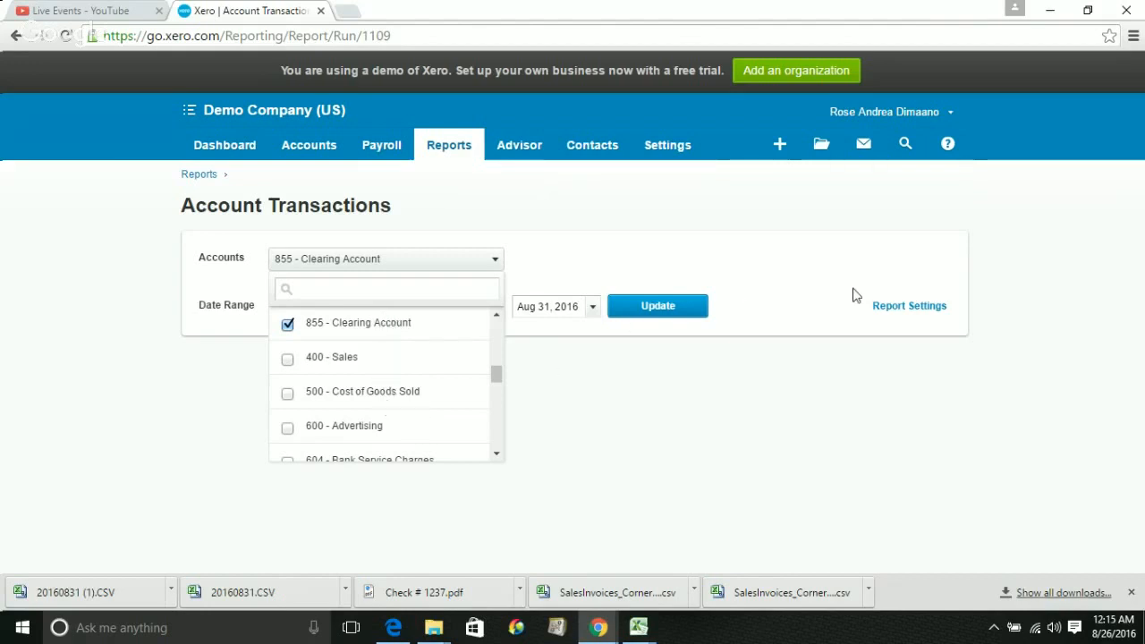
pyautogui.click(651, 260)
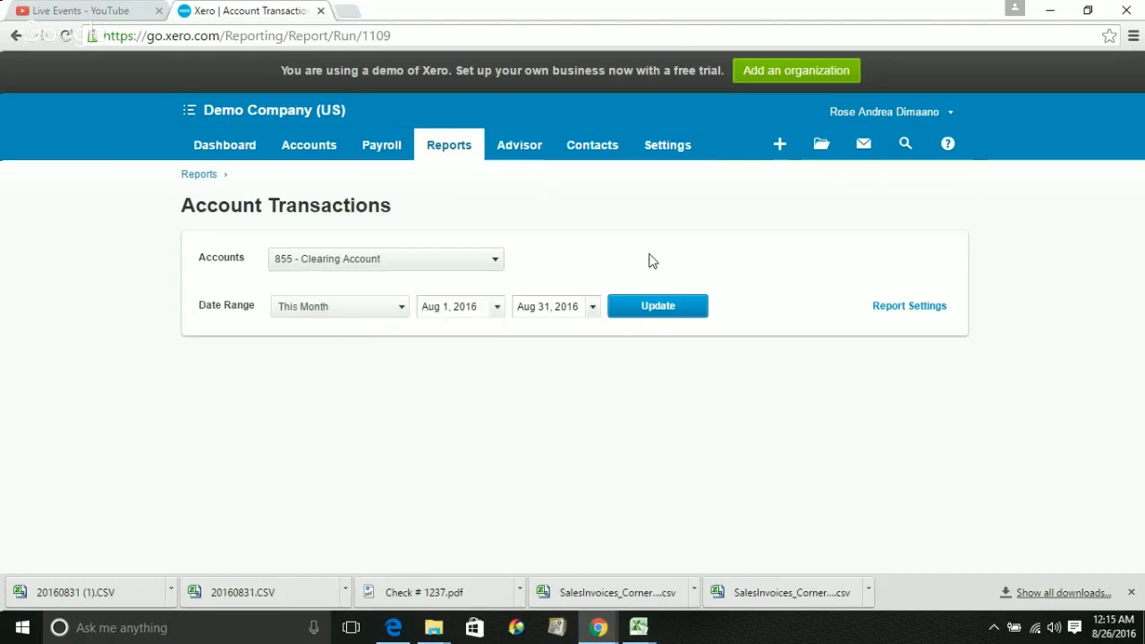
pyautogui.click(671, 310)
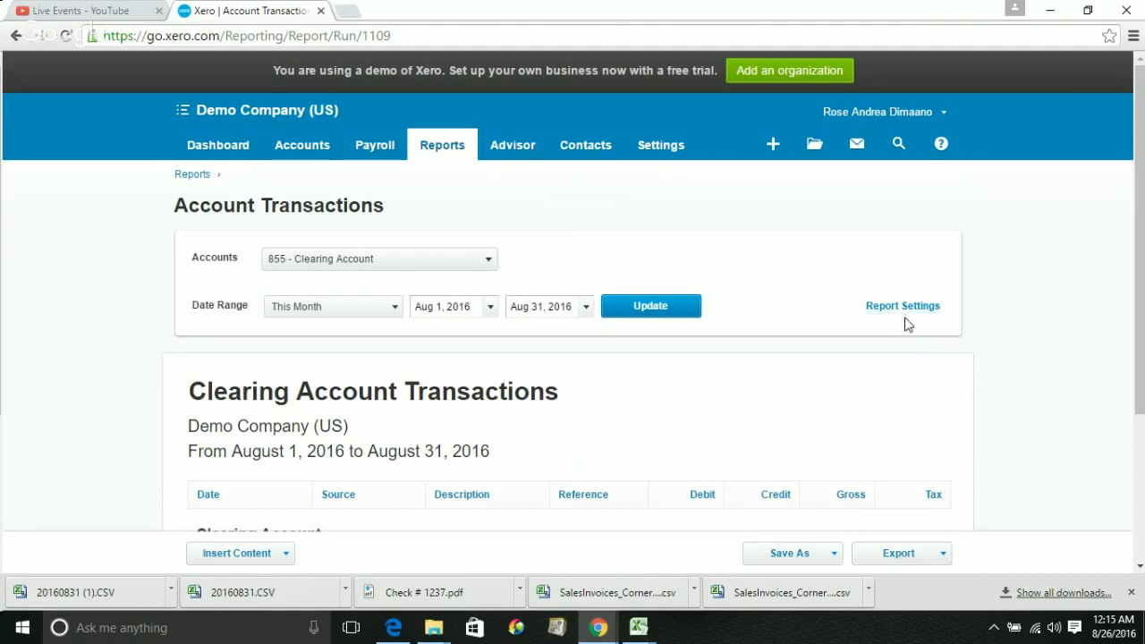
# Expand the Clearing Account report's settings to view its accounting basis, grouping and column options
pyautogui.moveTo(1143, 286); pyautogui.dragTo(1102, 186)
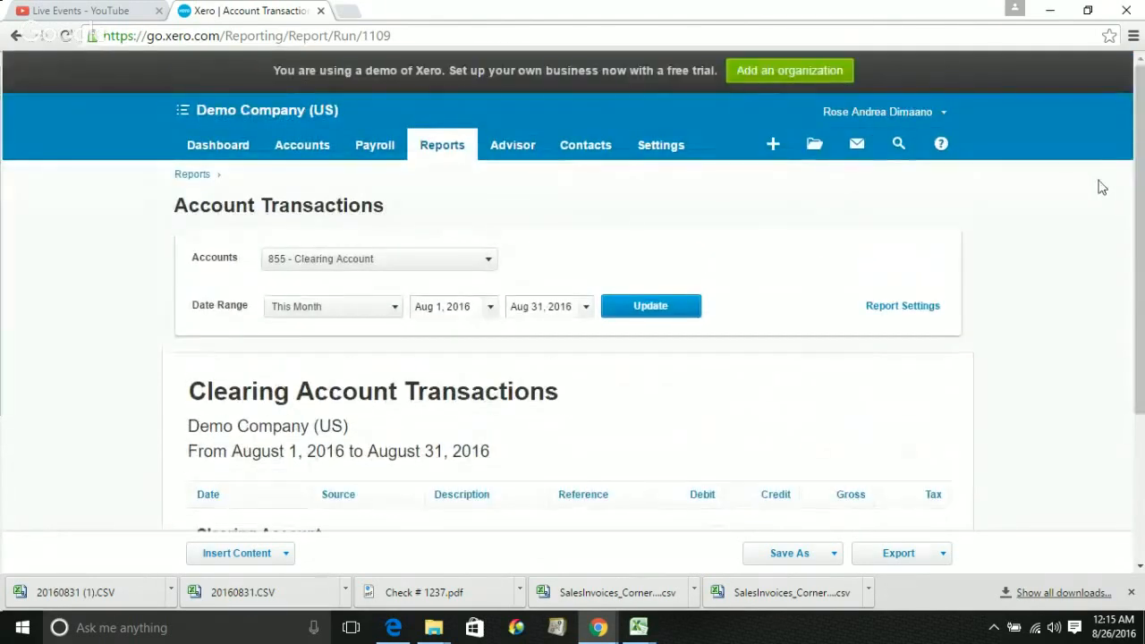
pyautogui.click(878, 308)
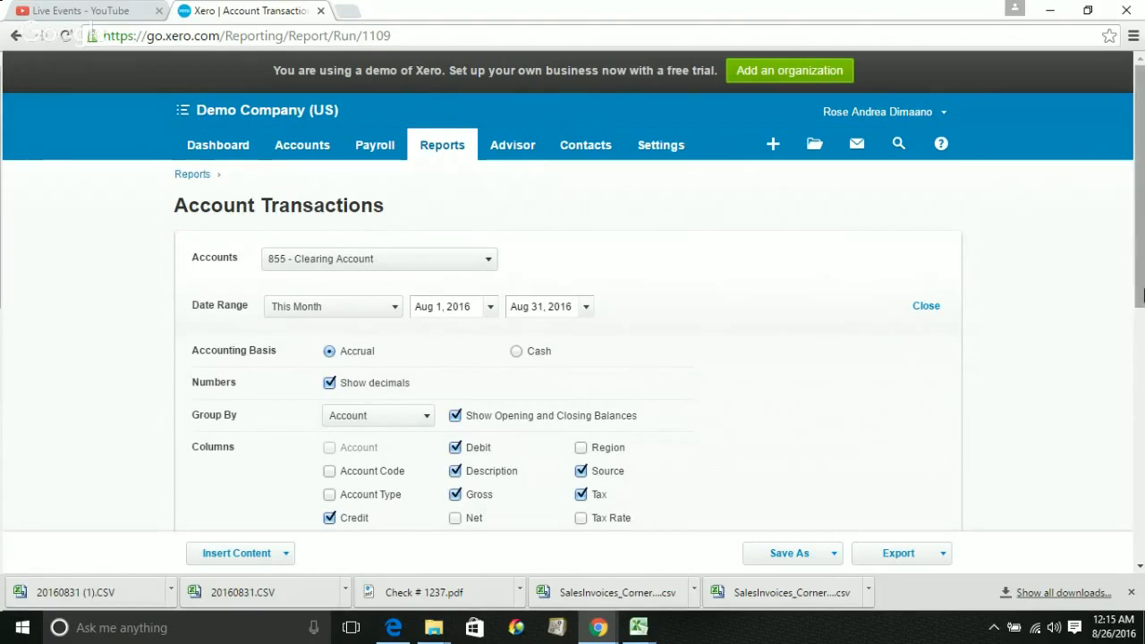
pyautogui.rightClick(1144, 383)
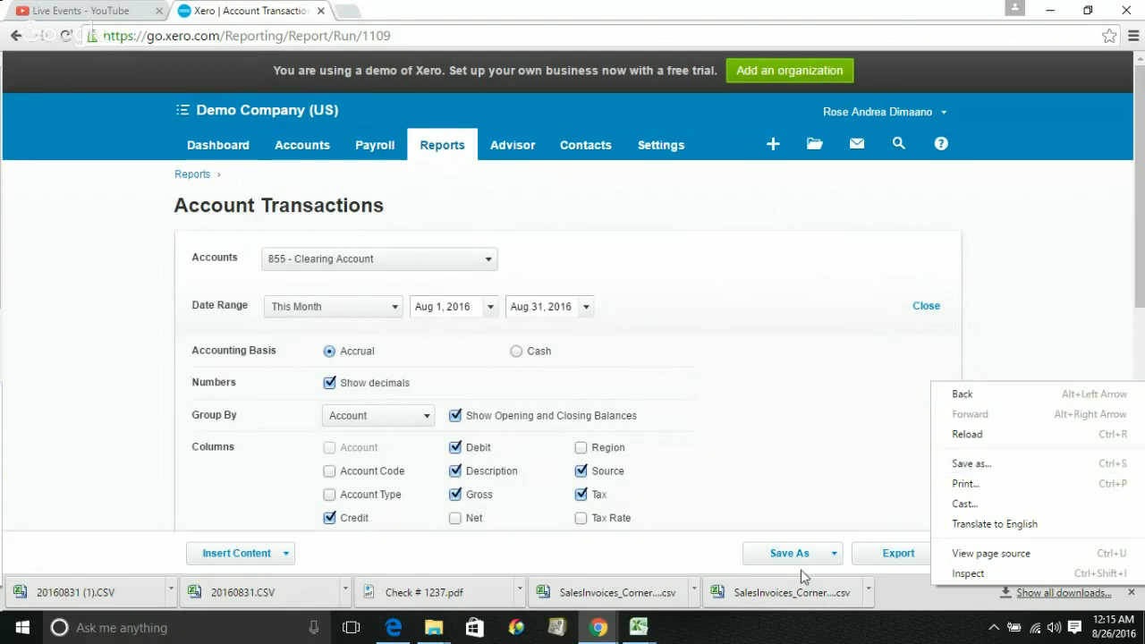
pyautogui.click(597, 628)
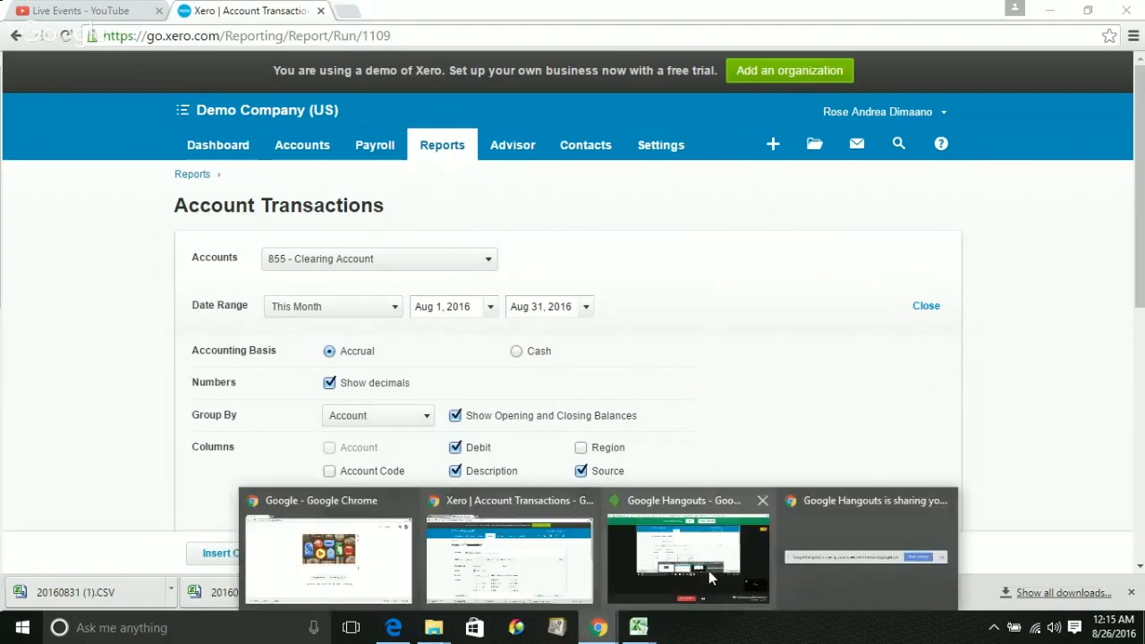
pyautogui.click(644, 534)
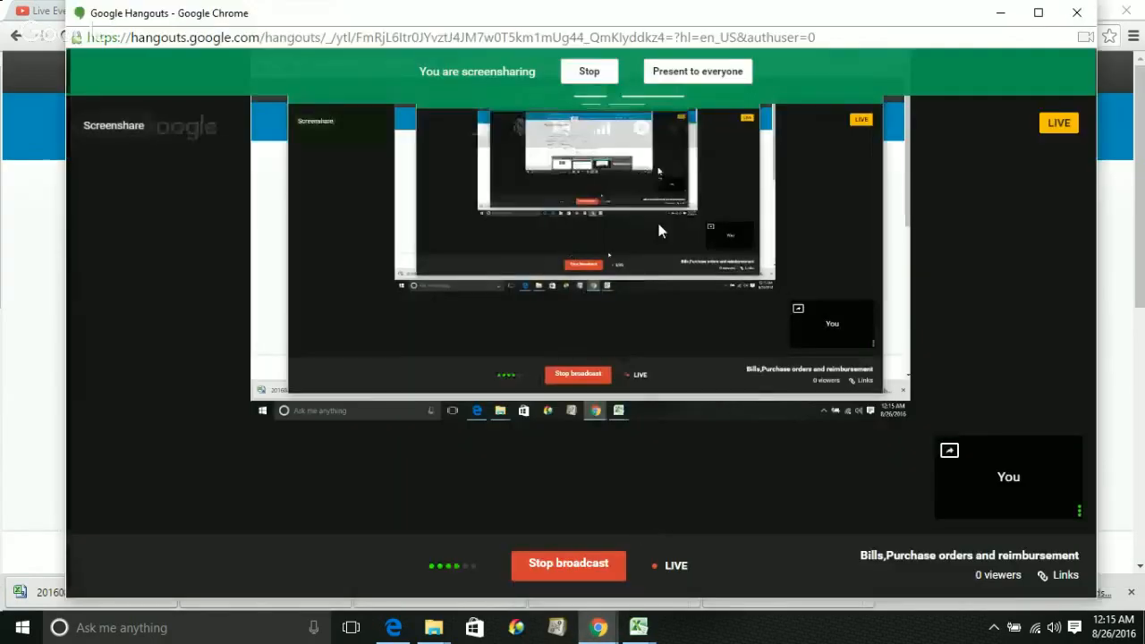
pyautogui.click(587, 71)
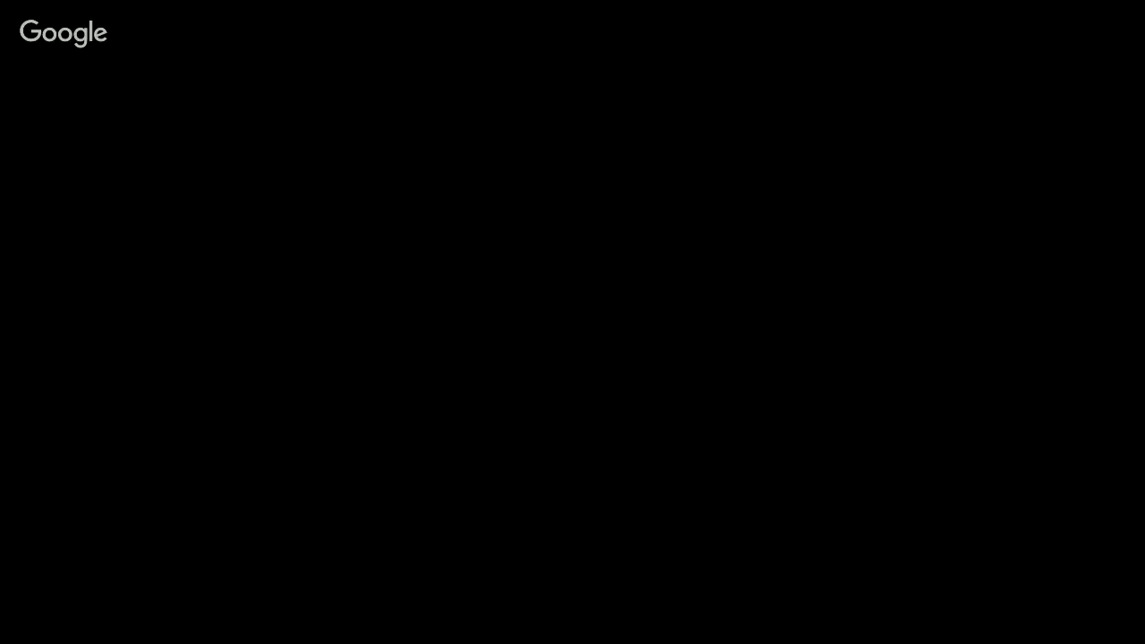